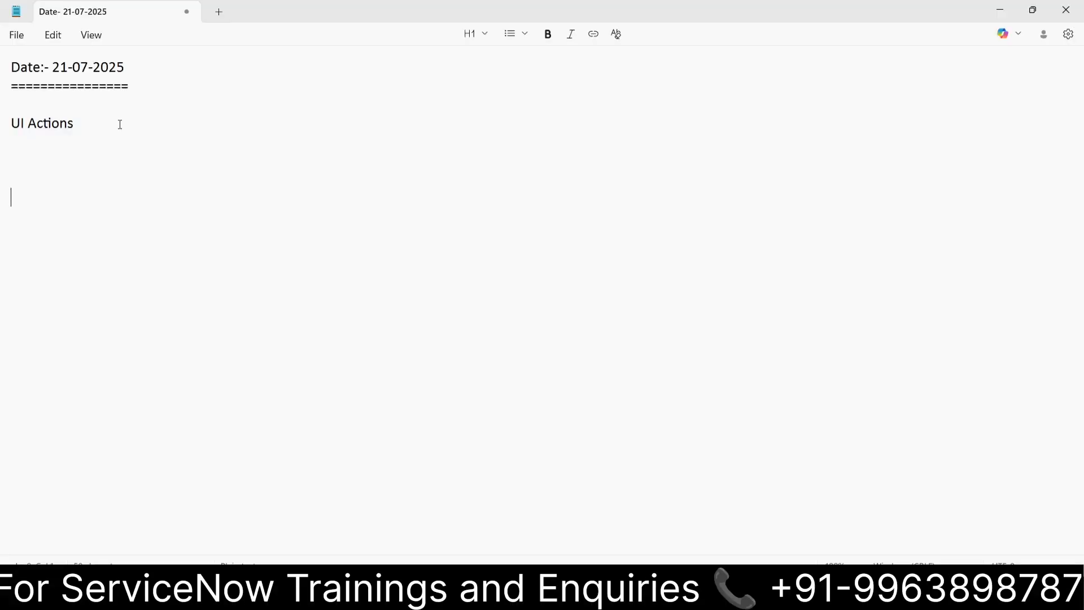
# - Below the UI Actions heading, write the note ">> It defines the Buttons, Hyperlinks, list menus and form context menus"
pyautogui.click(119, 124)
pyautogui.press('Return')
pyautogui.press('Return')
pyautogui.write('>> It defines the ')
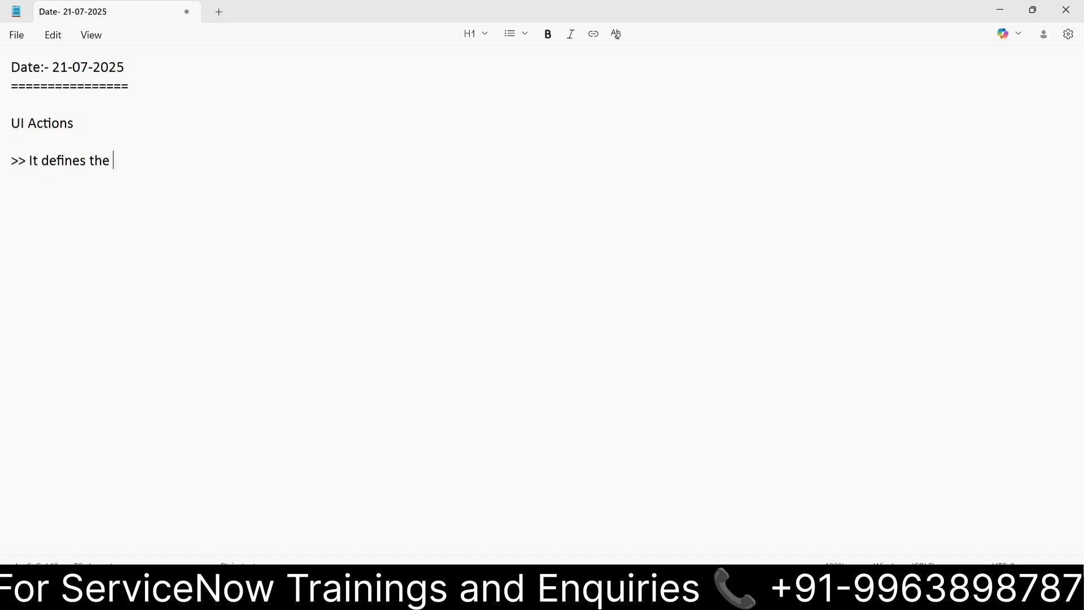
pyautogui.write('Buttons, Hyperlinks')
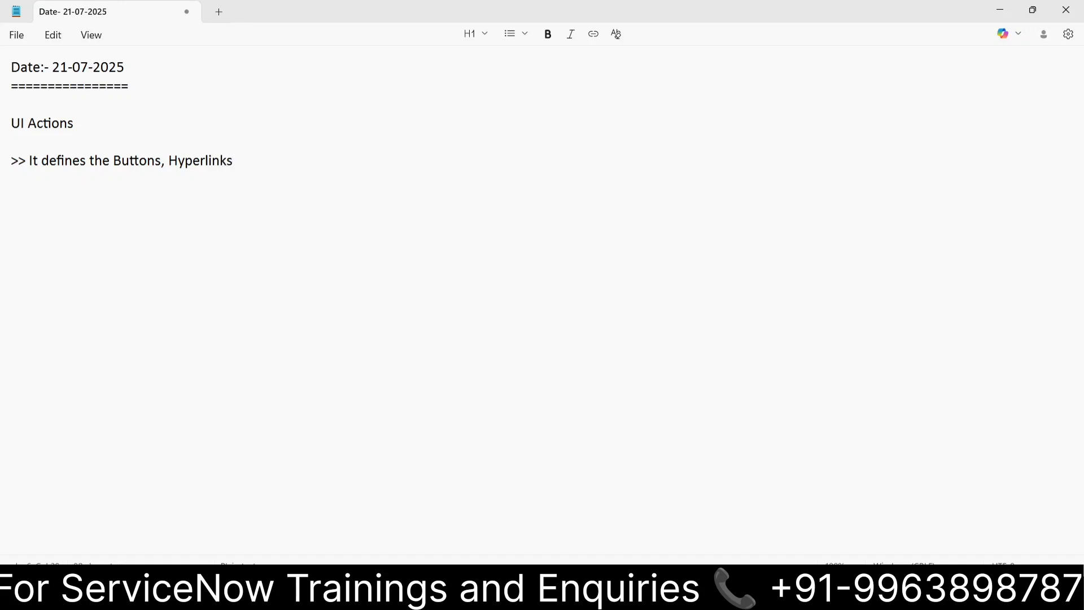
pyautogui.write(', ')
pyautogui.write('list menus,')
pyautogui.hotkey('alt', 'c')
pyautogui.click(355, 160)
pyautogui.press('BackSpace')
pyautogui.press('BackSpace')
pyautogui.write('and form co')
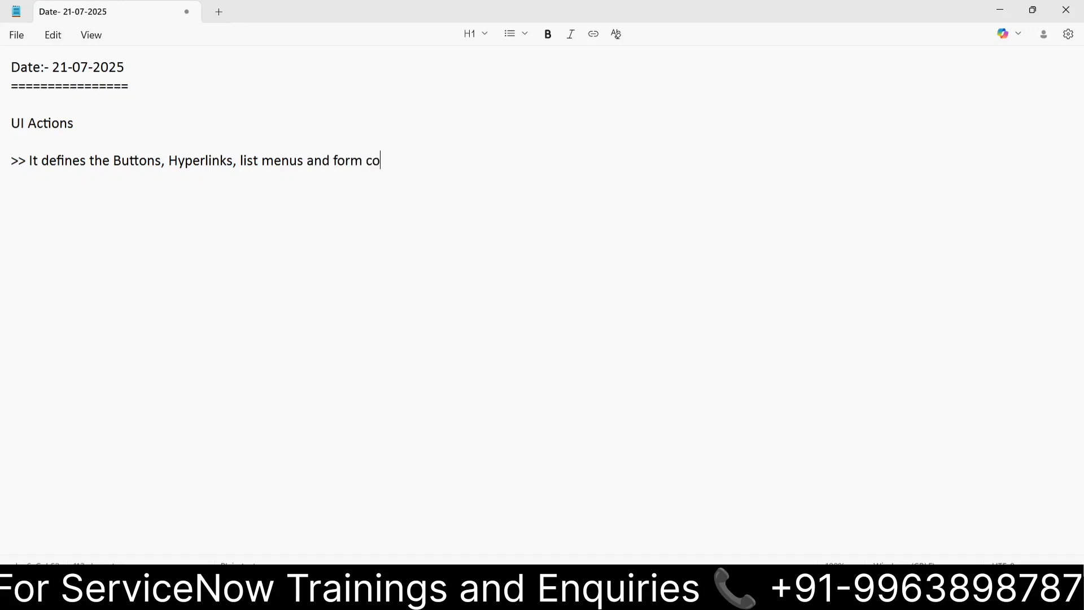
pyautogui.write('ntext menus')
# - Add a second note reading ">> These can configured on Both CLIENT & SERVER side"
pyautogui.press('Return')
pyautogui.write('>> Thses')
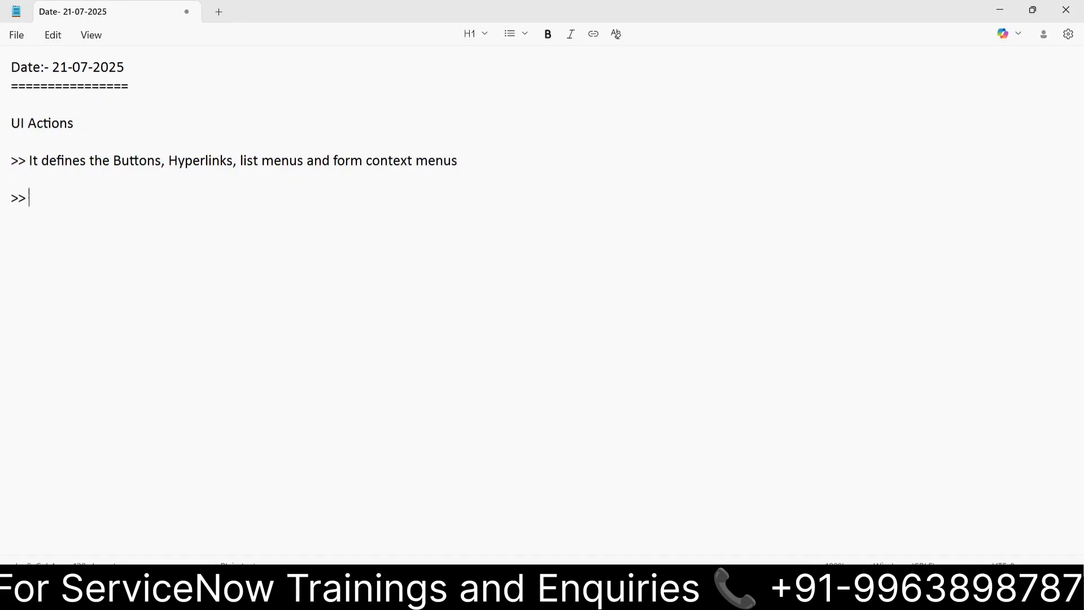
pyautogui.press('BackSpace')
pyautogui.press('BackSpace')
pyautogui.press('BackSpace')
pyautogui.press('BackSpace')
pyautogui.write('ese can configu')
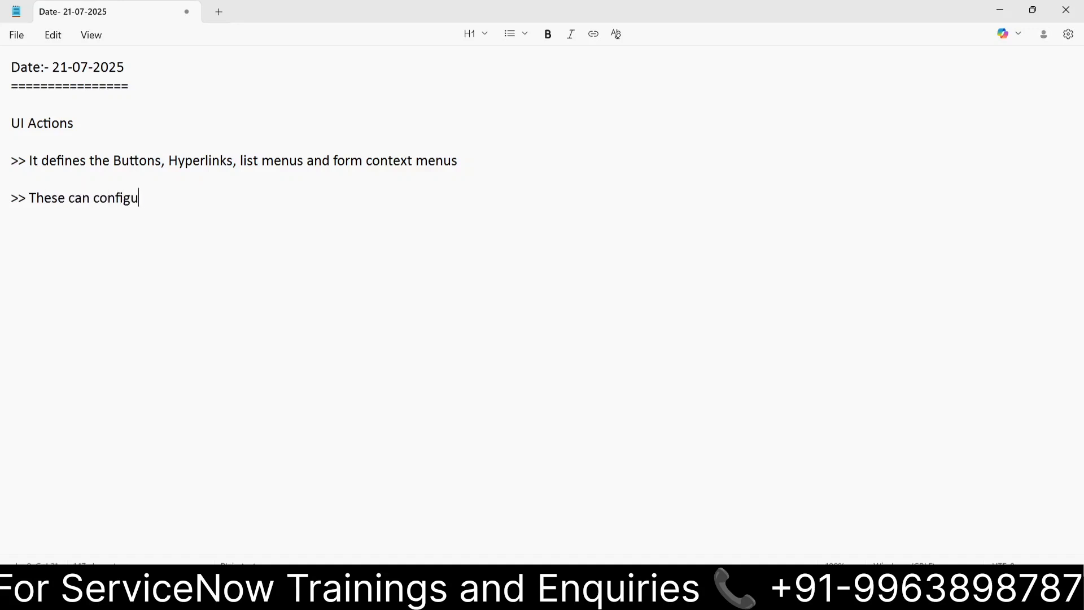
pyautogui.write('red on Both CLIENT')
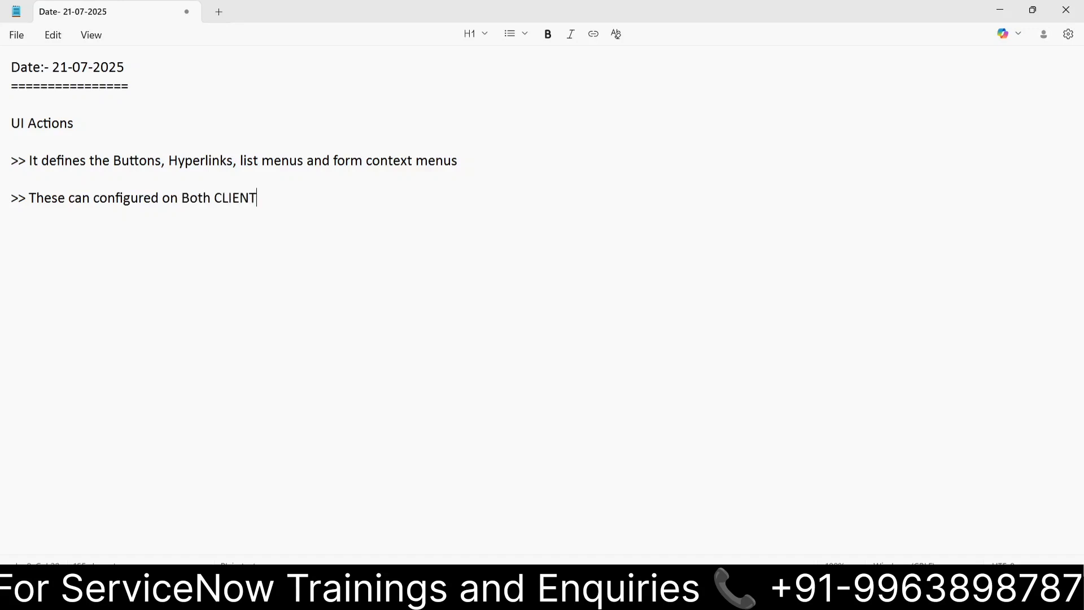
pyautogui.write(' & SERVER side')
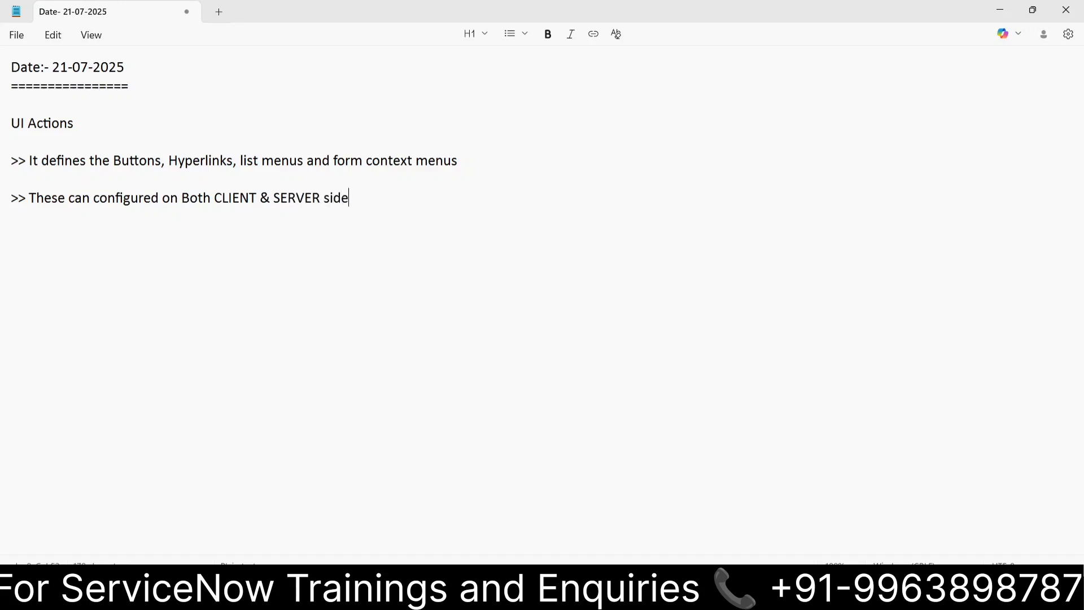
# - Add a "Path" heading to the notes with the line ">>All--- UI actions" below it
pyautogui.press('Return')
pyautogui.press('Return')
pyautogui.write('Path  ')
pyautogui.write('>>All---')
pyautogui.write(' UI action')
pyautogui.write('s')
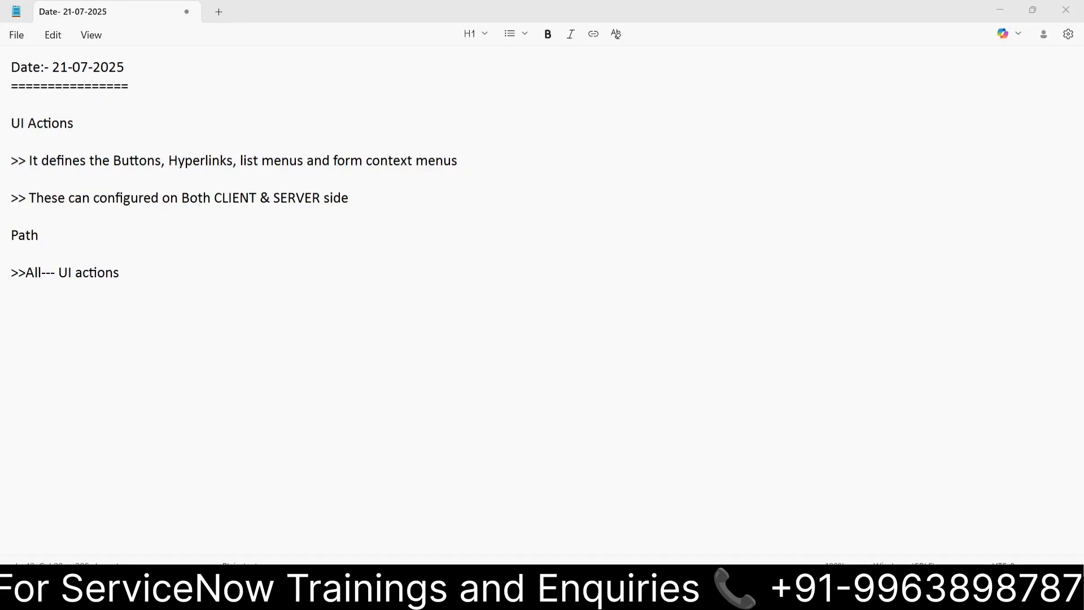
# - Switch to ServiceNow in the browser, find "ui actions" among all modules and open UI Actions under System UI
pyautogui.hotkey('alt', 'Tab')
pyautogui.click(79, 88)
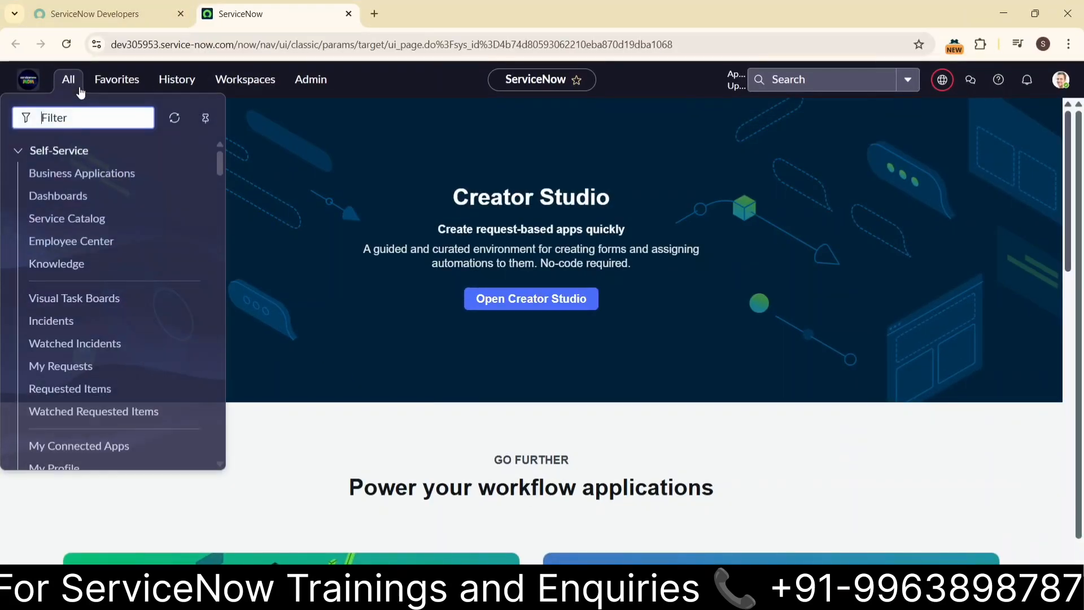
pyautogui.hotkey('ctrl', '+')
pyautogui.click(75, 85)
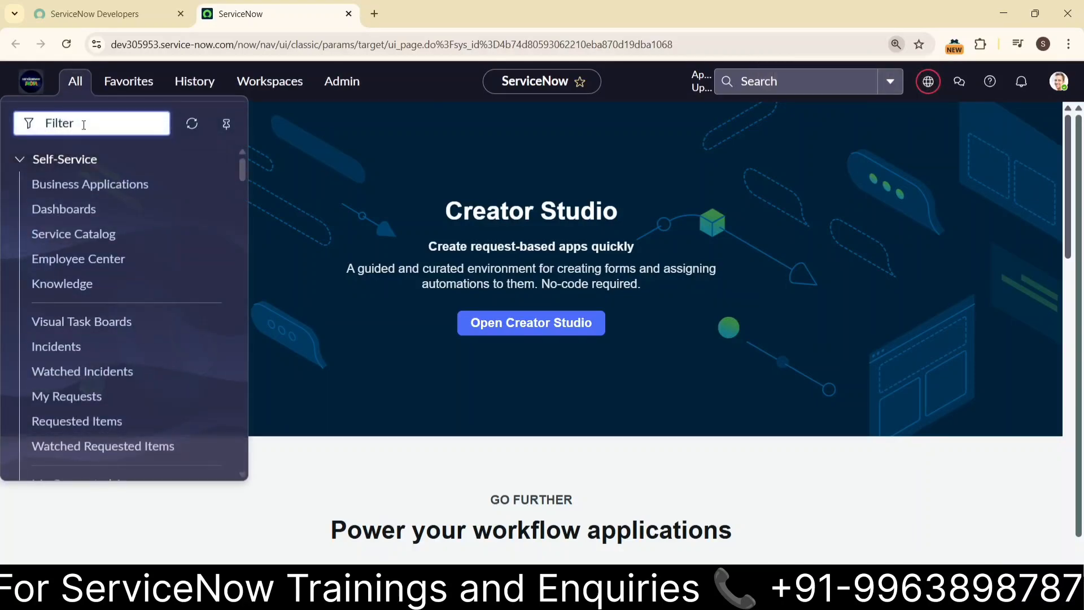
pyautogui.write('ui actions')
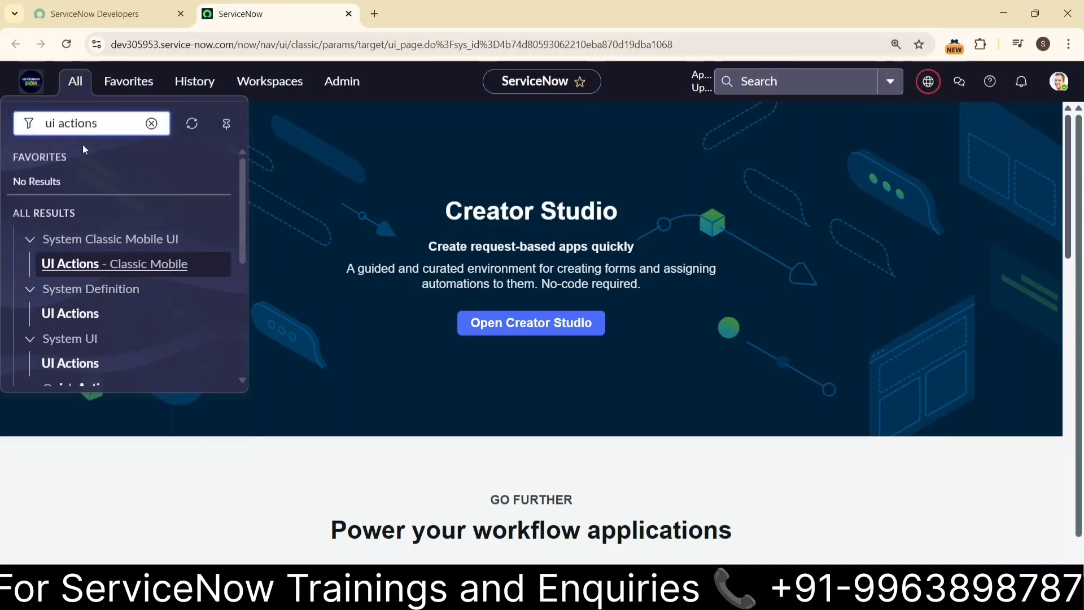
pyautogui.scroll(-3, 91, 180)
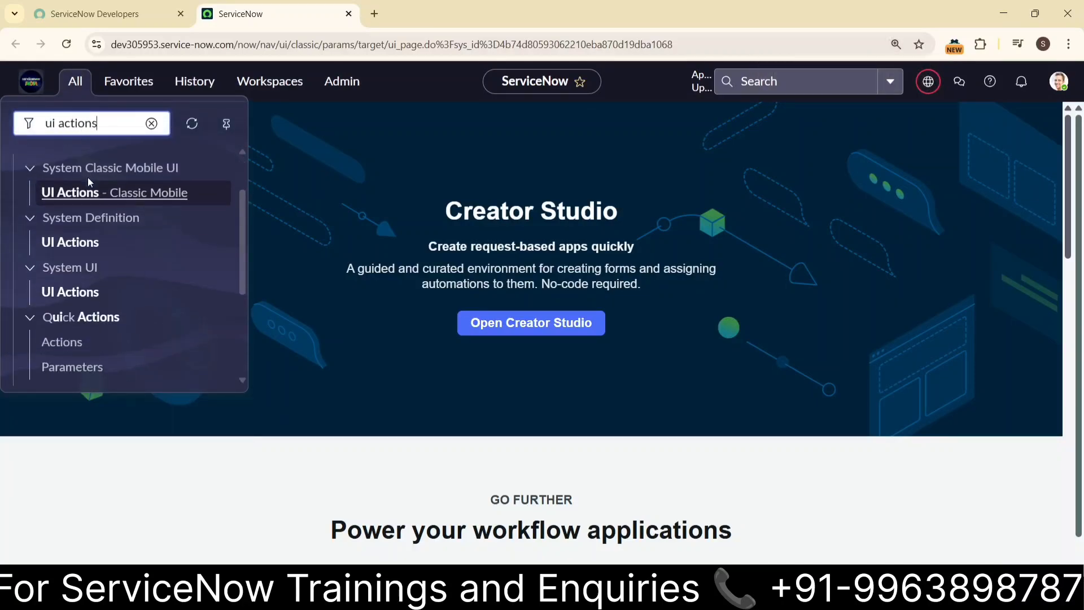
pyautogui.scroll(1, 110, 223)
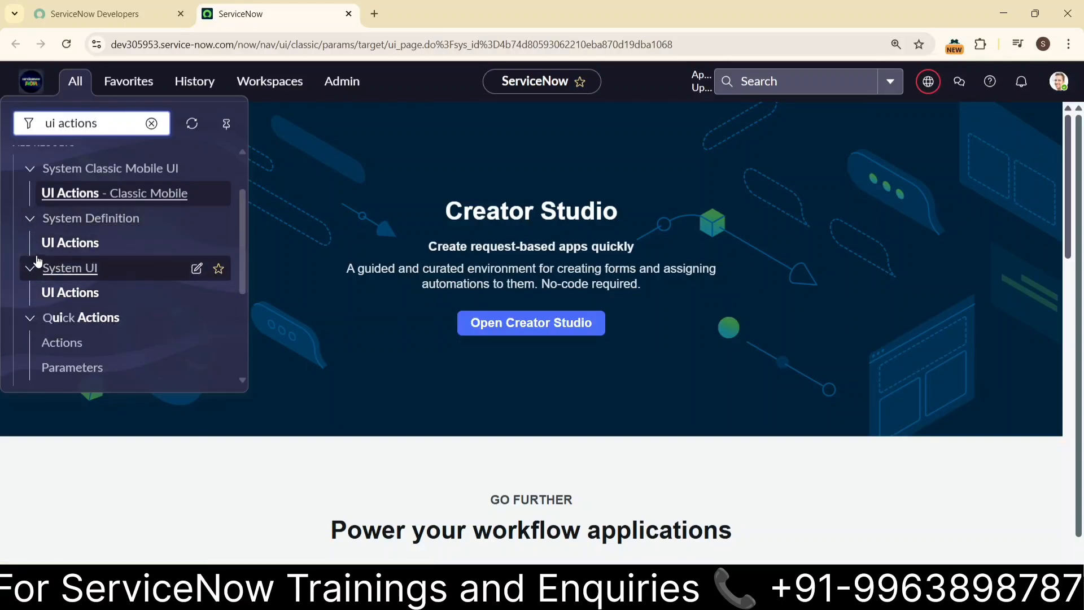
pyautogui.click(70, 293)
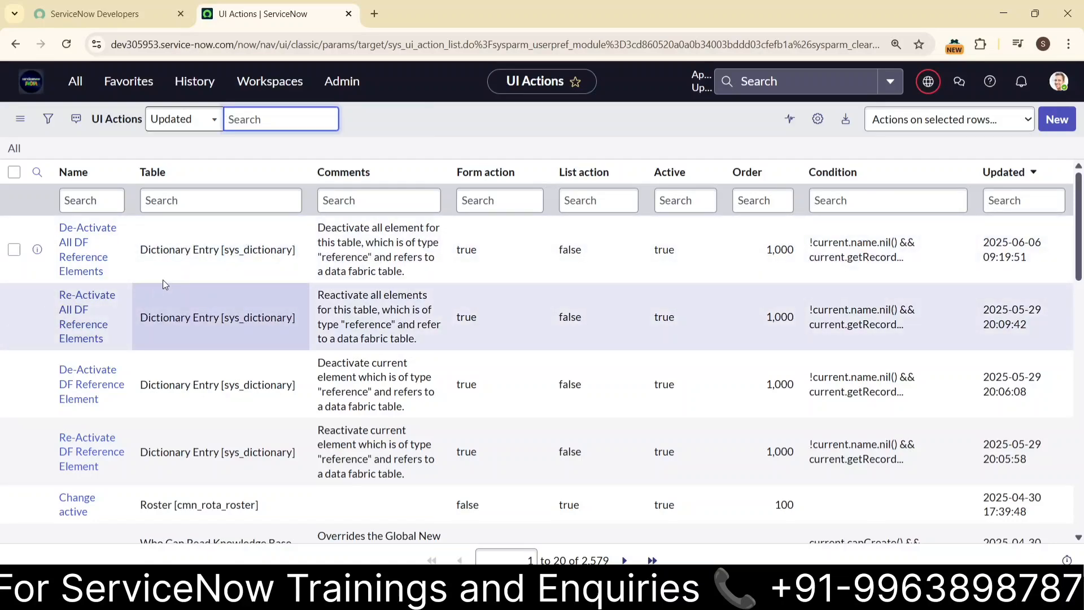
# - Open the New UI action of the Step Result Transaction table, examine its settings and update the record
pyautogui.scroll(-3, 434, 453)
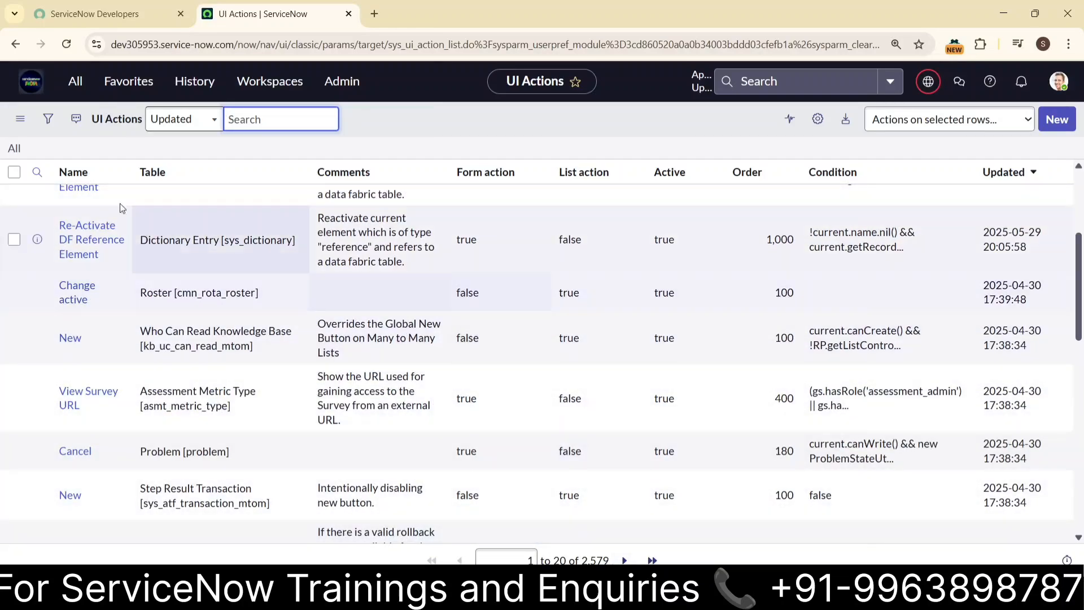
pyautogui.scroll(3, 120, 204)
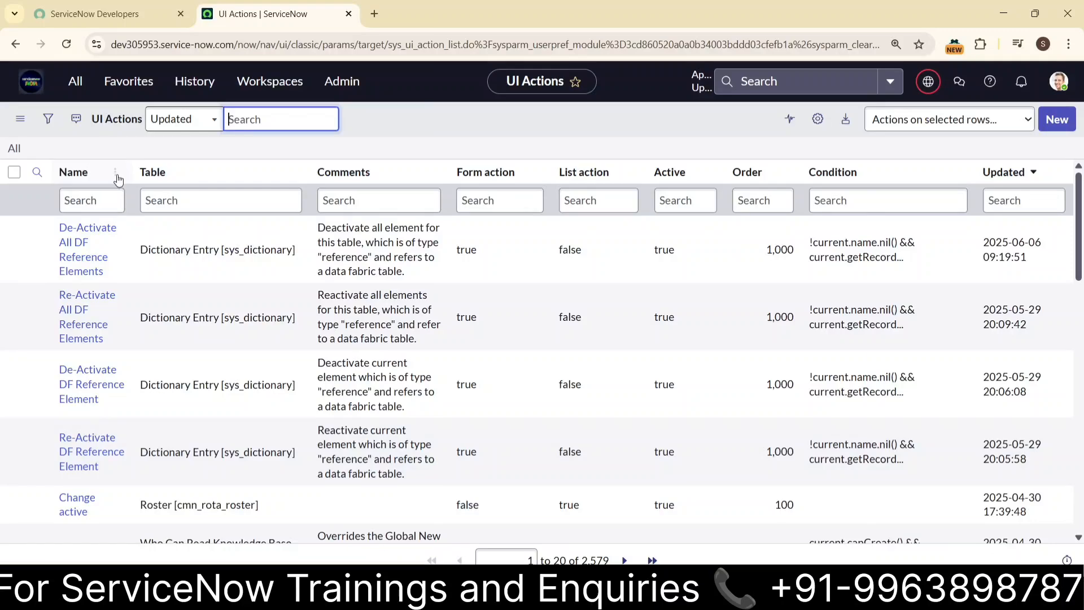
pyautogui.scroll(-4, 152, 396)
pyautogui.scroll(-3, 151, 401)
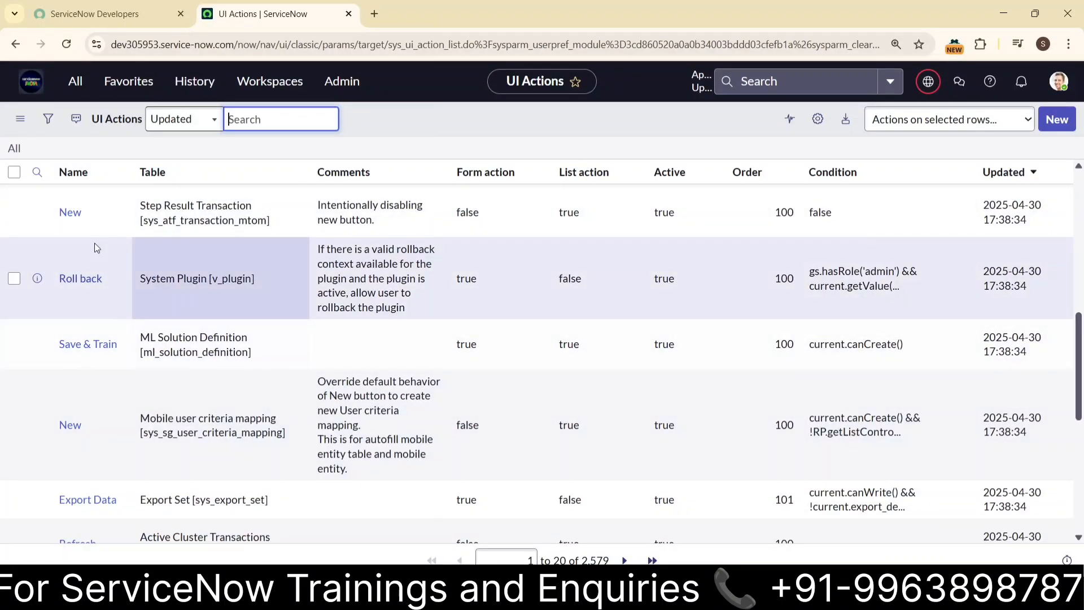
pyautogui.click(70, 212)
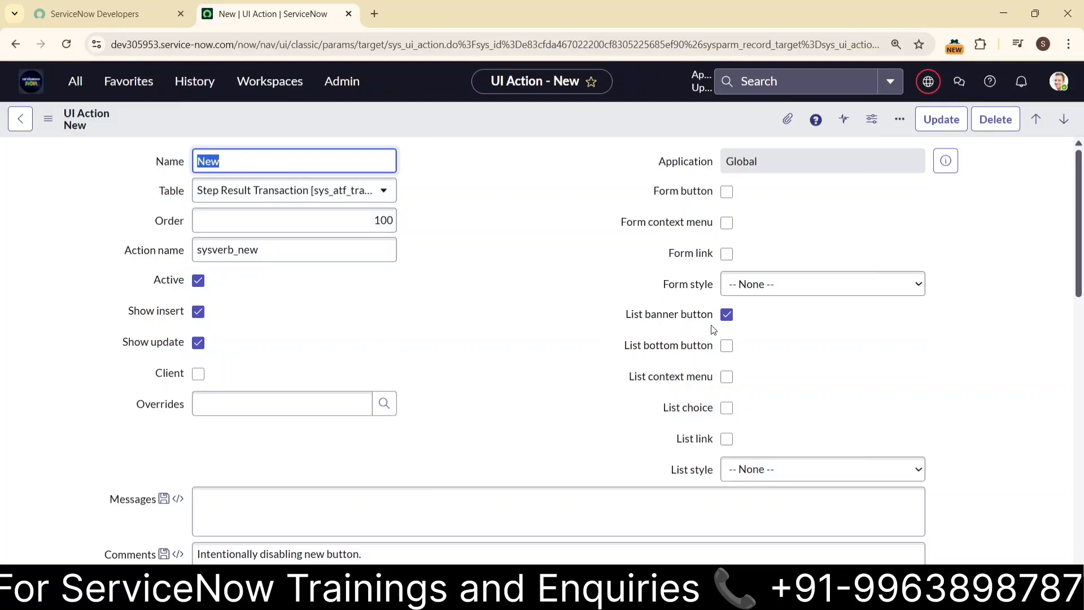
pyautogui.scroll(-7, 421, 322)
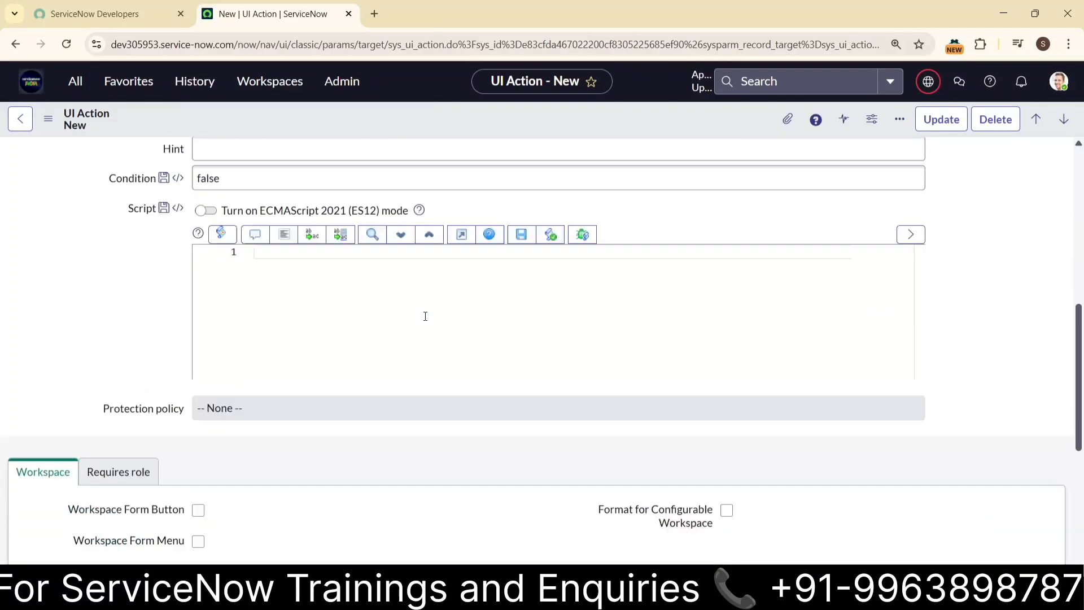
pyautogui.scroll(5, 425, 317)
pyautogui.scroll(2, 425, 316)
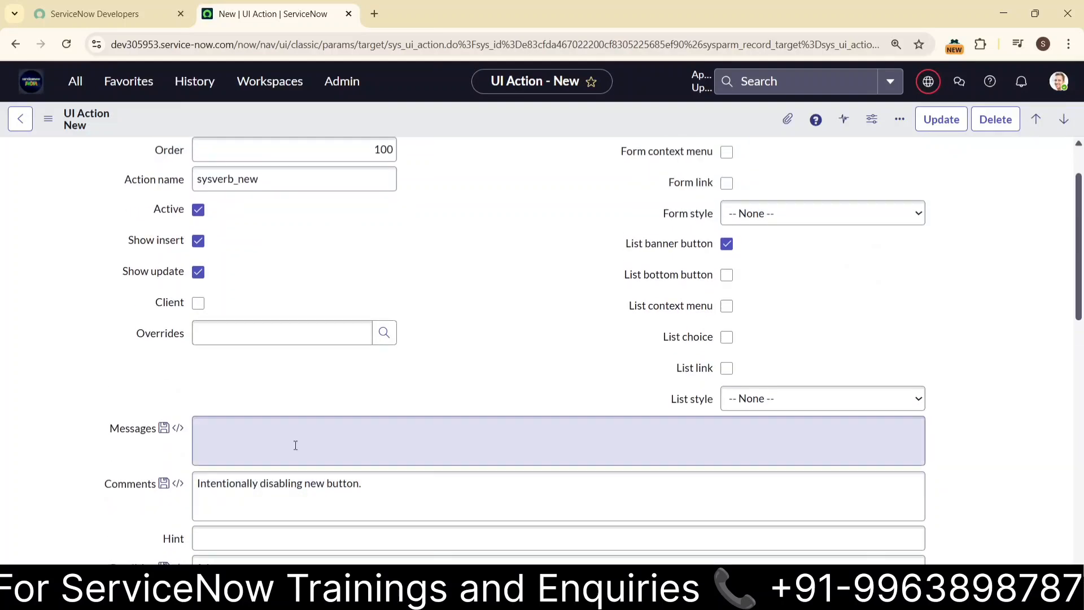
pyautogui.scroll(2, 472, 395)
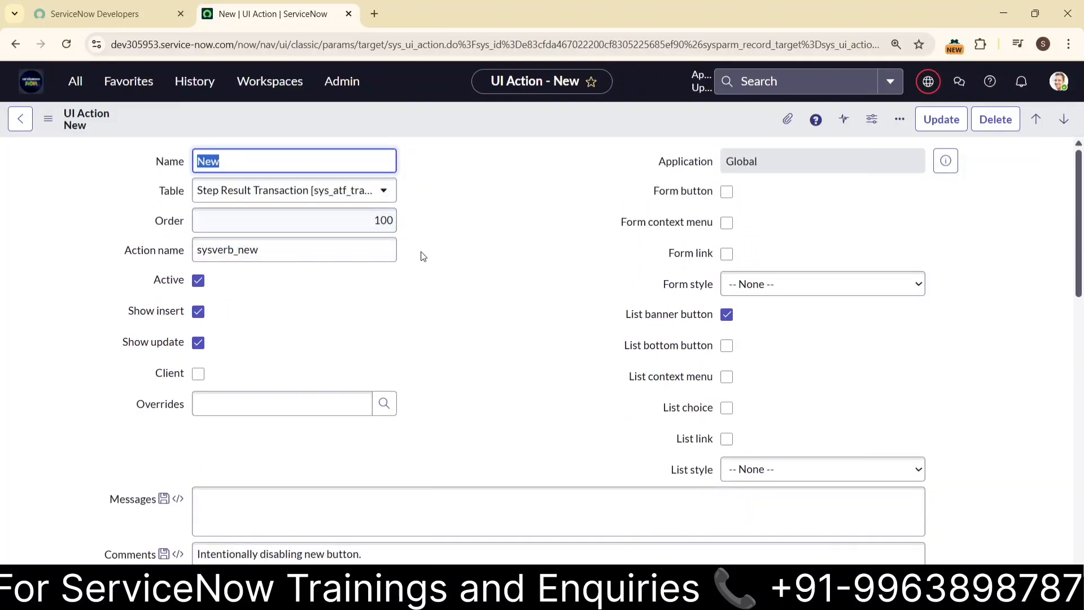
pyautogui.click(922, 122)
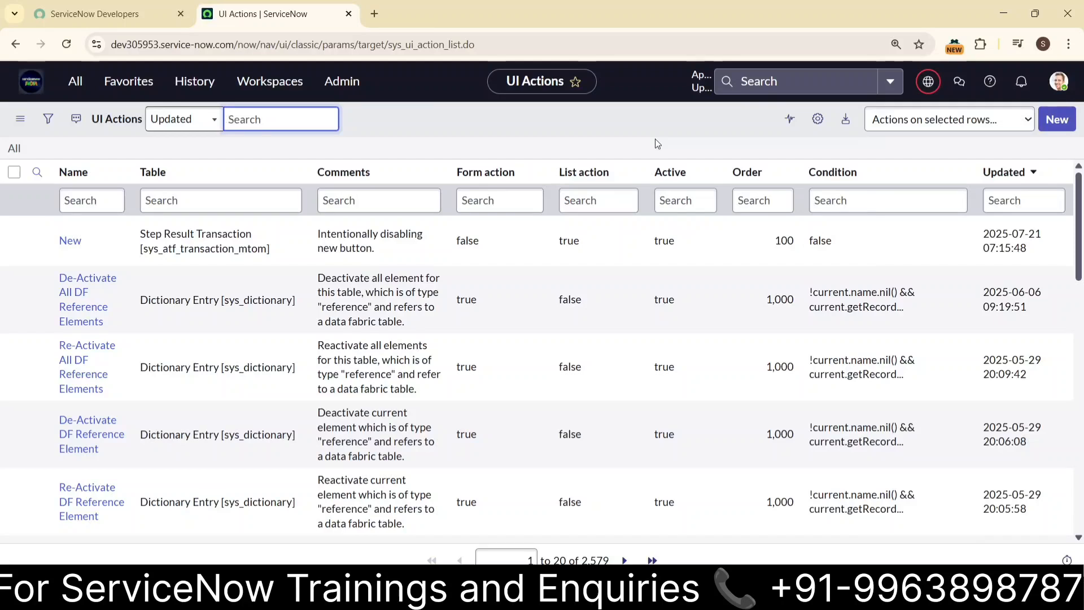
# - Start a new UI action record and look over its form, including the Condition and Script fields
pyautogui.click(1069, 128)
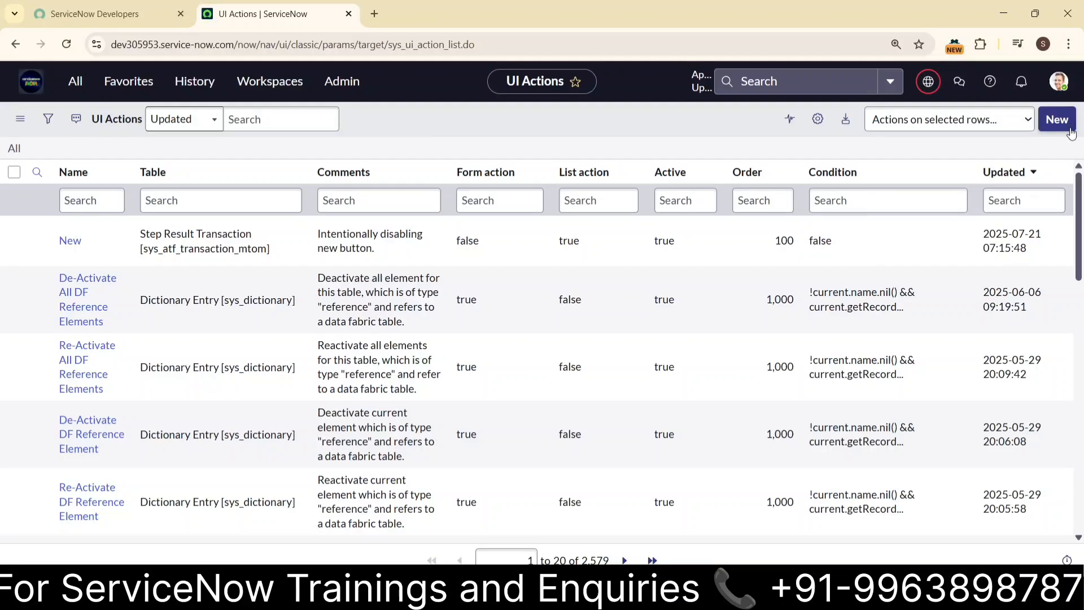
pyautogui.click(1070, 131)
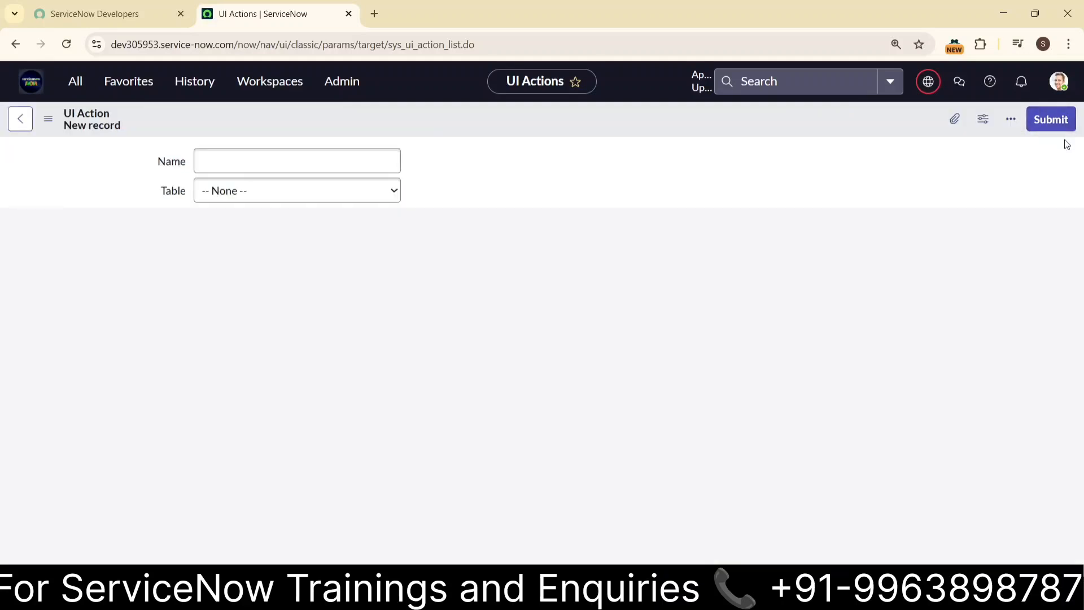
pyautogui.scroll(-10, 506, 188)
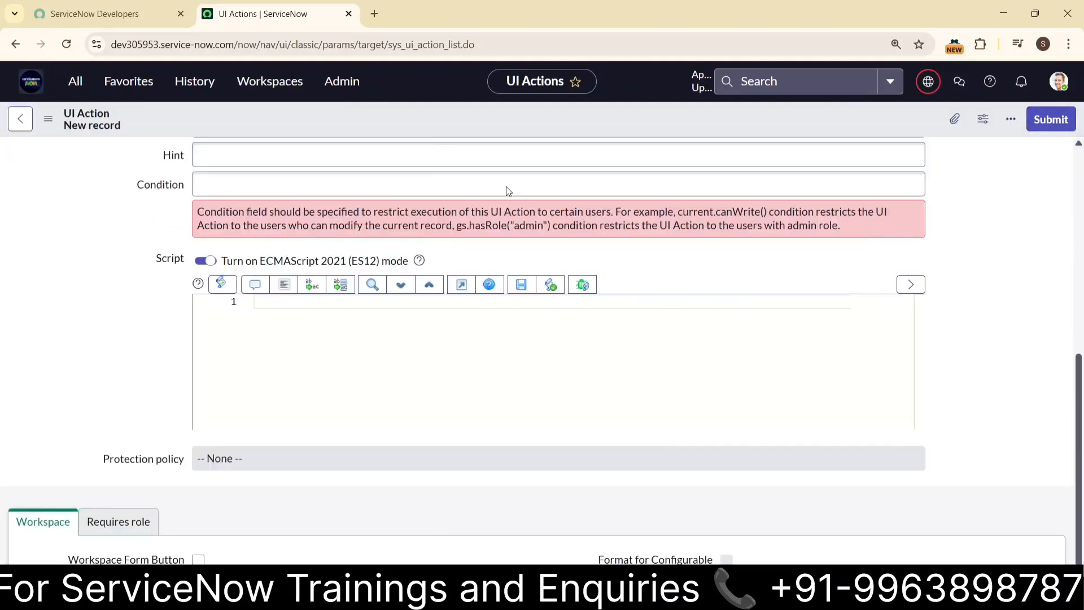
pyautogui.click(507, 187)
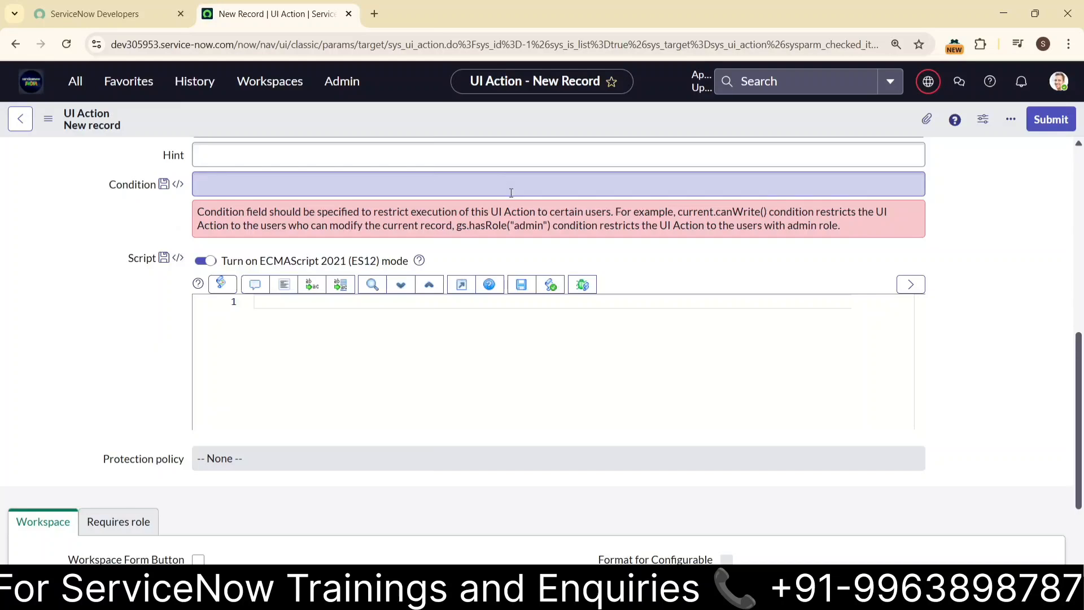
pyautogui.scroll(10, 968, 230)
# - Name the new UI action India and assign it to the Passport Application [u_passport_application] table
pyautogui.click(336, 149)
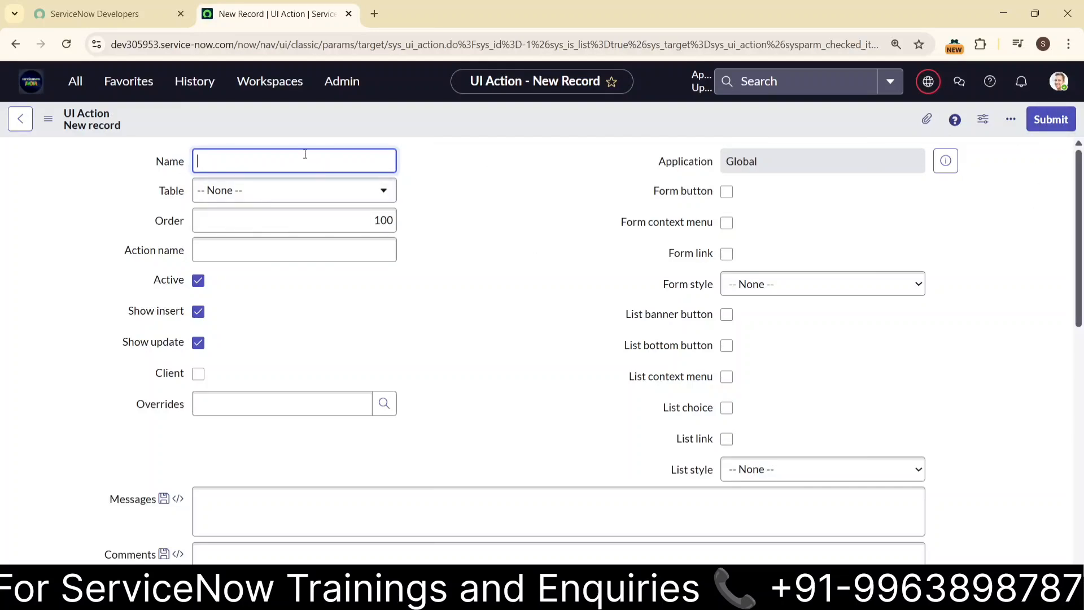
pyautogui.write('India')
pyautogui.click(276, 190)
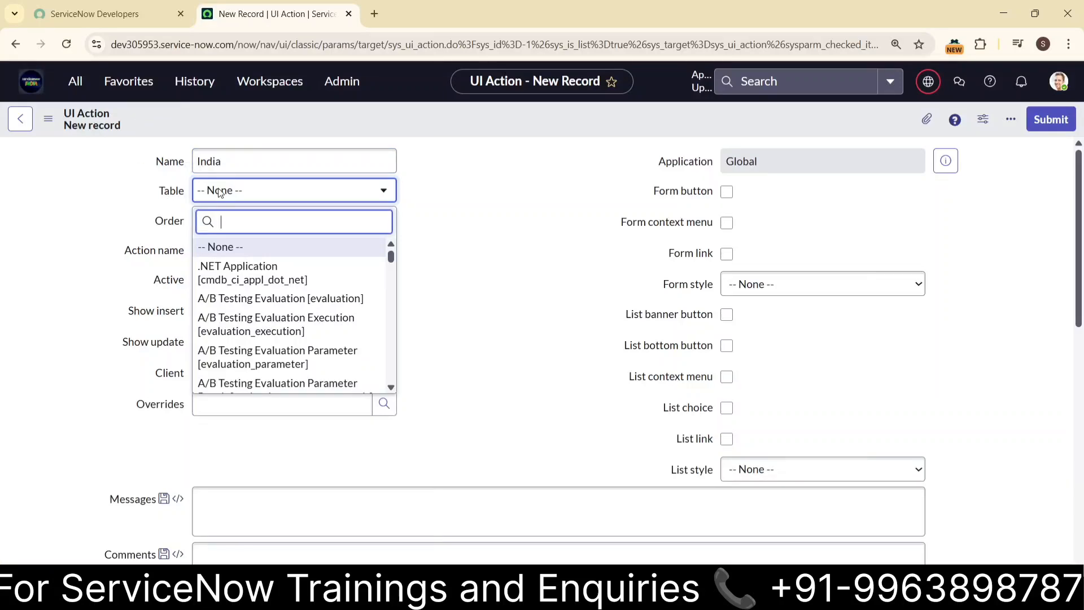
pyautogui.write('u')
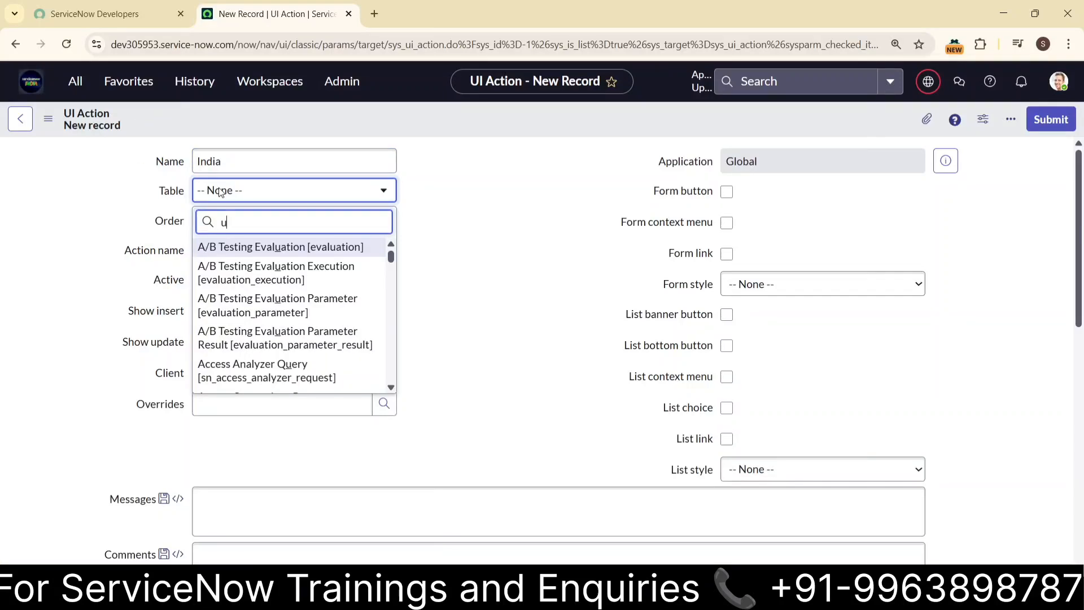
pyautogui.write('_pass')
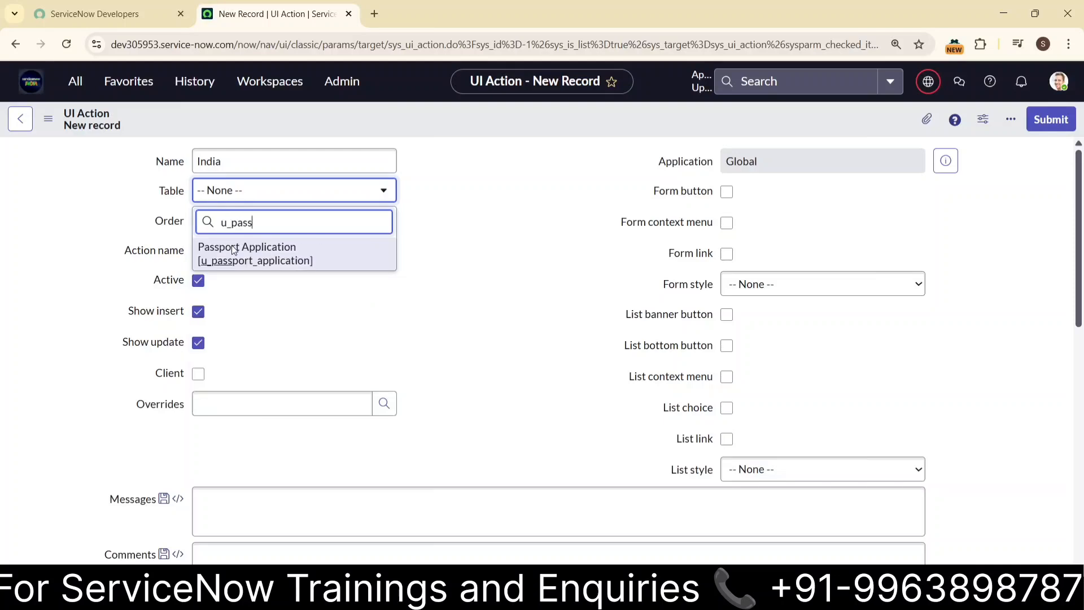
pyautogui.click(245, 250)
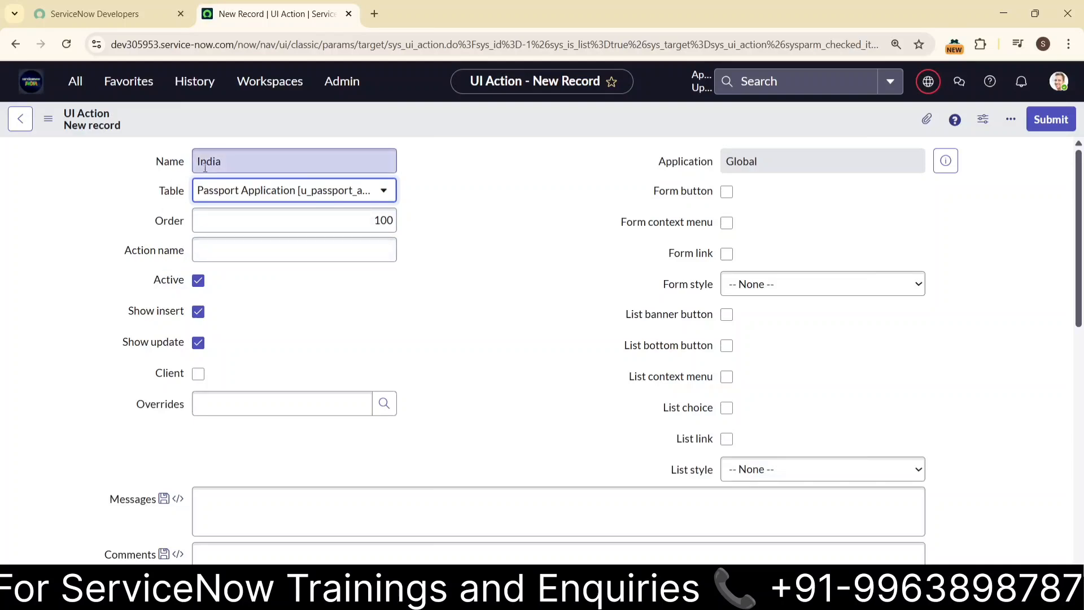
pyautogui.click(198, 281)
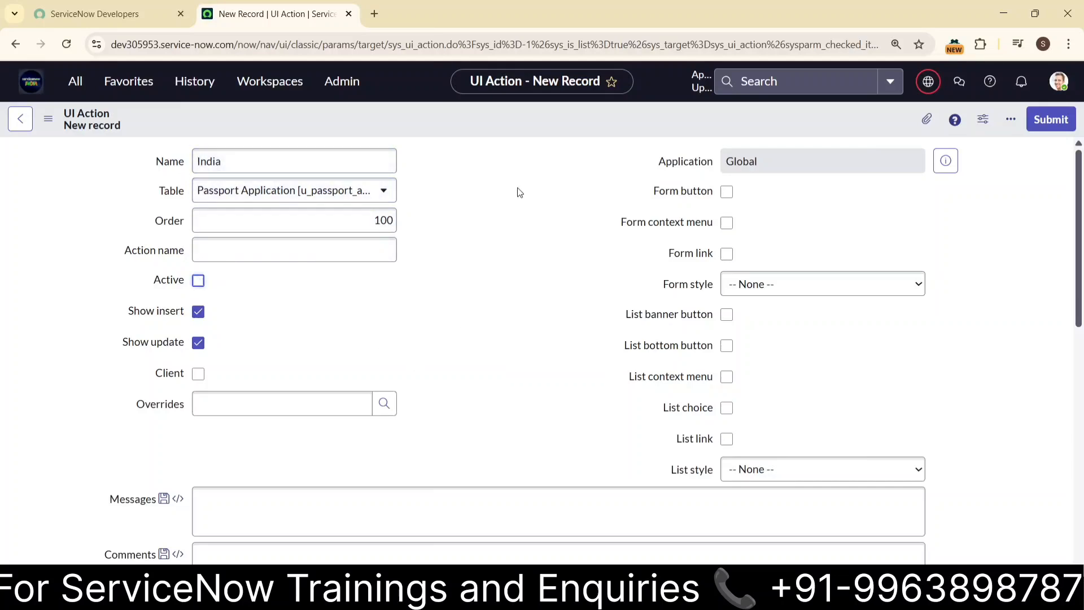
pyautogui.click(198, 281)
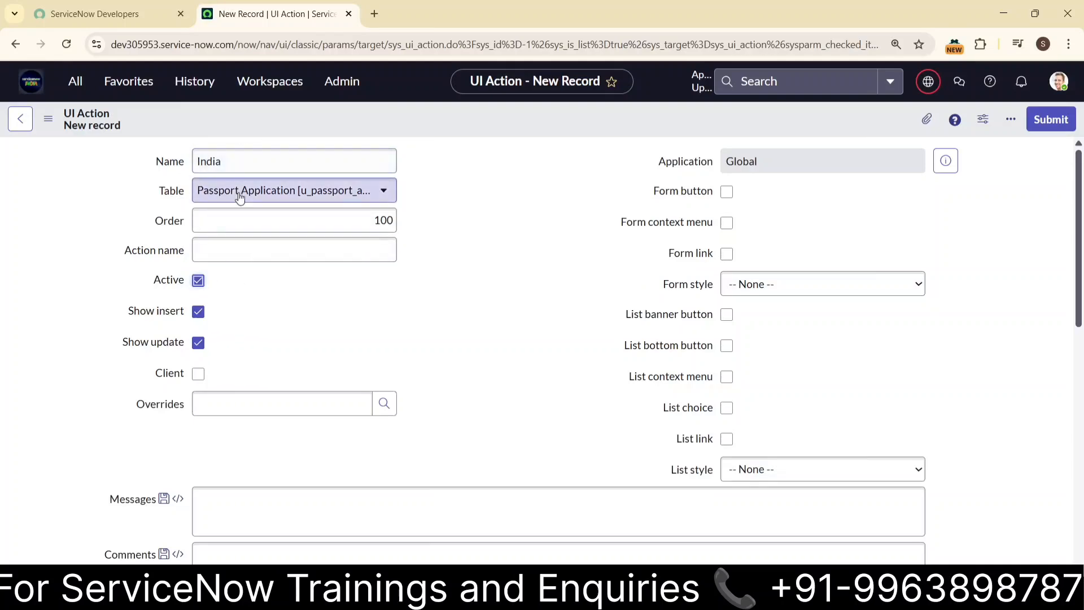
pyautogui.scroll(-1, 277, 271)
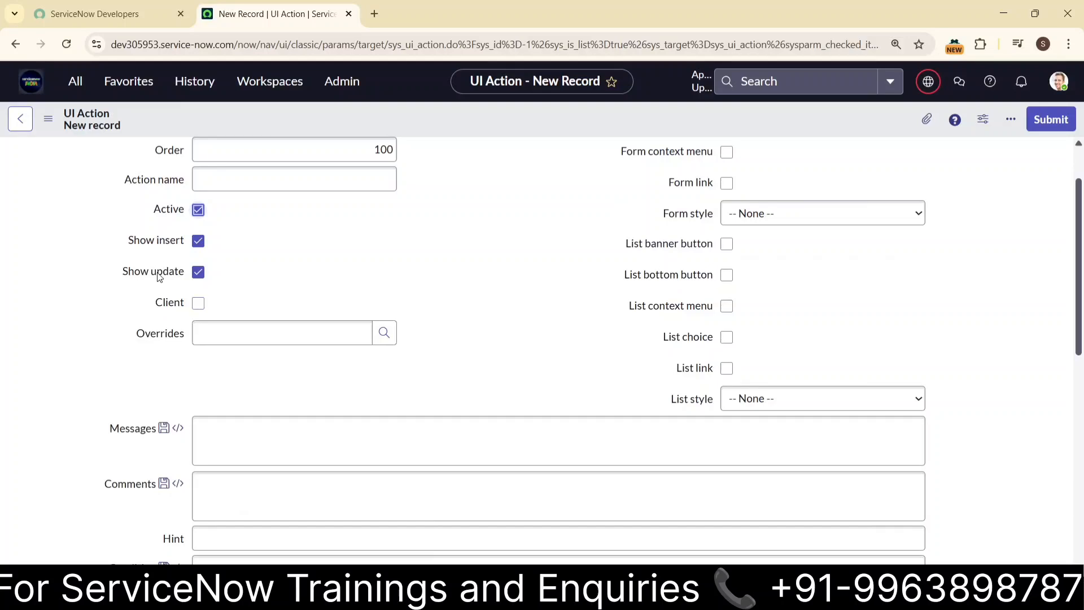
pyautogui.scroll(1, 295, 250)
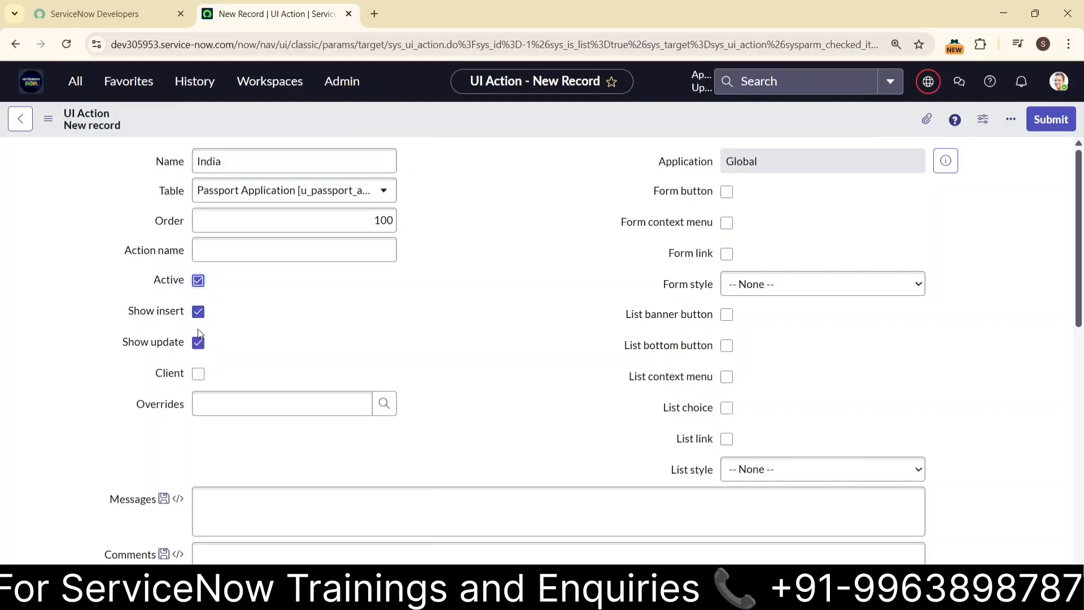
# - Enable Form button, Form context menu and Form link for the UI action, and review the Form style options
pyautogui.scroll(-3, 483, 292)
pyautogui.scroll(3, 480, 285)
pyautogui.click(726, 226)
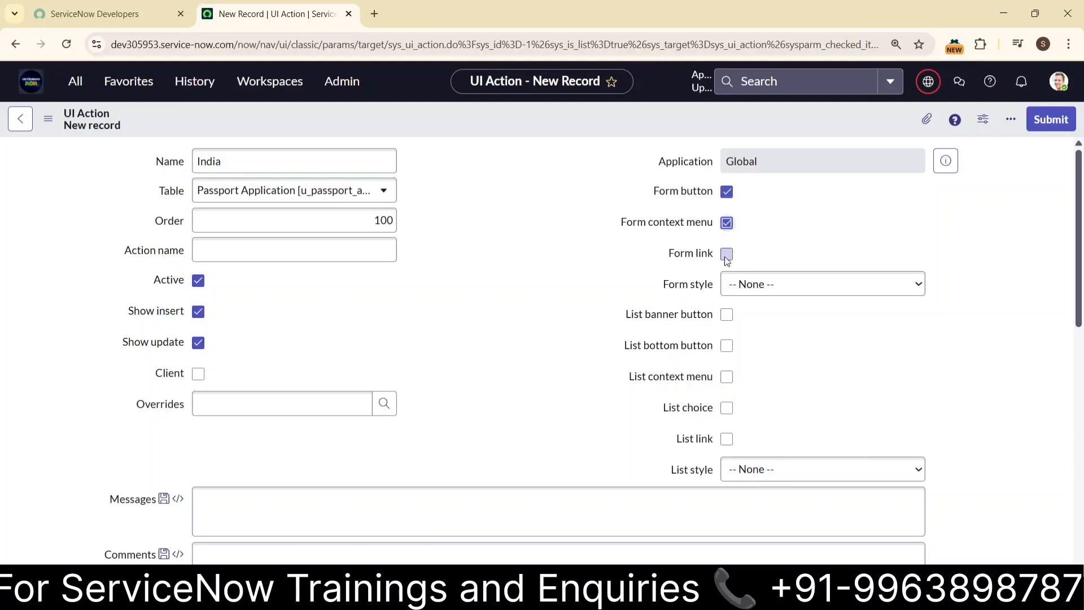
pyautogui.click(727, 256)
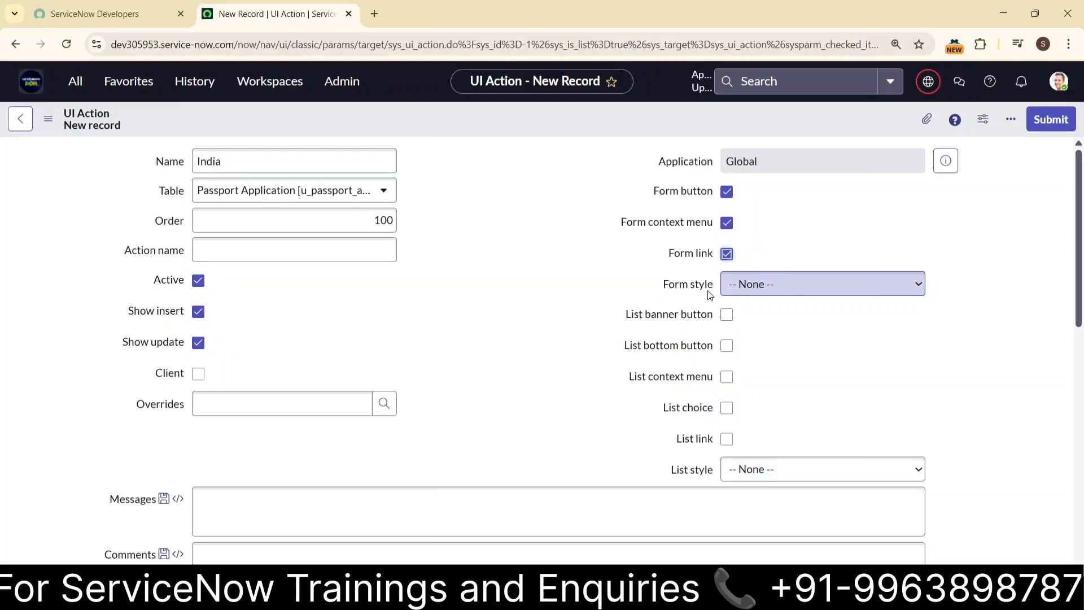
pyautogui.click(826, 289)
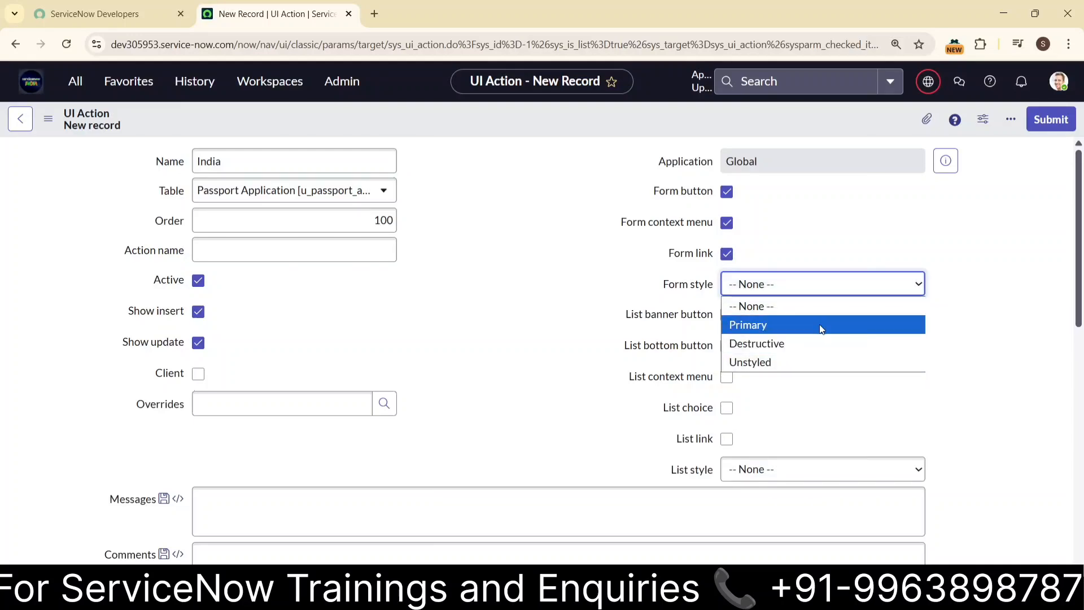
pyautogui.click(804, 308)
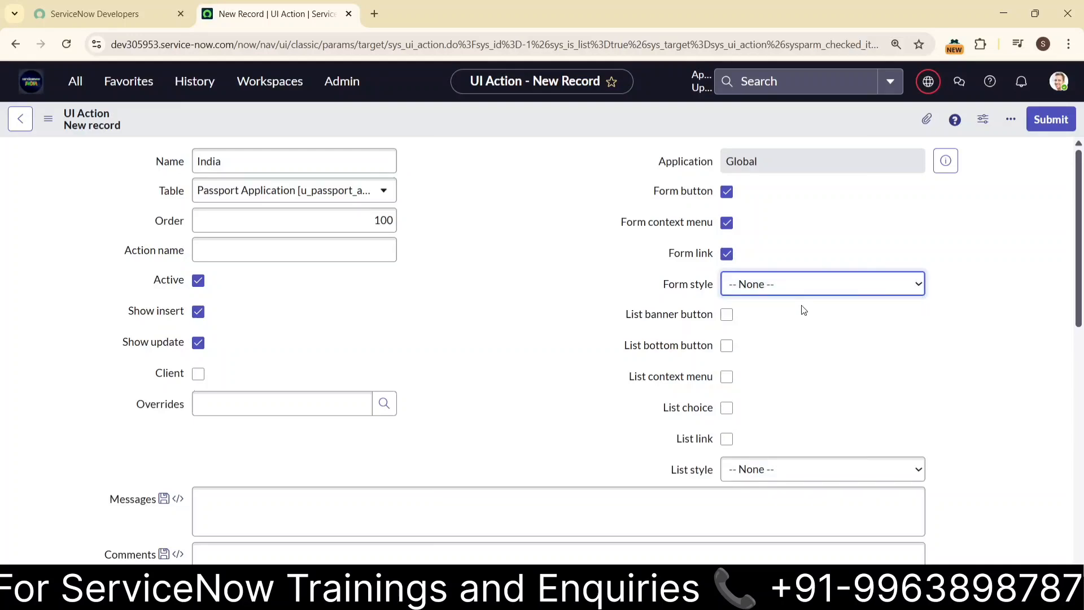
pyautogui.click(851, 294)
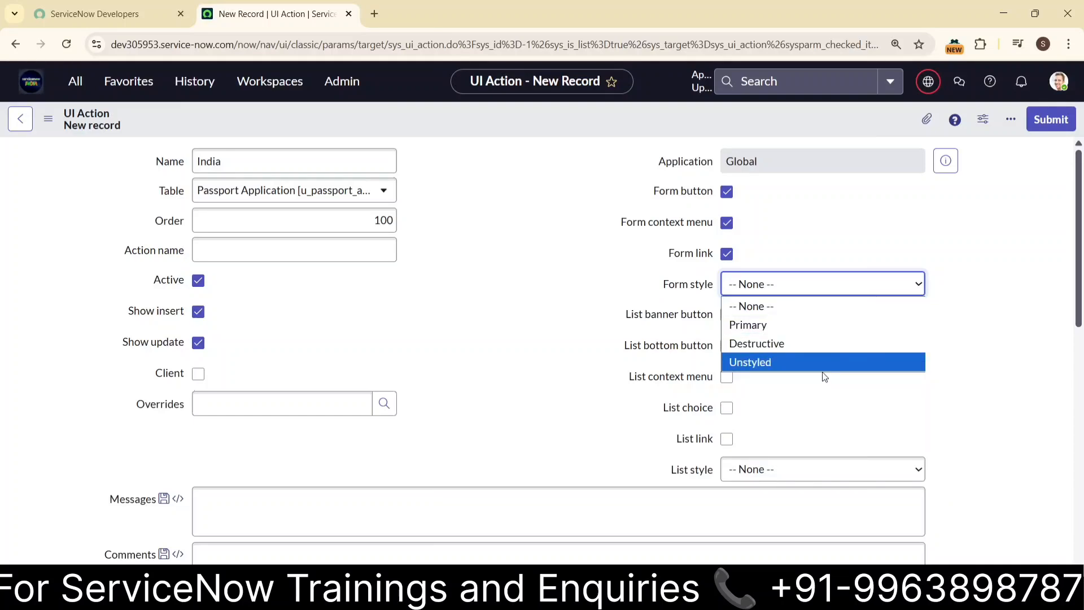
pyautogui.click(970, 400)
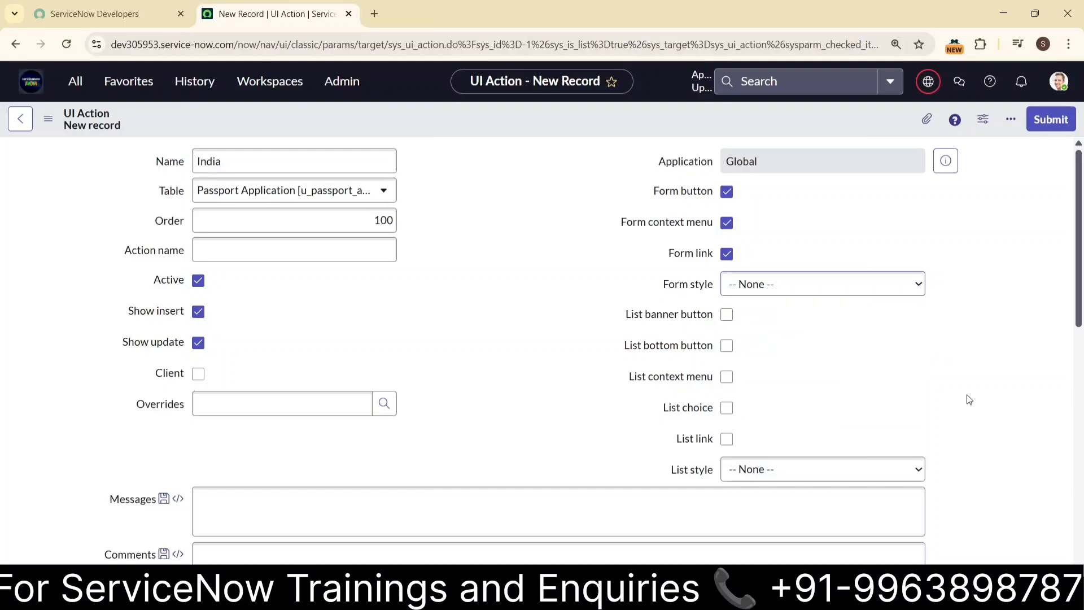
# - Enable List banner button, List bottom button, List context menu, List choice and List link, and review the List style options
pyautogui.click(726, 315)
pyautogui.click(727, 346)
pyautogui.click(728, 377)
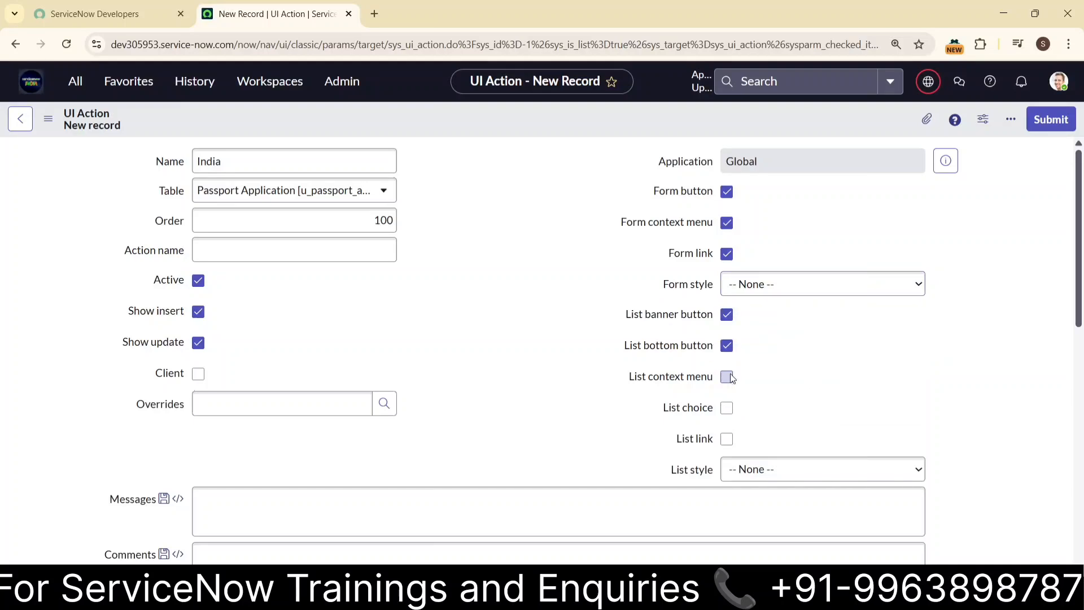
pyautogui.click(728, 409)
pyautogui.scroll(-1, 983, 370)
pyautogui.scroll(-2, 982, 370)
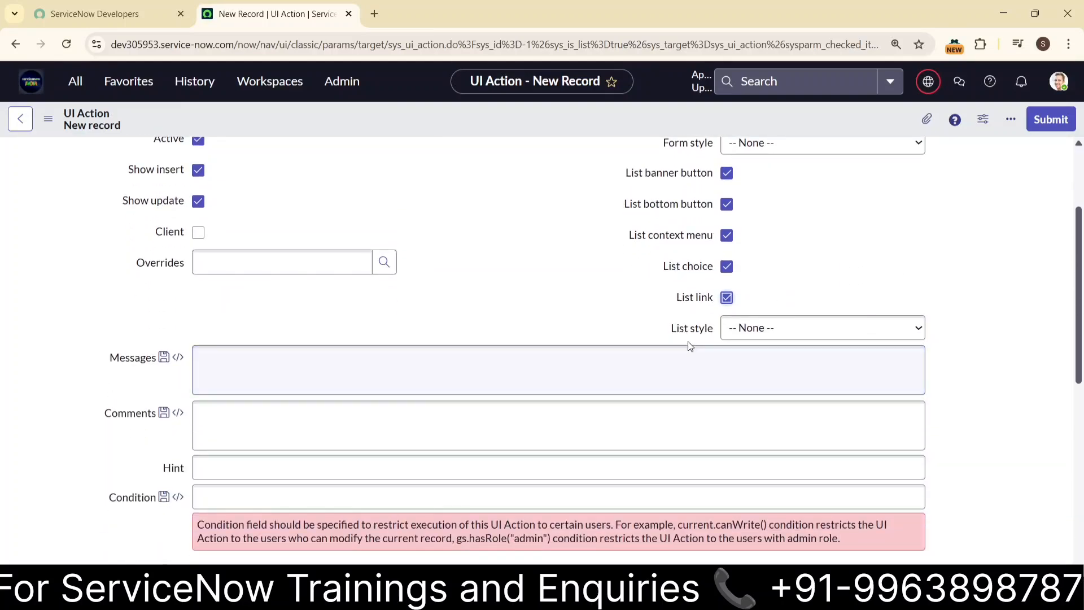
pyautogui.click(798, 330)
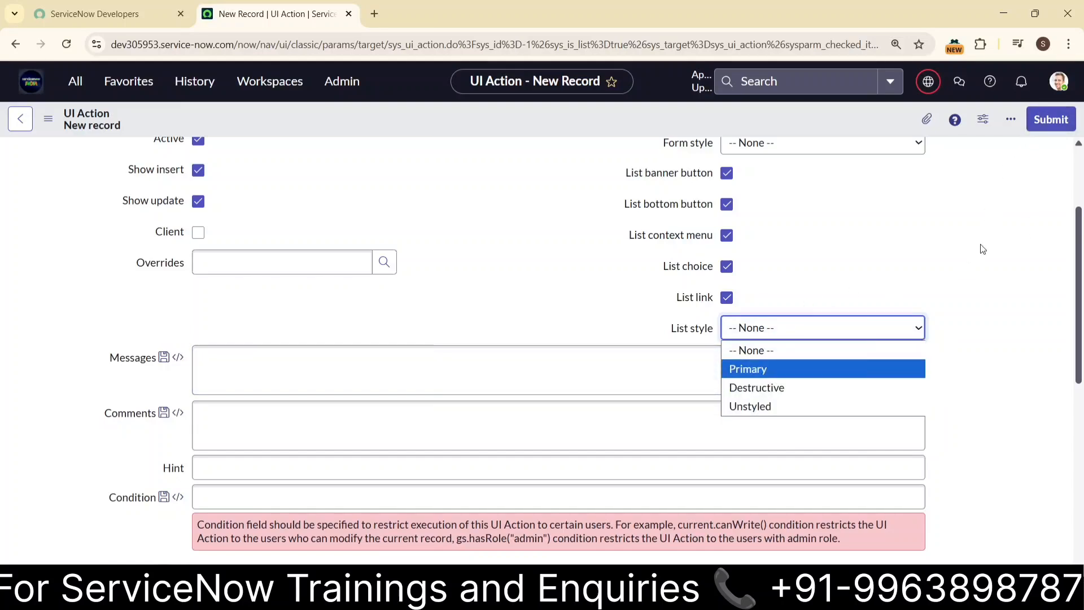
pyautogui.click(1004, 278)
# - Enter "Demo Purpose" as the Hint of the UI action
pyautogui.scroll(-3, 1012, 299)
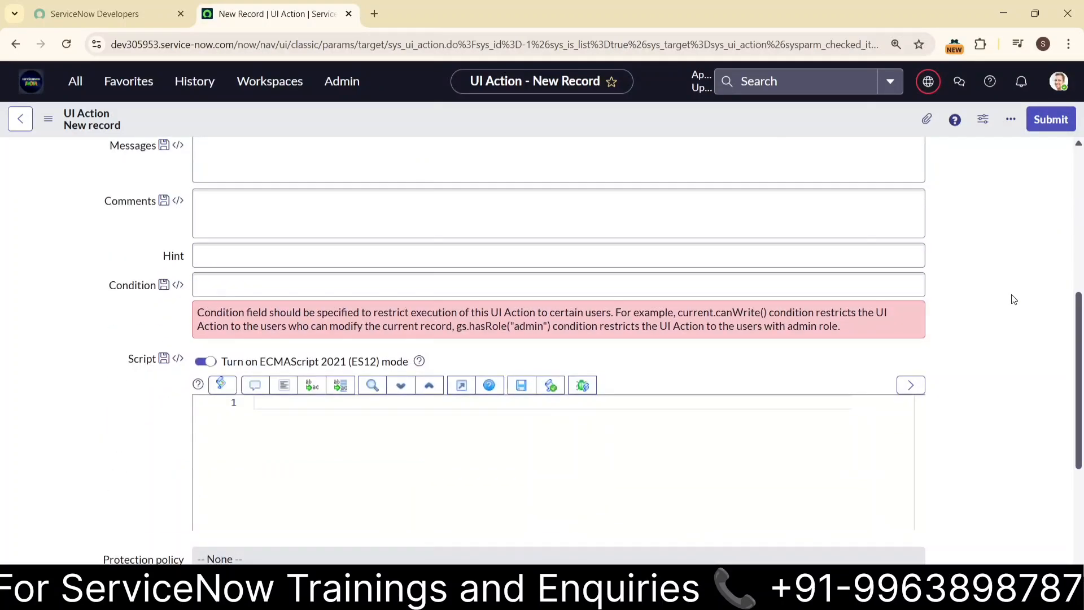
pyautogui.scroll(2, 1012, 298)
pyautogui.click(374, 293)
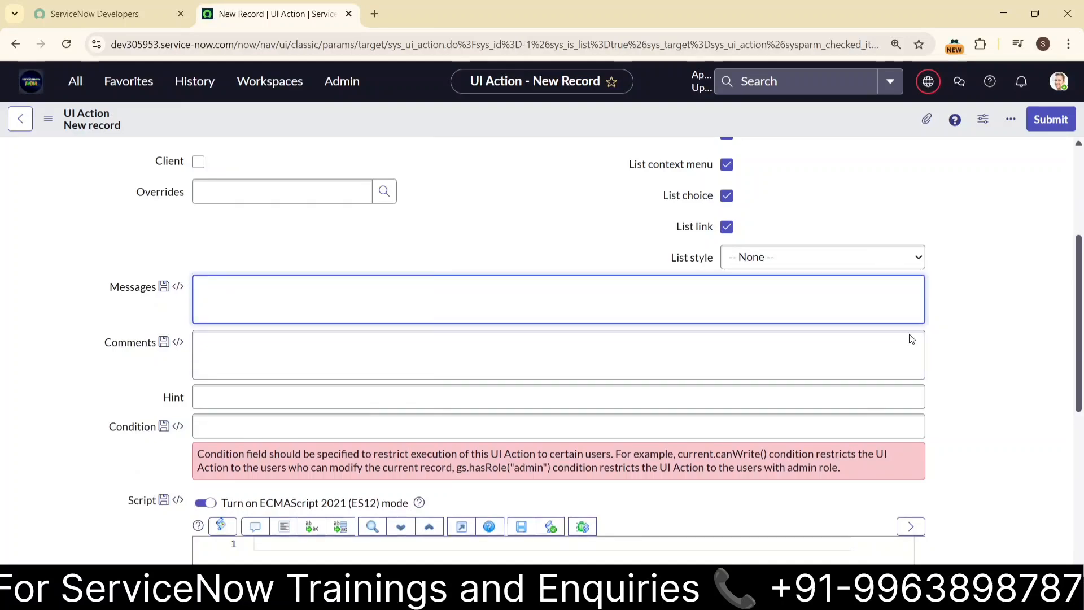
pyautogui.click(397, 350)
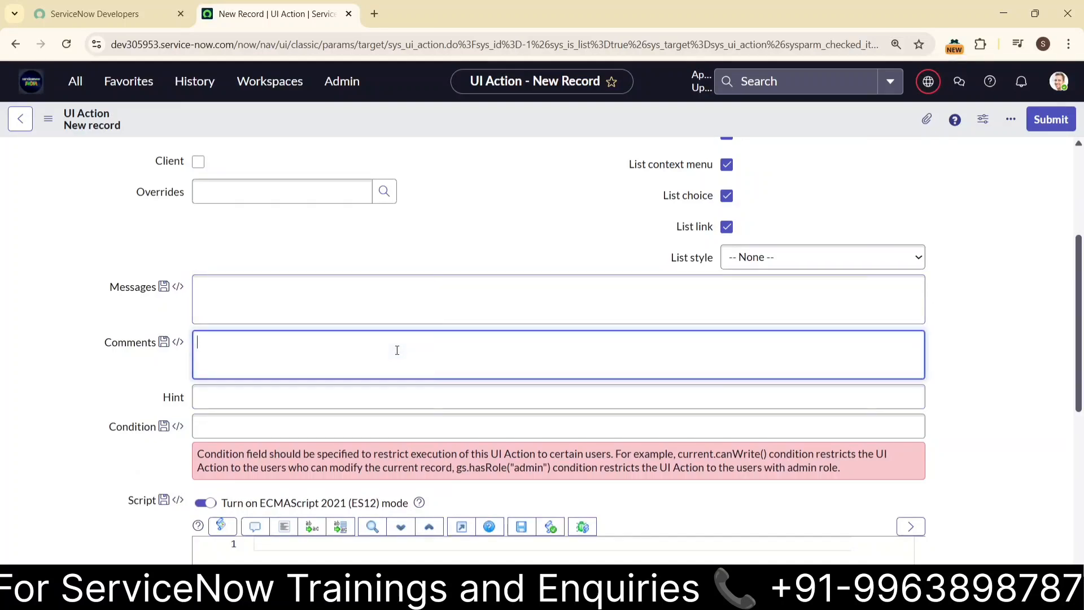
pyautogui.click(316, 397)
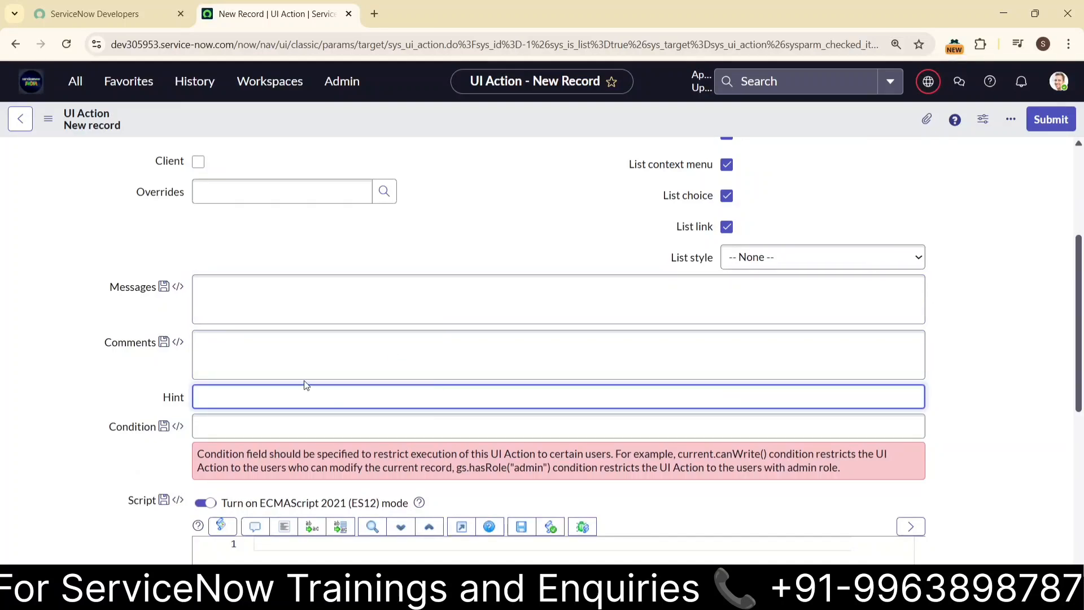
pyautogui.write('Demo Purpose')
# - Look over the Condition and Script fields, and save the India UI action record without leaving the form
pyautogui.click(250, 421)
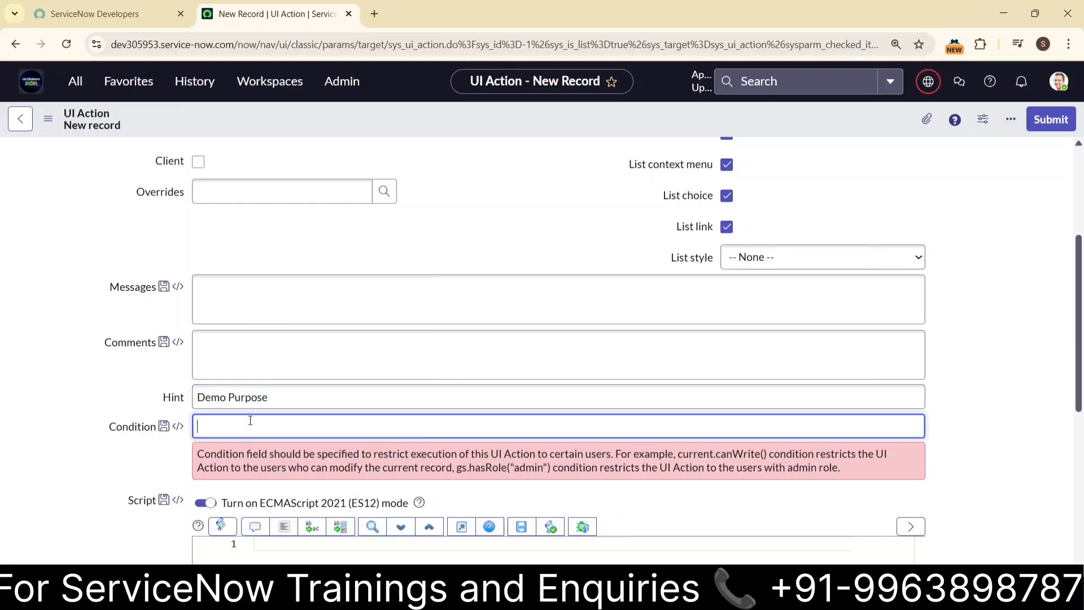
pyautogui.scroll(-1, 252, 420)
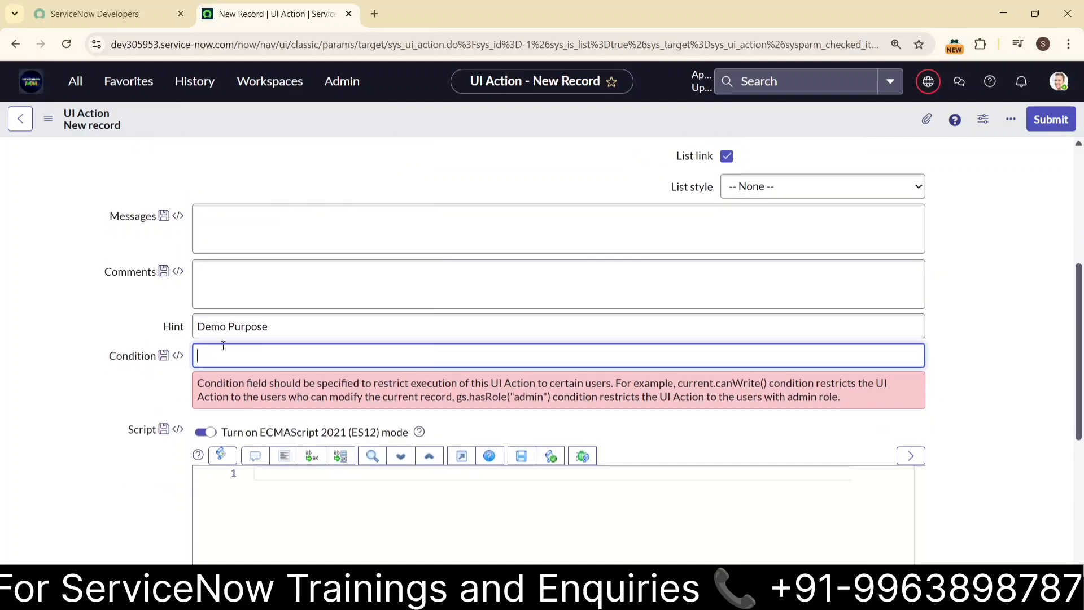
pyautogui.scroll(-2, 314, 349)
pyautogui.click(315, 350)
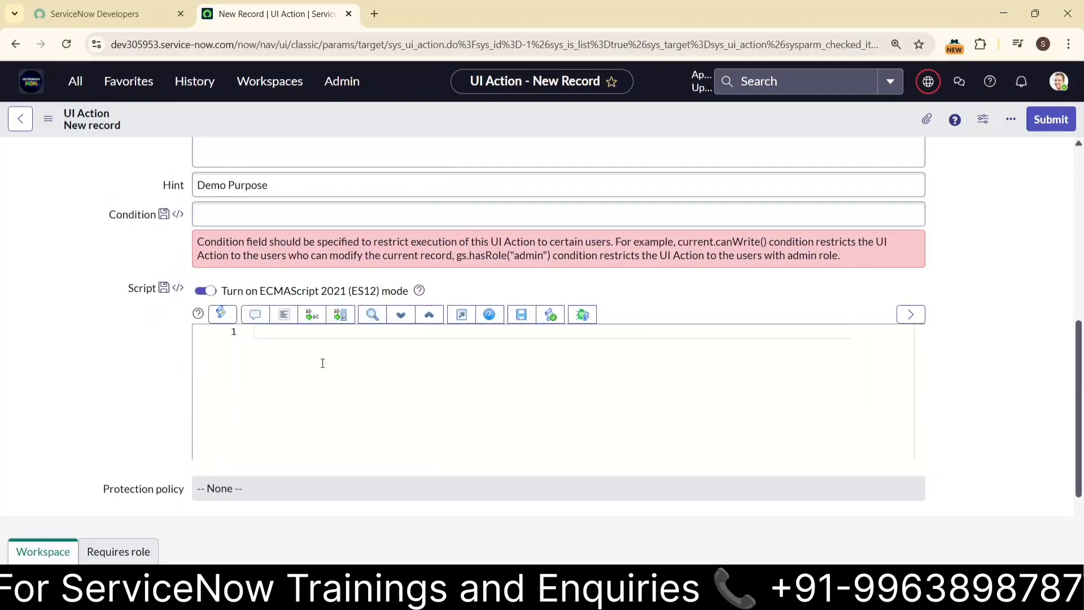
pyautogui.scroll(7, 386, 331)
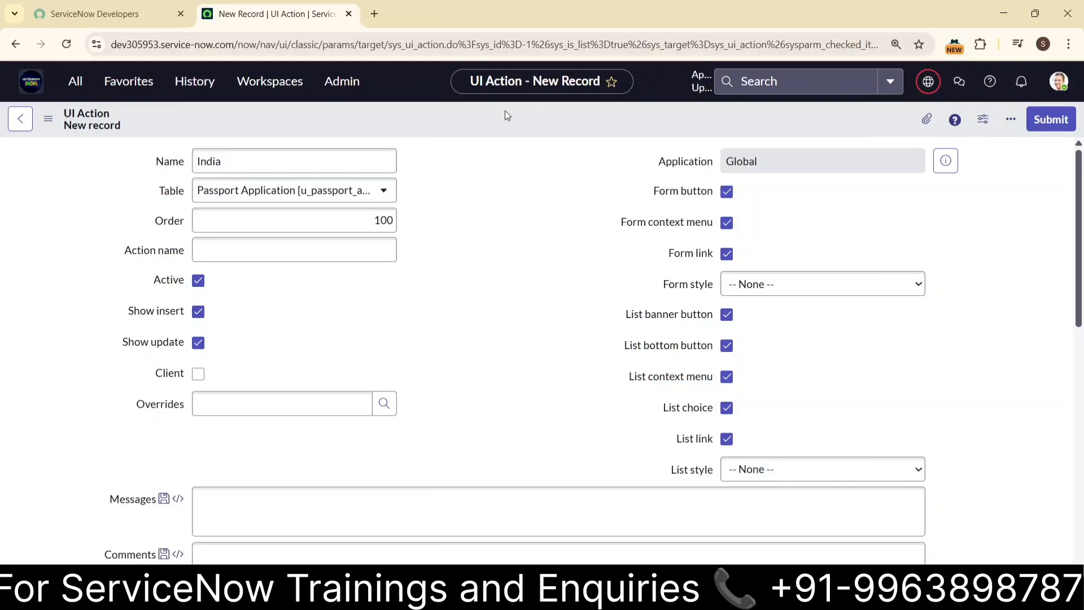
pyautogui.rightClick(496, 124)
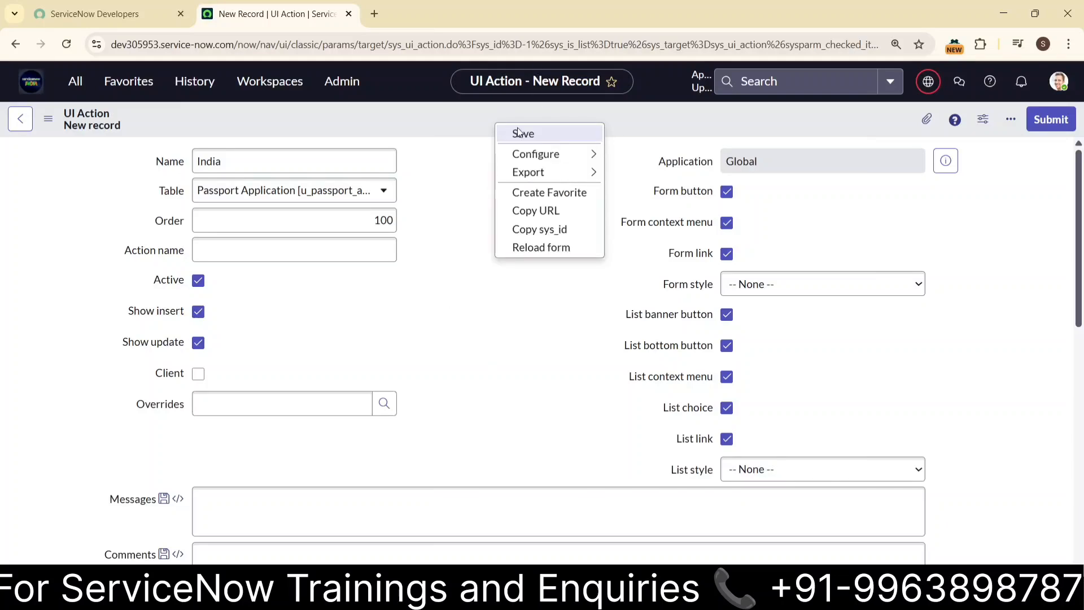
pyautogui.click(519, 133)
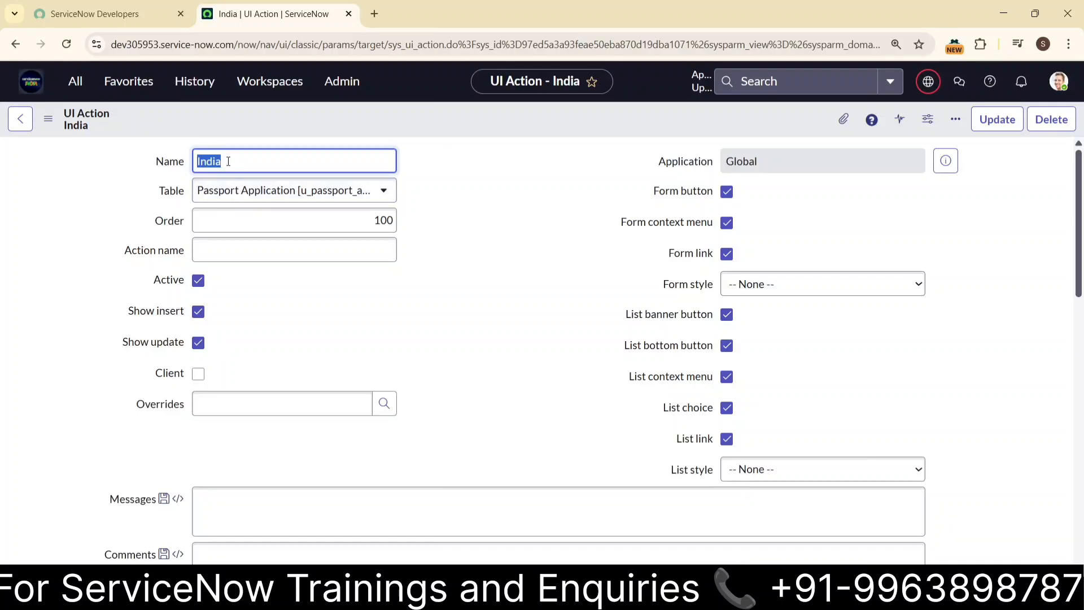
pyautogui.click(202, 165)
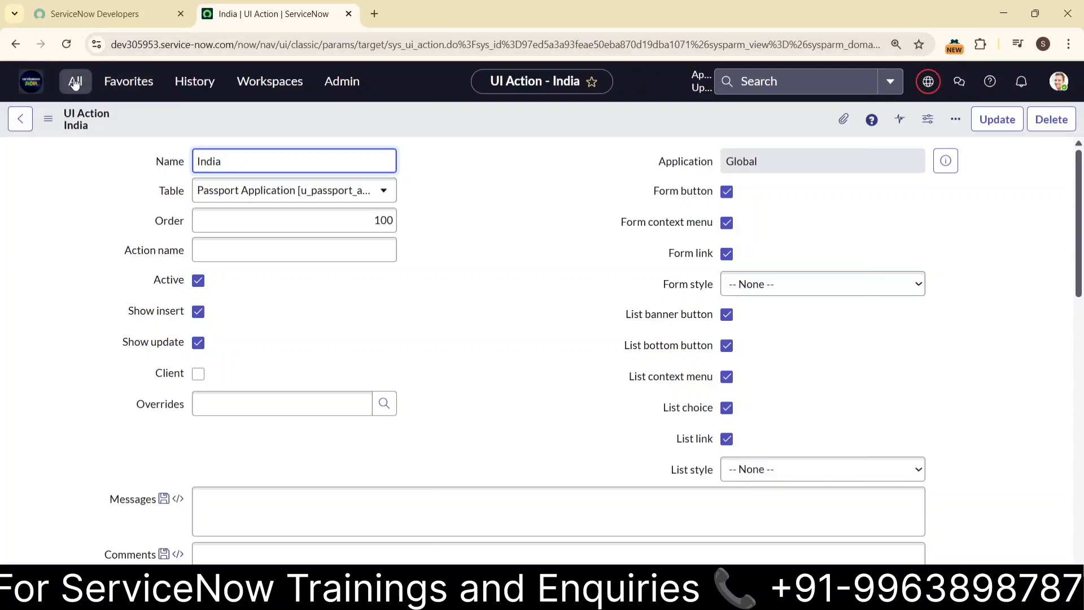
# - Open the ServiceNow instance in a second browser tab from the ServiceNow Developer site
pyautogui.click(140, 18)
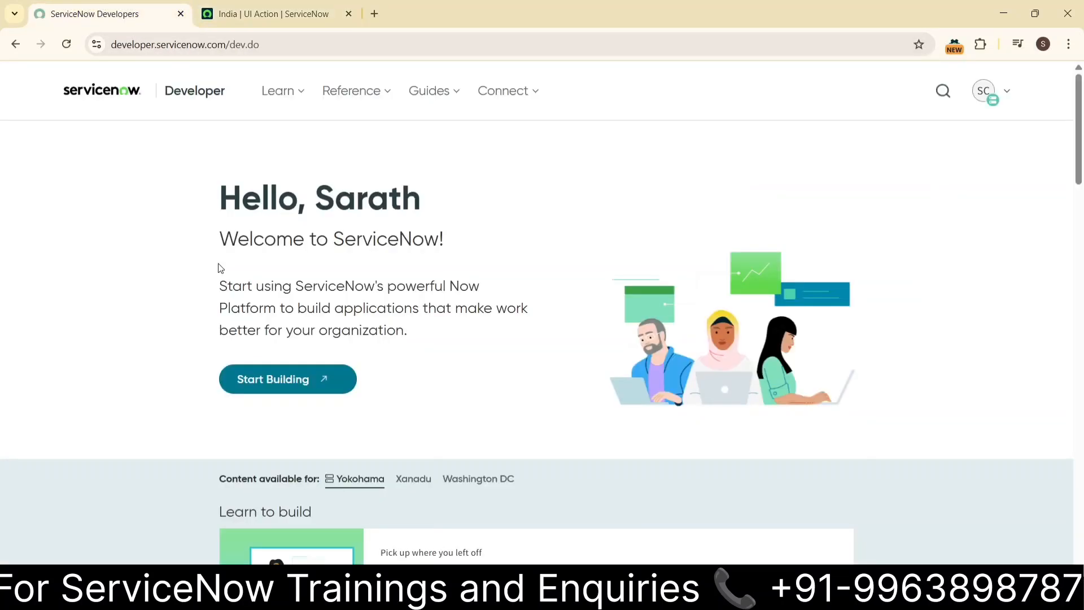
pyautogui.click(263, 369)
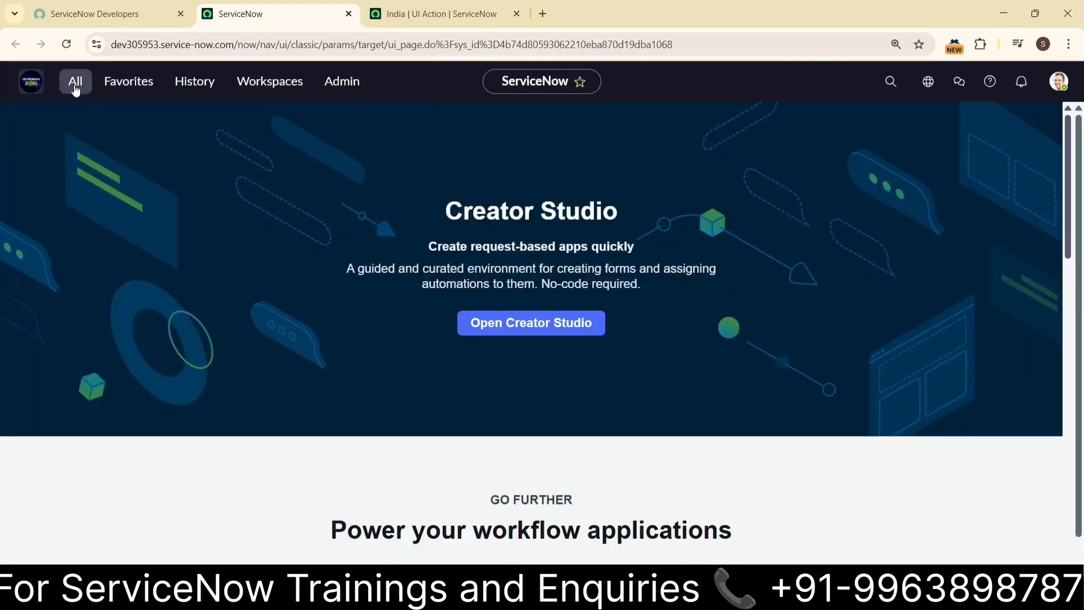
pyautogui.click(75, 86)
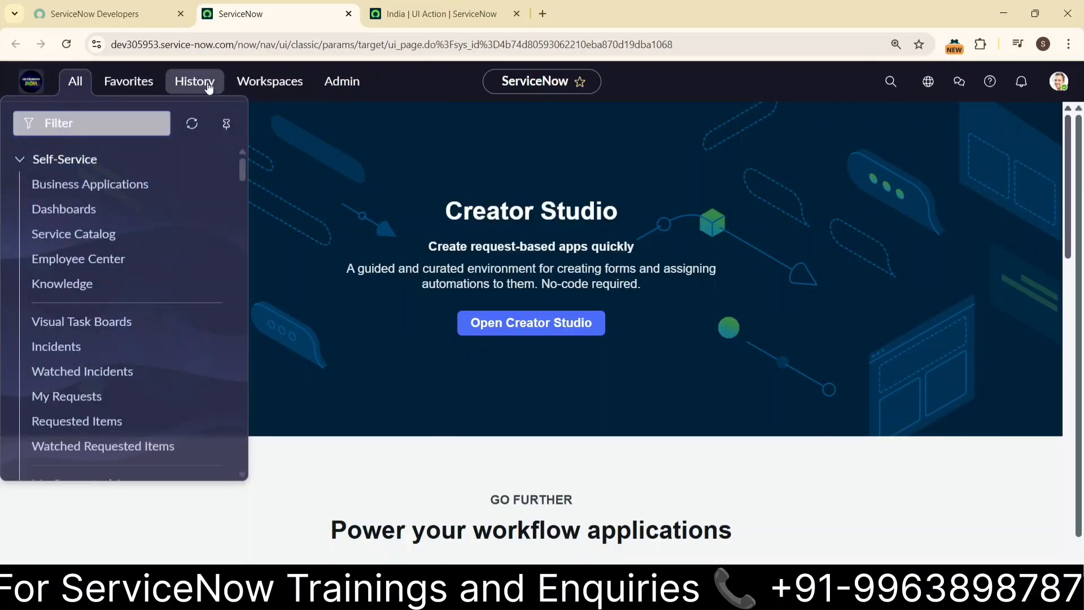
pyautogui.click(207, 88)
pyautogui.write('pas')
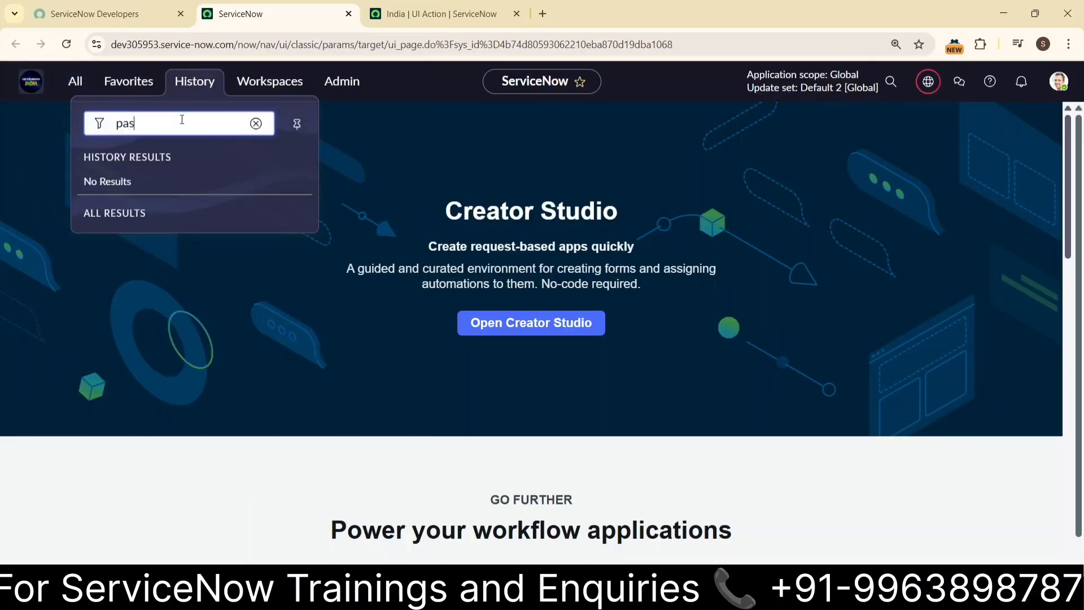
pyautogui.press('BackSpace')
pyautogui.press('BackSpace')
pyautogui.press('BackSpace')
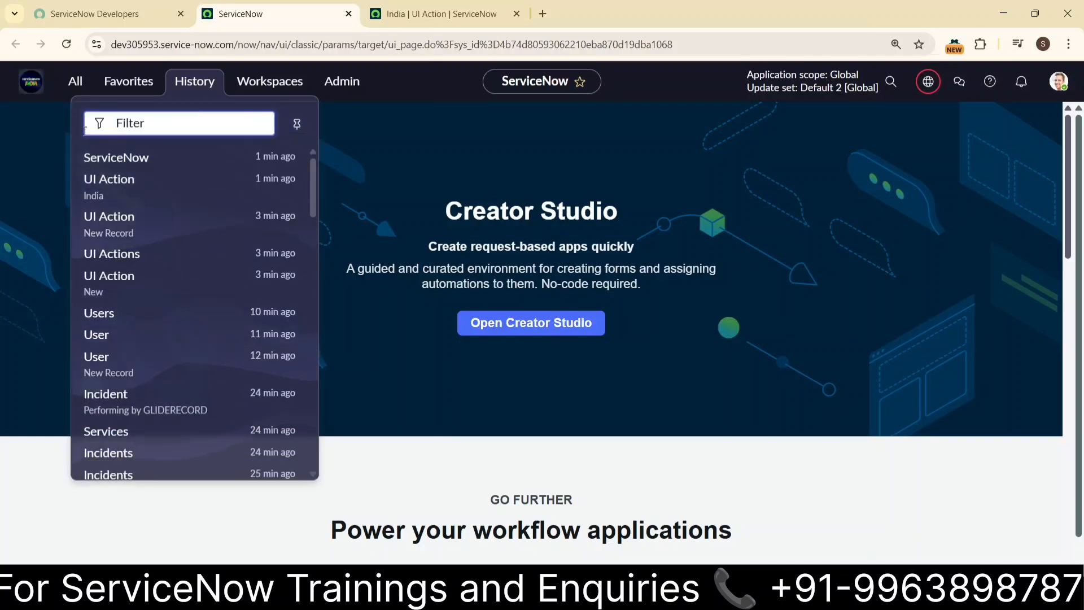
# - Find "tables" among all modules, open System Definition - Tables and filter the list by the label "passport"
pyautogui.click(65, 85)
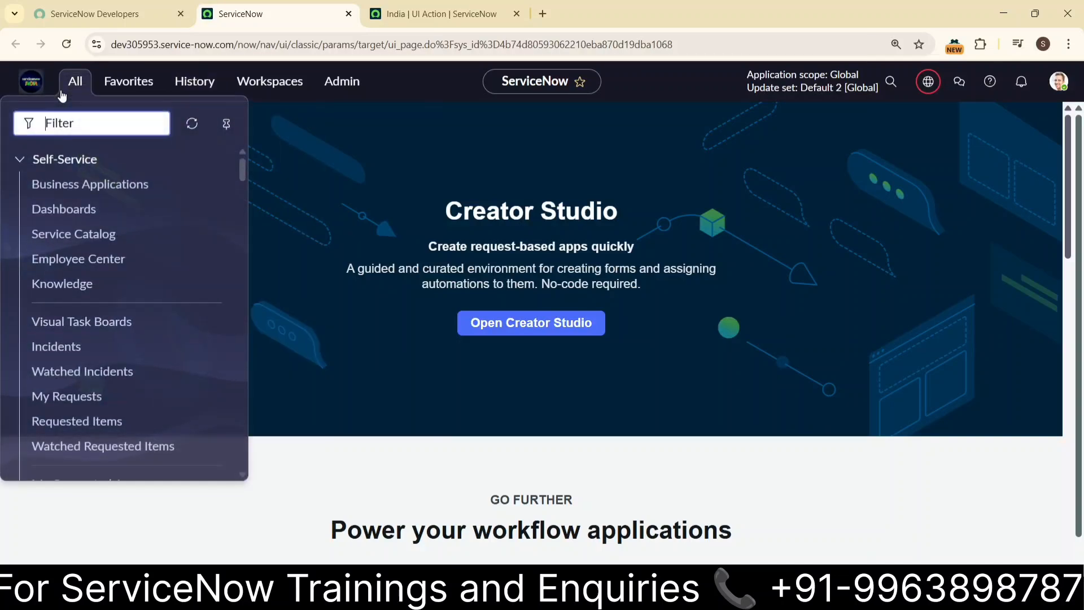
pyautogui.write('tables')
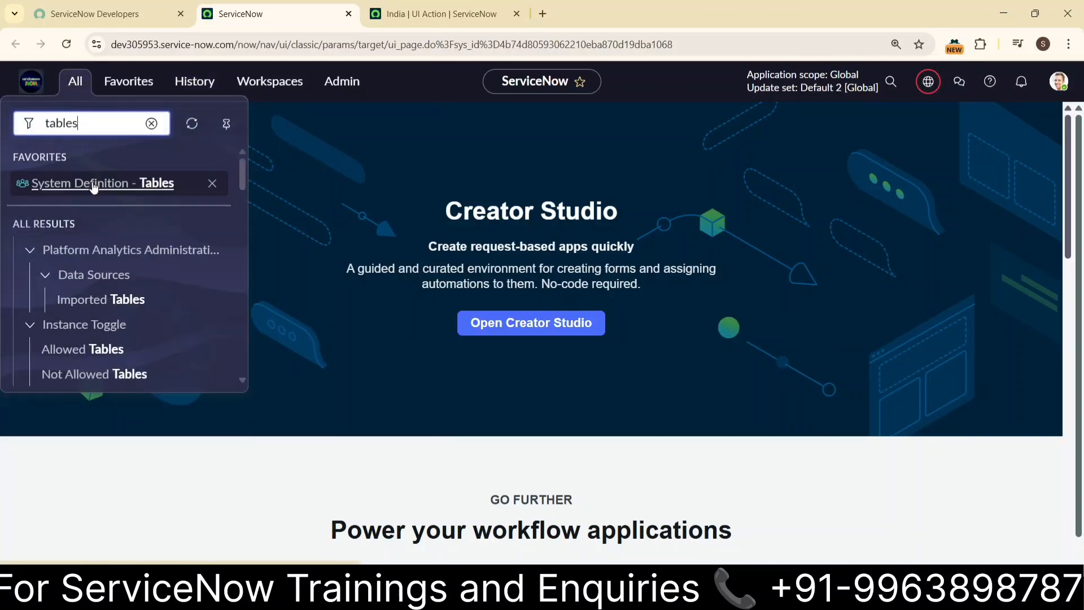
pyautogui.click(93, 185)
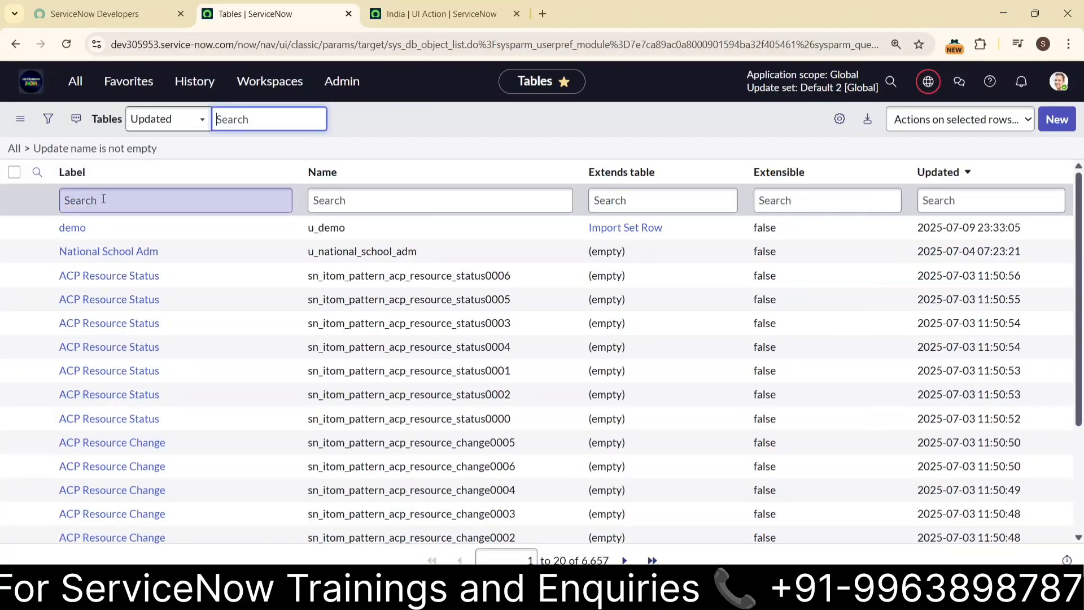
pyautogui.click(103, 199)
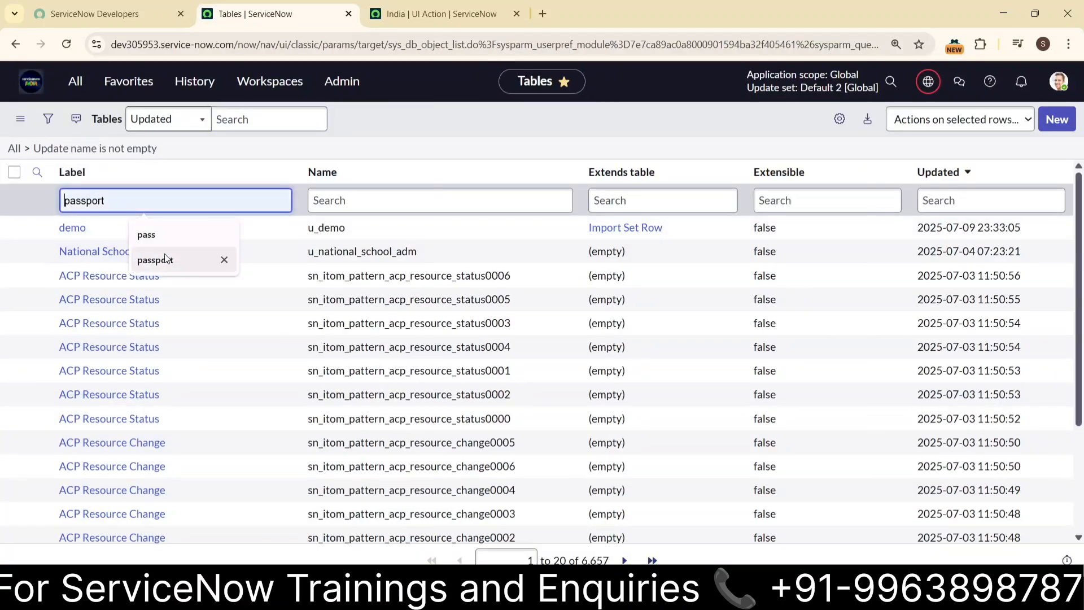
pyautogui.click(168, 259)
pyautogui.press('Return')
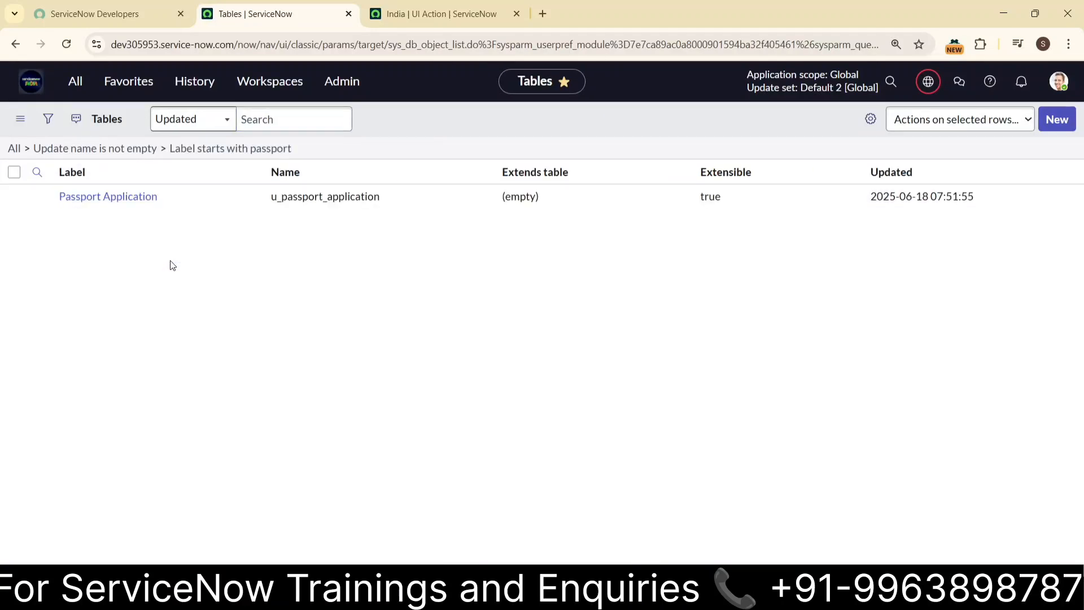
# - Show the form of the Passport Application table from its entry in the tables list
pyautogui.click(141, 233)
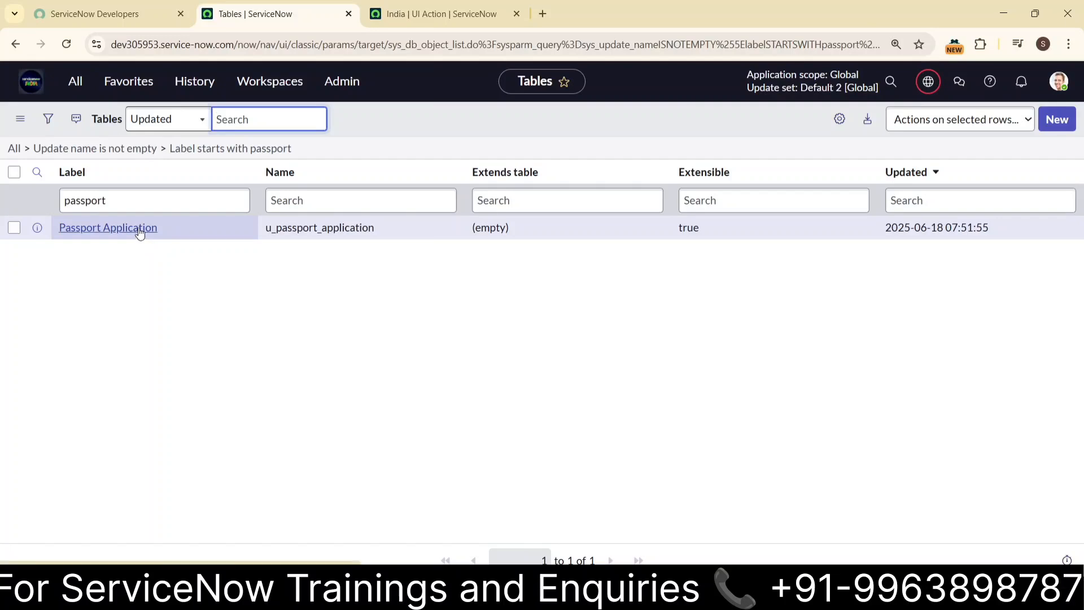
pyautogui.rightClick(141, 233)
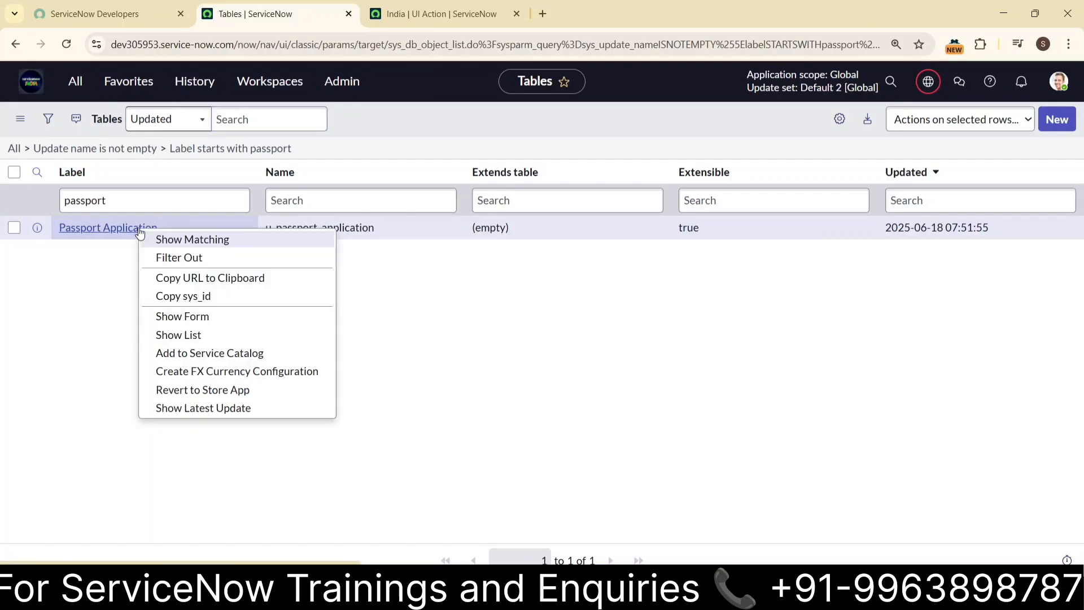
pyautogui.click(182, 317)
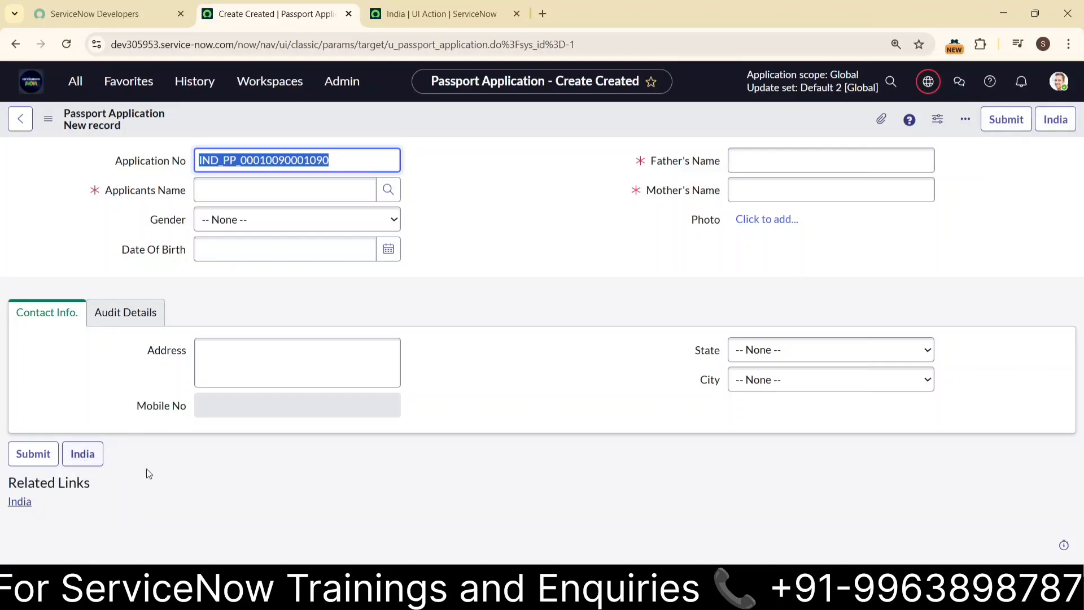
# - Try the India action on the blank passport application, and fill in the mandatory applicant's, father's and mother's names
pyautogui.click(1055, 120)
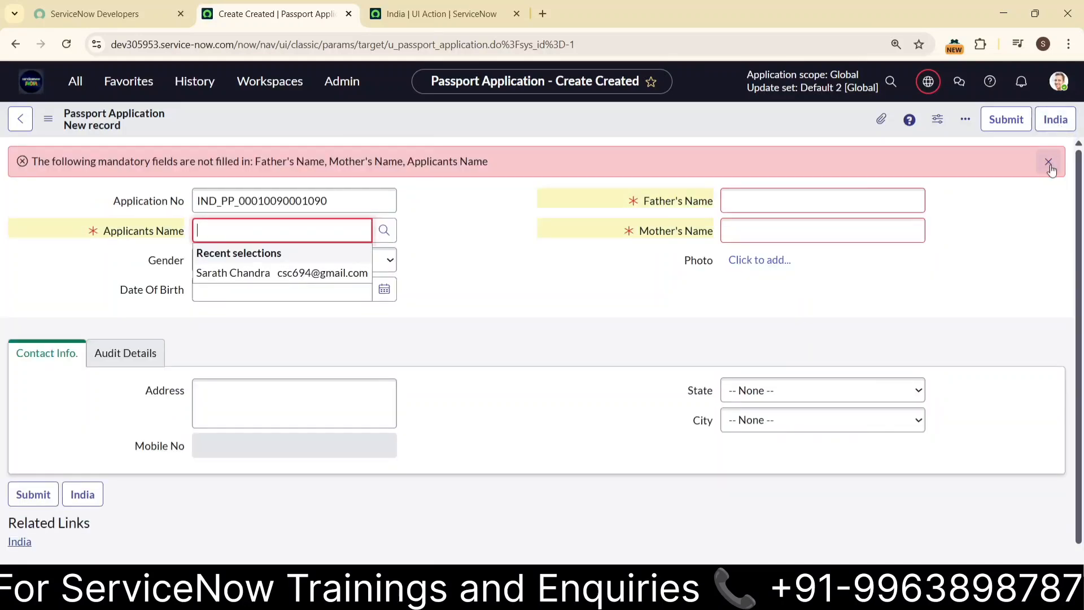
pyautogui.click(1050, 163)
pyautogui.click(297, 190)
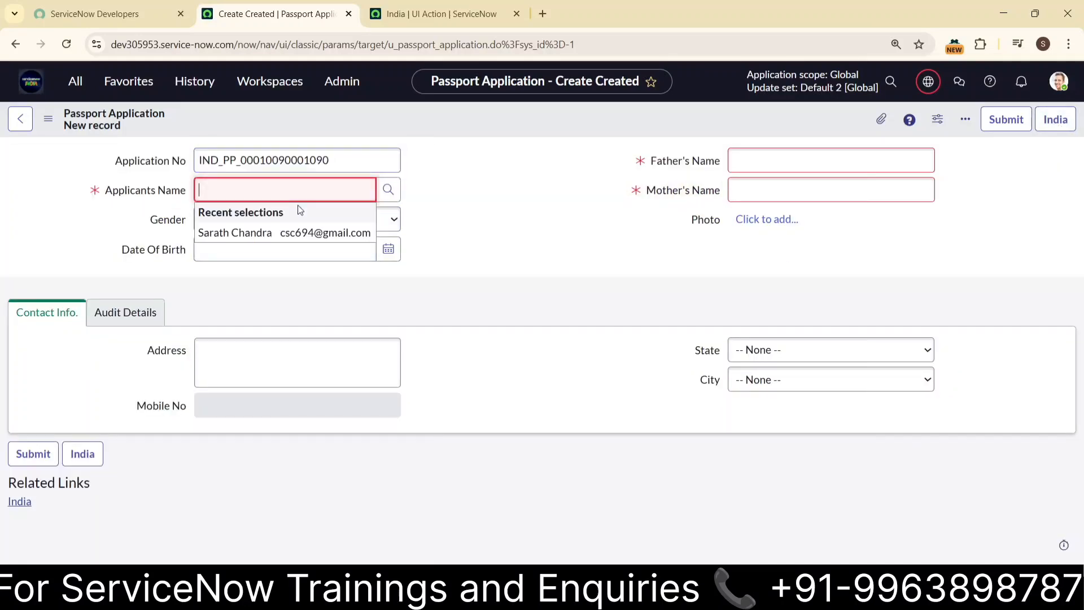
pyautogui.click(282, 230)
pyautogui.click(867, 166)
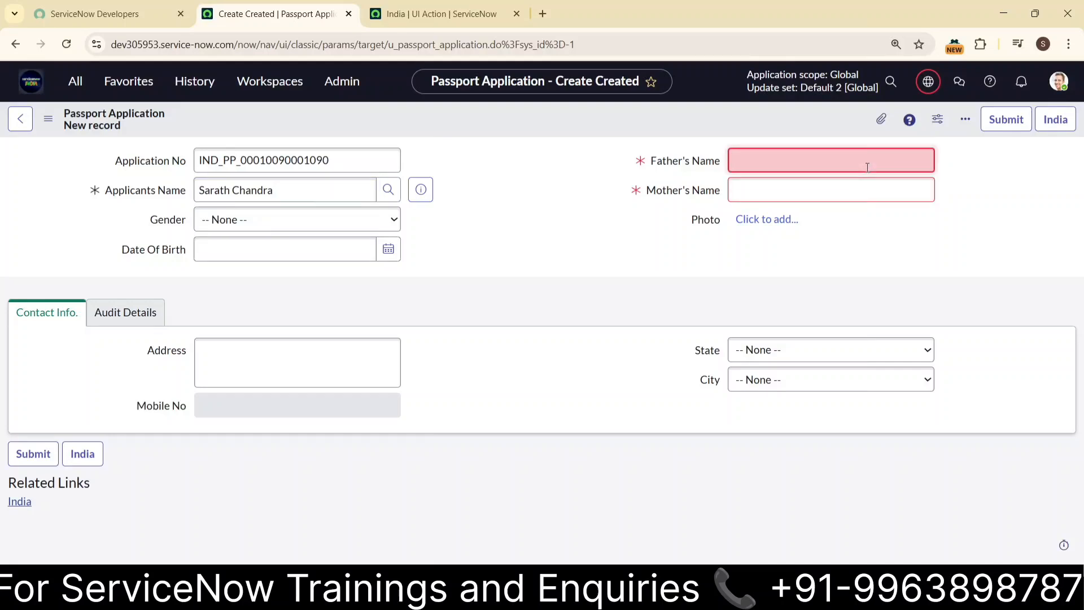
pyautogui.write('clp')
pyautogui.press('Tab')
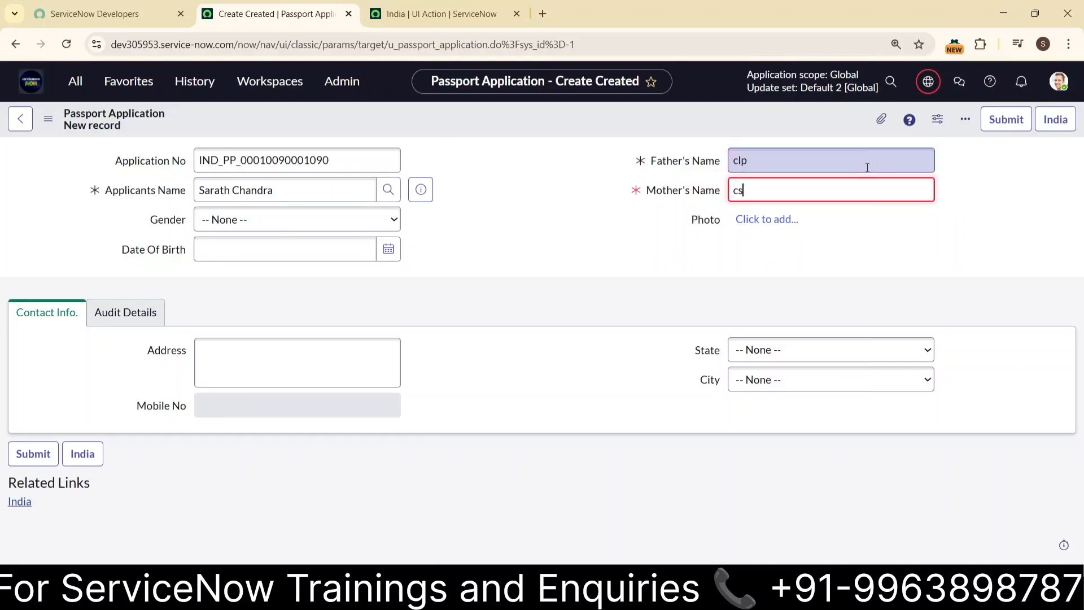
pyautogui.write('cs')
# - Run the India action on the filled-in passport application and reopen a blank Passport Application form from the recently visited pages
pyautogui.click(1064, 119)
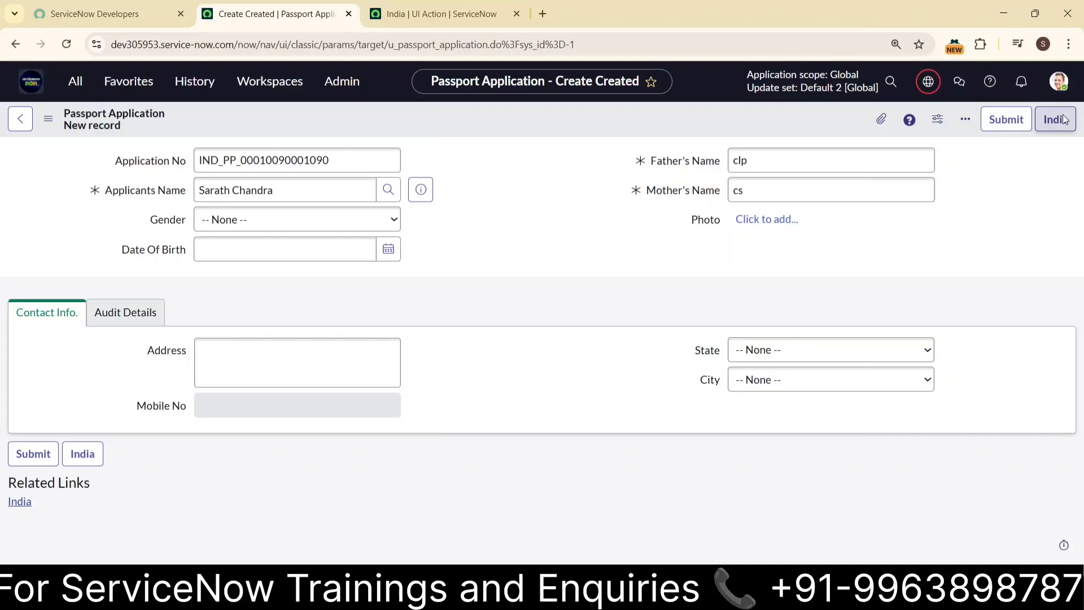
pyautogui.click(1059, 122)
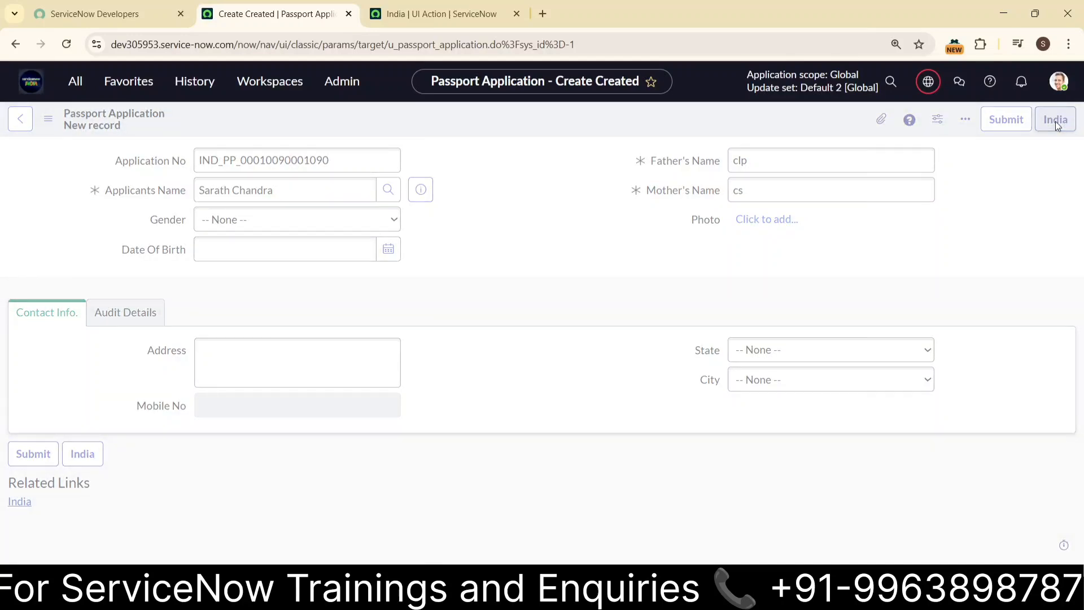
pyautogui.click(1058, 124)
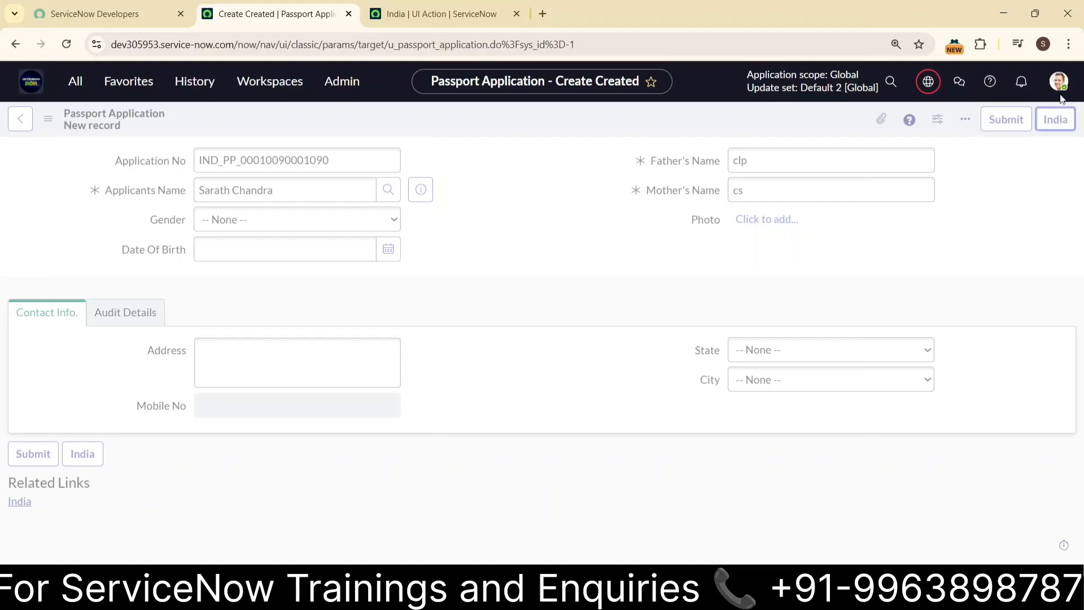
pyautogui.click(1056, 120)
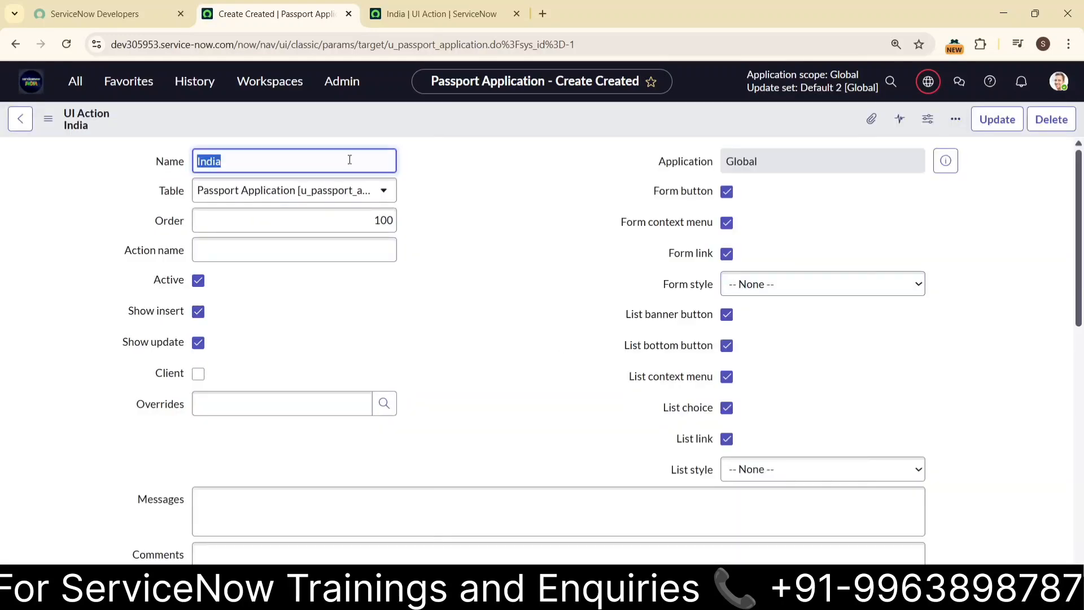
pyautogui.click(214, 89)
pyautogui.click(142, 201)
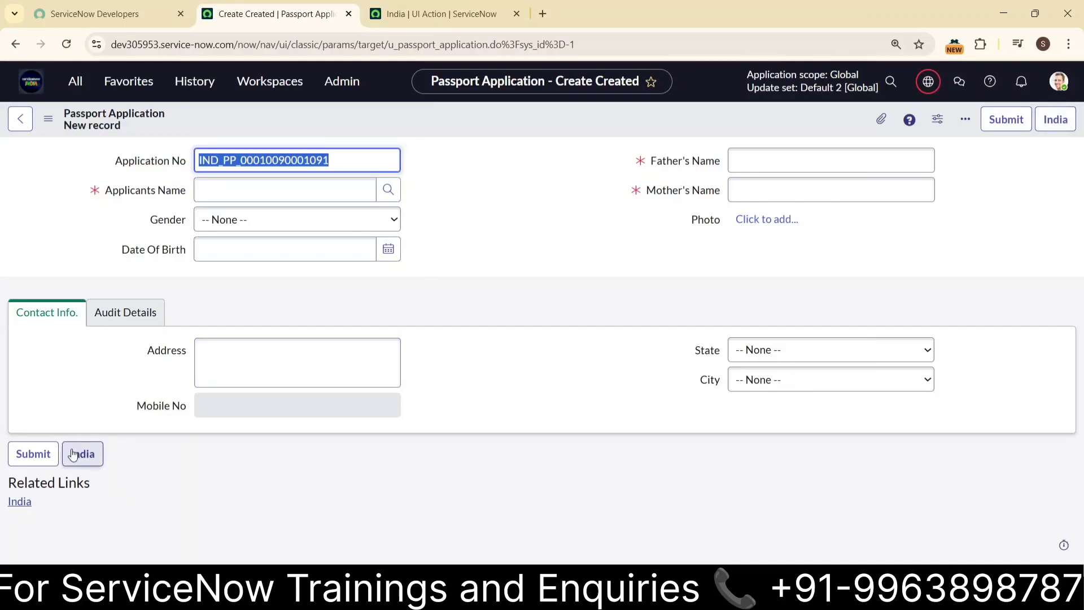
# - Compare the India UI action's Form button and Form context menu options with the buttons and header context menu of the Passport Application form
pyautogui.click(397, 4)
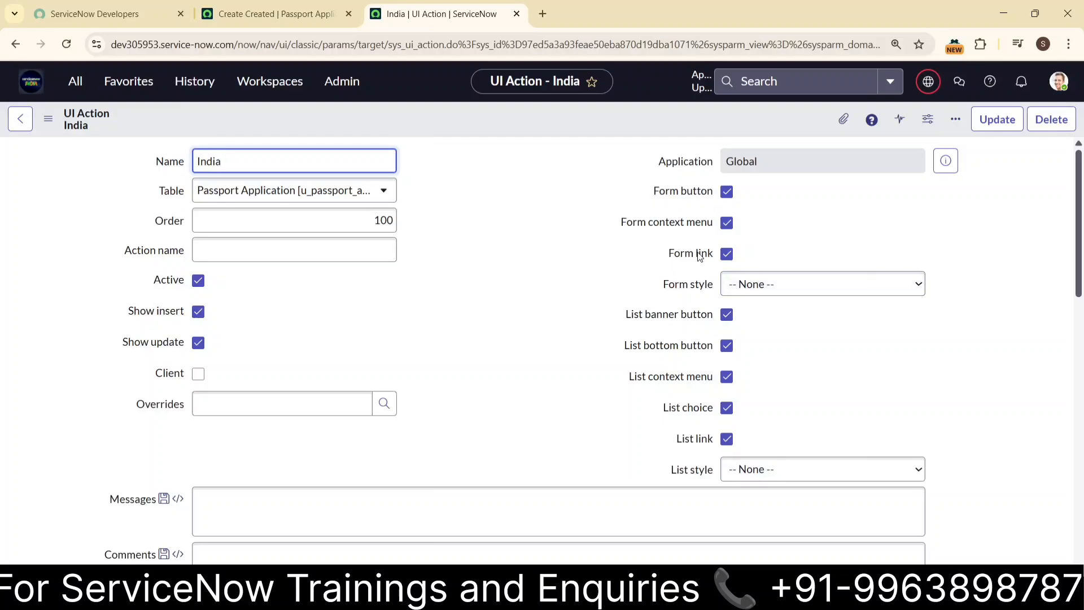
pyautogui.click(335, 19)
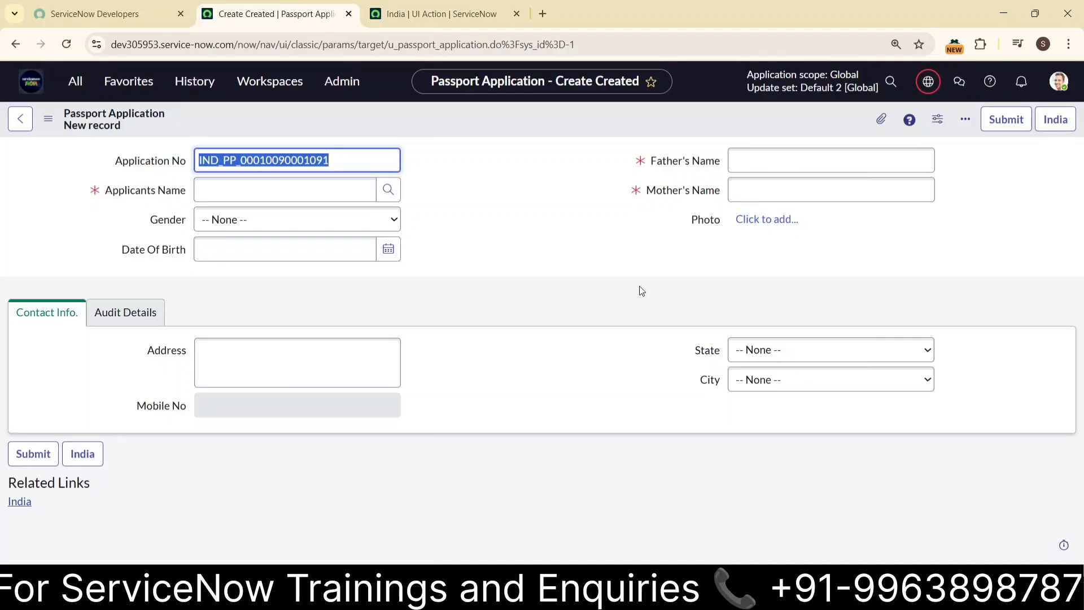
pyautogui.click(433, 14)
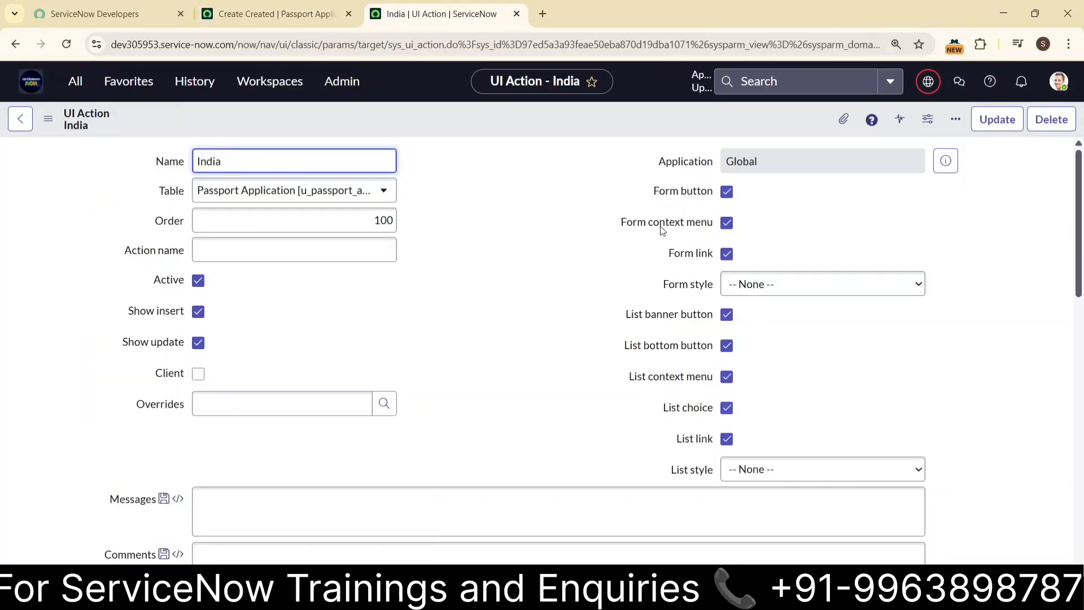
pyautogui.click(277, 14)
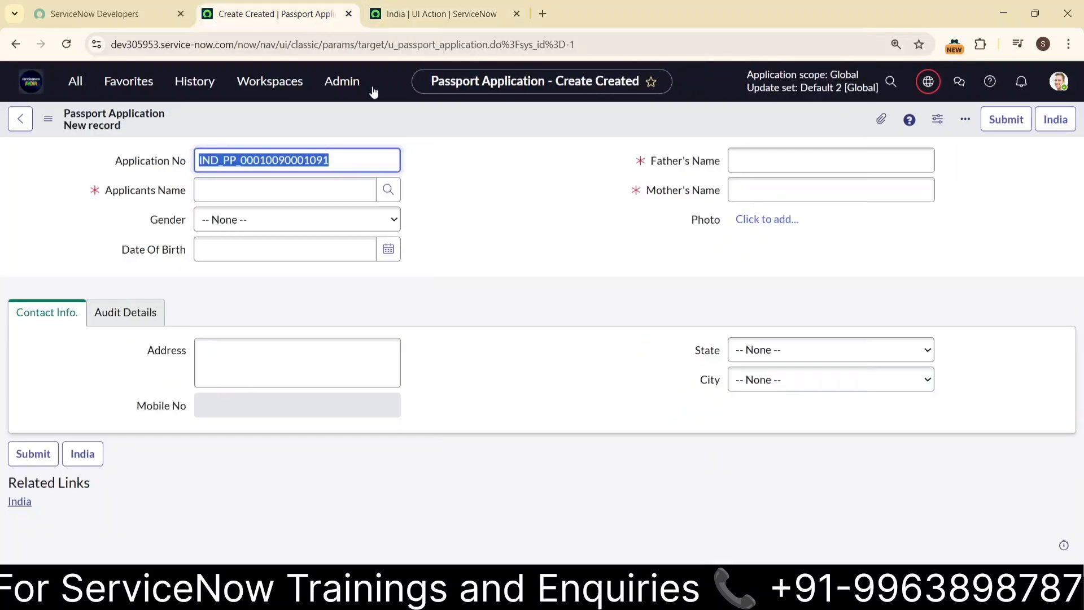
pyautogui.rightClick(484, 121)
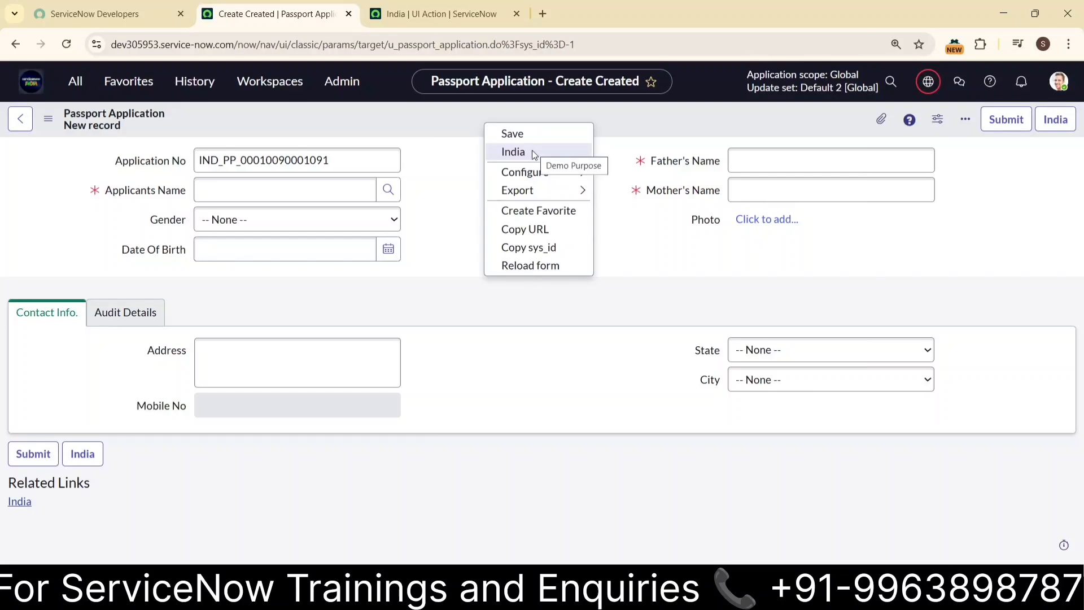
# - Check the India UI action's Form link option against the form's related link, and review the form's header context menu again
pyautogui.click(492, 18)
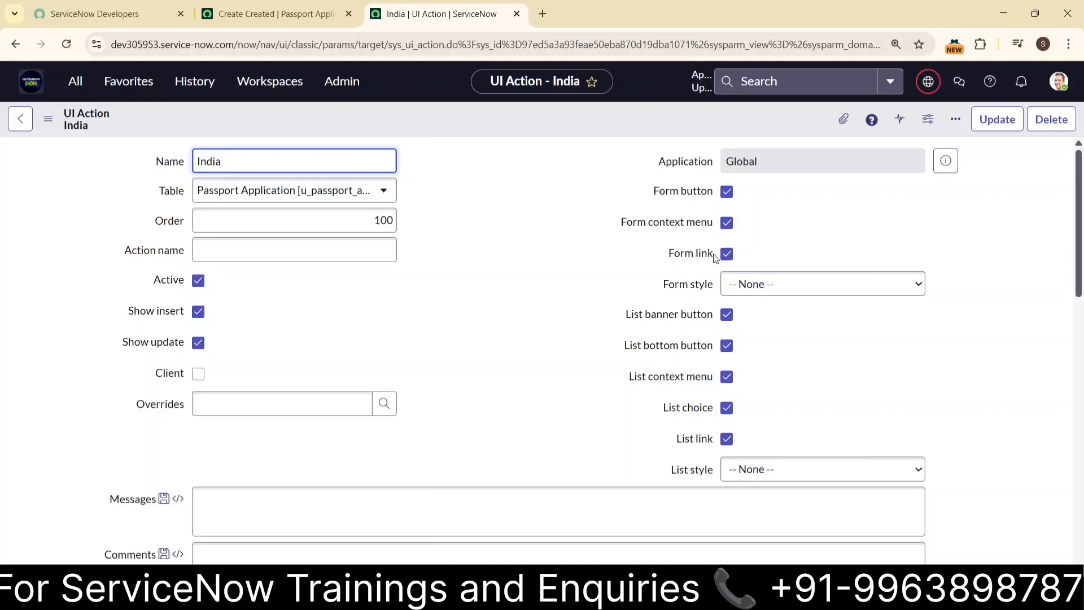
pyautogui.click(283, 13)
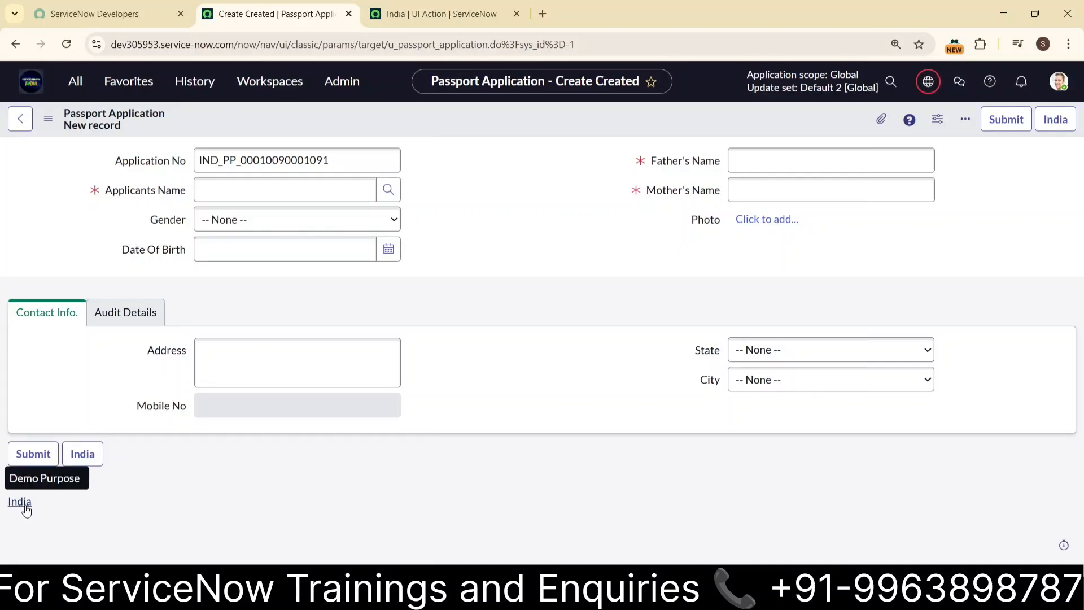
pyautogui.click(426, 7)
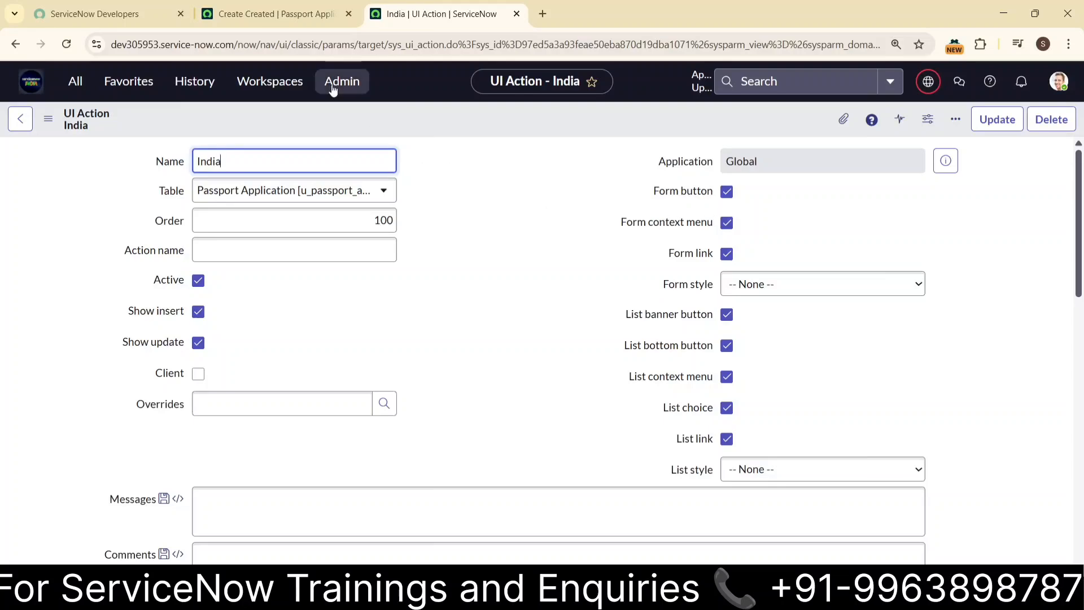
pyautogui.click(271, 14)
pyautogui.rightClick(411, 113)
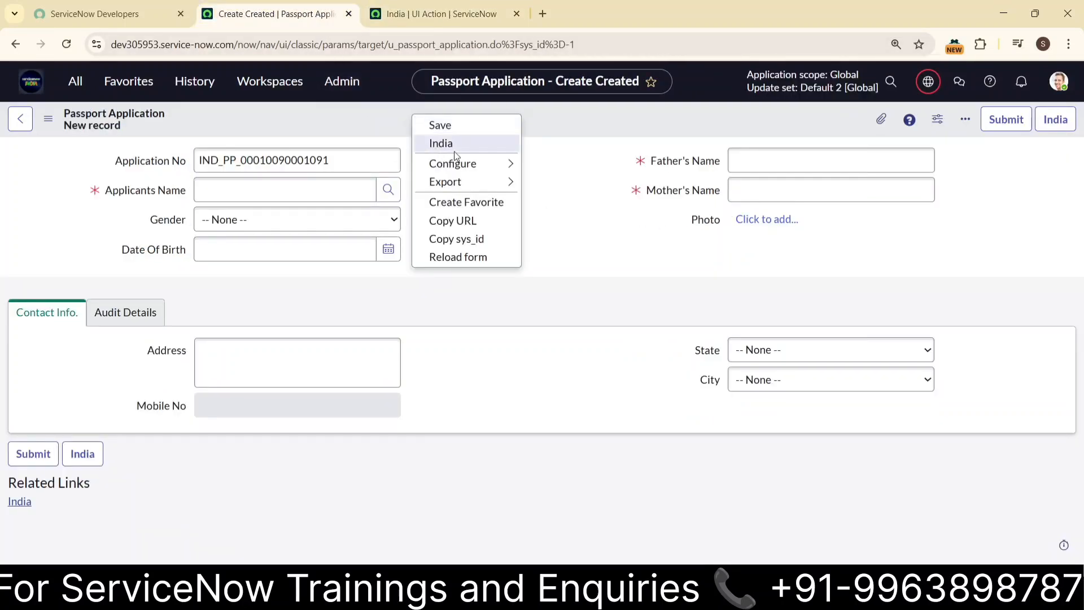
pyautogui.click(449, 19)
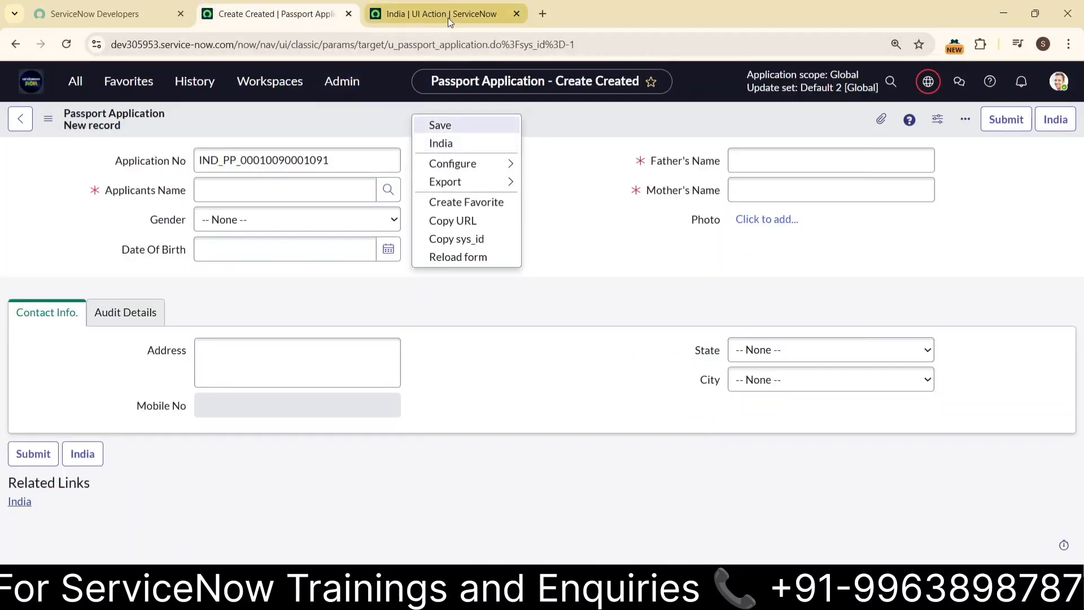
pyautogui.click(298, 14)
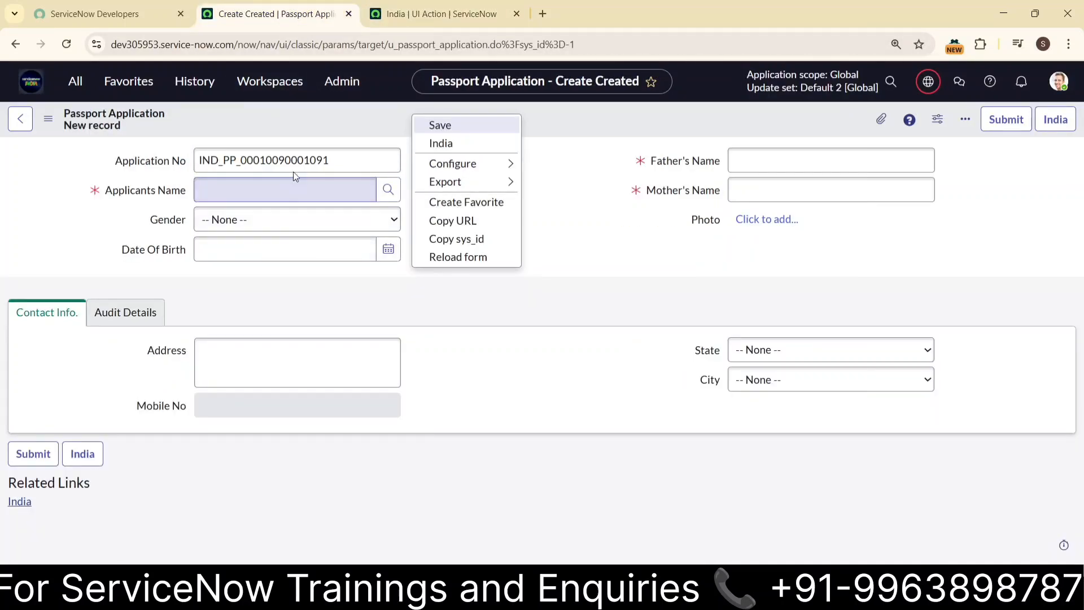
# - Look over the India UI action's list options, and show the Passport Applications list using u_passport_application.LIST as the navigator filter
pyautogui.click(431, 19)
pyautogui.scroll(-1, 710, 316)
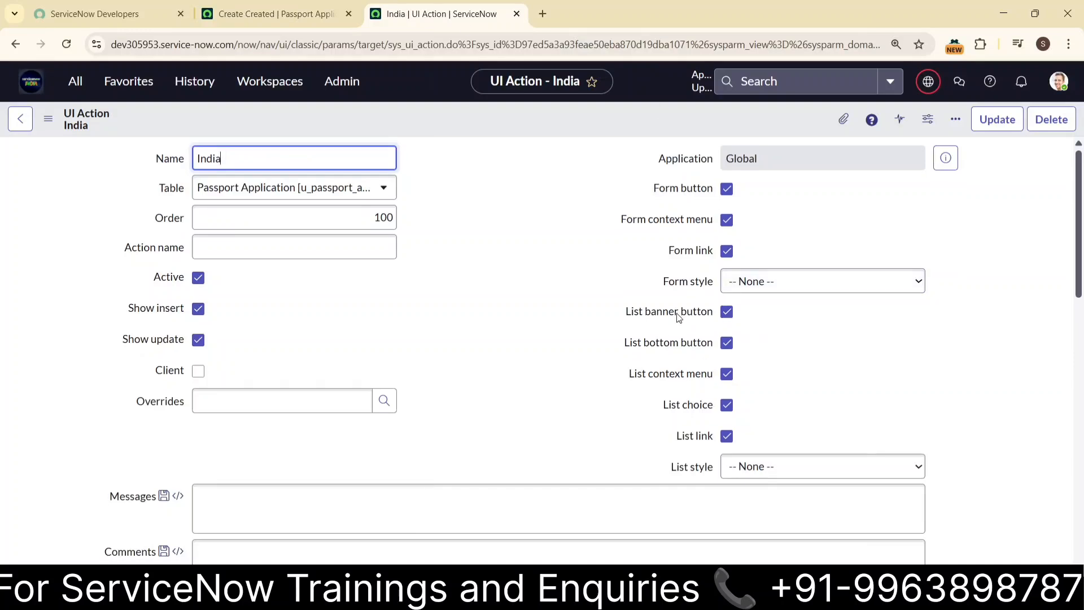
pyautogui.scroll(1, 721, 292)
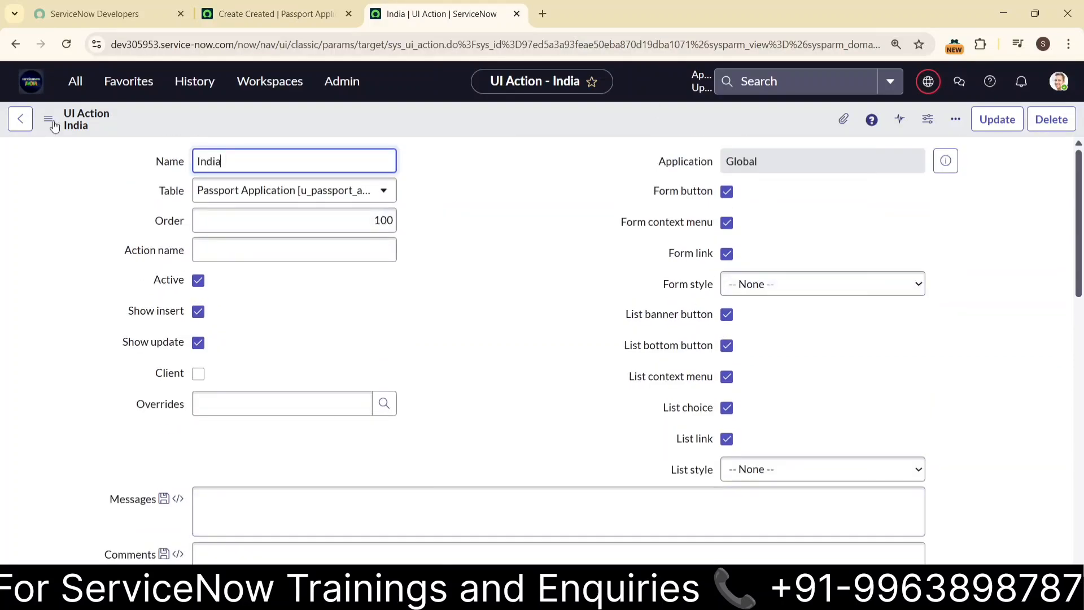
pyautogui.click(250, 3)
pyautogui.click(20, 120)
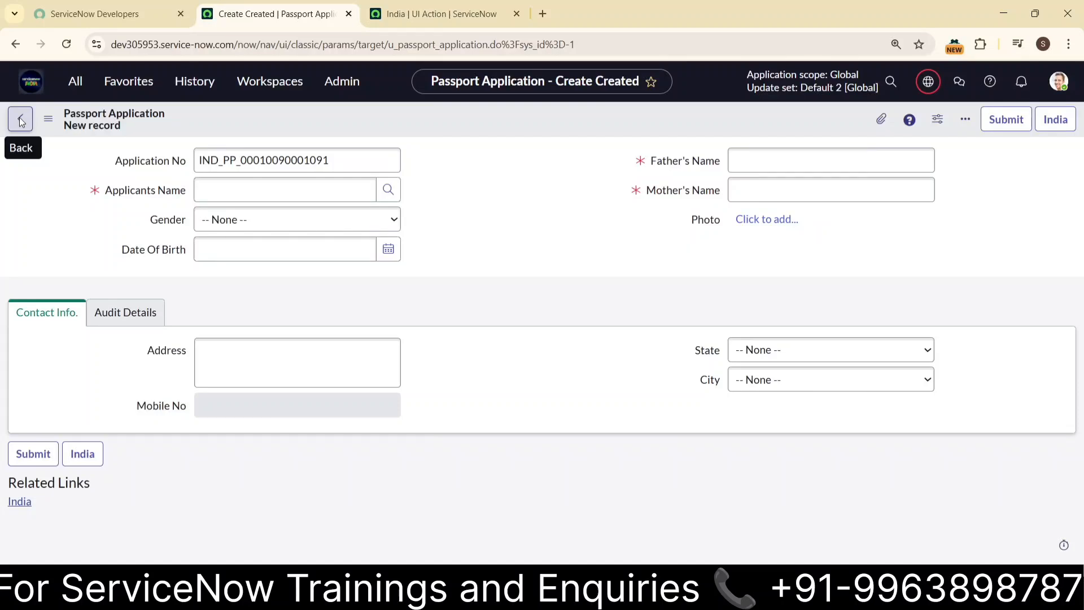
pyautogui.doubleClick(391, 44)
pyautogui.hotkey('ctrl', 'c')
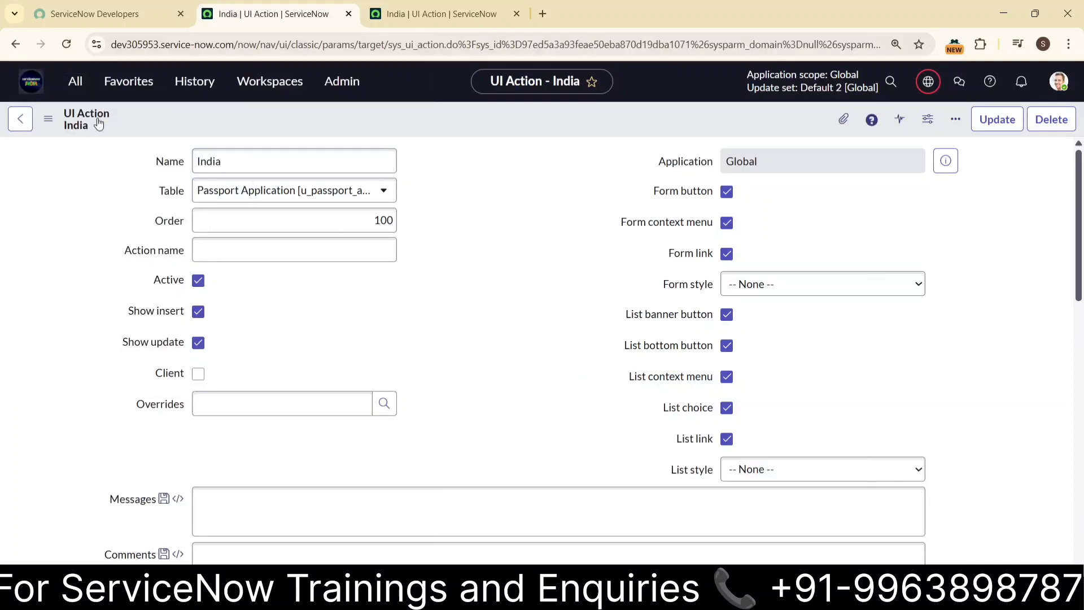
pyautogui.click(77, 89)
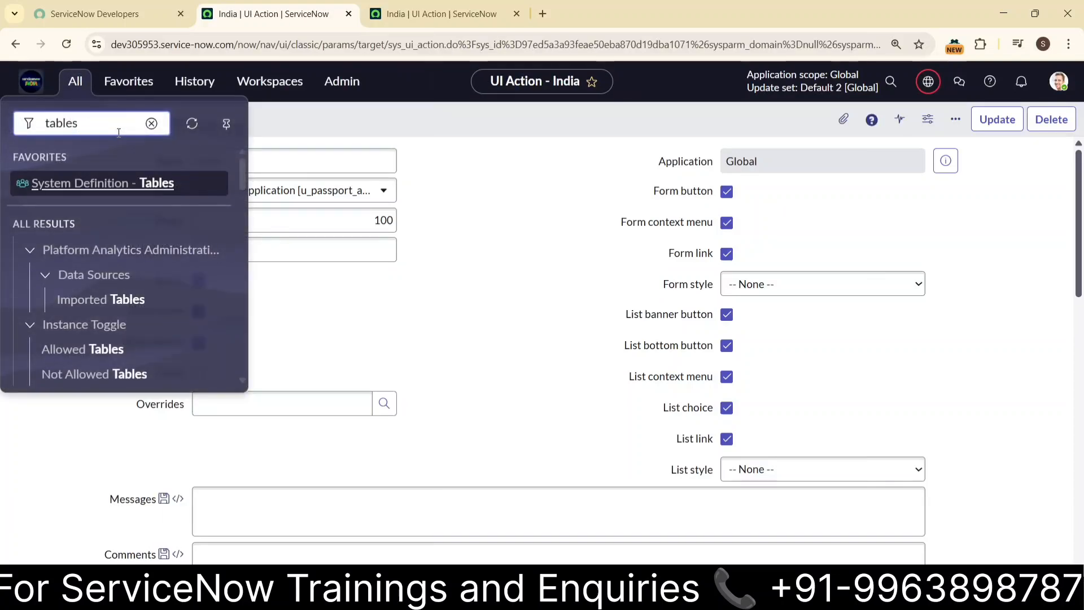
pyautogui.hotkey('ctrl', 'v')
pyautogui.write('.LIST')
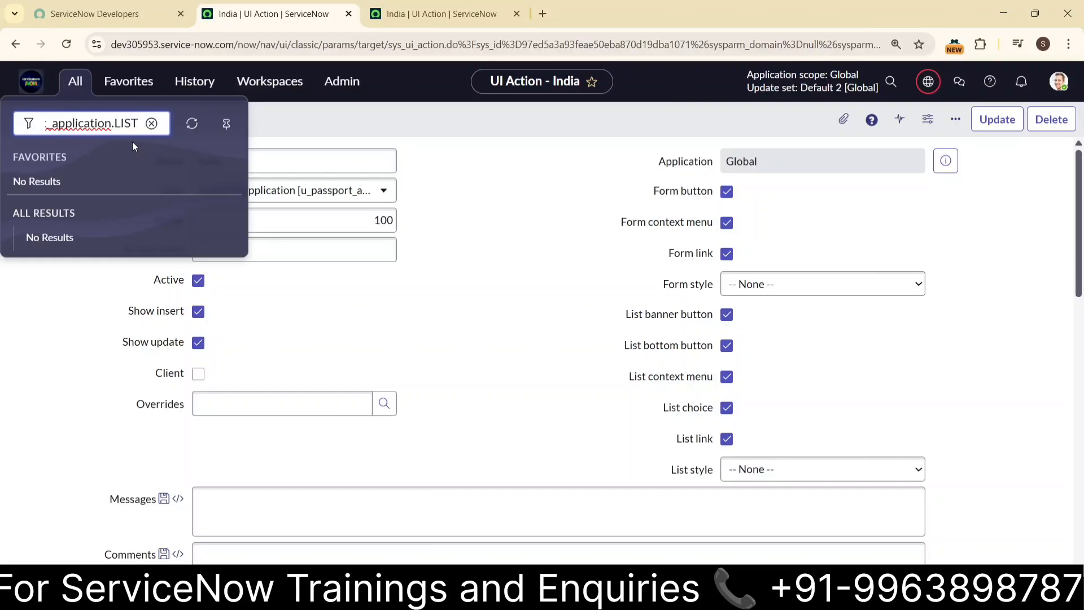
pyautogui.press('Return')
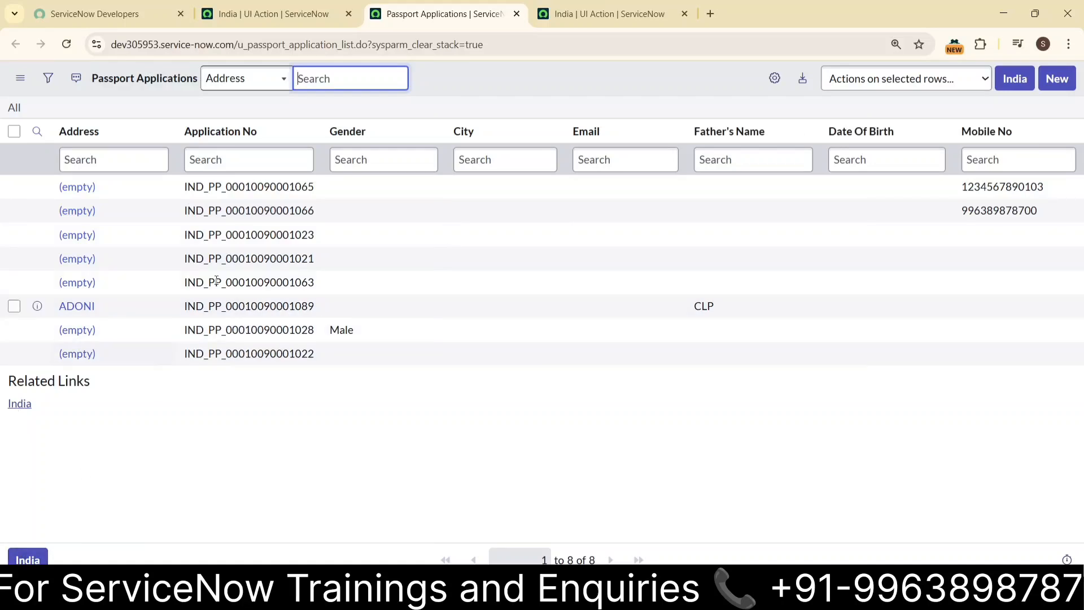
# - Compare the India UI action's list button options with the buttons shown on the Passport Applications list
pyautogui.click(592, 14)
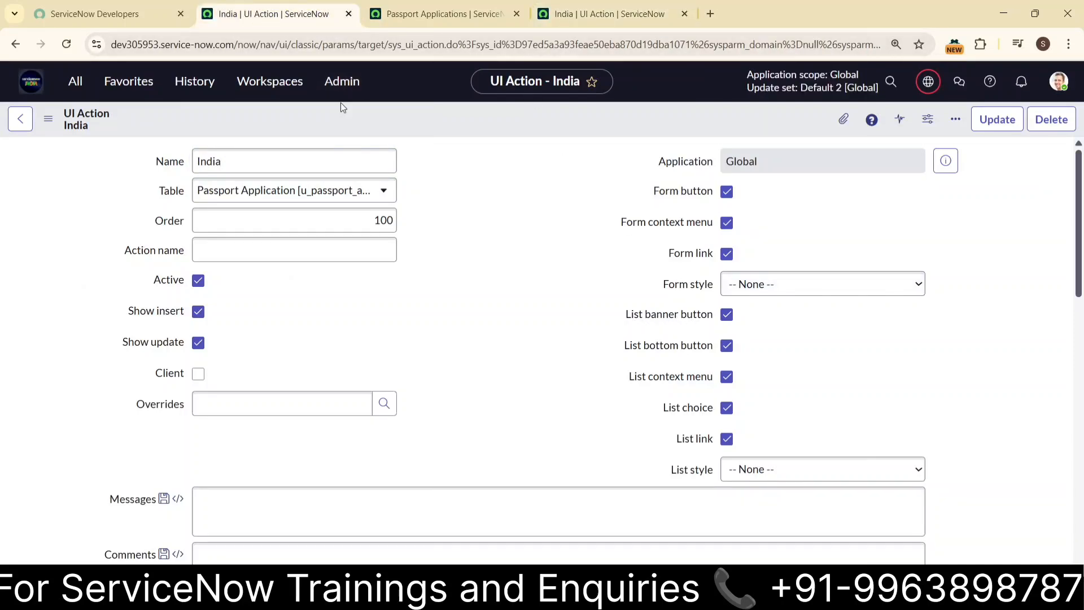
pyautogui.click(446, 5)
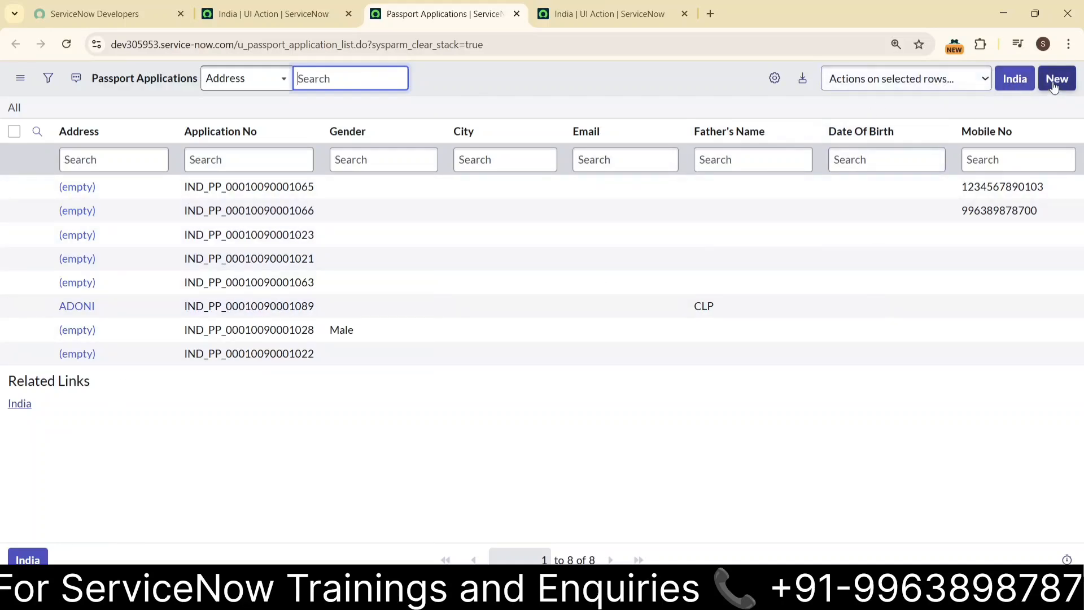
pyautogui.click(604, 24)
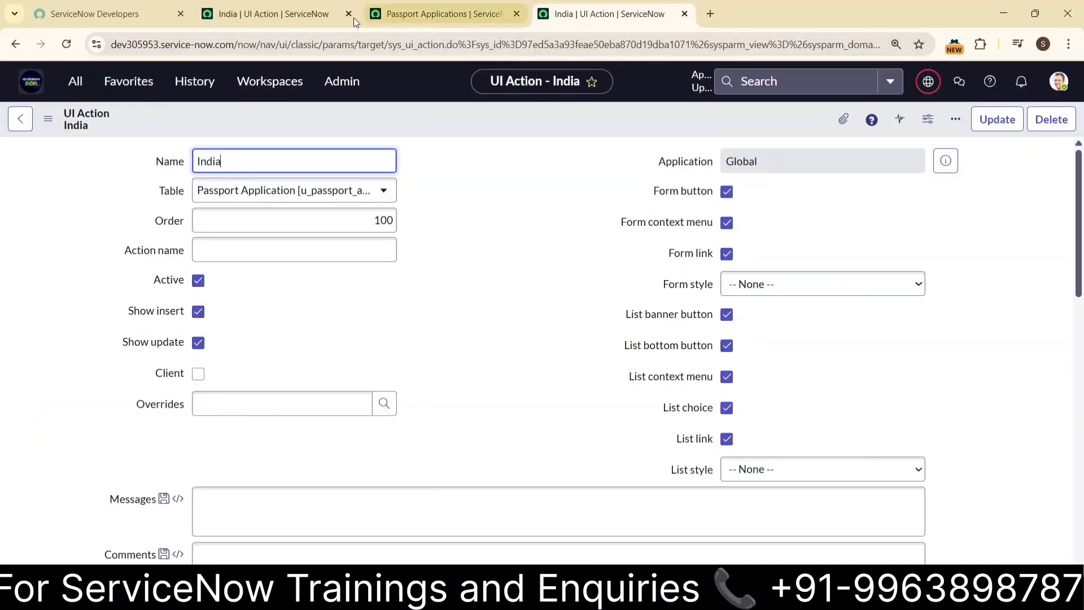
pyautogui.click(426, 10)
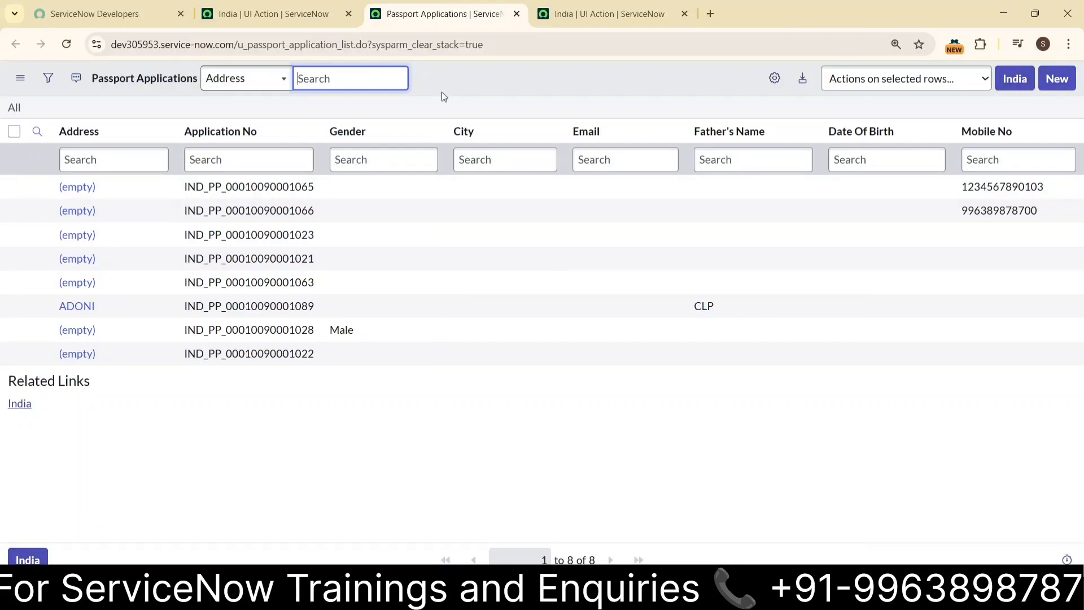
# - Check the List context menu option on the India UI action against the Application No column's context menu in the Passport Applications list
pyautogui.click(590, 12)
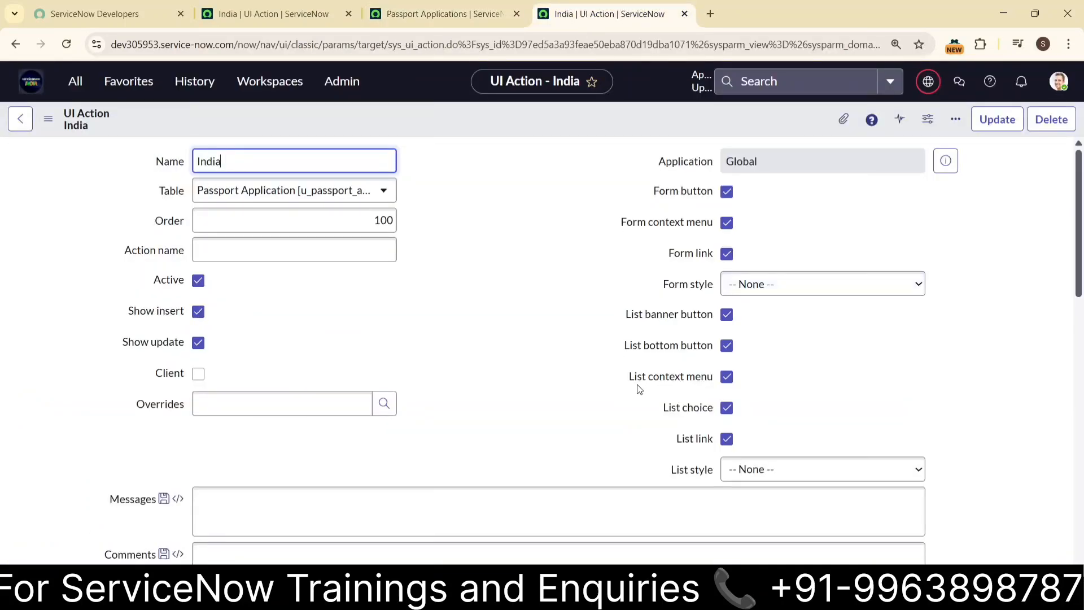
pyautogui.click(446, 12)
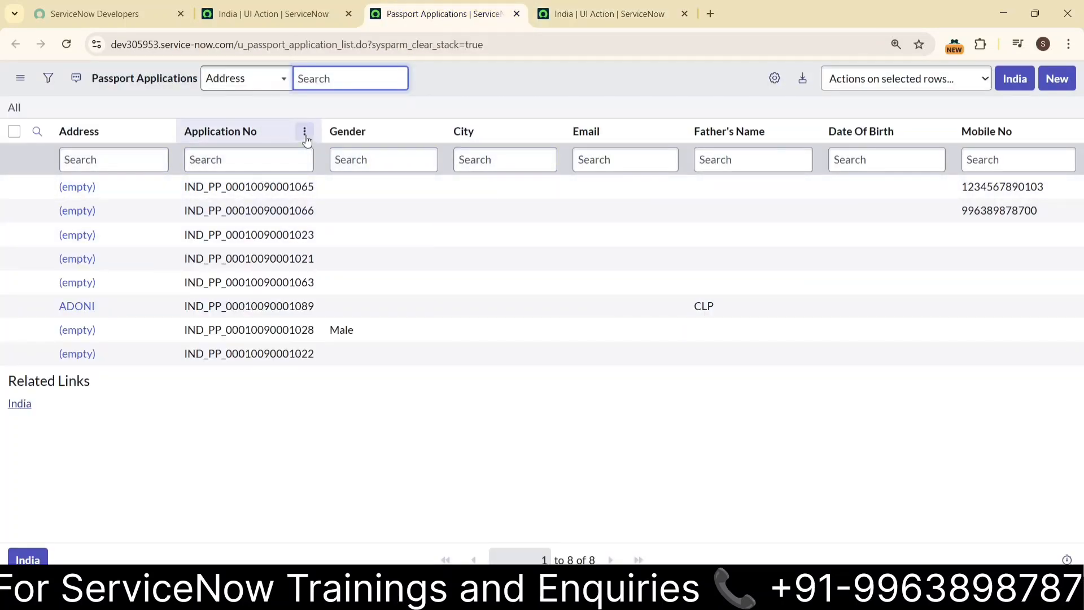
pyautogui.click(306, 136)
pyautogui.click(305, 136)
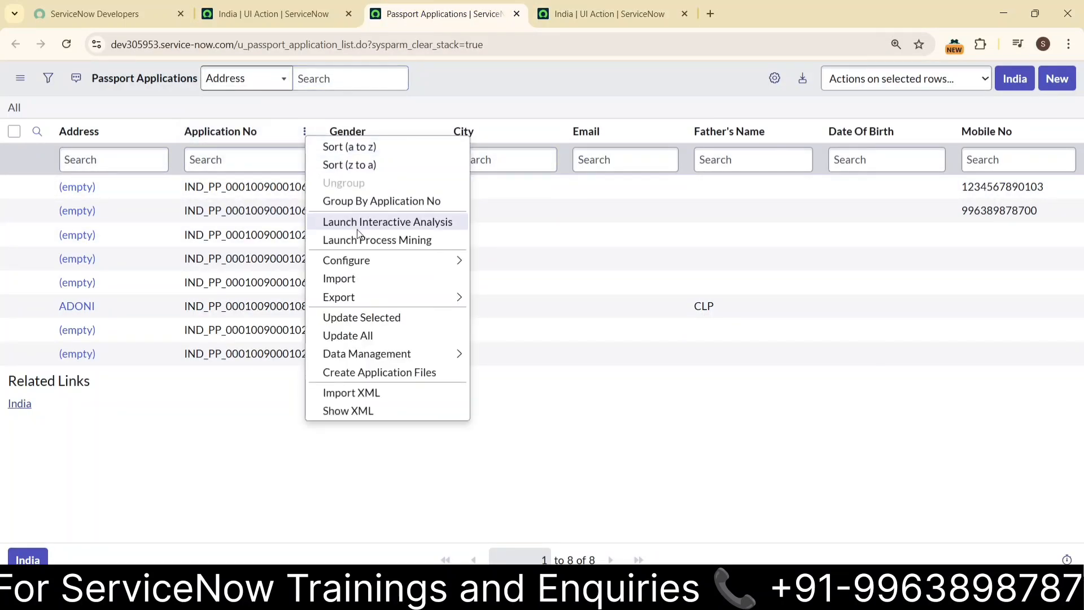
pyautogui.click(282, 114)
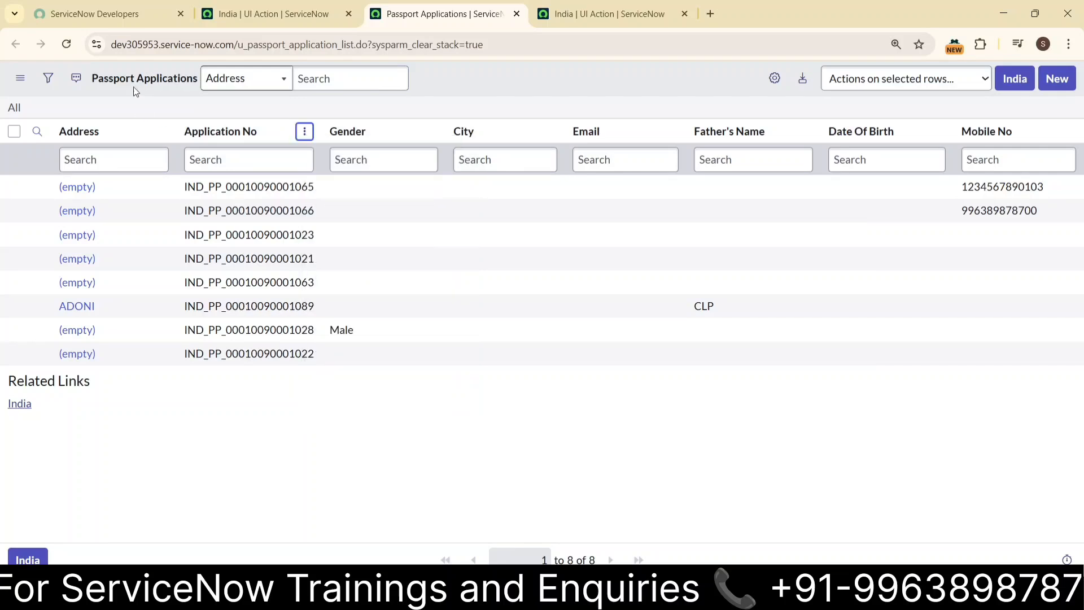
# - Check the Passport Applications list's header menus and the context menu of an Application No cell for the India action
pyautogui.click(21, 78)
pyautogui.click(476, 77)
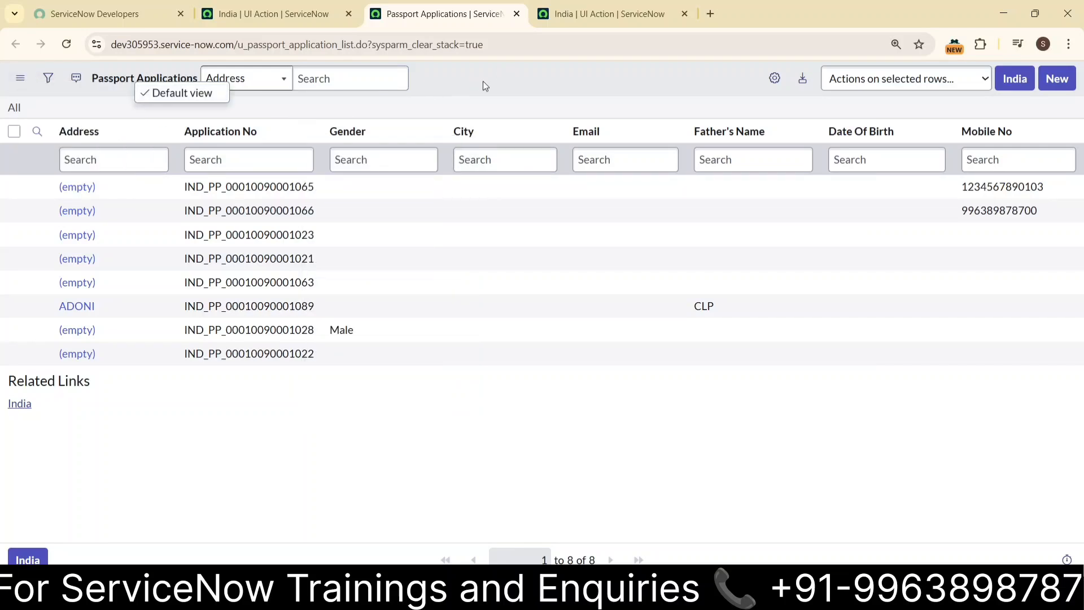
pyautogui.rightClick(483, 80)
pyautogui.click(470, 90)
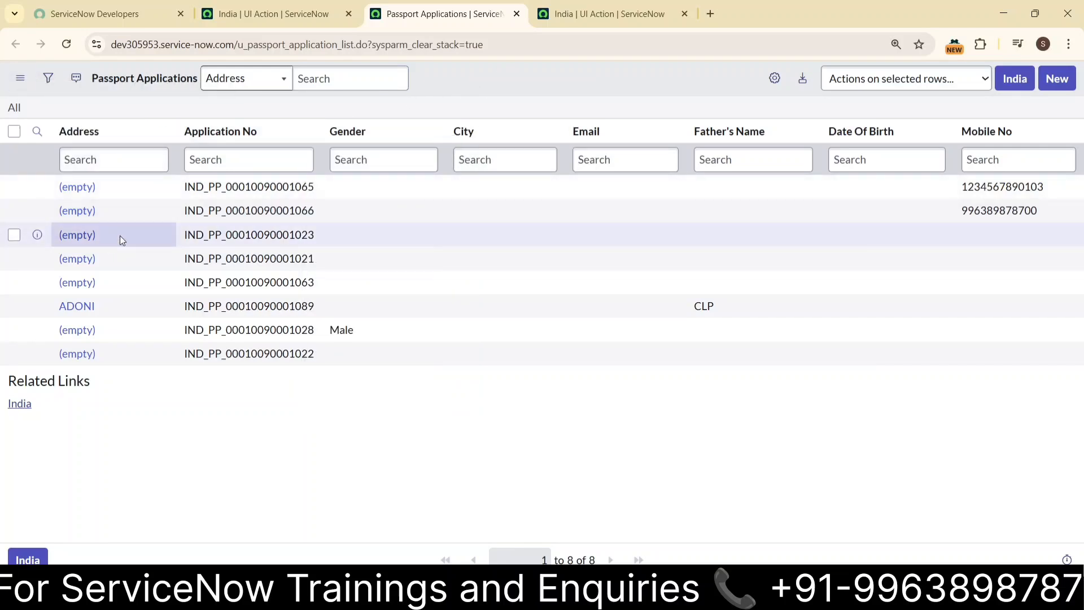
pyautogui.rightClick(261, 231)
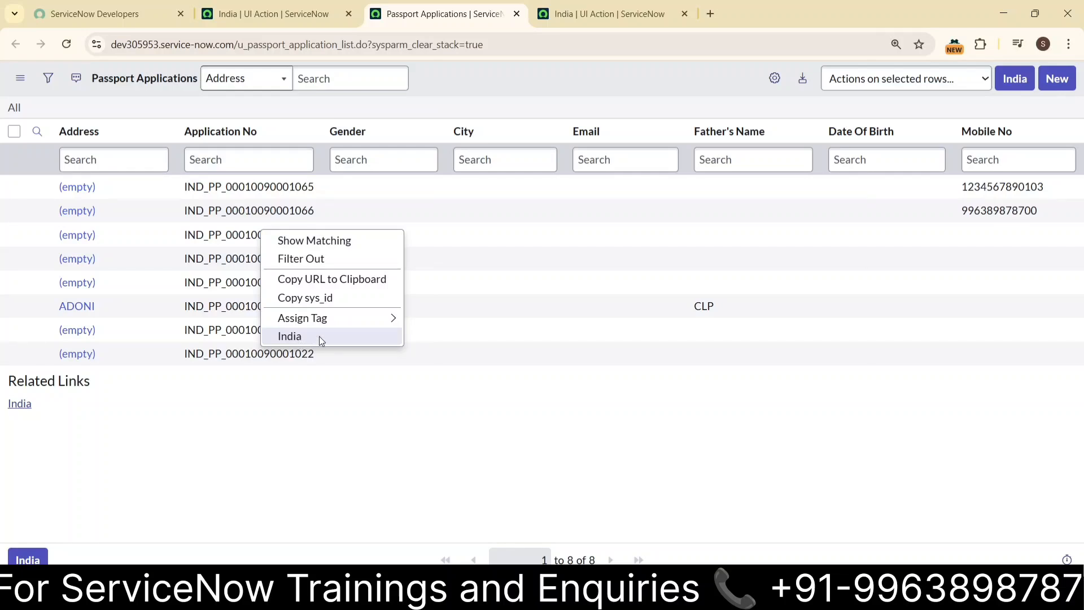
pyautogui.click(345, 417)
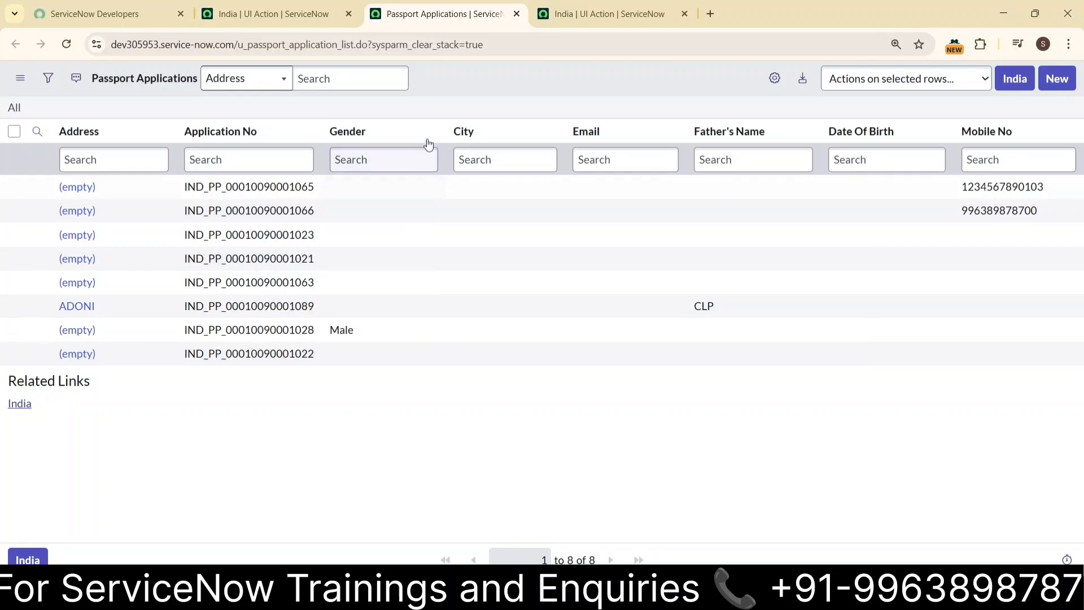
# - Check the India UI action's List choice option against the Actions on selected rows choices in the Passport Applications list
pyautogui.click(587, 11)
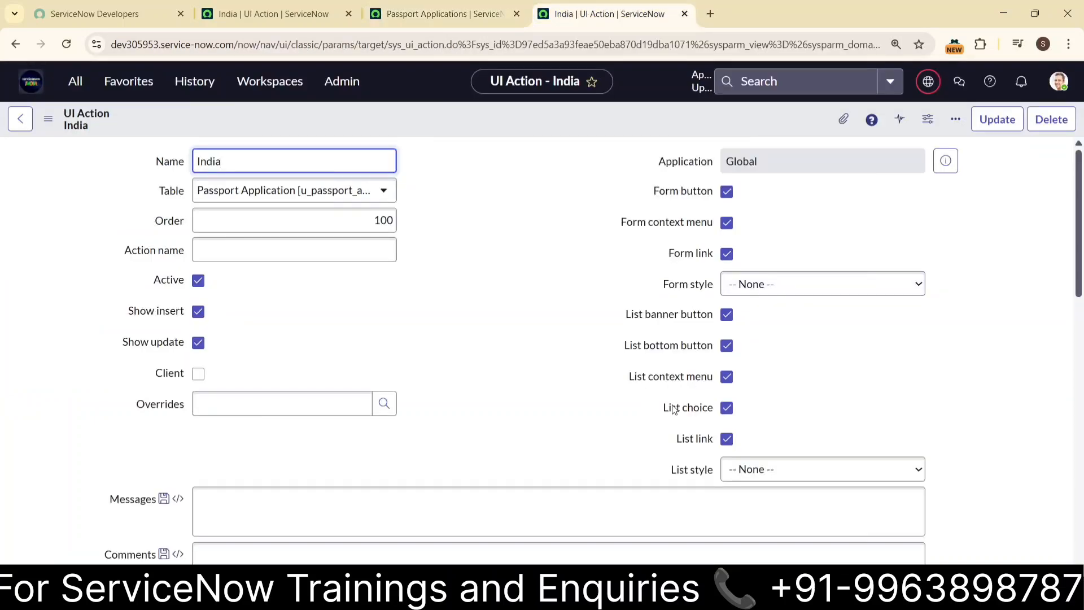
pyautogui.click(424, 12)
pyautogui.click(954, 79)
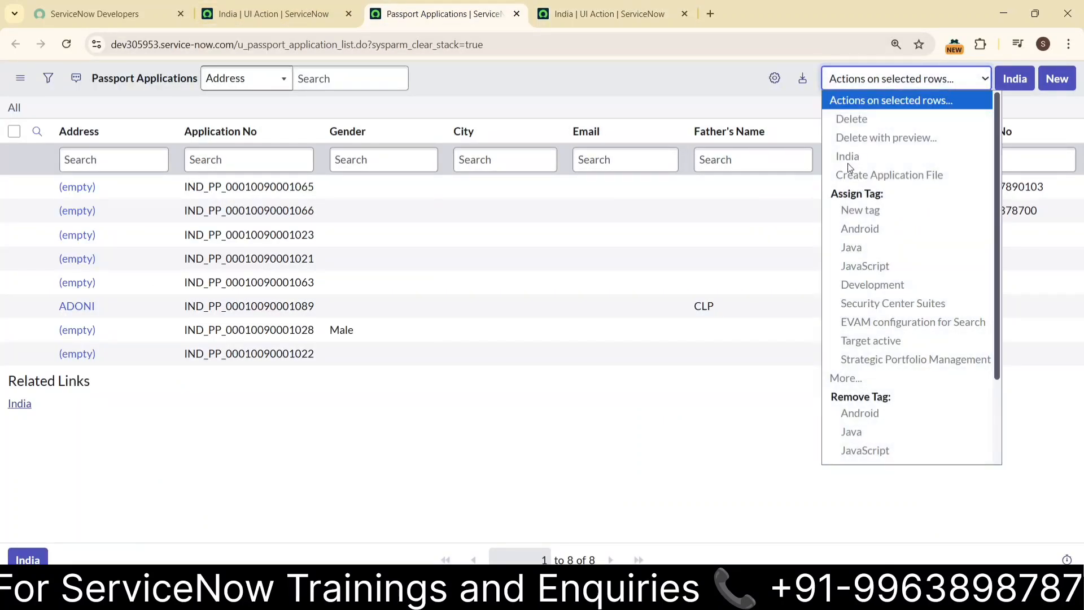
pyautogui.moveTo(848, 164)
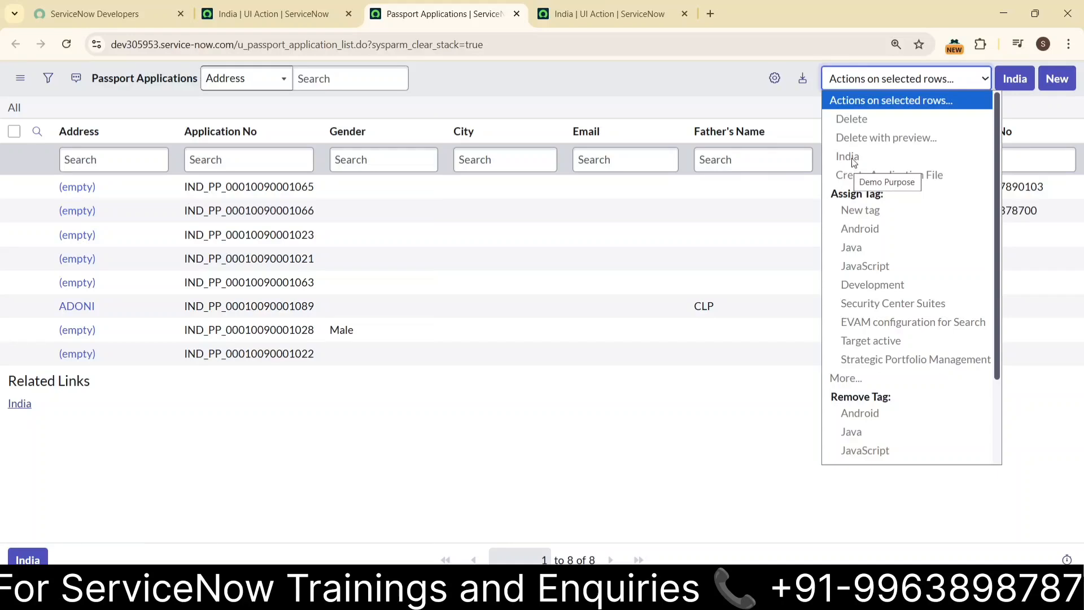
# - Compare the India UI action's List link option with the related link below the Passport Applications list
pyautogui.click(639, 15)
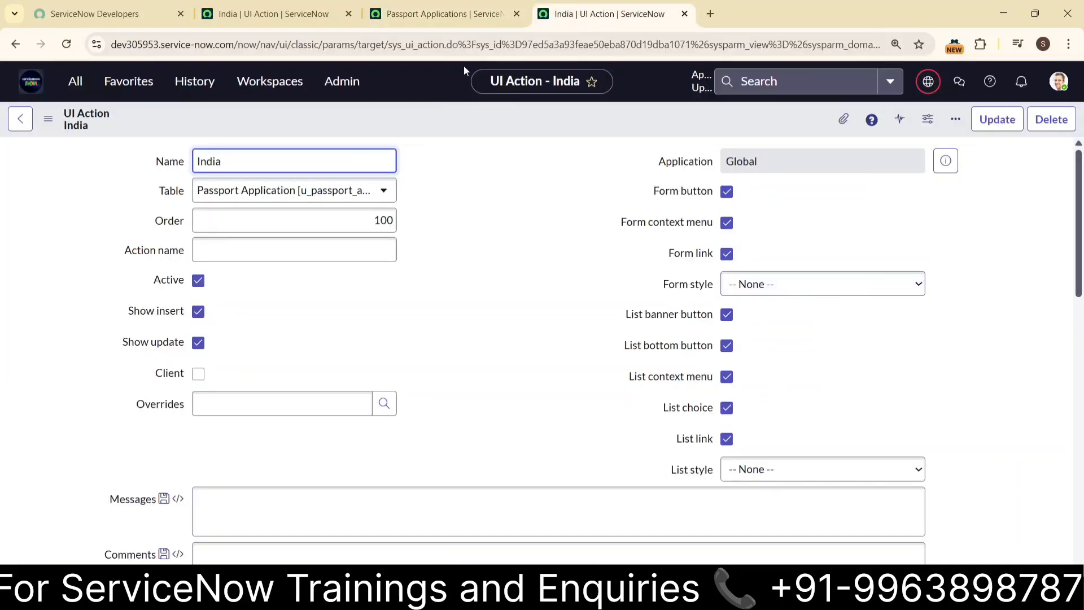
pyautogui.click(446, 15)
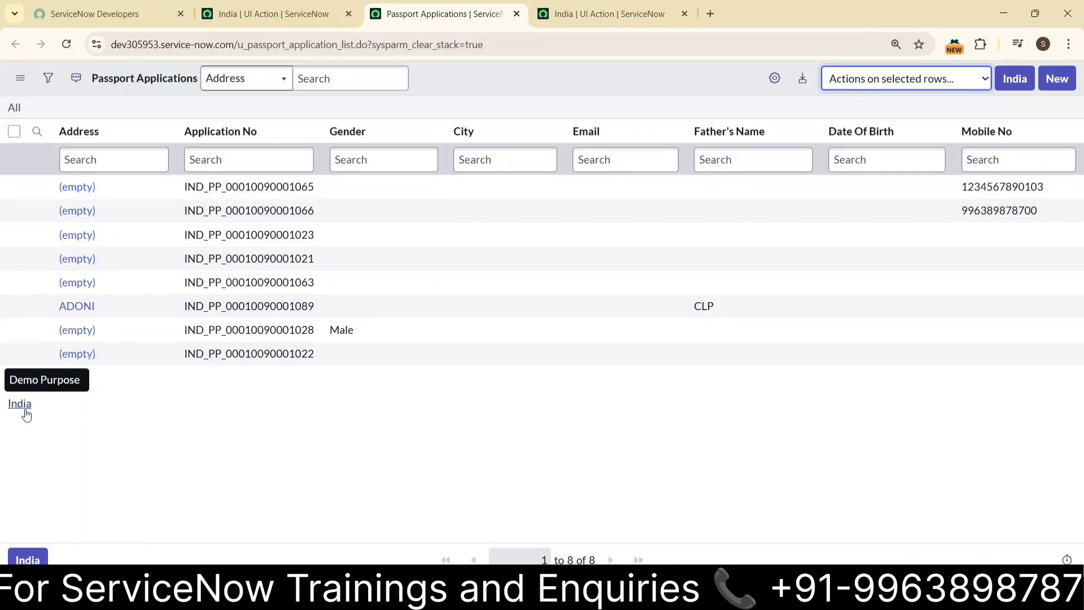
pyautogui.click(576, 13)
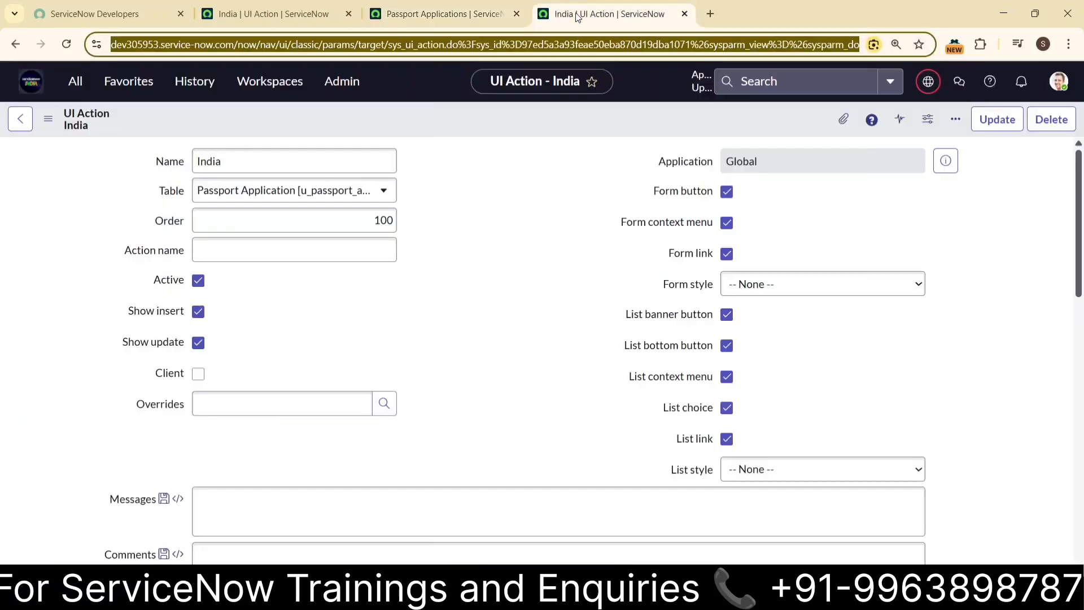
pyautogui.click(572, 254)
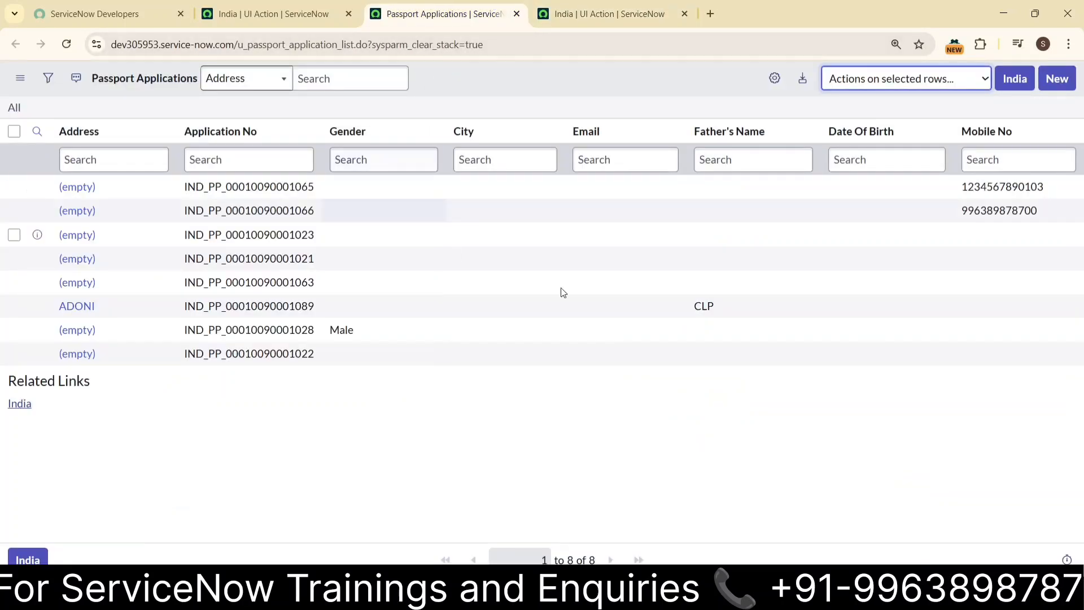
# - Open the second passport application in a new tab and compare its India button with the UI action's Form style option
pyautogui.middleClick(77, 220)
pyautogui.click(591, 5)
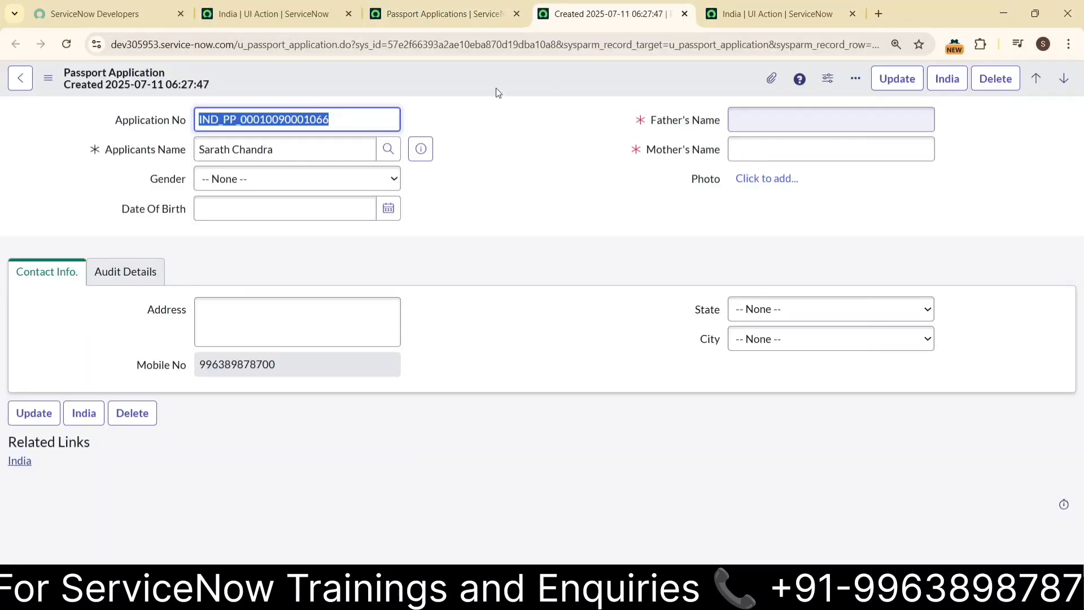
pyautogui.click(775, 8)
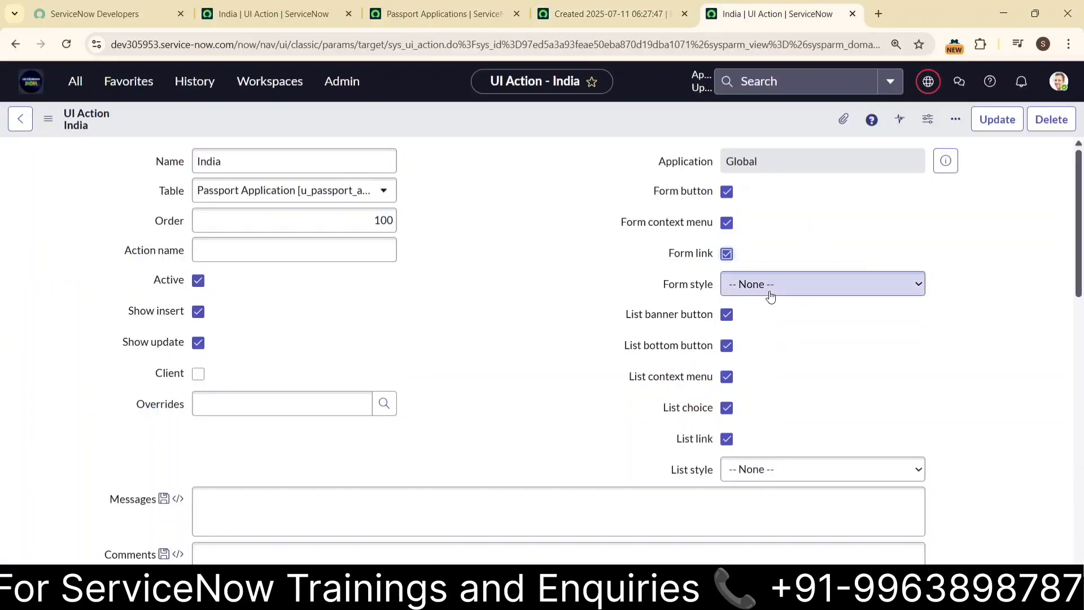
pyautogui.moveTo(678, 291)
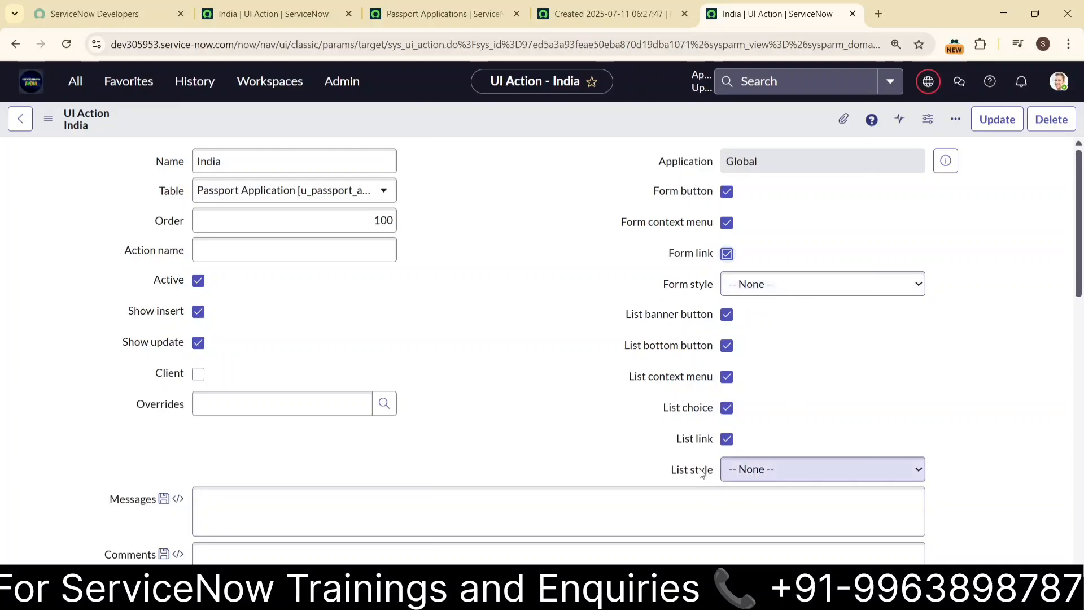
pyautogui.click(618, 22)
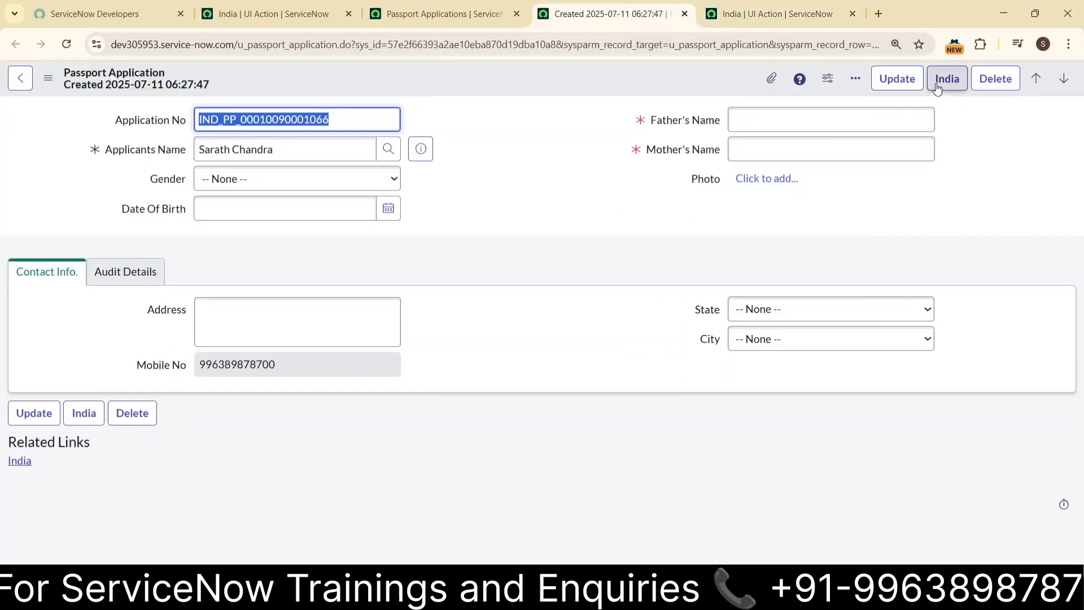
pyautogui.moveTo(934, 87)
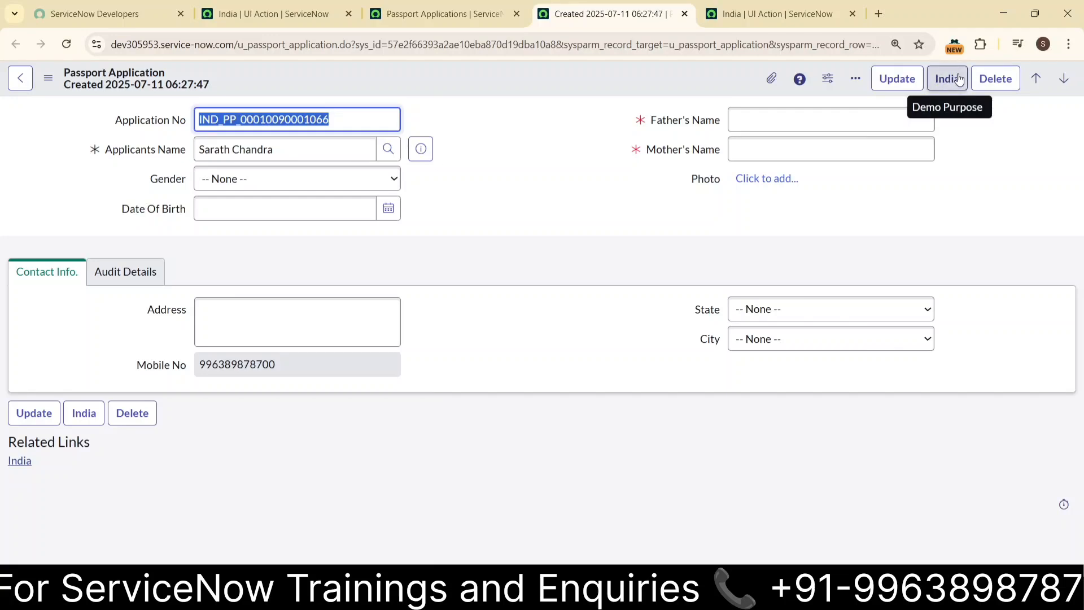
# - Review the India button's styling on the Passport Applications list against the UI action's style options
pyautogui.click(437, 14)
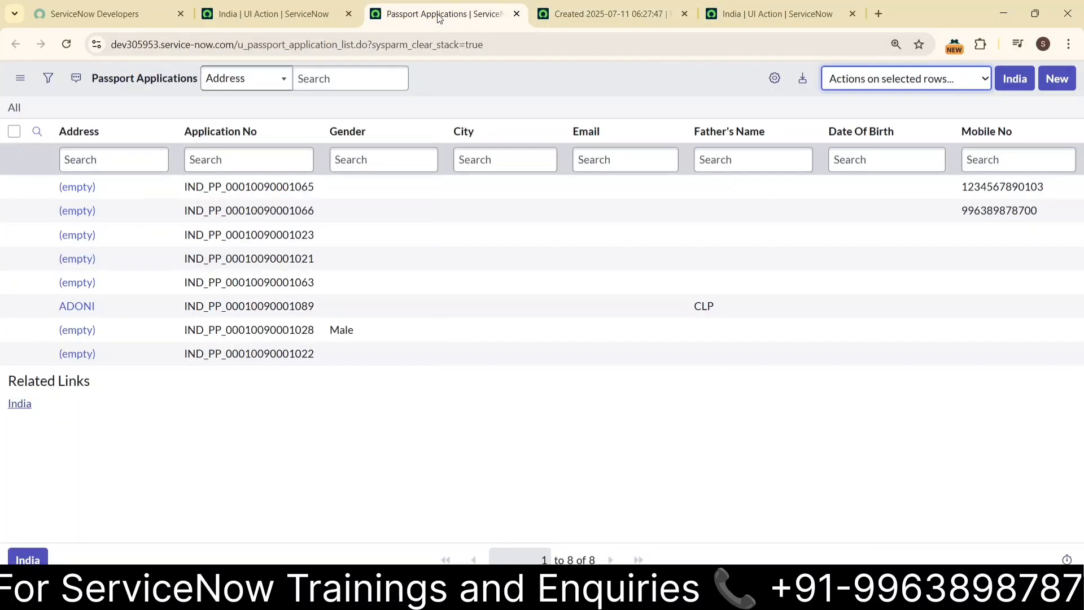
pyautogui.moveTo(1007, 92)
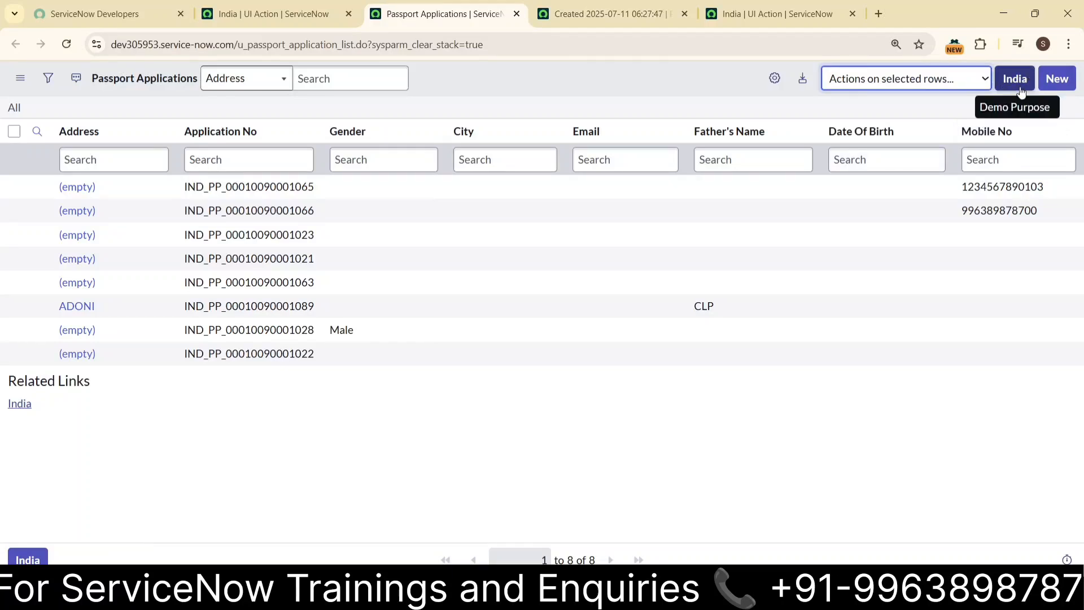
pyautogui.click(774, 13)
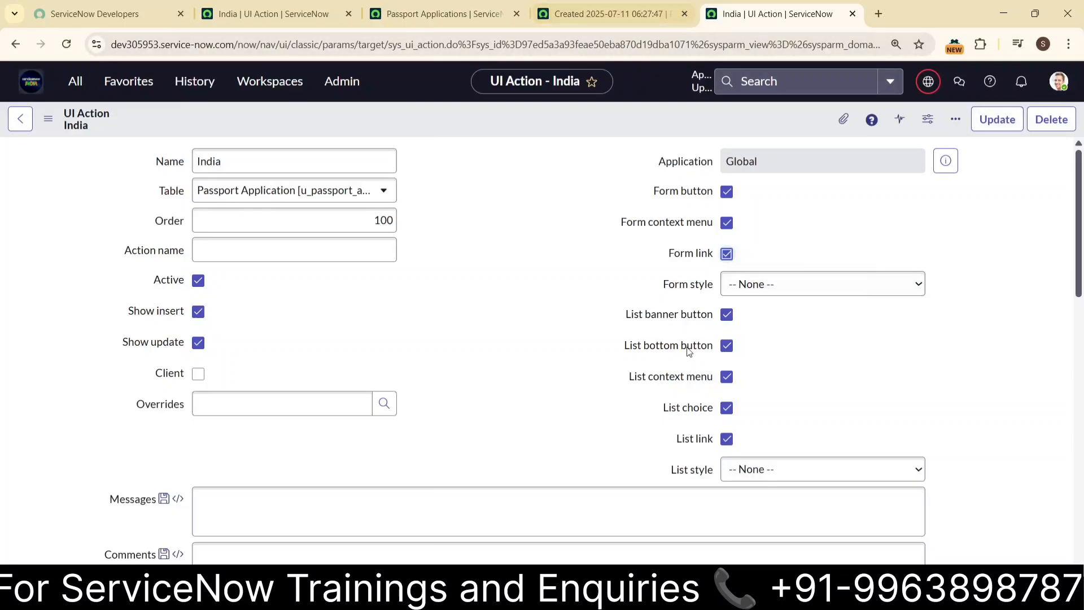
pyautogui.click(462, 16)
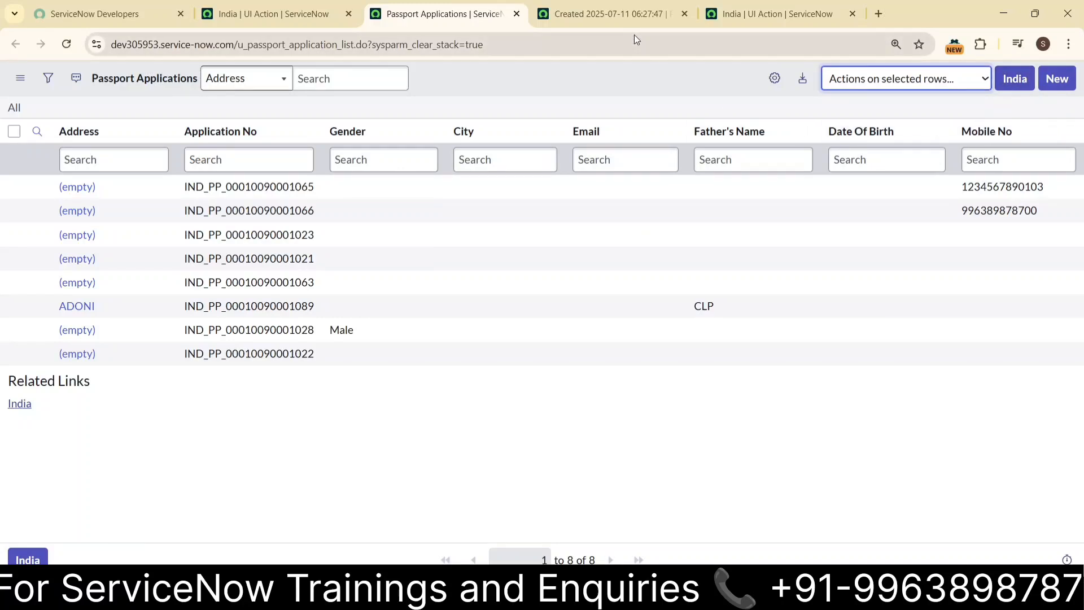
# - Try to set the India UI action's Form style to Primary and save the record
pyautogui.click(727, 18)
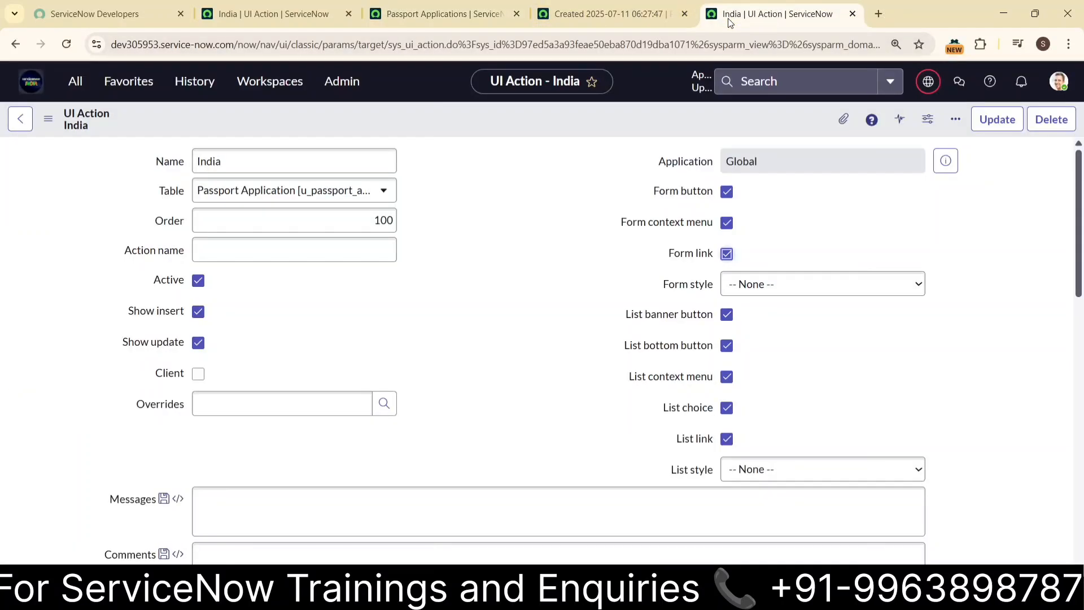
pyautogui.click(831, 293)
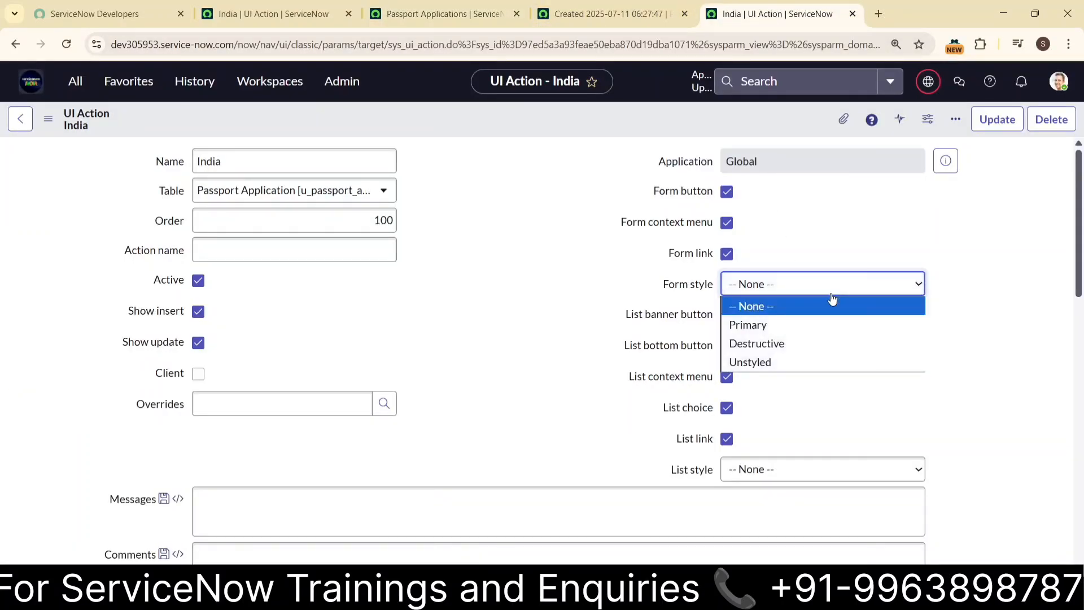
pyautogui.click(789, 328)
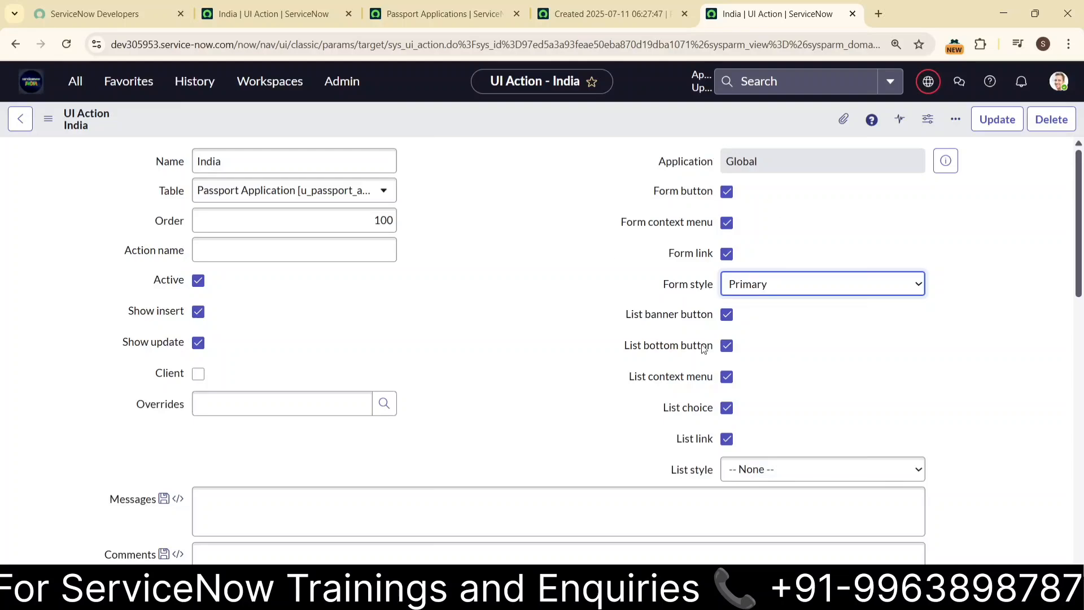
pyautogui.rightClick(571, 120)
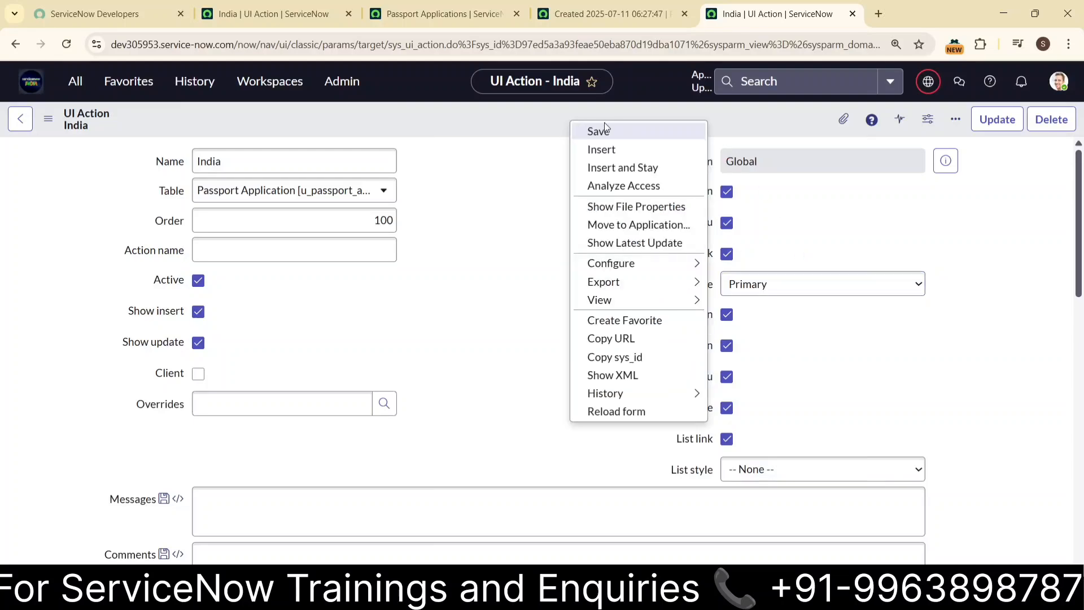
pyautogui.click(606, 130)
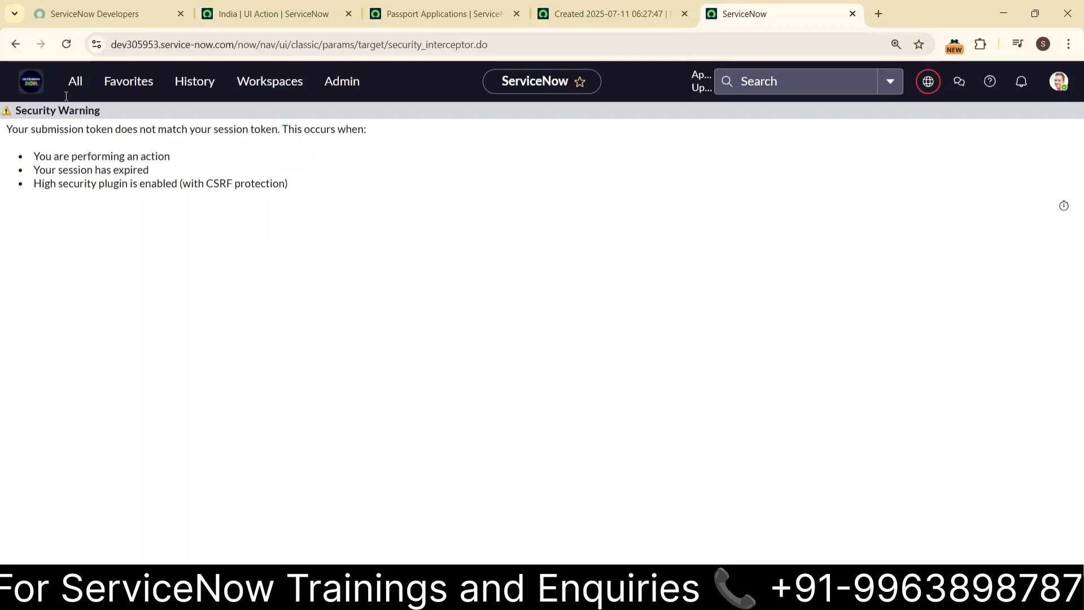
# - Reopen the India UI action from the System UI list of UI Actions
pyautogui.click(188, 80)
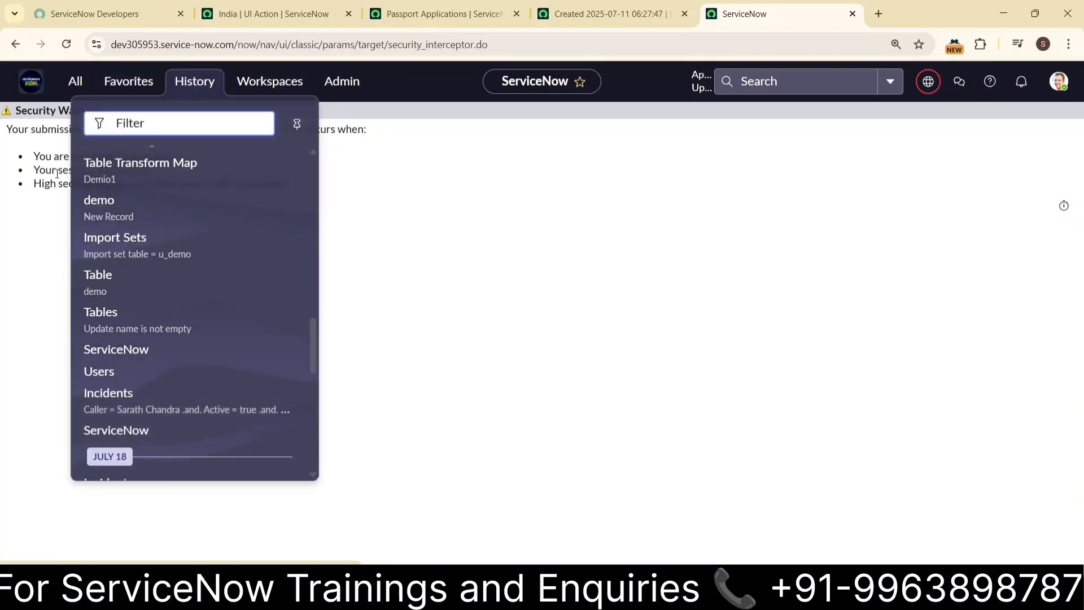
pyautogui.click(75, 81)
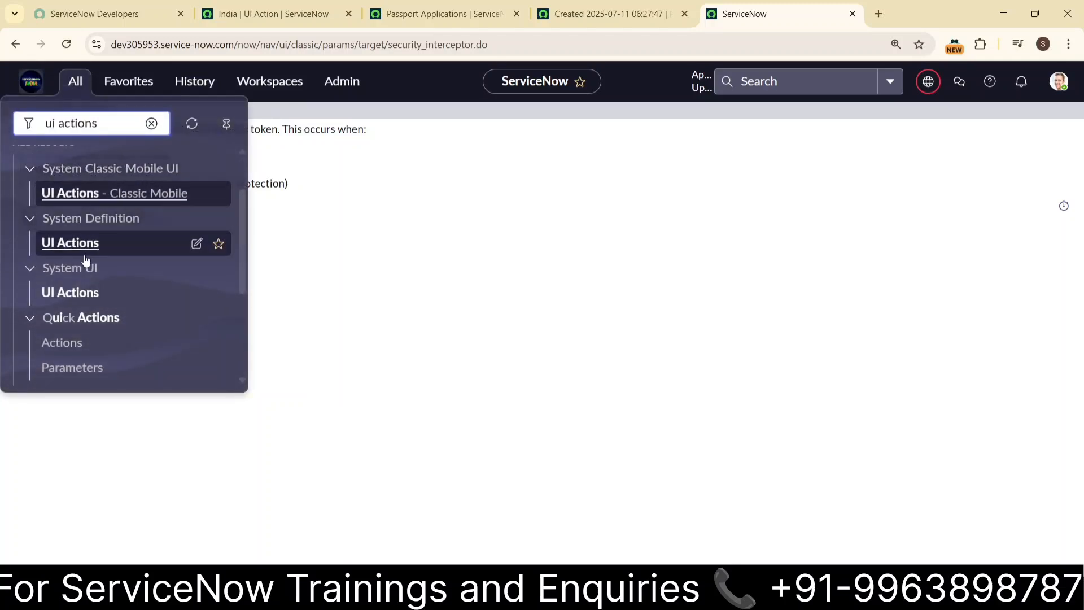
pyautogui.click(76, 298)
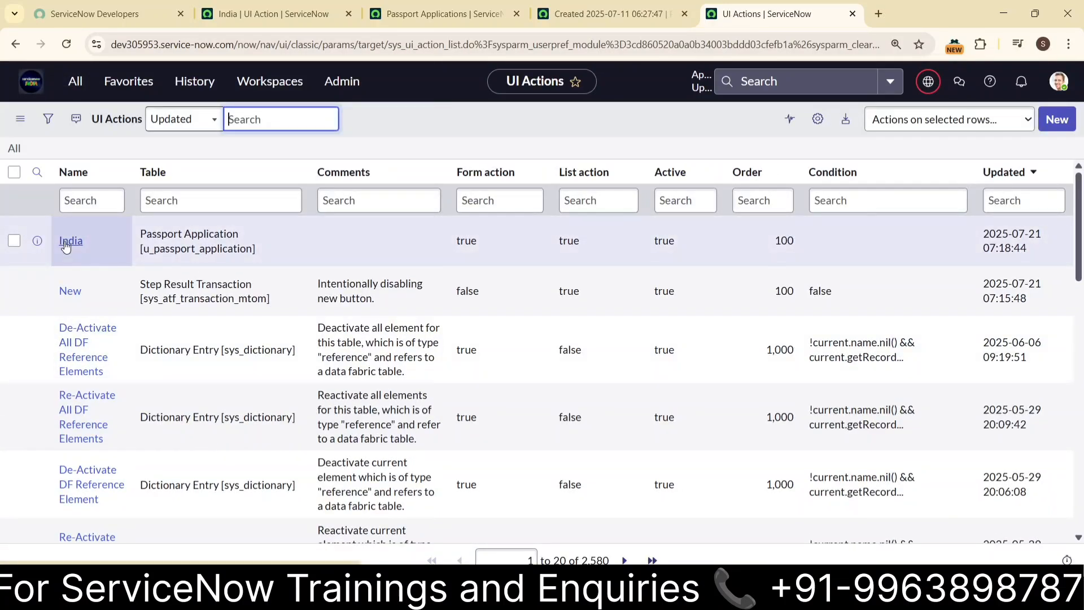
pyautogui.click(66, 243)
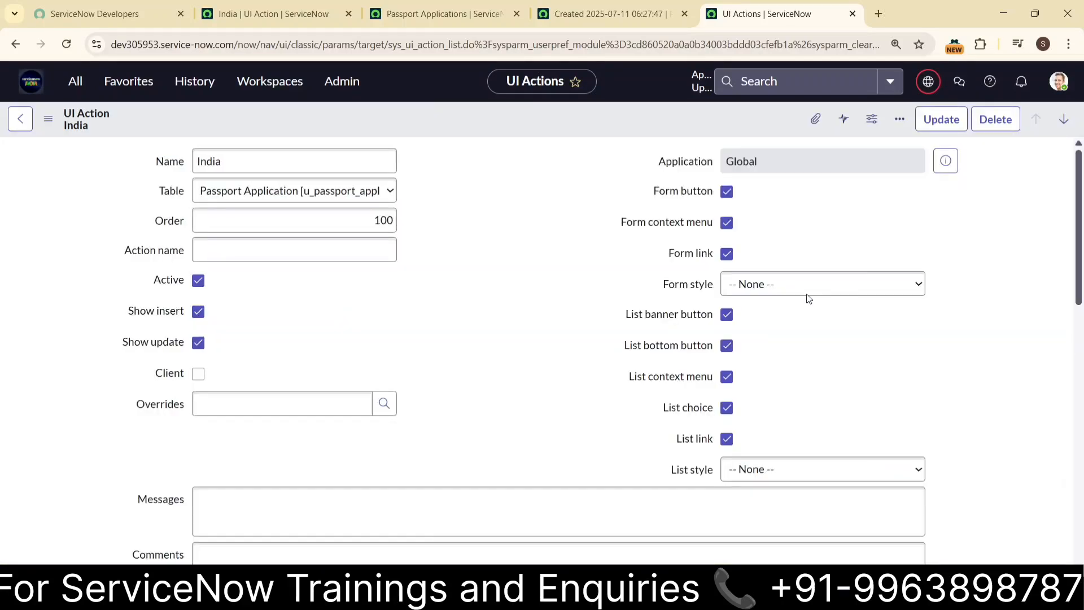
# - Set the India UI action's Form style to Primary and save the record
pyautogui.click(864, 283)
pyautogui.click(802, 332)
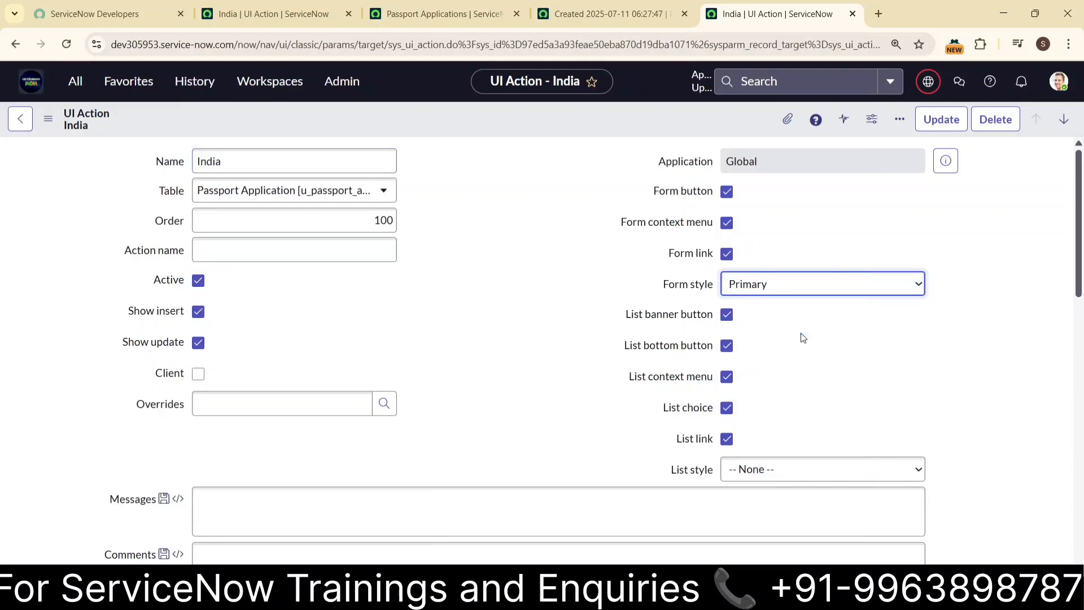
pyautogui.rightClick(496, 114)
pyautogui.click(523, 120)
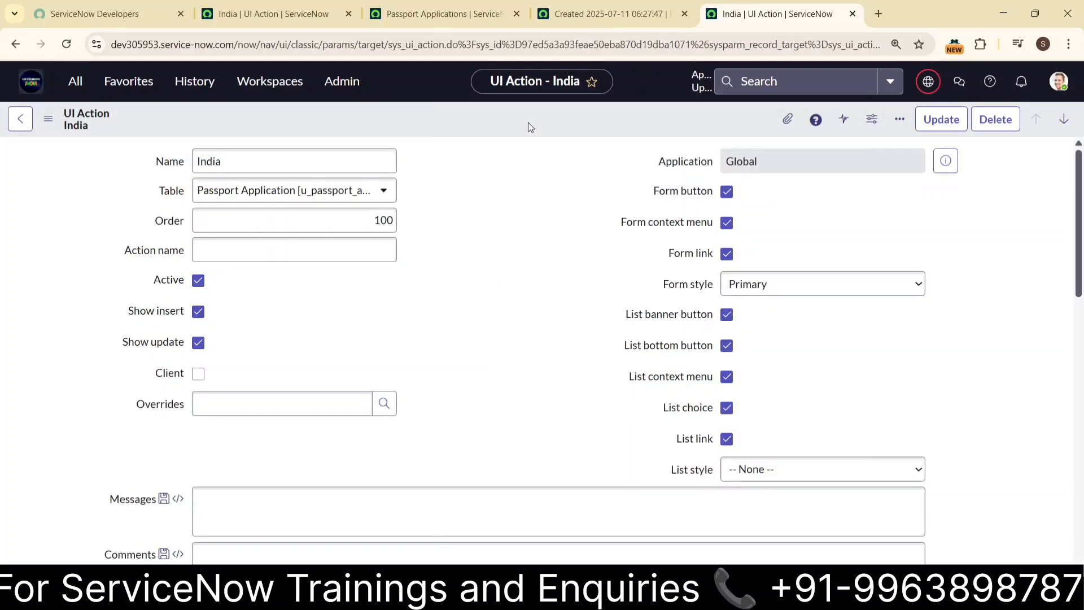
# - Reload the opened passport application form and check the style of its India button
pyautogui.click(443, 13)
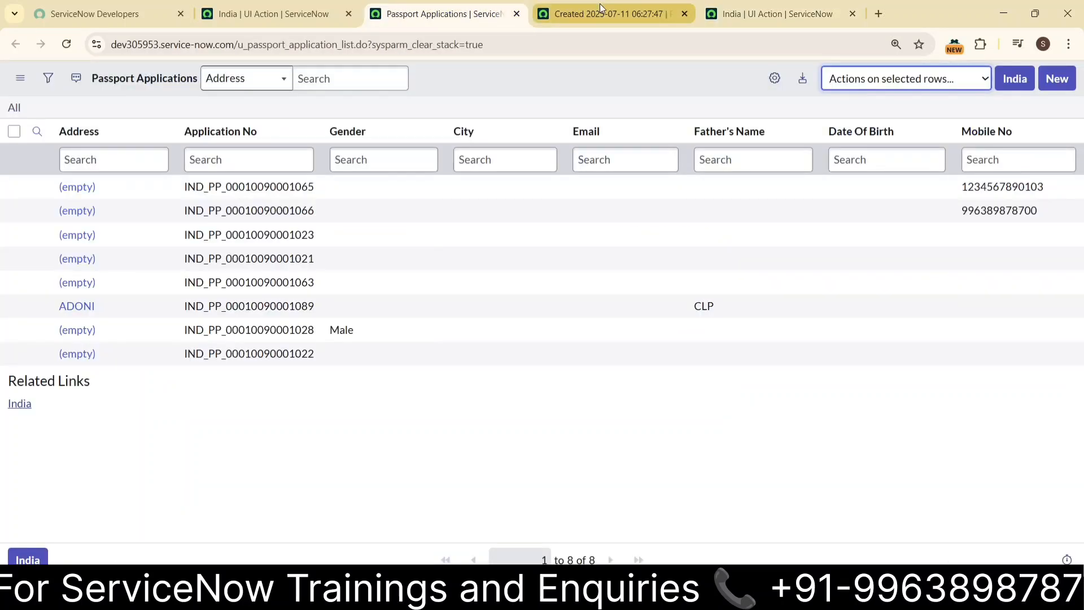
pyautogui.click(600, 4)
pyautogui.click(67, 44)
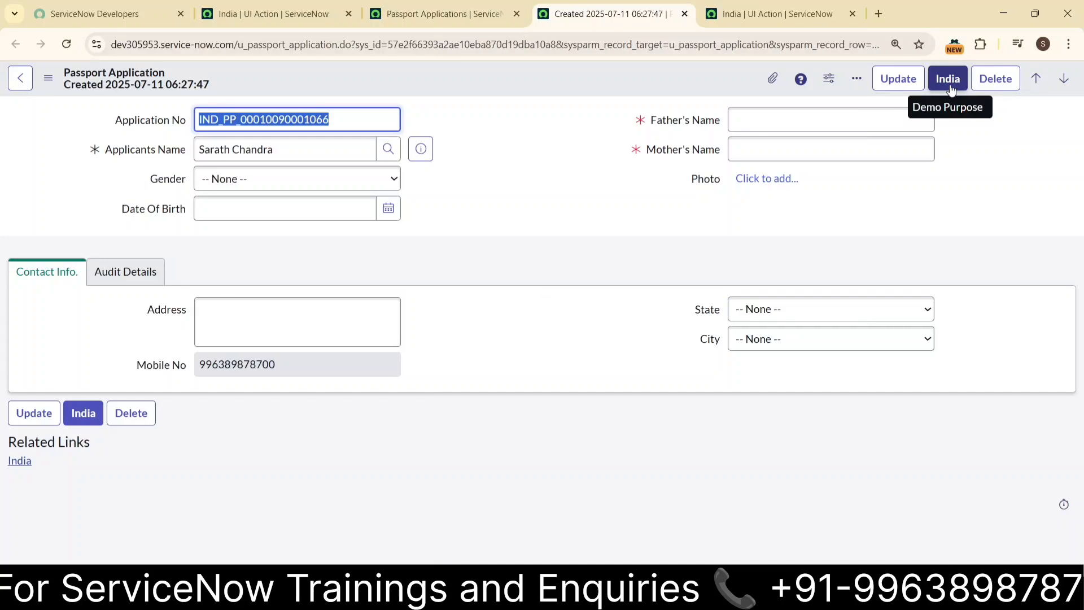
# - Set the India UI action's List style to Primary and save the record
pyautogui.click(775, 21)
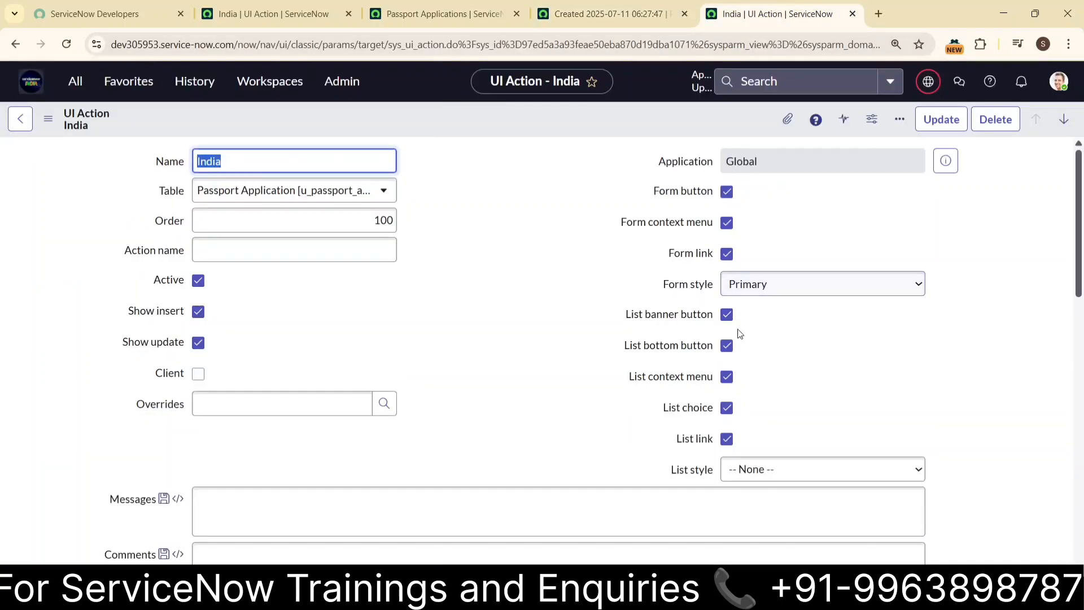
pyautogui.click(768, 469)
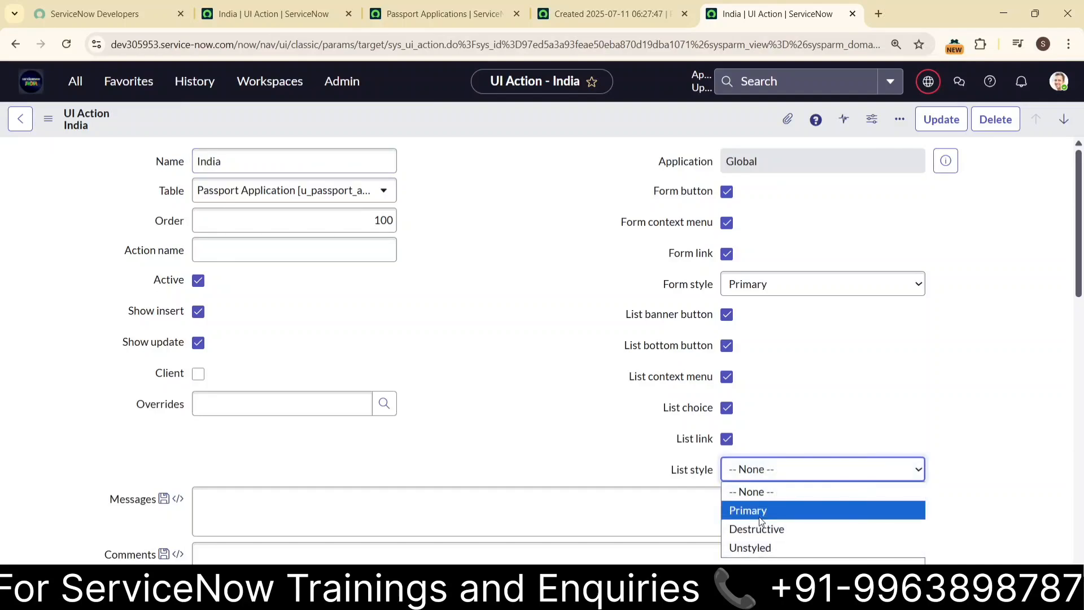
pyautogui.click(760, 512)
pyautogui.rightClick(480, 128)
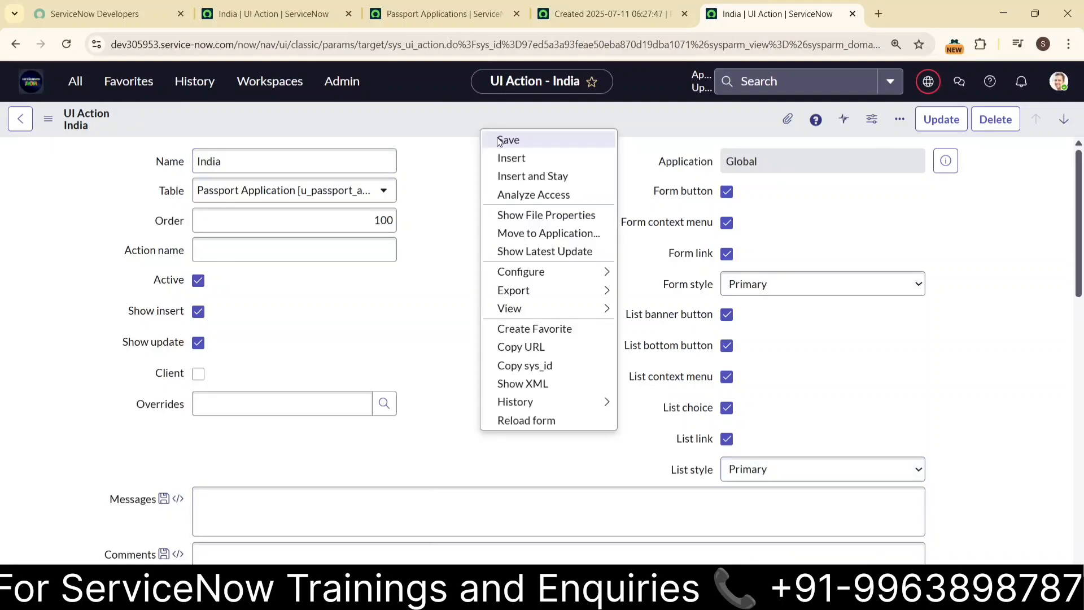
pyautogui.click(500, 141)
# - Reload the Passport Applications list and check the style of its India buttons
pyautogui.click(475, 21)
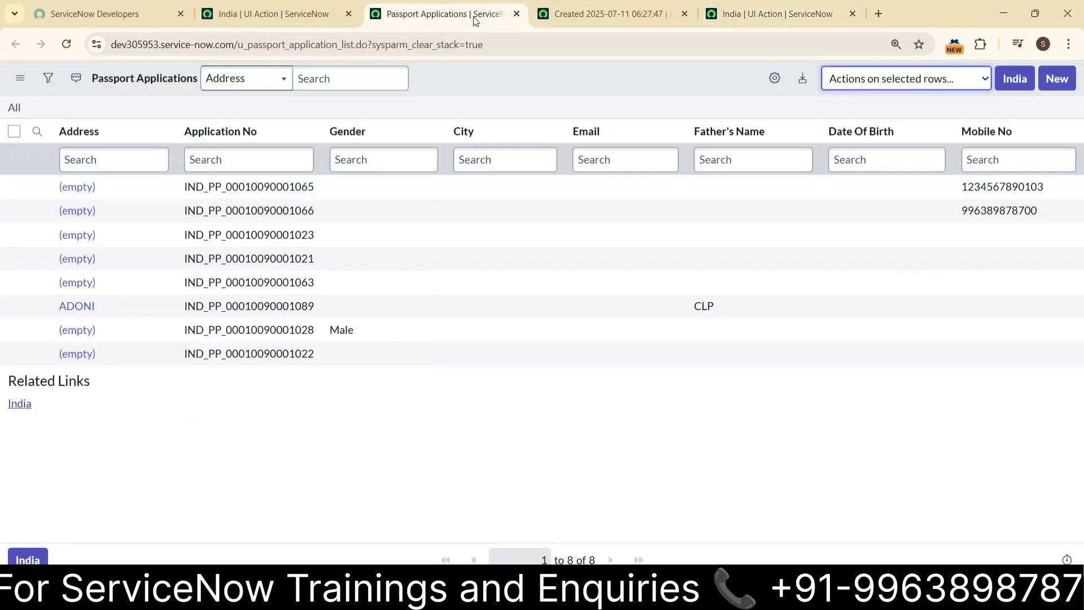
pyautogui.click(66, 44)
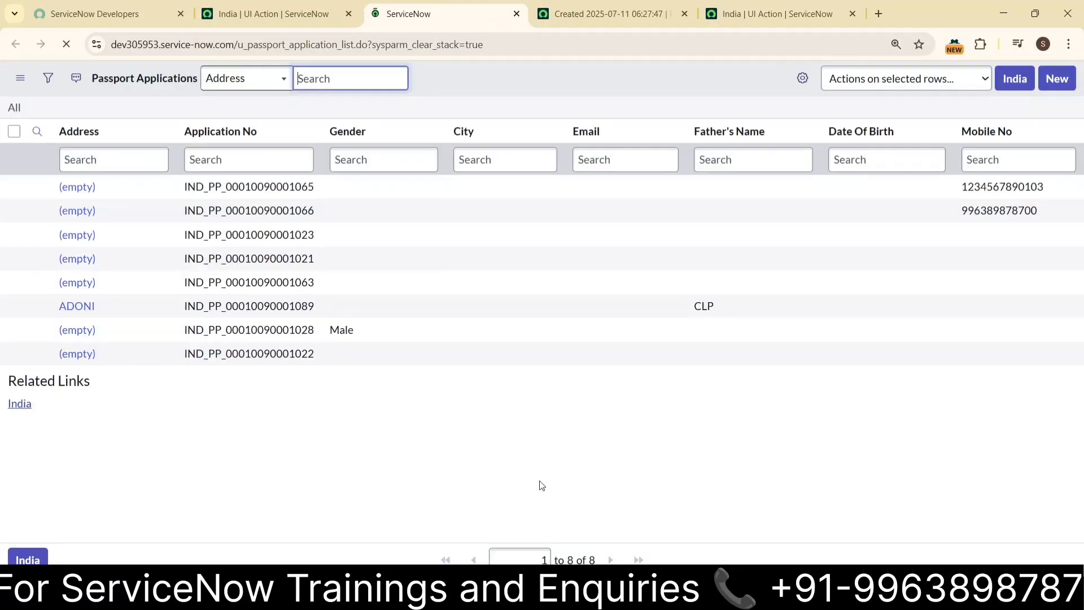
pyautogui.click(779, 14)
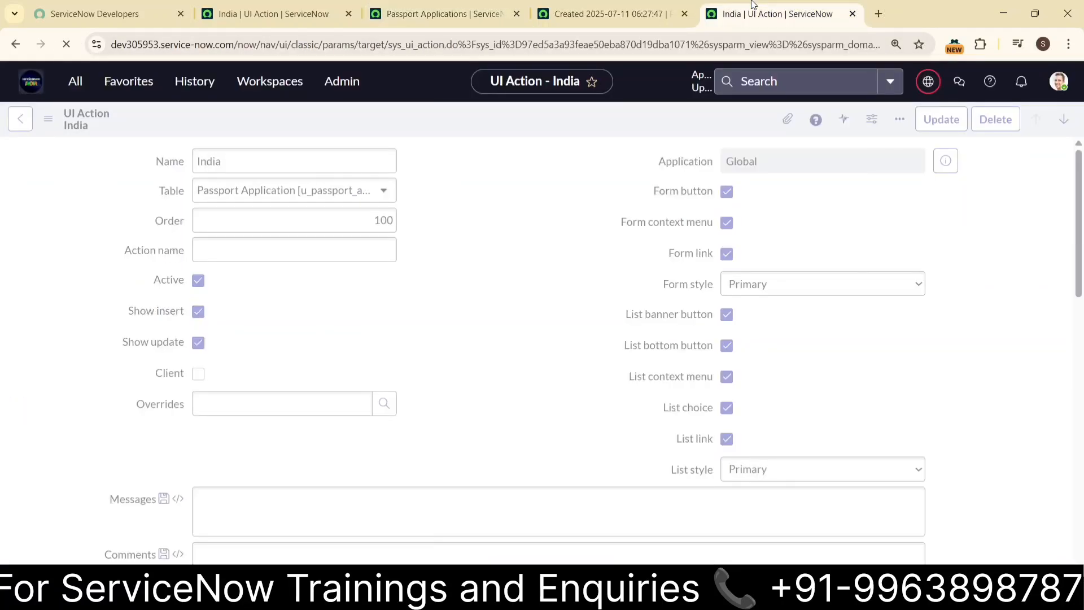
pyautogui.click(455, 8)
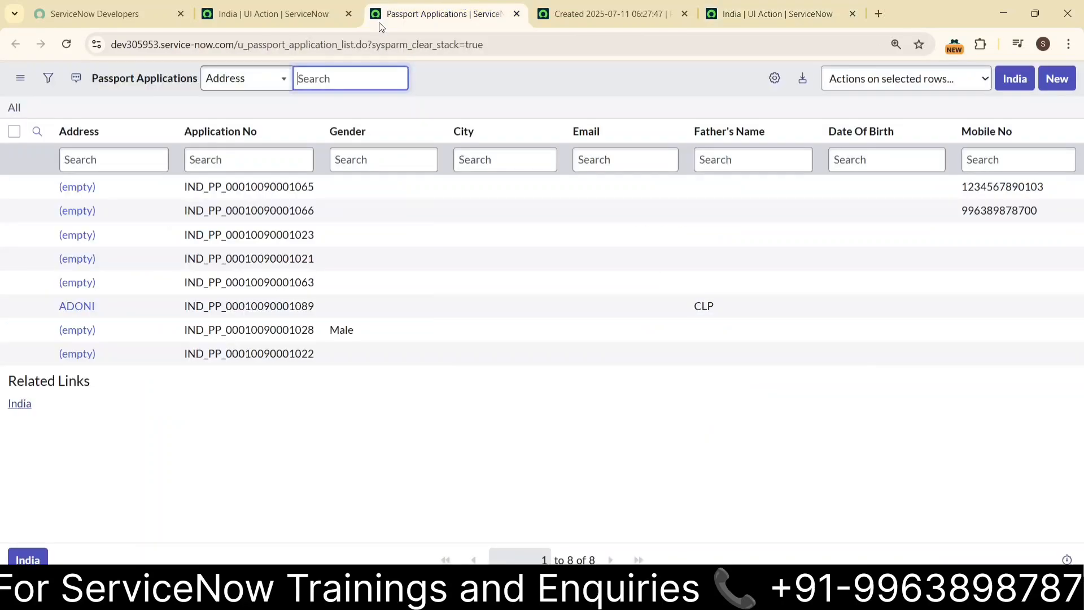
pyautogui.click(70, 44)
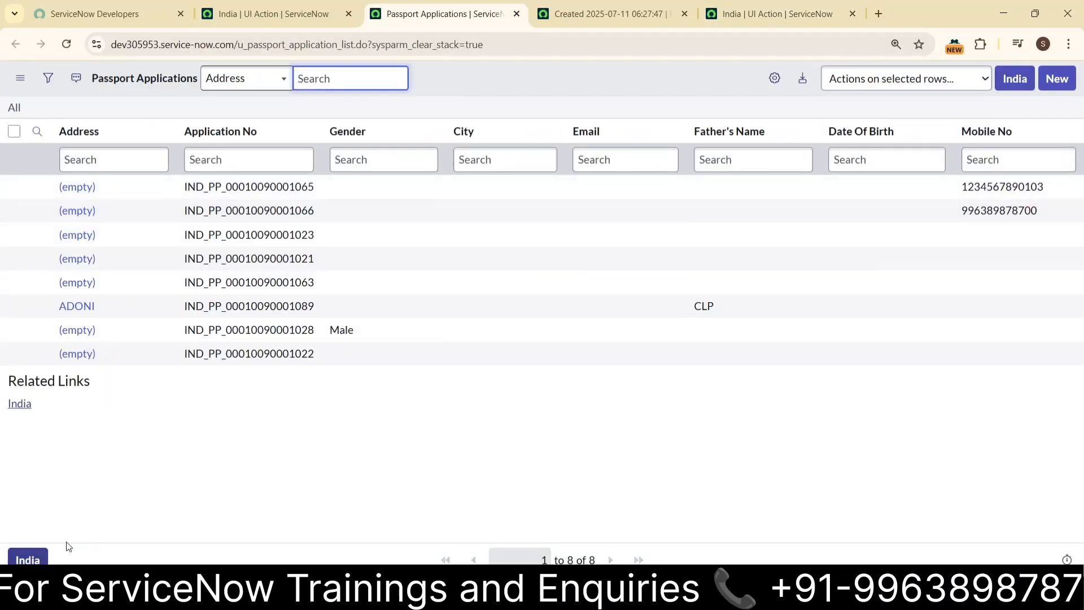
# - Save the India UI action with Form style Destructive and check its button on the reloaded passport application form
pyautogui.click(761, 11)
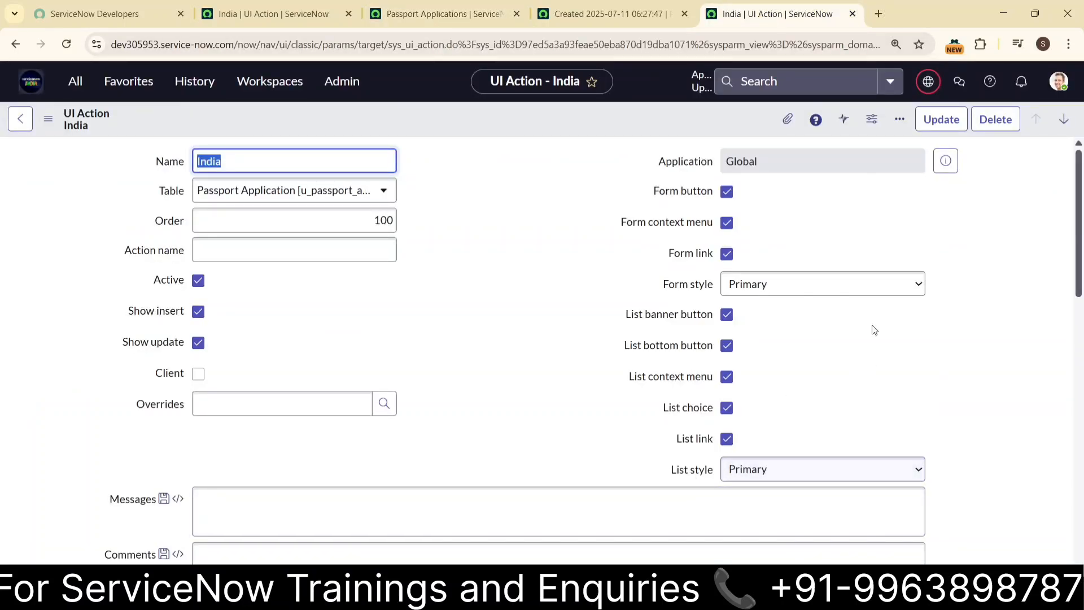
pyautogui.click(848, 285)
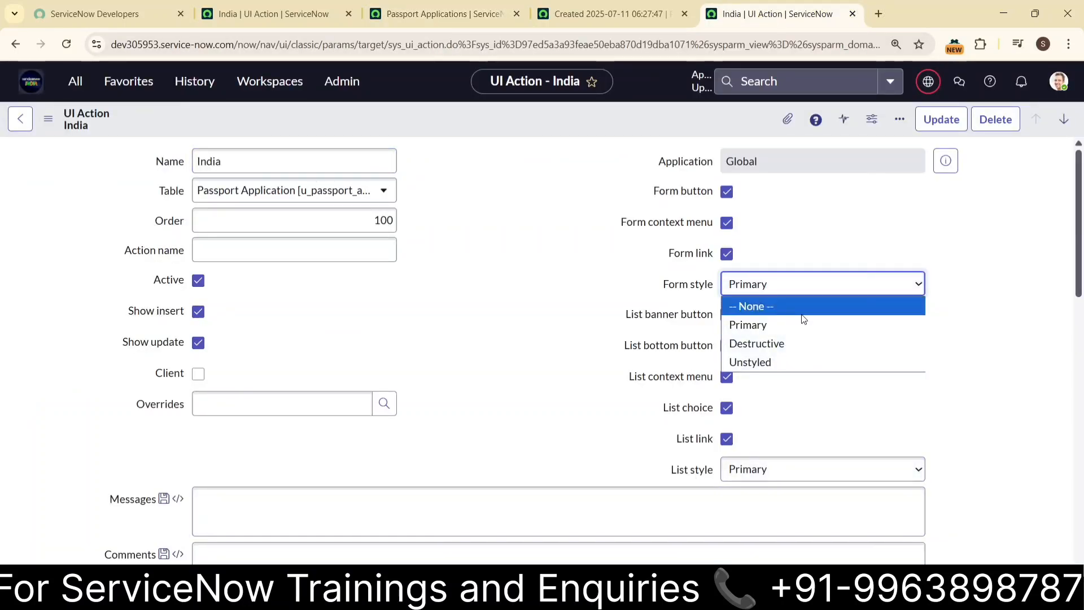
pyautogui.click(785, 342)
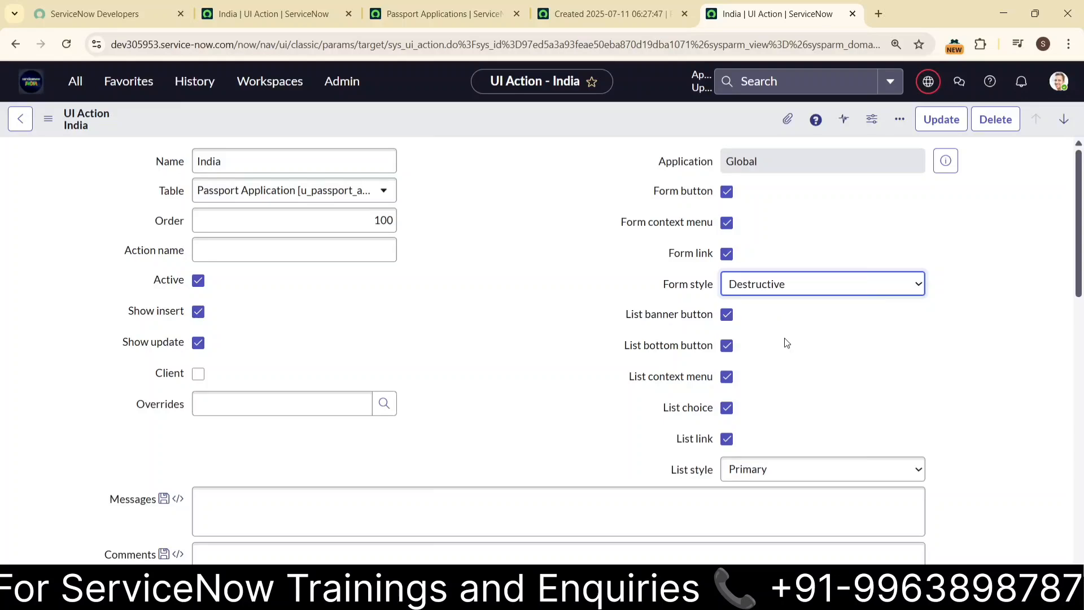
pyautogui.rightClick(577, 114)
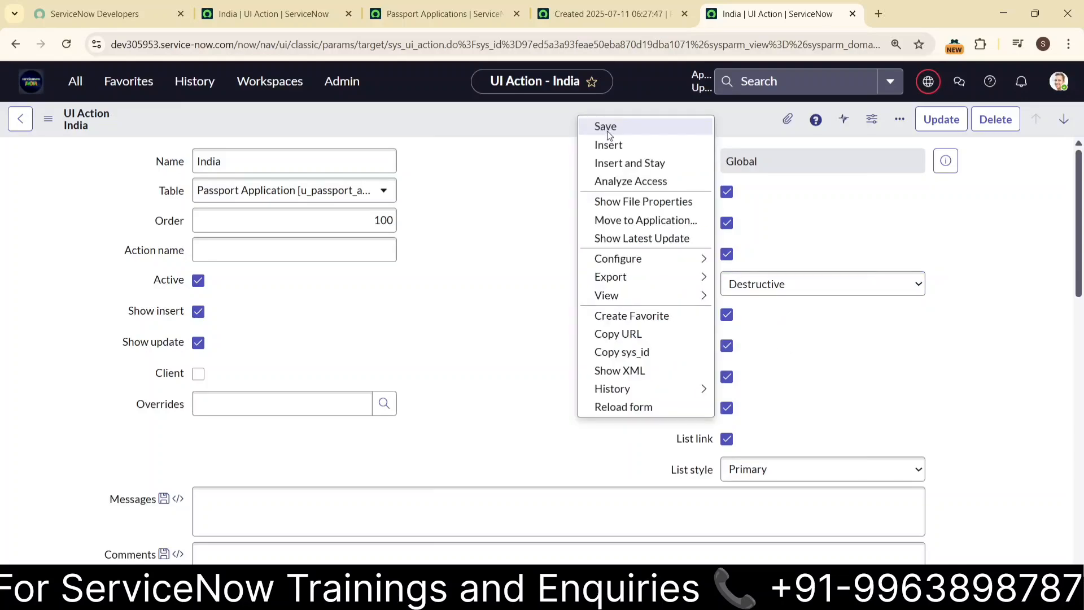
pyautogui.click(608, 131)
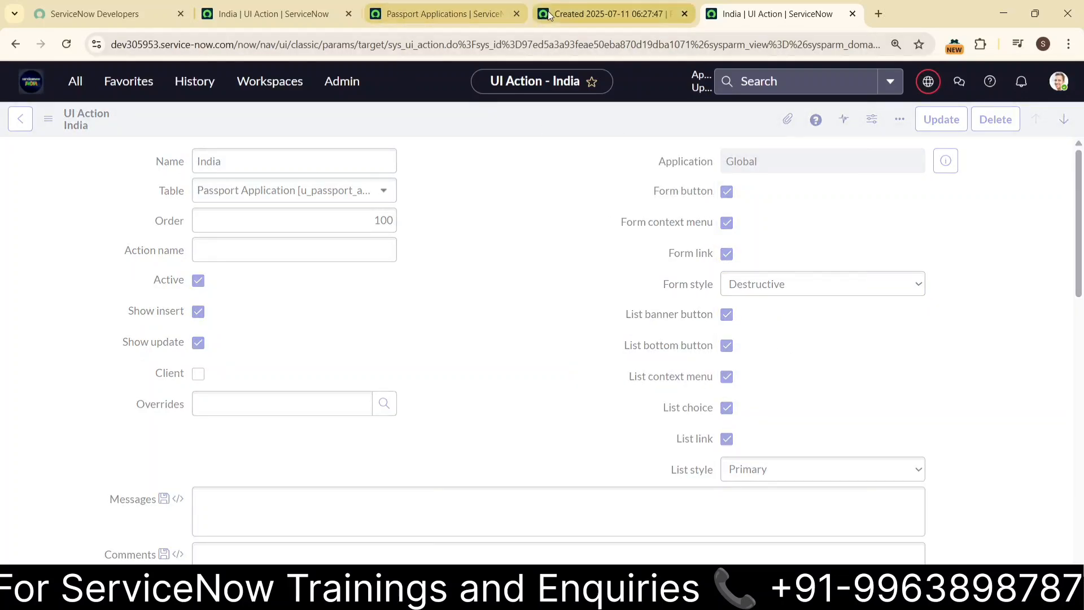
pyautogui.click(584, 13)
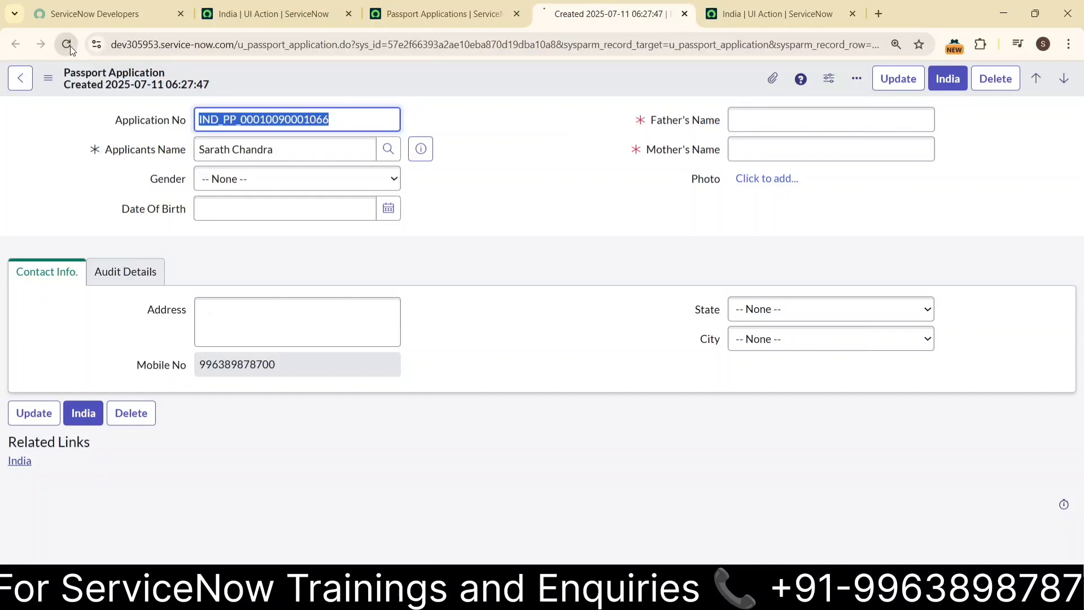
pyautogui.click(948, 81)
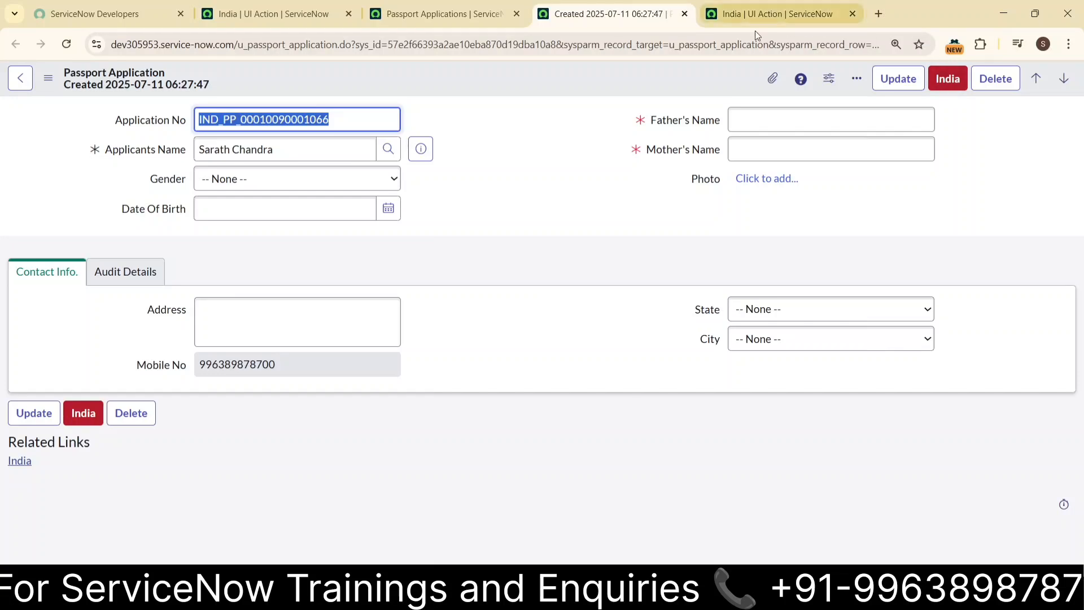
# - Save the India UI action with List style Destructive and check its buttons on the reloaded Passport Applications list
pyautogui.click(771, 12)
pyautogui.scroll(-2, 999, 393)
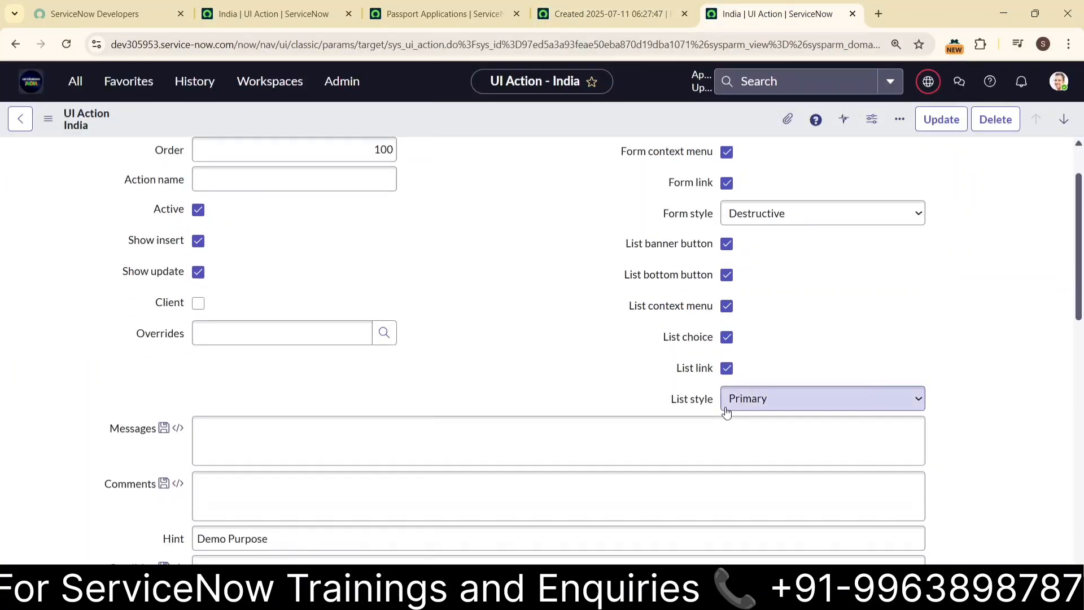
pyautogui.click(740, 399)
pyautogui.click(751, 456)
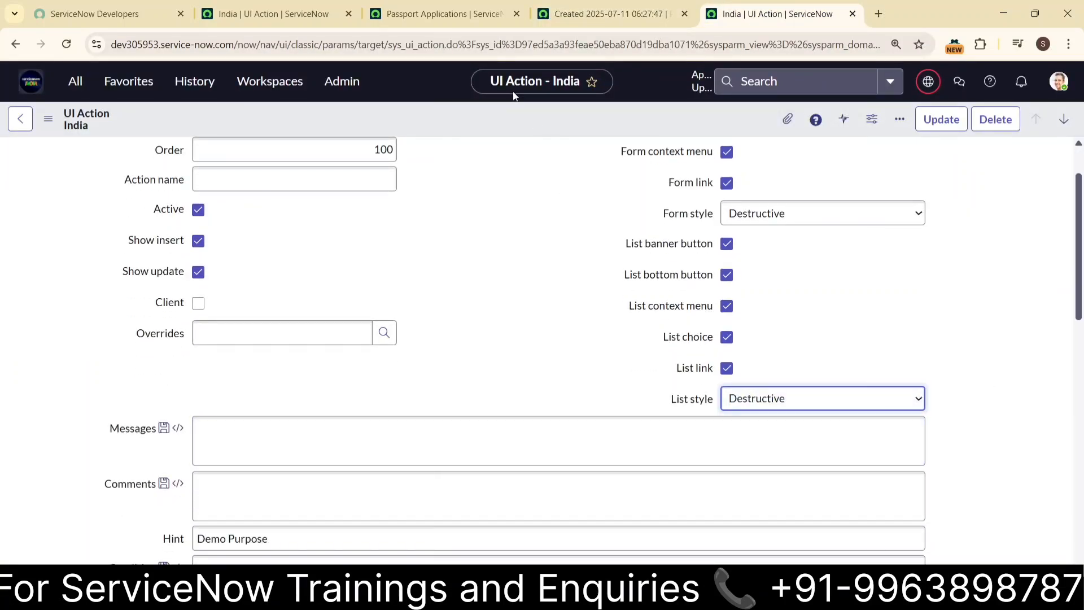
pyautogui.rightClick(501, 120)
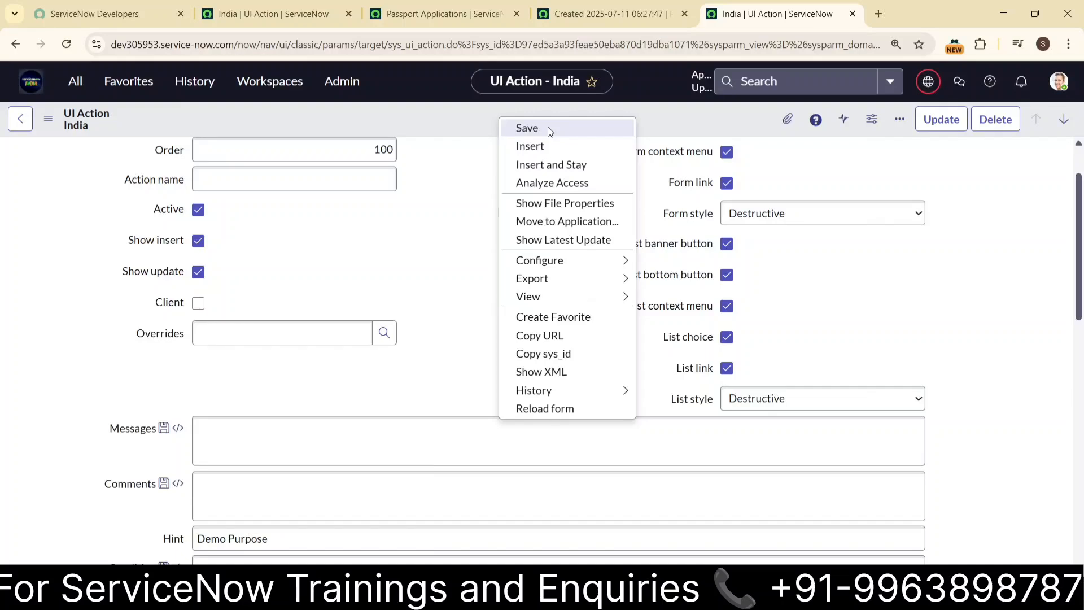
pyautogui.click(548, 128)
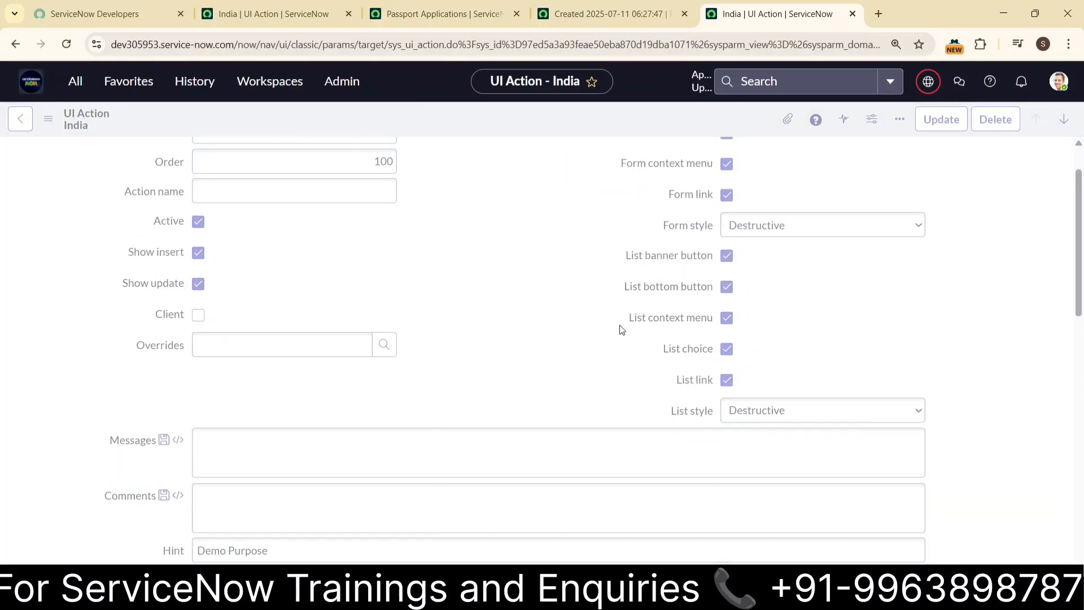
pyautogui.click(481, 15)
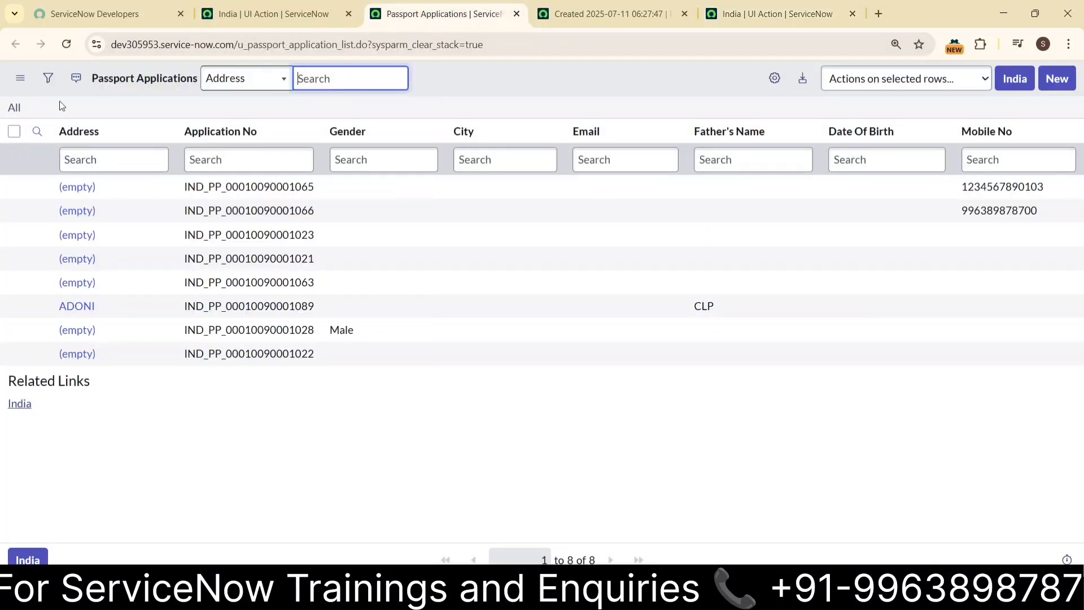
pyautogui.click(63, 51)
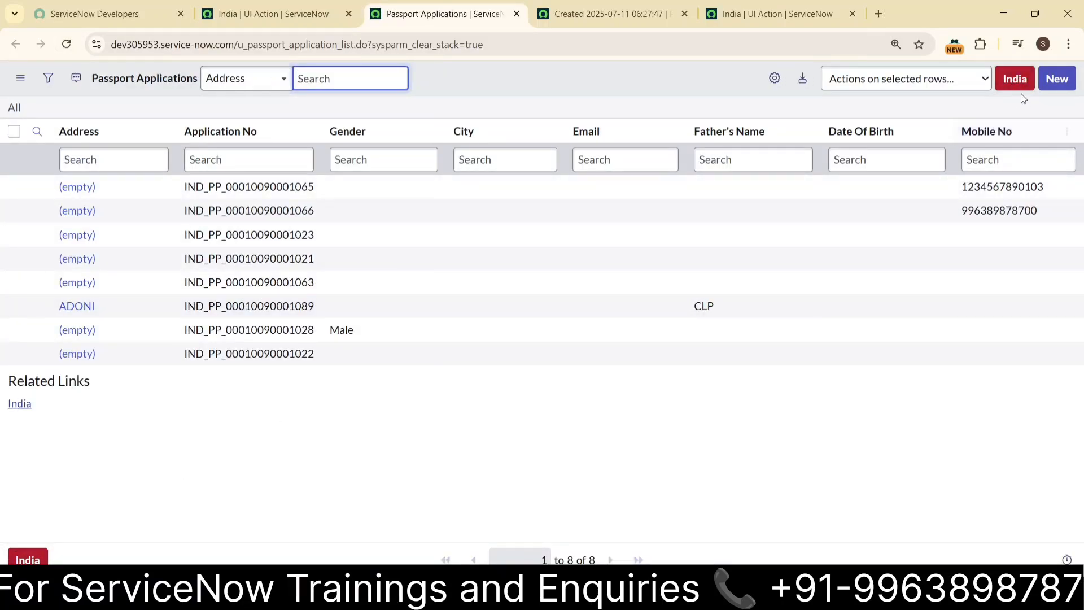
# - Set both the List style and the Form style of the India UI action to Unstyled and save the record
pyautogui.click(782, 24)
pyautogui.scroll(-1, 854, 431)
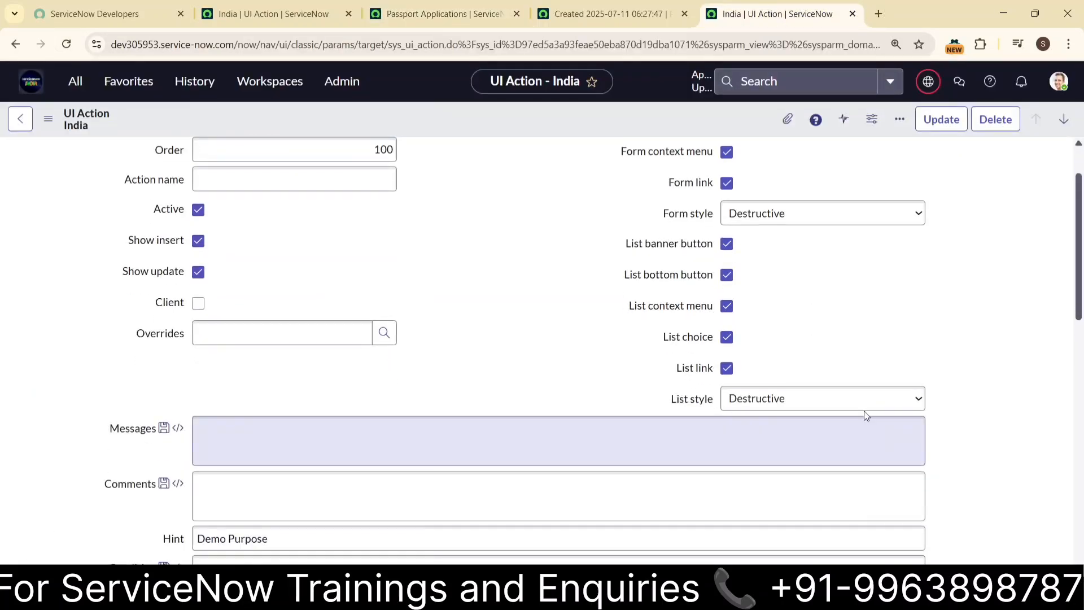
pyautogui.click(862, 401)
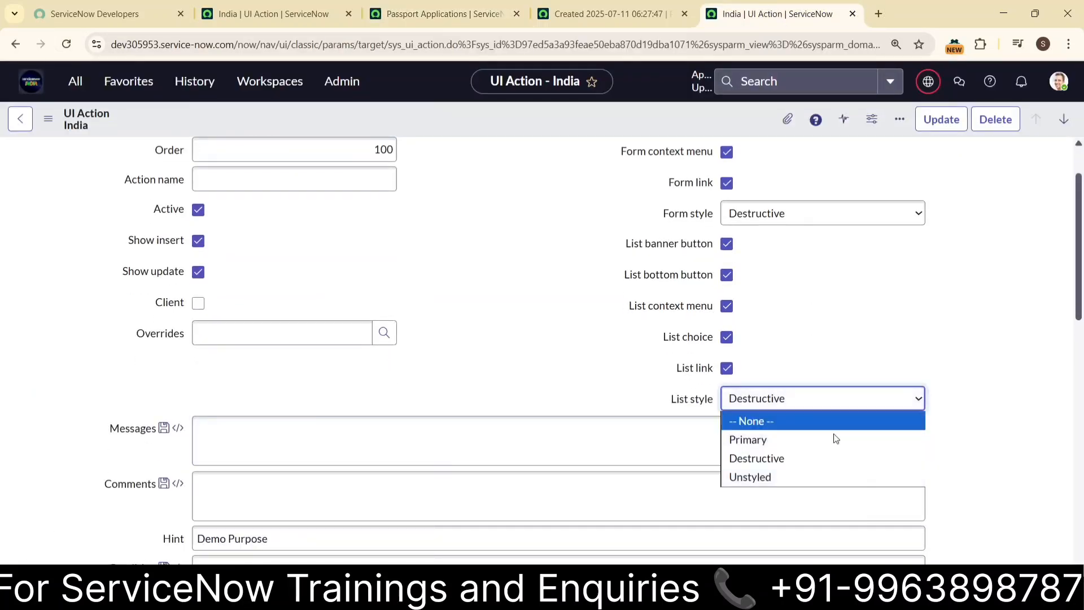
pyautogui.click(779, 478)
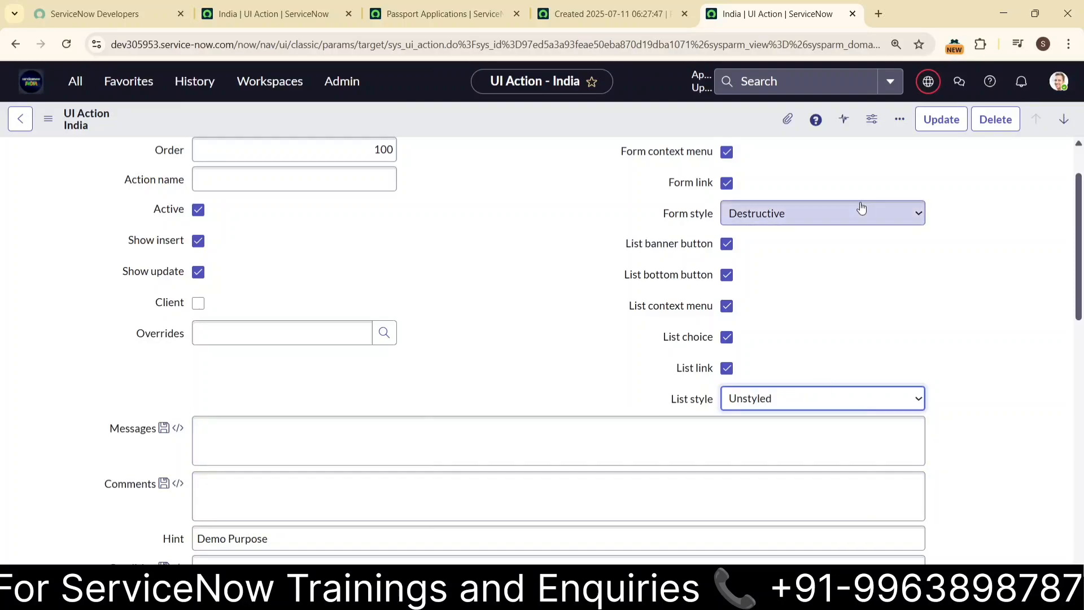
pyautogui.click(856, 217)
pyautogui.click(791, 291)
pyautogui.rightClick(505, 131)
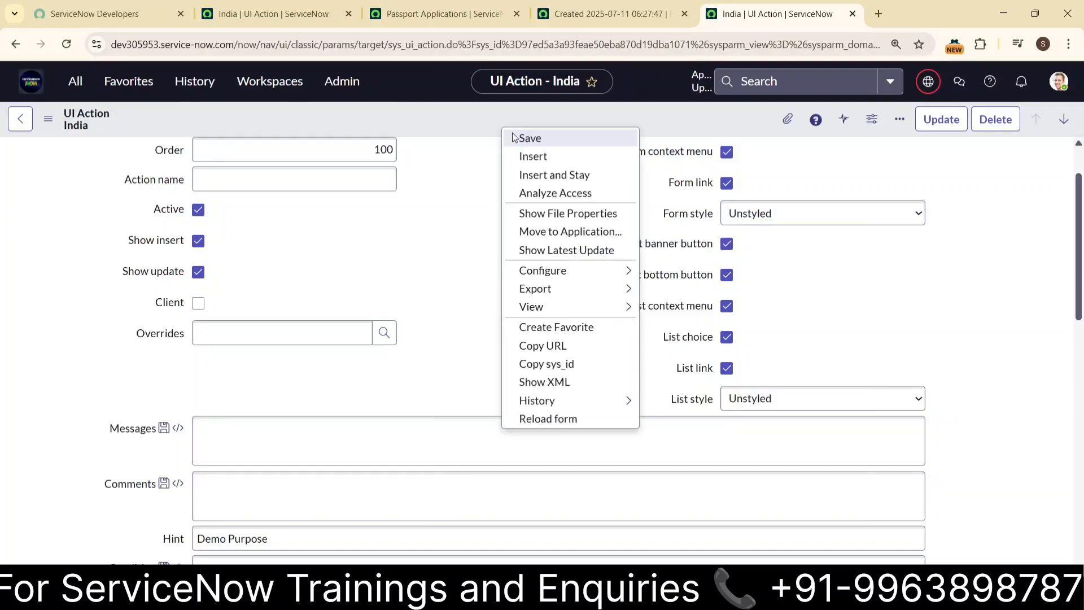
pyautogui.click(528, 139)
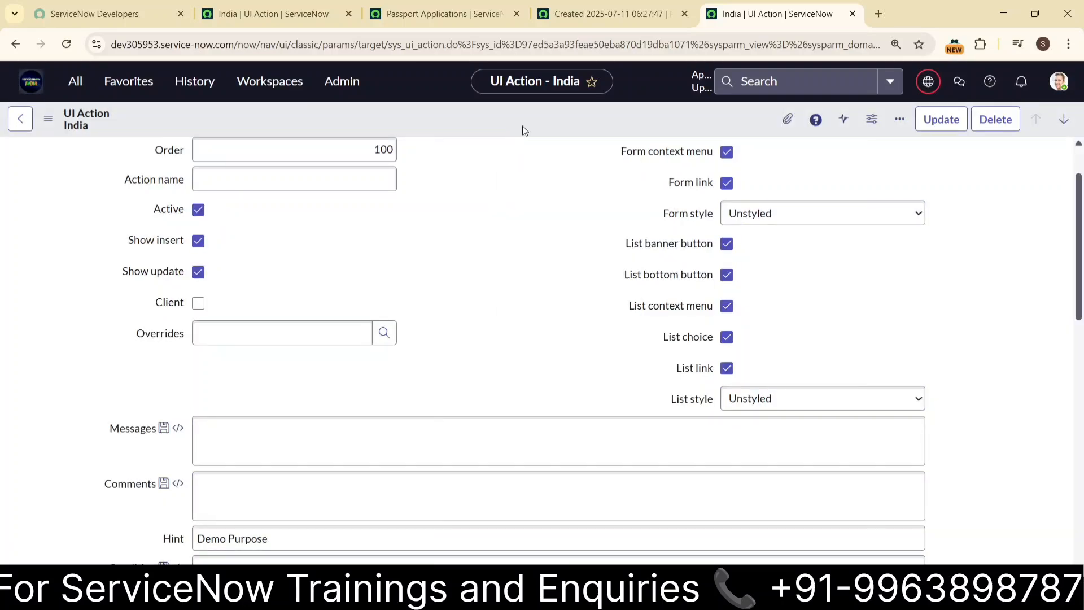
# - Reload the opened passport application form and the Passport Applications list to check how the India buttons are styled
pyautogui.click(585, 26)
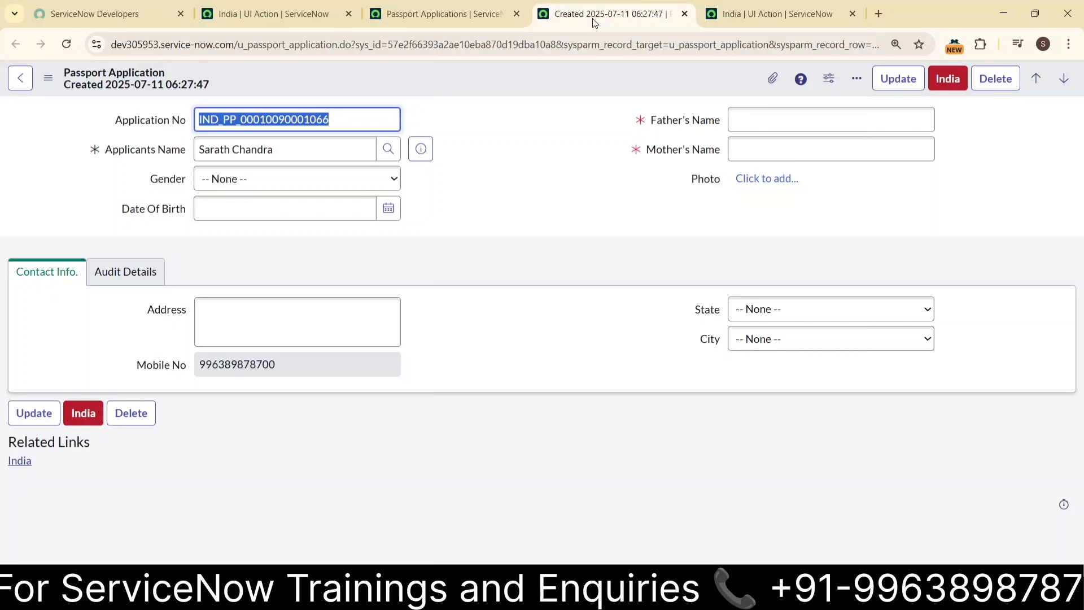
pyautogui.click(66, 44)
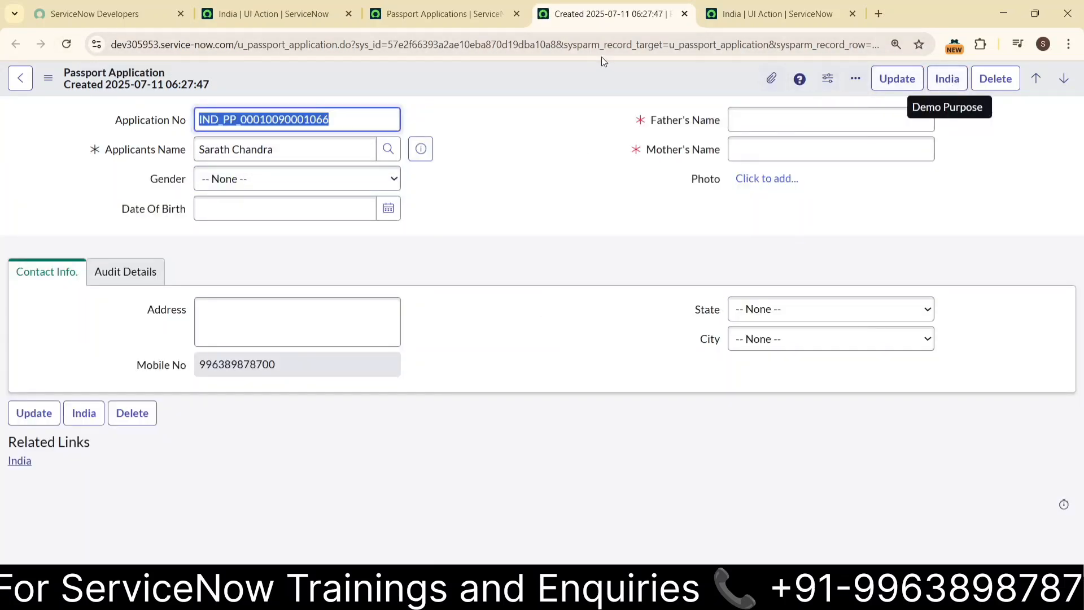
pyautogui.click(445, 15)
pyautogui.click(67, 44)
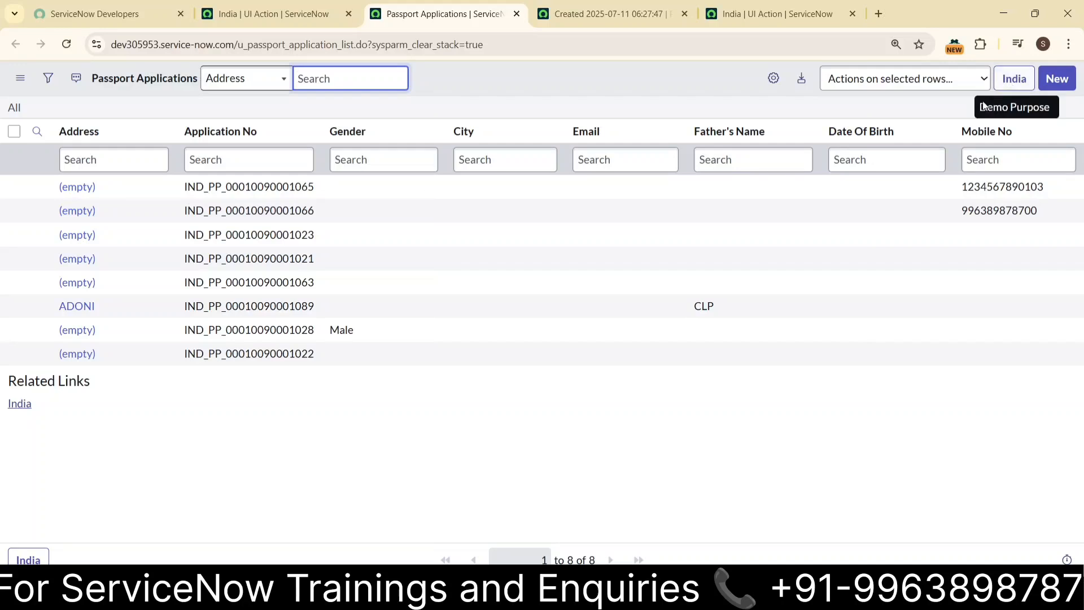
# - Deactivate the India UI action and save the record
pyautogui.click(747, 14)
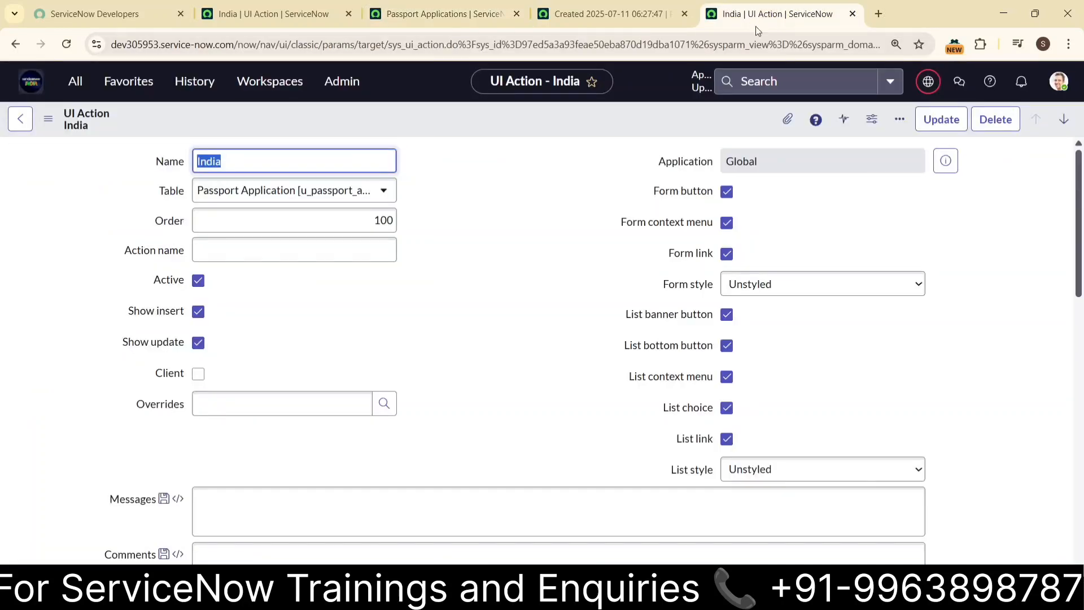
pyautogui.click(654, 190)
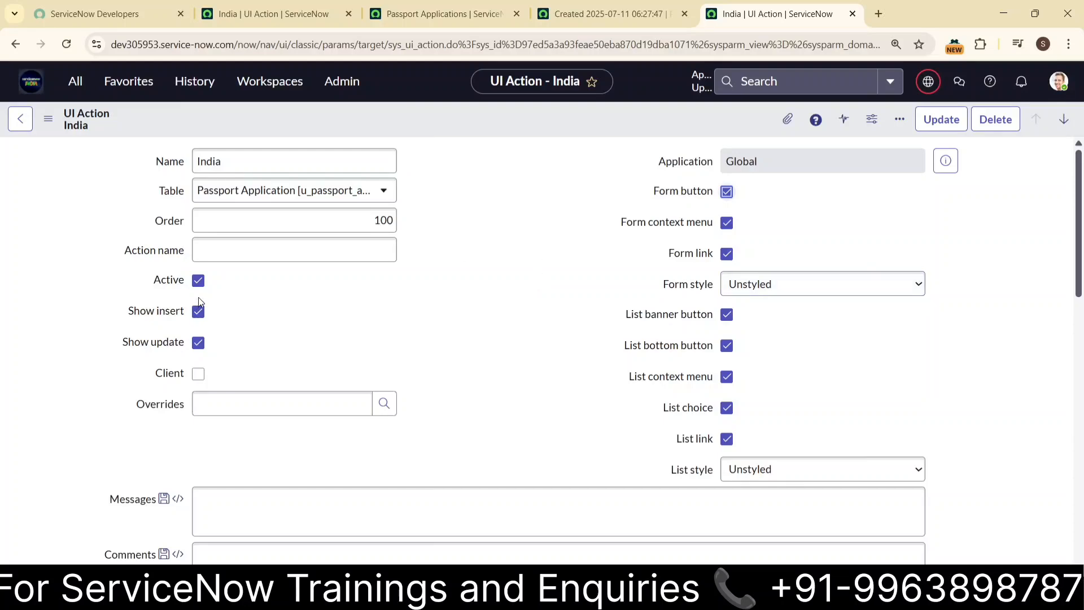
pyautogui.click(199, 282)
pyautogui.rightClick(524, 118)
pyautogui.click(544, 130)
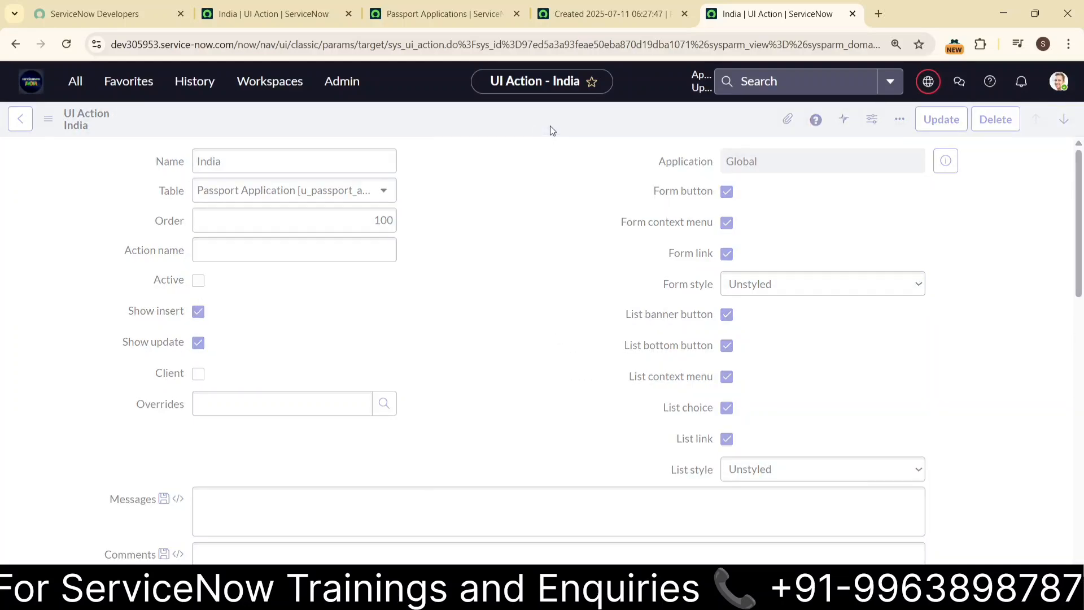
# - Reload the opened passport application form to check for the India button, and return to the India UI action record
pyautogui.click(611, 15)
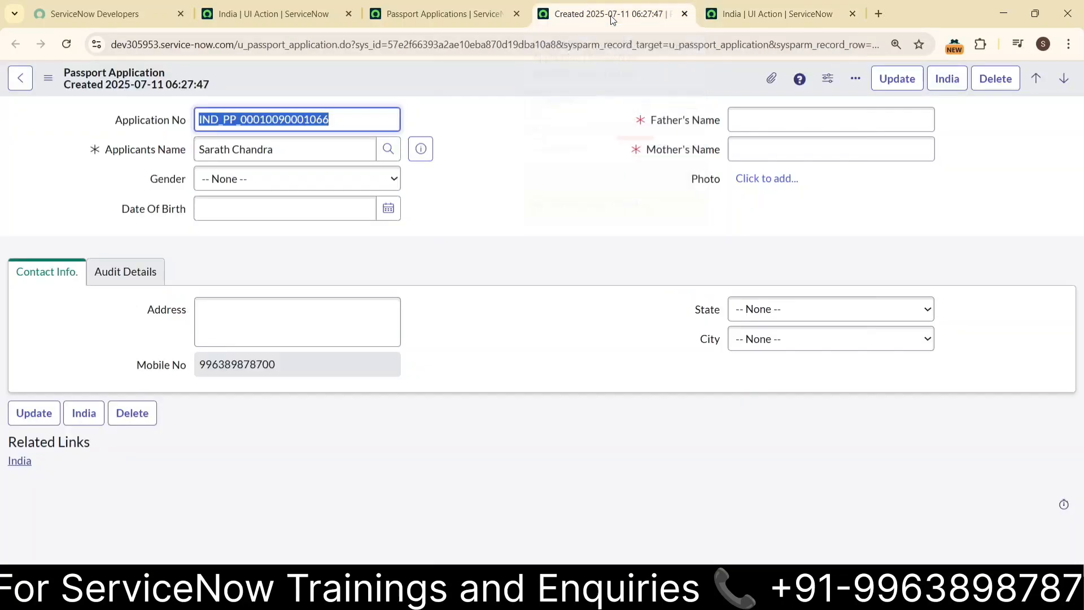
pyautogui.click(67, 45)
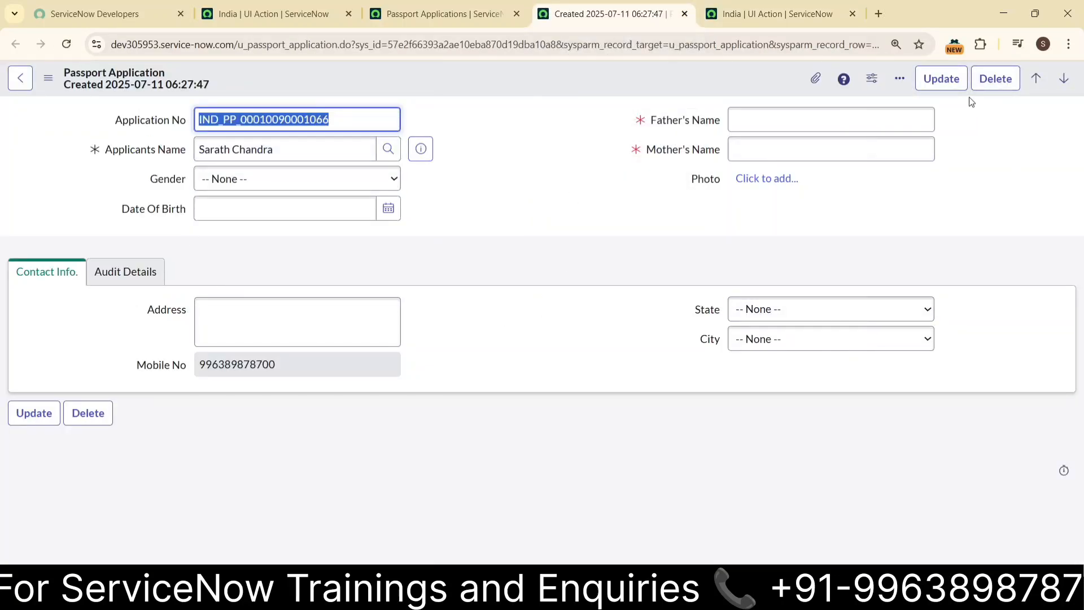
pyautogui.click(752, 5)
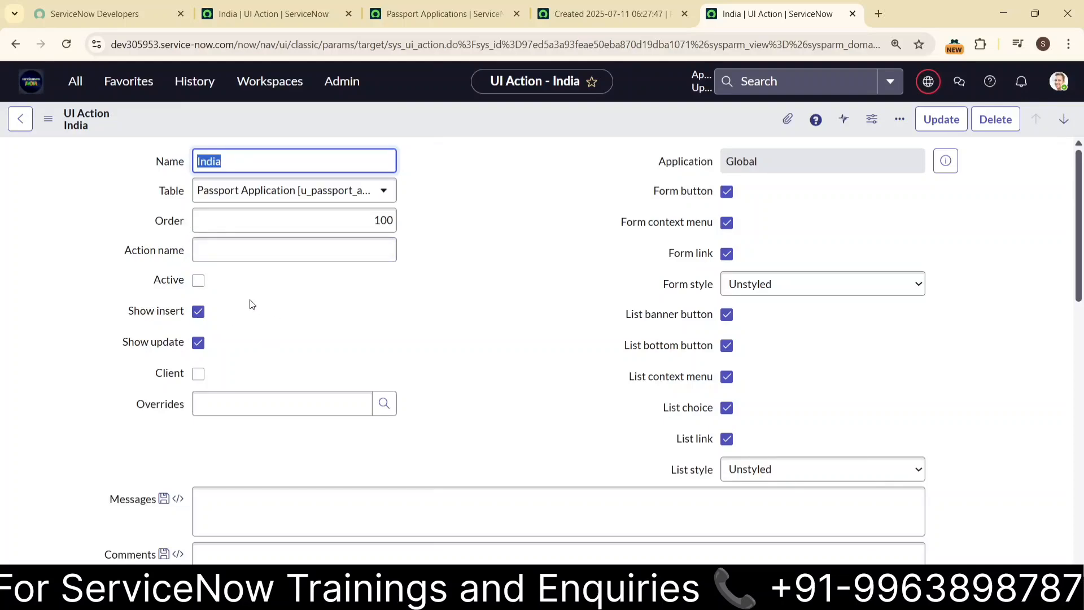
# - Activate the India UI action, save the record, and reload the opened passport application form to check for the India button
pyautogui.click(202, 283)
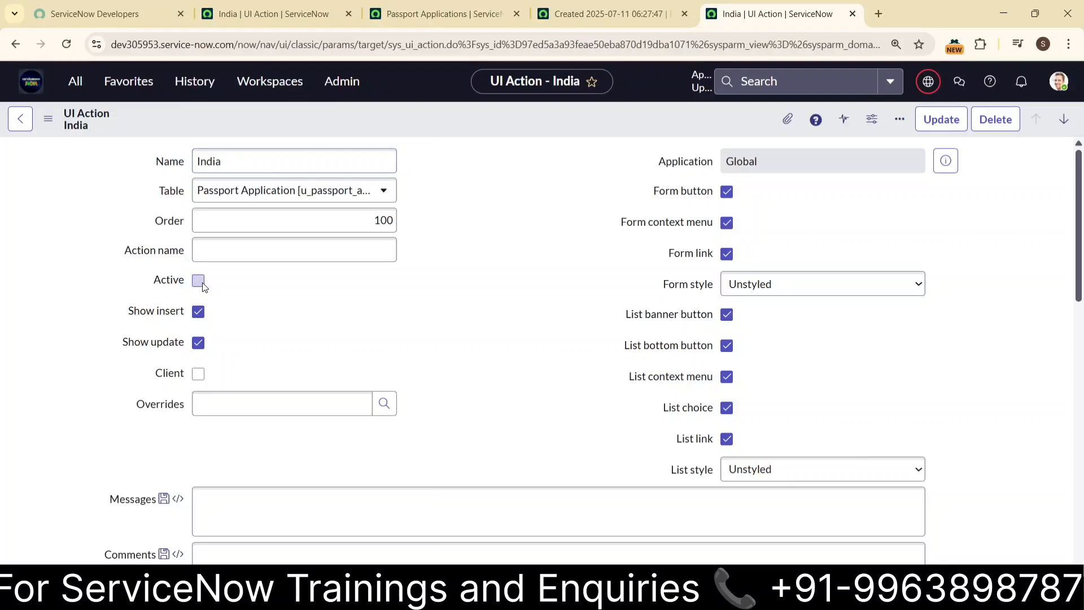
pyautogui.rightClick(534, 118)
pyautogui.click(557, 132)
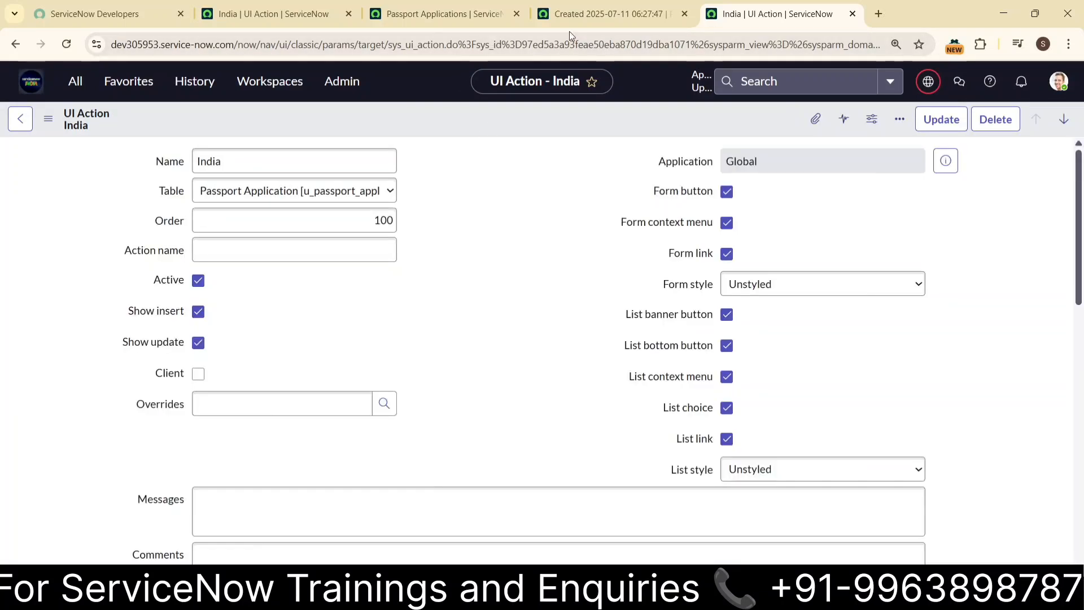
pyautogui.click(616, 14)
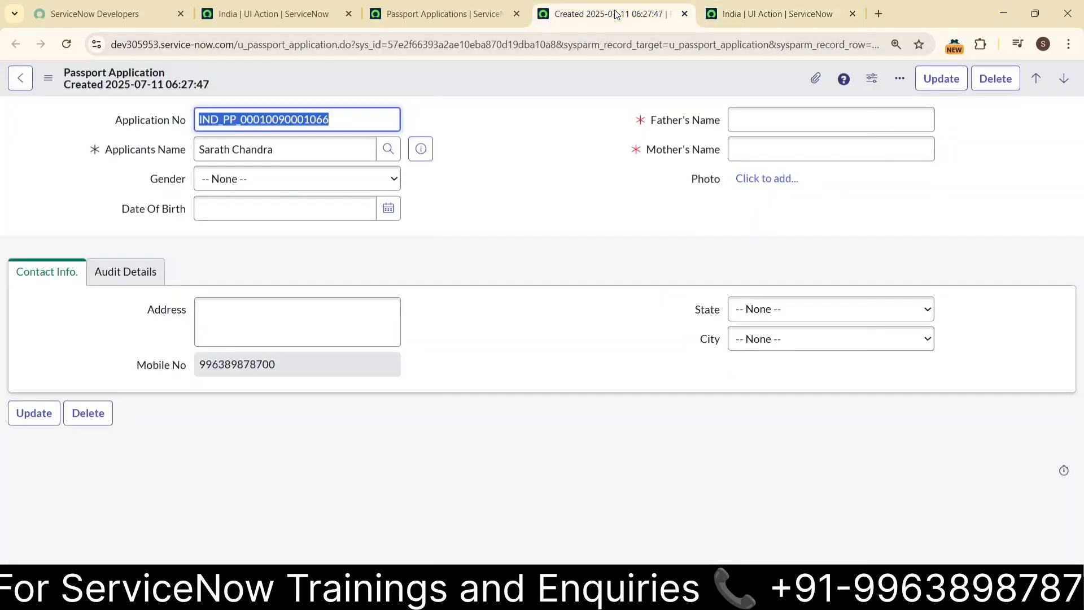
pyautogui.click(66, 44)
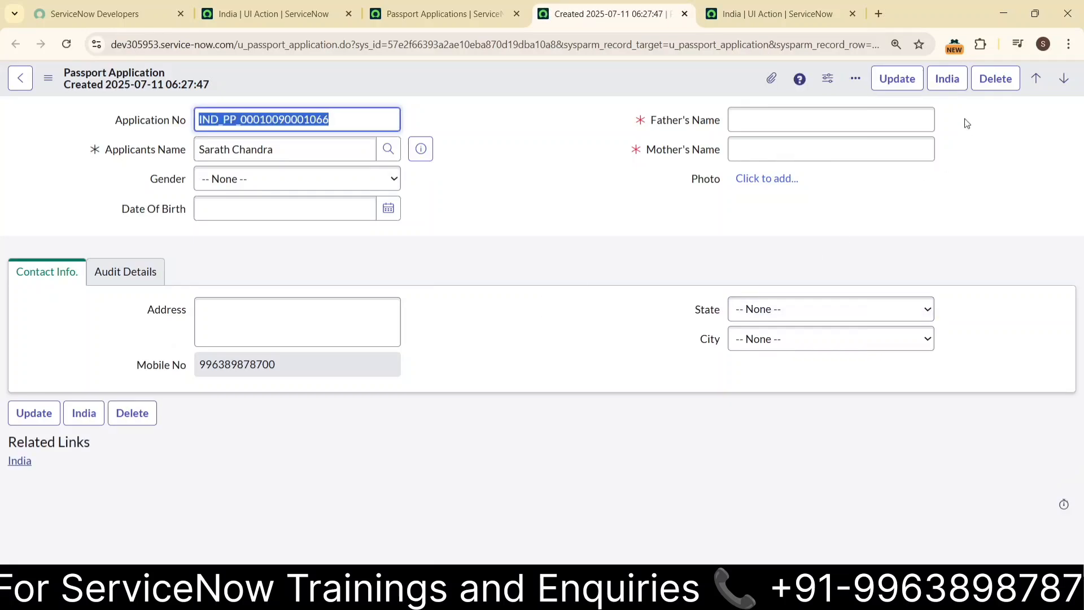
# - Fill in the mandatory Father's Name and Mother's Name on the passport application and run the India related link
pyautogui.click(19, 461)
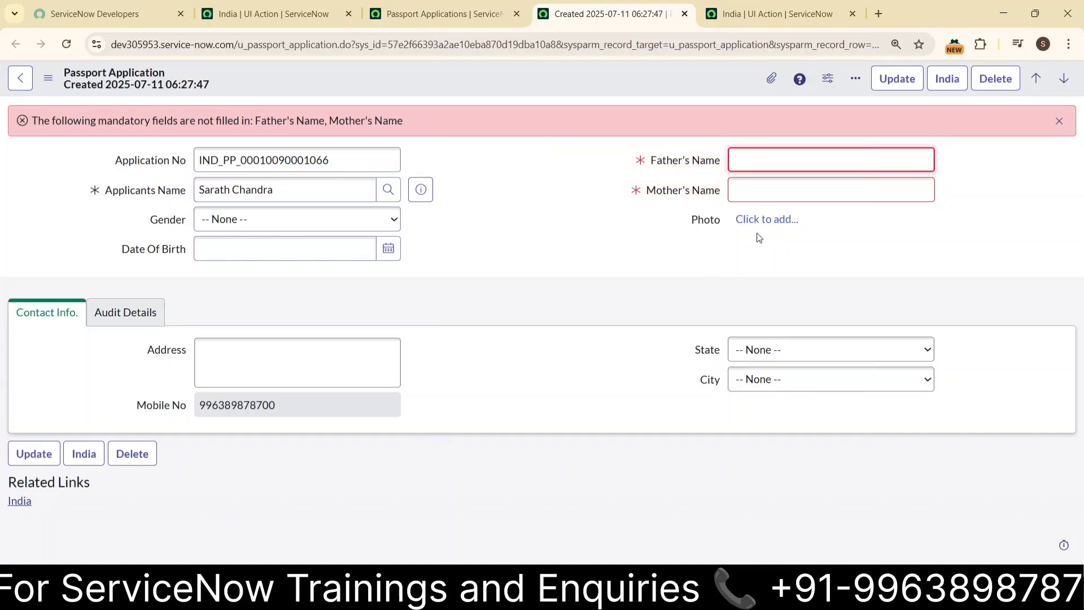
pyautogui.write('cs')
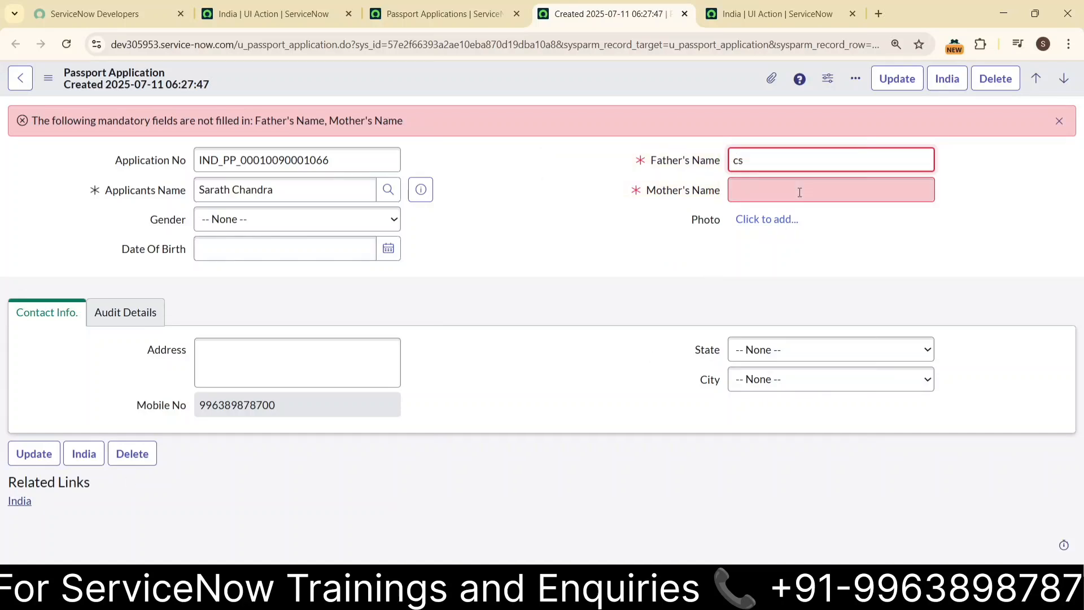
pyautogui.click(800, 192)
pyautogui.write('sa')
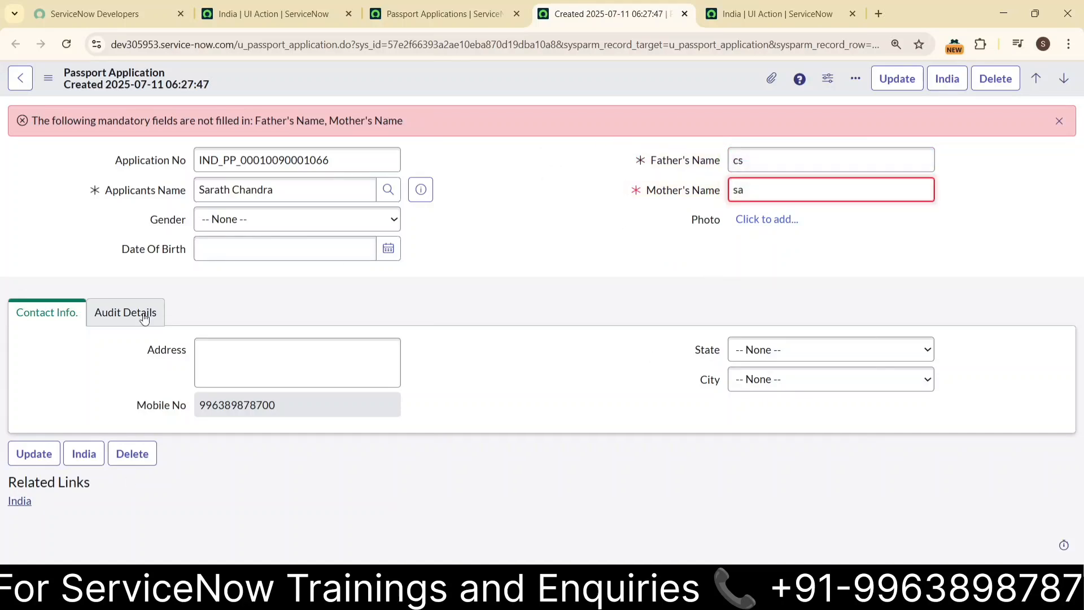
pyautogui.click(28, 503)
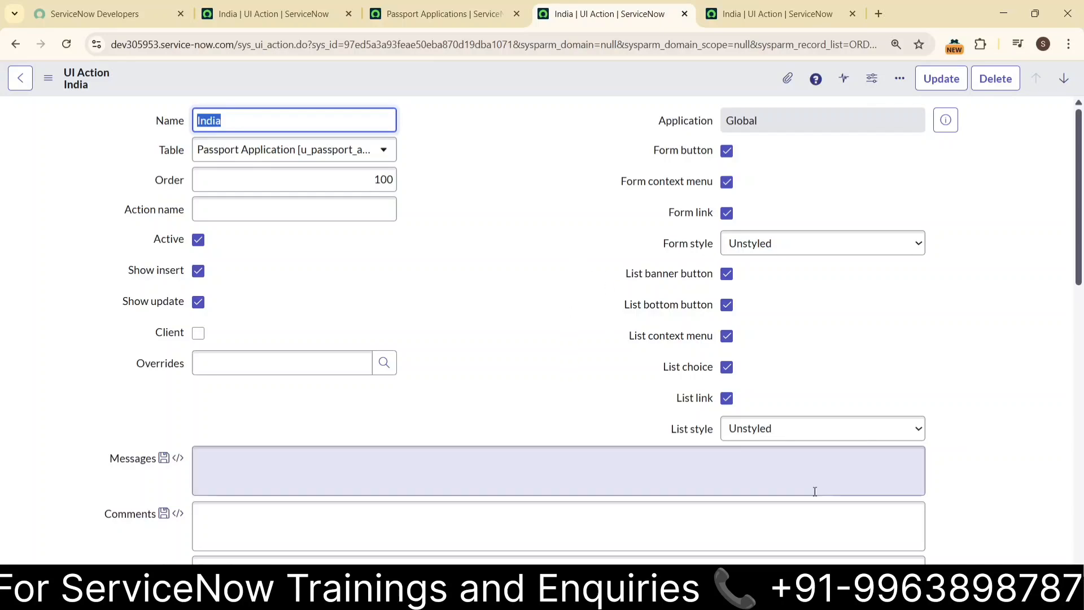
# - Switch to the Notepad notes and add a second Path section reading >>All---sys_ui_action.LIST/list, copying the table name from the India record's URL
pyautogui.click(763, 595)
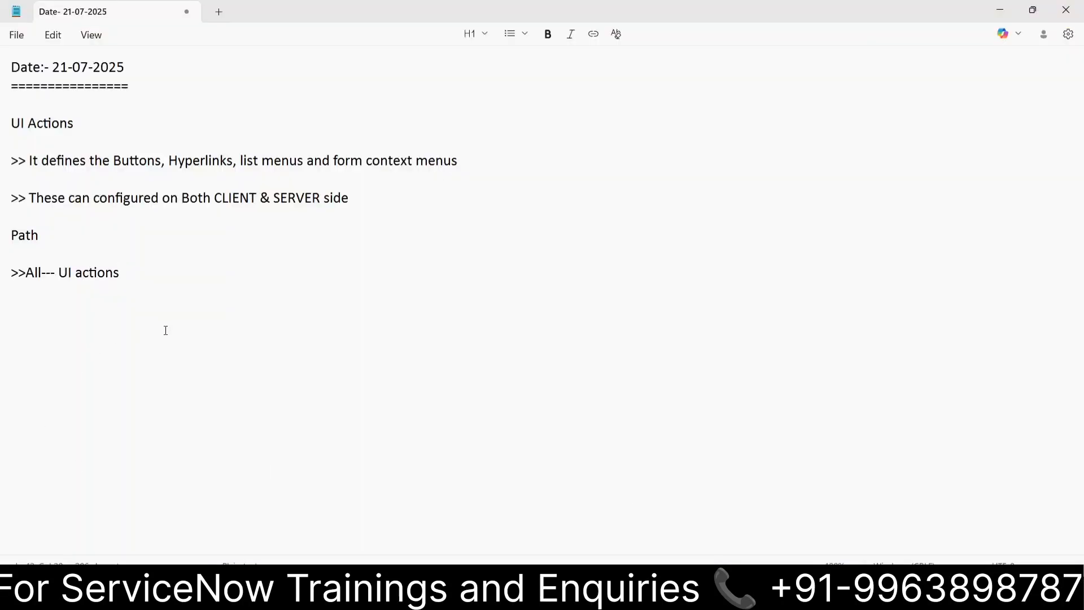
pyautogui.press('Return')
pyautogui.write('Path  ')
pyautogui.write('>>')
pyautogui.write('All---')
pyautogui.hotkey('alt', 'Tab')
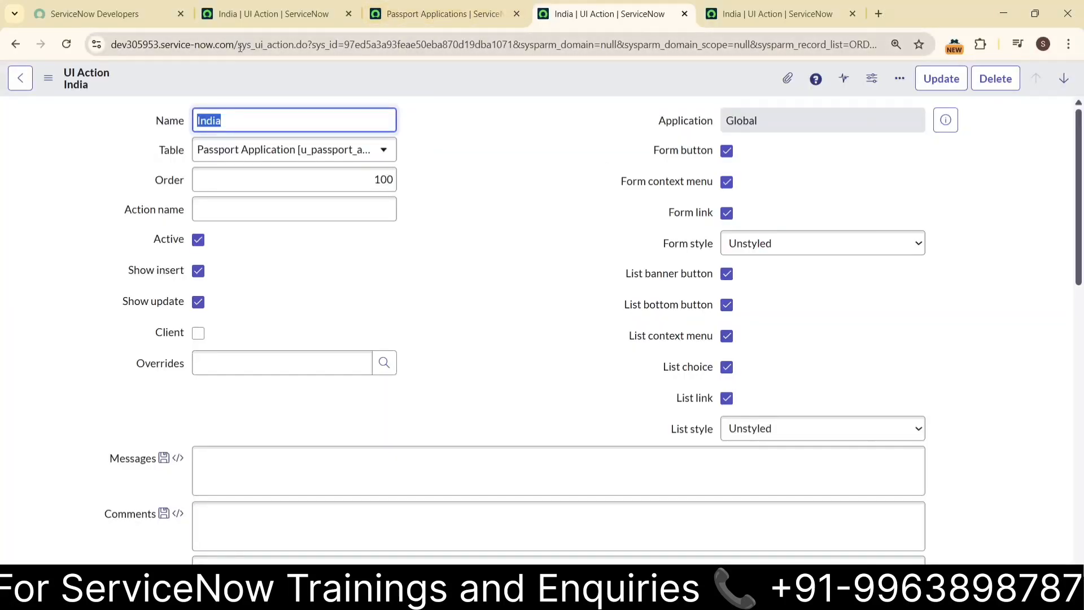
pyautogui.moveTo(237, 44); pyautogui.dragTo(298, 44)
pyautogui.hotkey('ctrl', 'c')
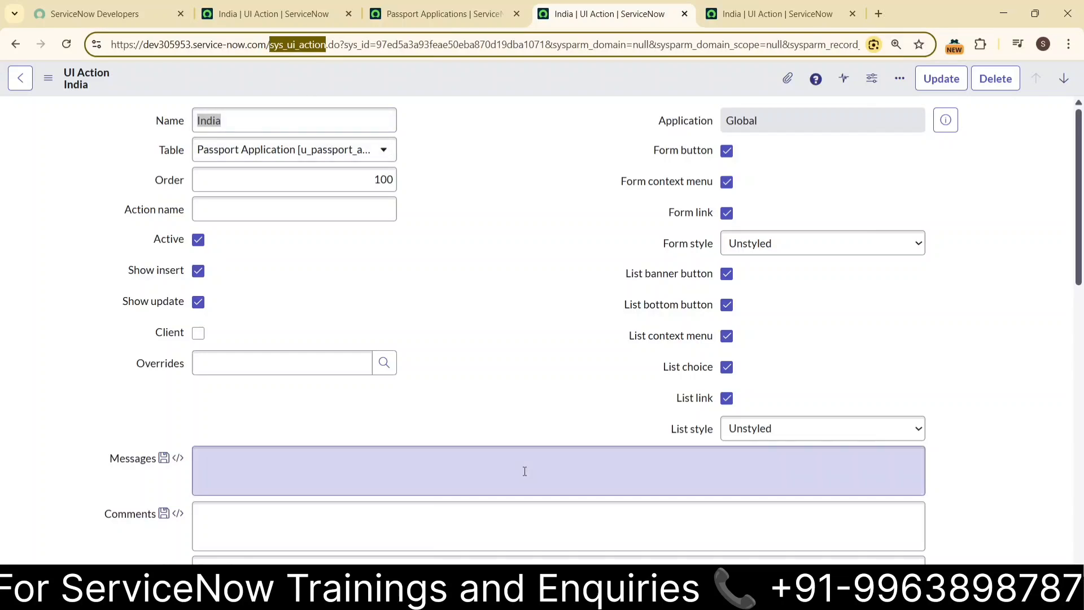
pyautogui.hotkey('alt', 'Tab')
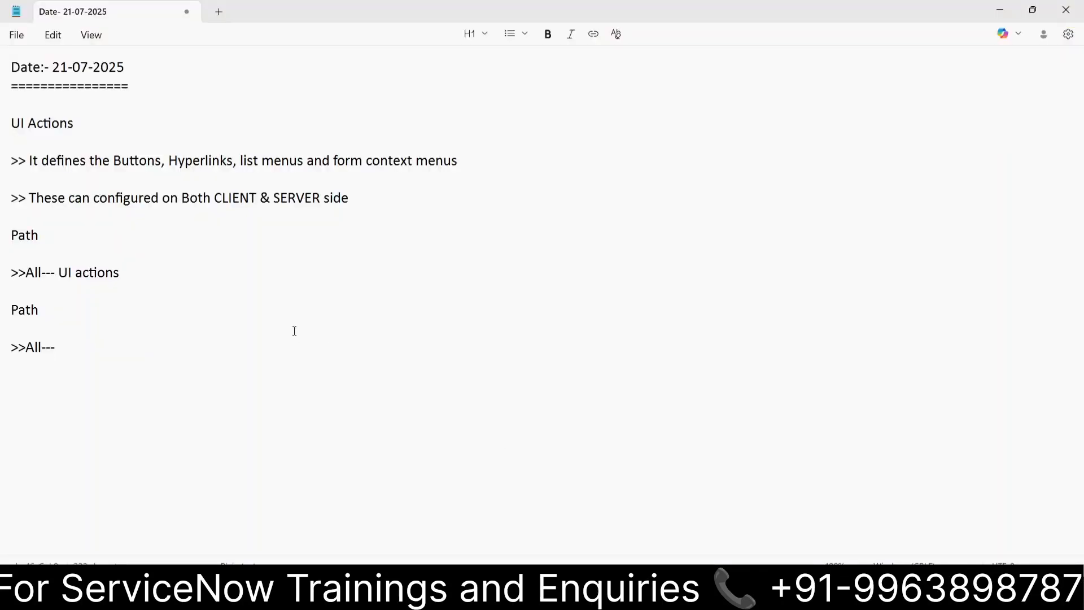
pyautogui.hotkey('ctrl', 'v')
pyautogui.write('.LIST')
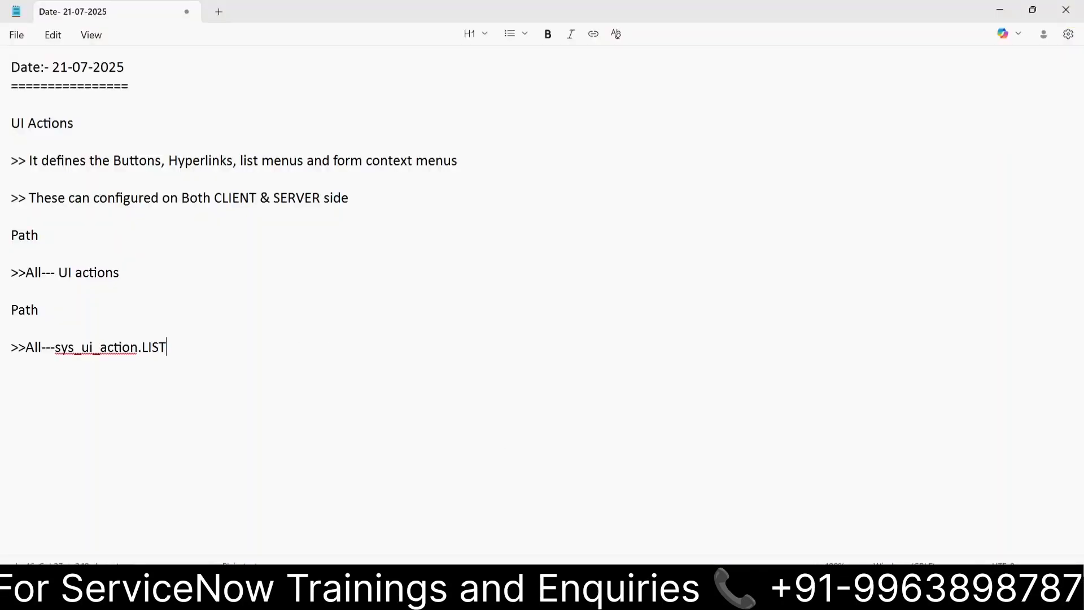
pyautogui.write('/list')
# - Add the form path line >>All---sys_ui_action.do/DO/form/FORM to the notes, below the list path
pyautogui.press('Return')
pyautogui.press('Return')
pyautogui.write('>>All---')
pyautogui.hotkey('ctrl', 'v')
pyautogui.write('.do/')
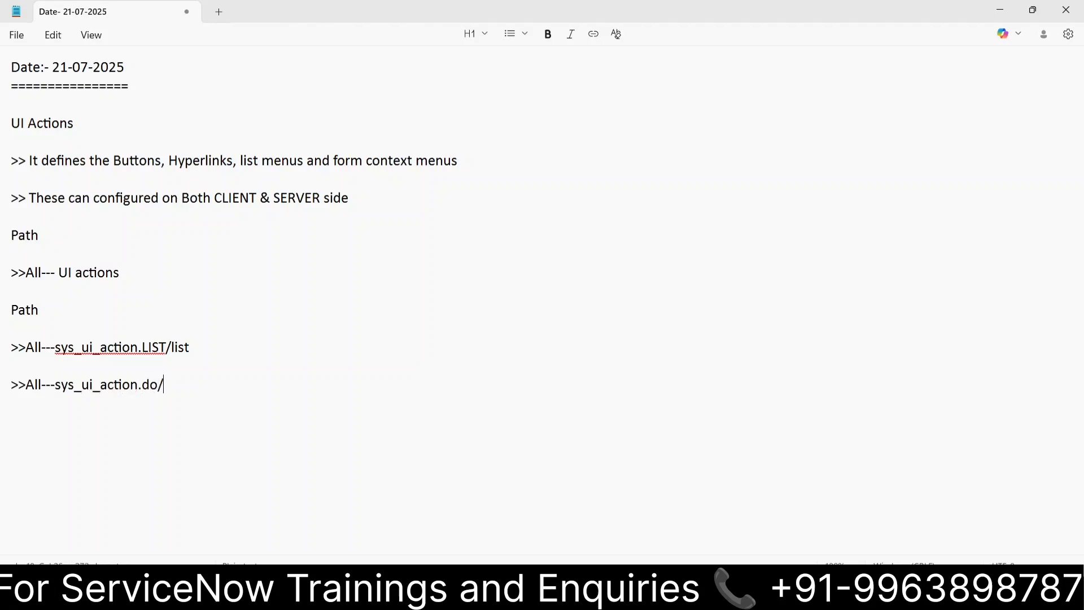
pyautogui.write('DO/form/FOR')
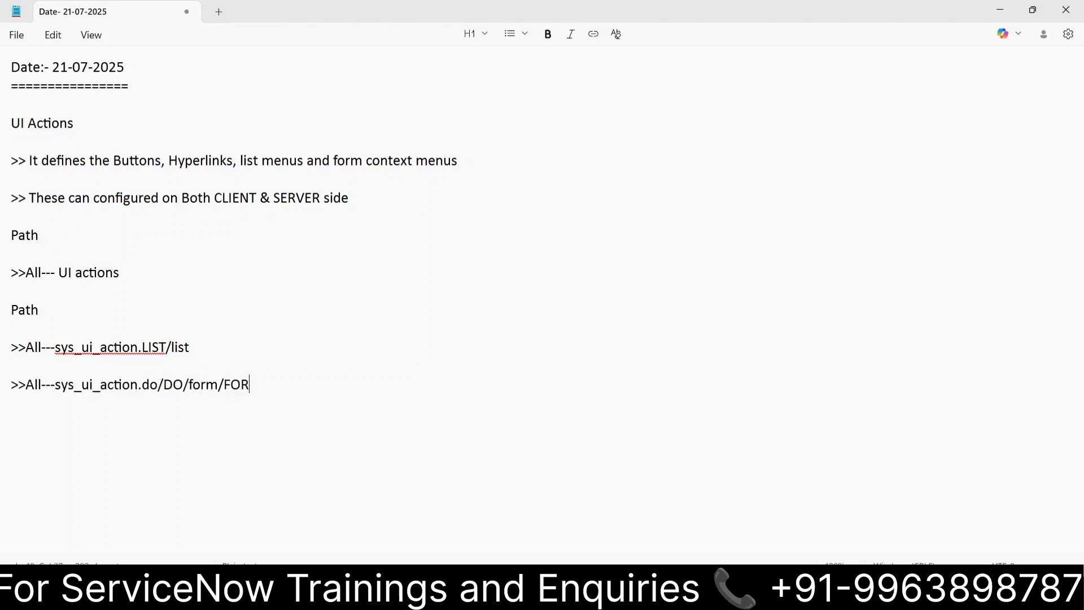
pyautogui.write('M')
# - Insert a large block of blank lines below the path notes and add the heading Example 1
pyautogui.press('Return')
pyautogui.press('Return')
pyautogui.press('Return')
pyautogui.press('Return')
pyautogui.press('Return')
pyautogui.press('Return')
pyautogui.press('Return')
pyautogui.press('Return')
pyautogui.press('Return')
pyautogui.press('Return')
pyautogui.press('Return')
pyautogui.press('Return')
pyautogui.press('Return')
pyautogui.press('Return')
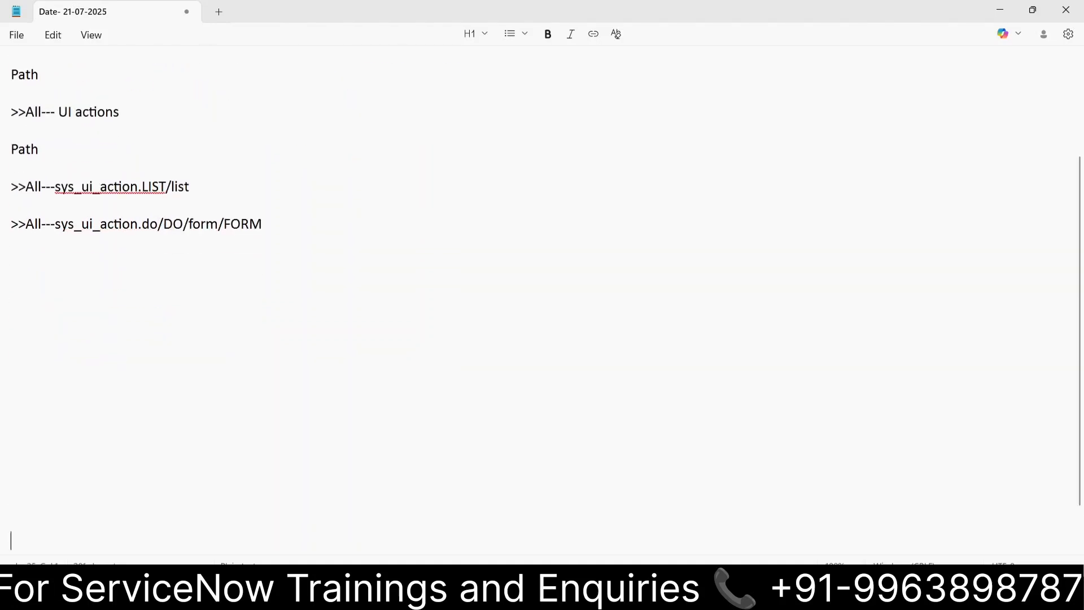
pyautogui.click(32, 100)
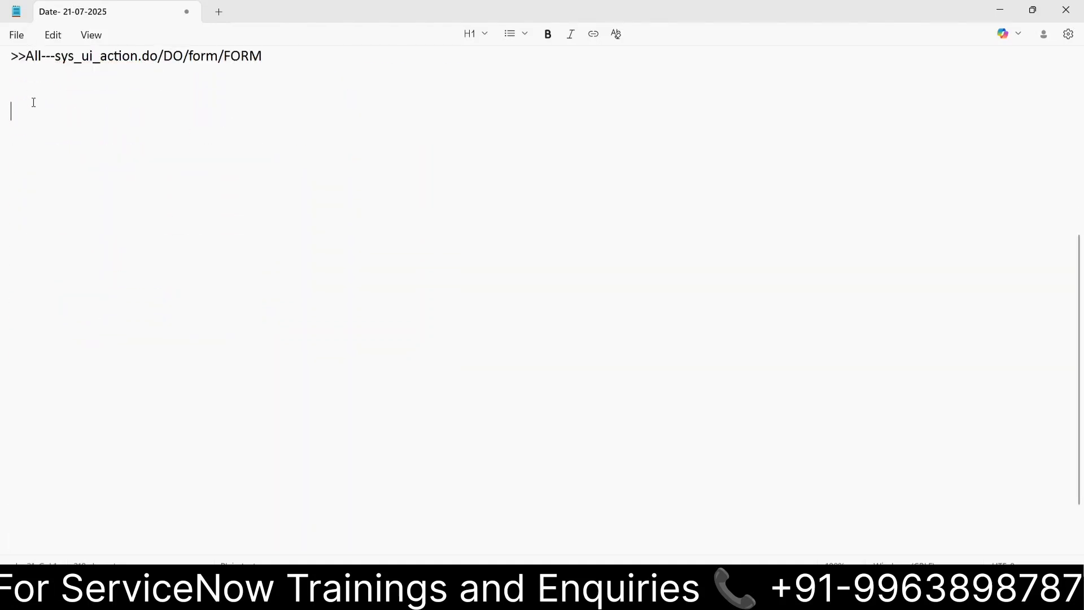
pyautogui.press('Return')
pyautogui.press('Return')
pyautogui.press('Return')
pyautogui.press('Return')
pyautogui.press('Return')
pyautogui.press('Return')
pyautogui.press('Return')
pyautogui.press('Return')
pyautogui.press('Return')
pyautogui.press('Return')
pyautogui.press('Return')
pyautogui.press('Return')
pyautogui.press('Return')
pyautogui.press('Return')
pyautogui.press('Return')
pyautogui.press('Return')
pyautogui.press('Return')
pyautogui.press('Return')
pyautogui.press('Return')
pyautogui.press('Return')
pyautogui.press('Return')
pyautogui.press('Return')
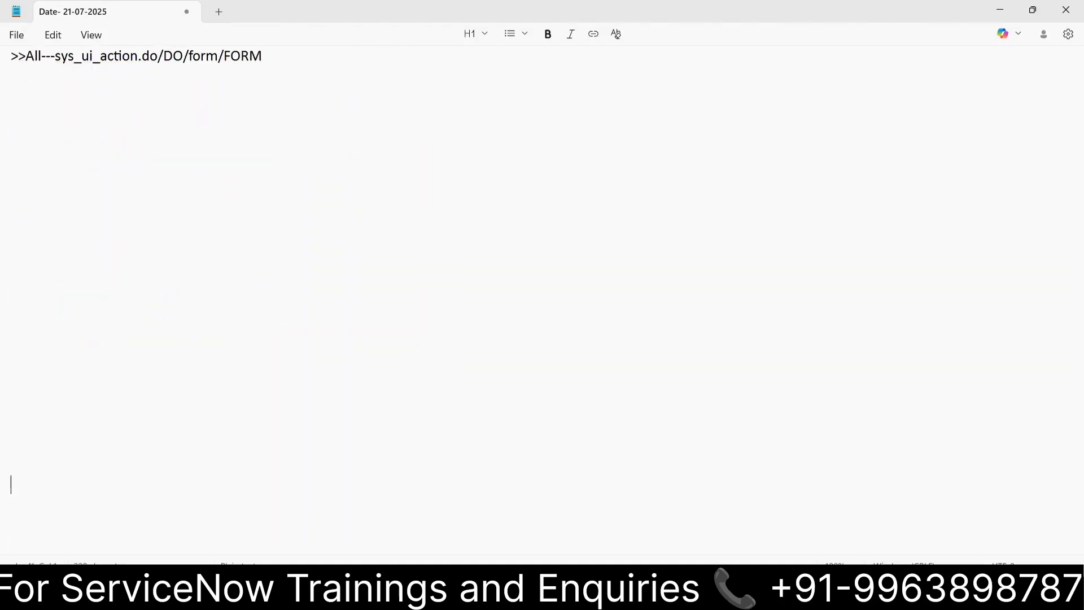
pyautogui.press('Return')
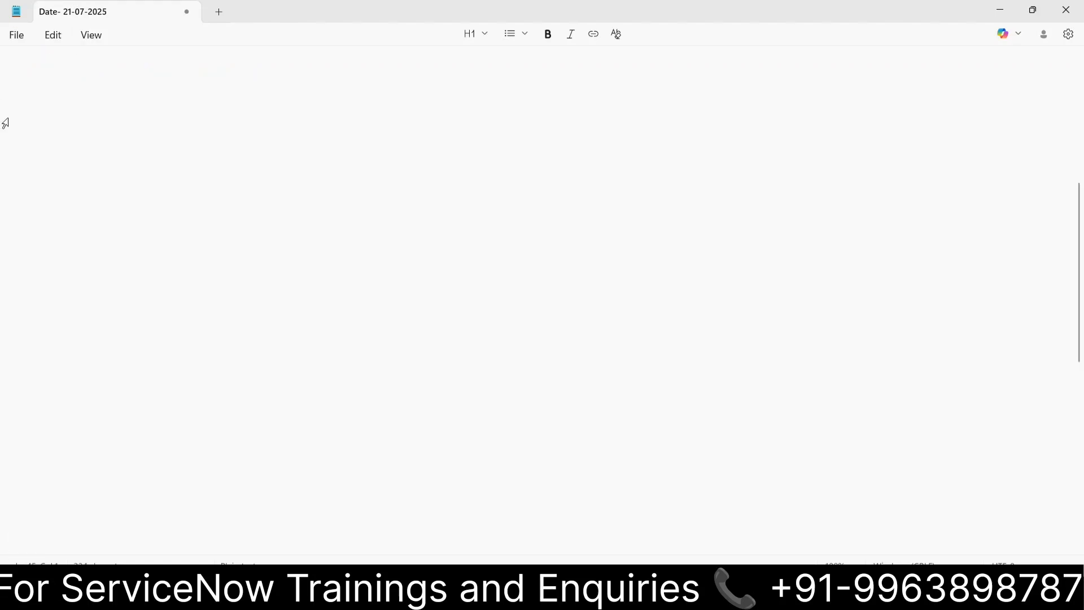
pyautogui.write('Example 1')
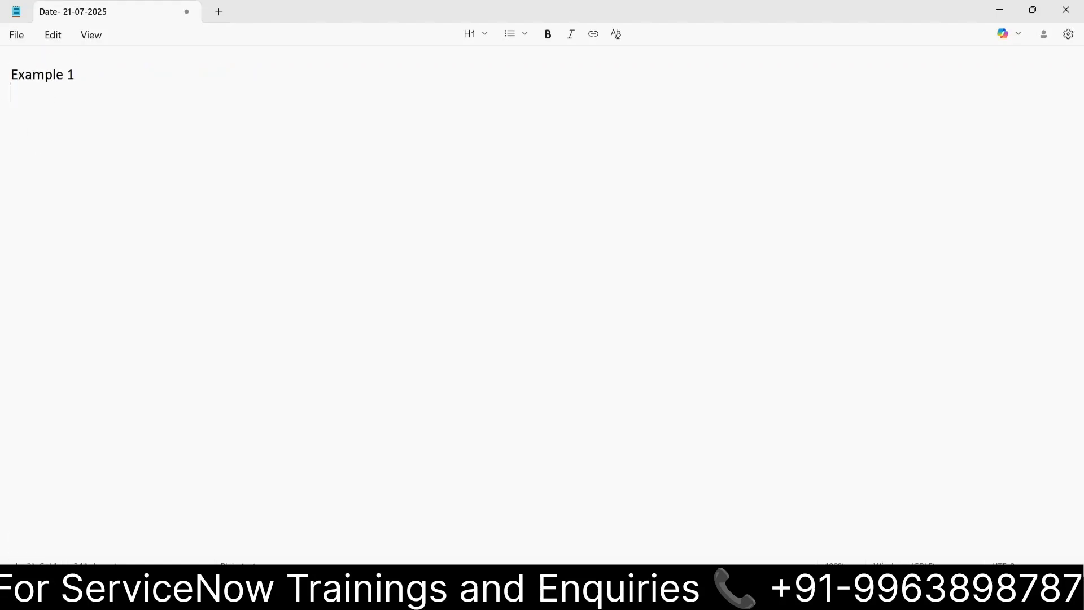
# - Write "Create a Button in the INCIDENT form, when user clicks on it the ticket should assign to the CLIU ( current Logged in User)"
pyautogui.press('Return')
pyautogui.write('Create a Button in the form')
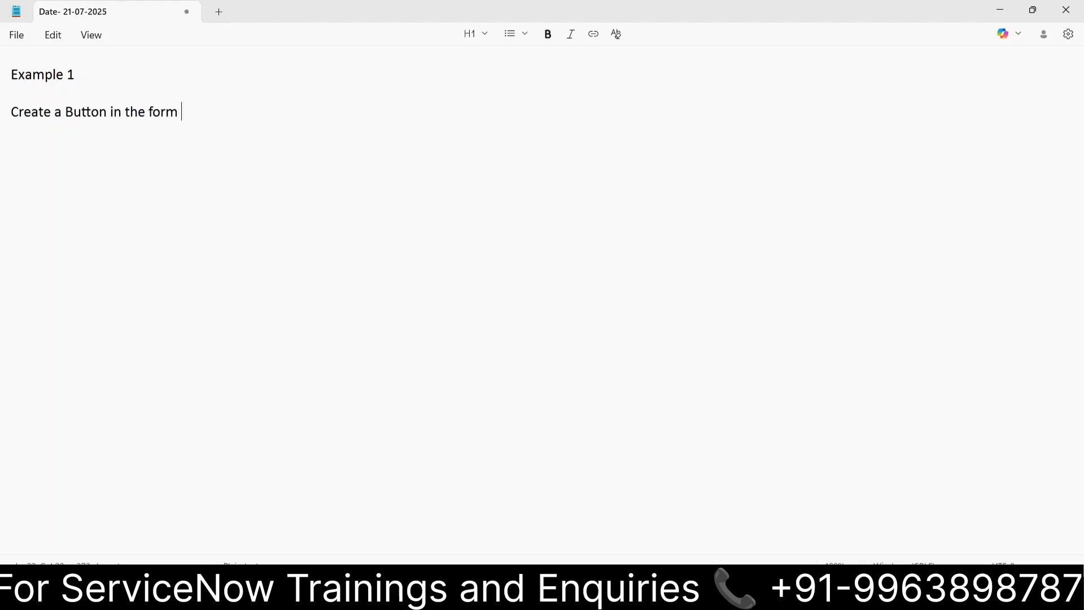
pyautogui.press('BackSpace')
pyautogui.press('BackSpace')
pyautogui.press('BackSpace')
pyautogui.press('BackSpace')
pyautogui.press('BackSpace')
pyautogui.write('INCIDENT form')
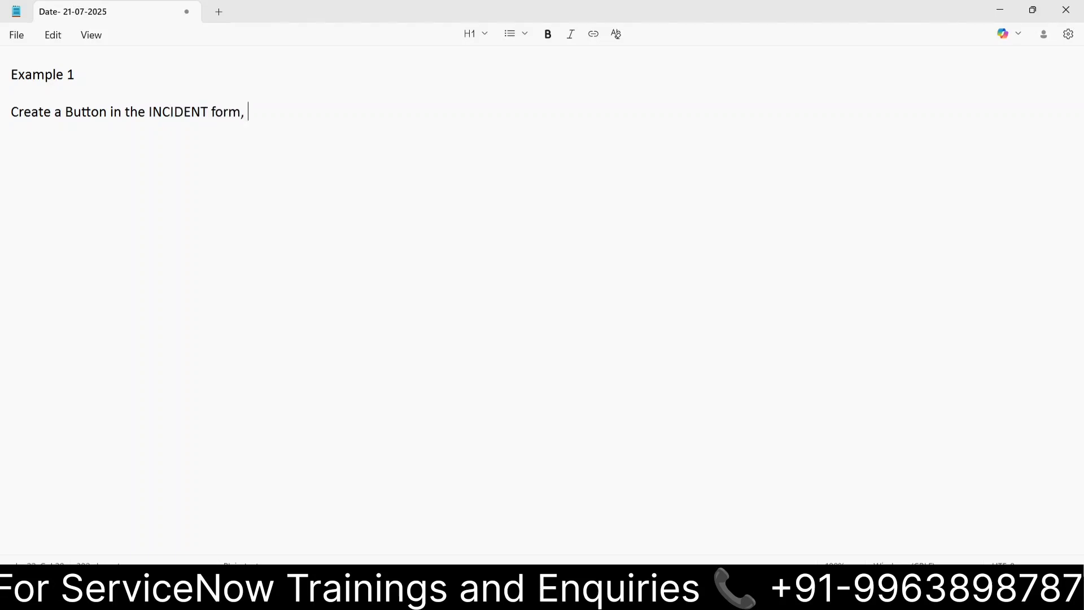
pyautogui.write(', when user clicks')
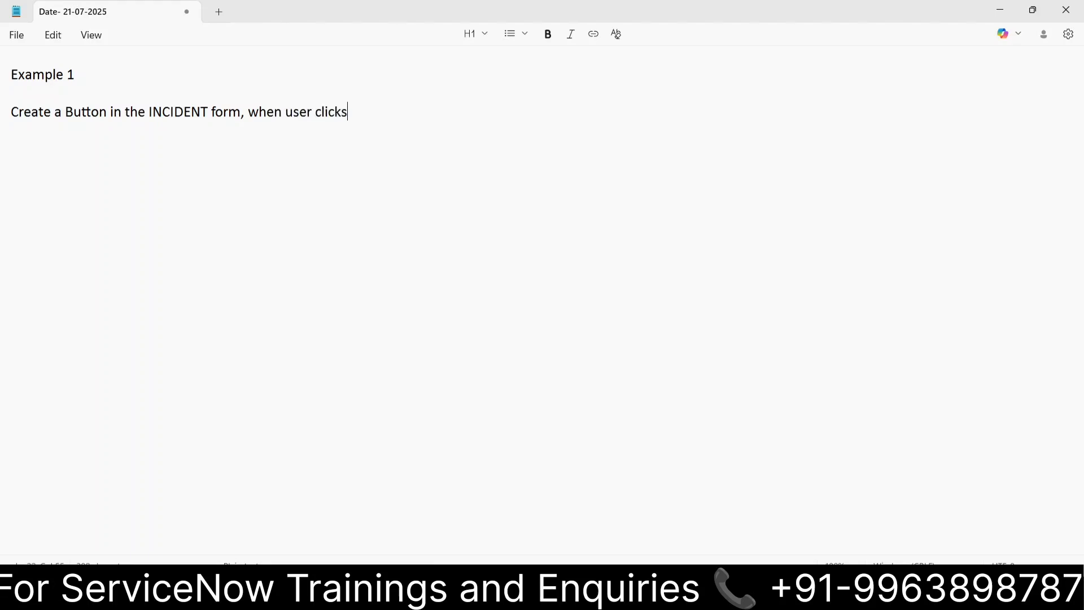
pyautogui.write(' on it the ticket shoil')
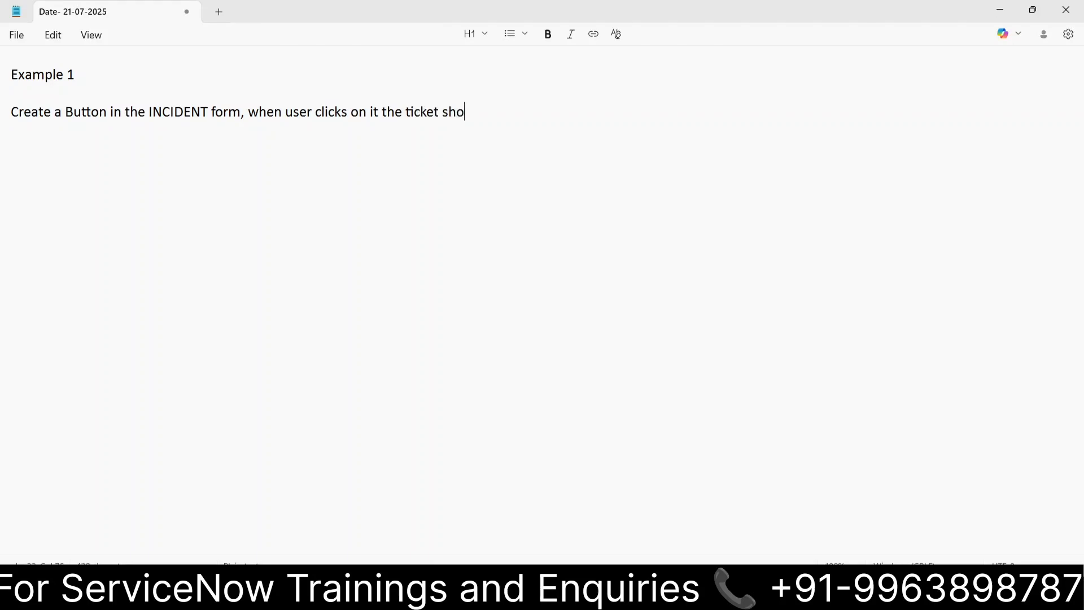
pyautogui.press('BackSpace')
pyautogui.press('BackSpace')
pyautogui.write('uld assign to th')
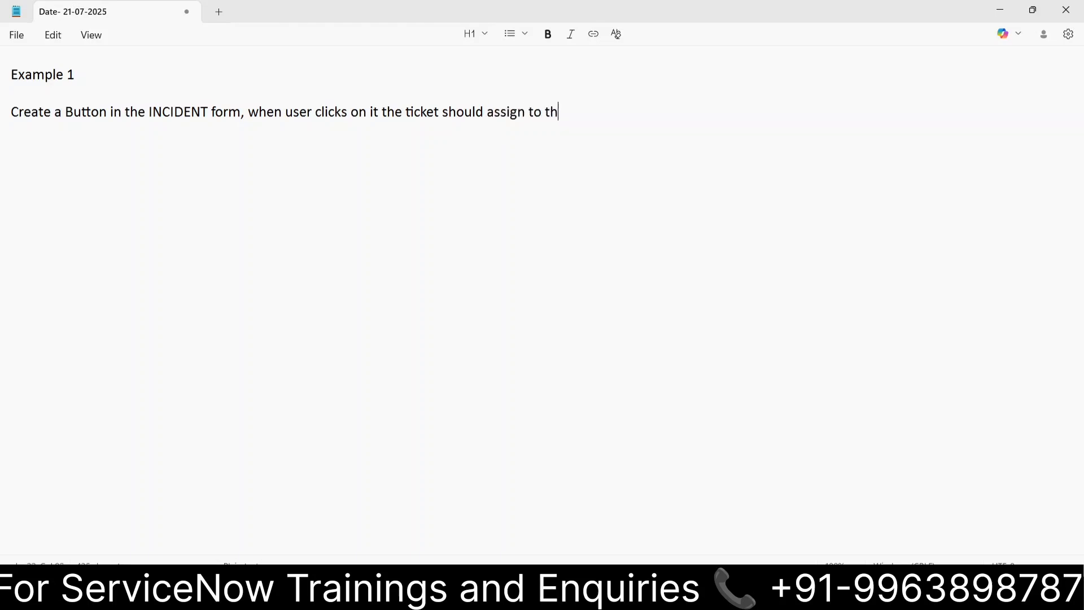
pyautogui.write('e CLIU ( current Logged i')
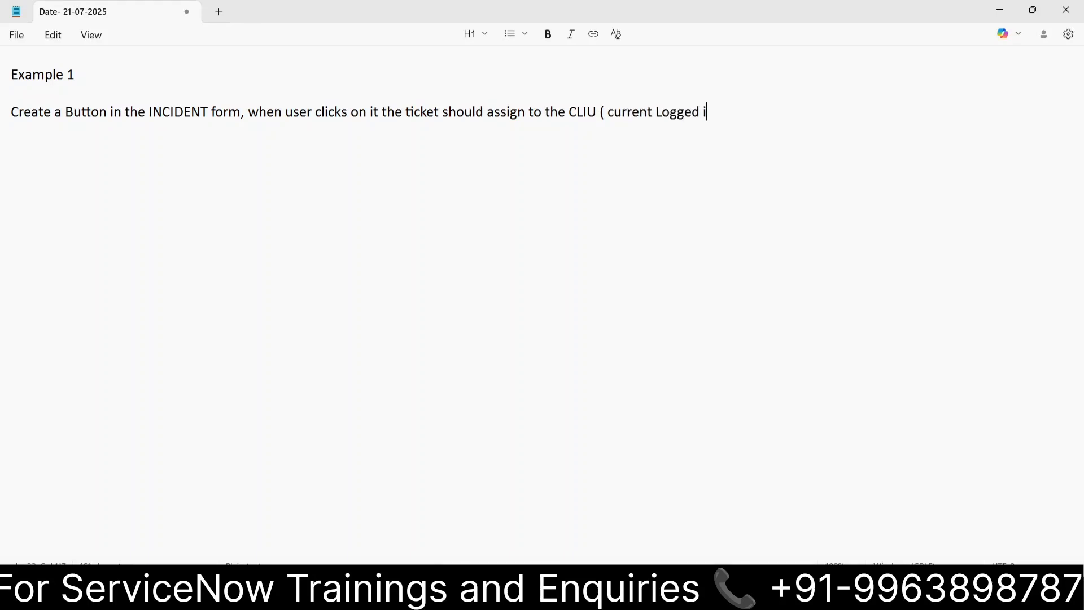
pyautogui.write('n User)')
pyautogui.press('Return')
pyautogui.press('Return')
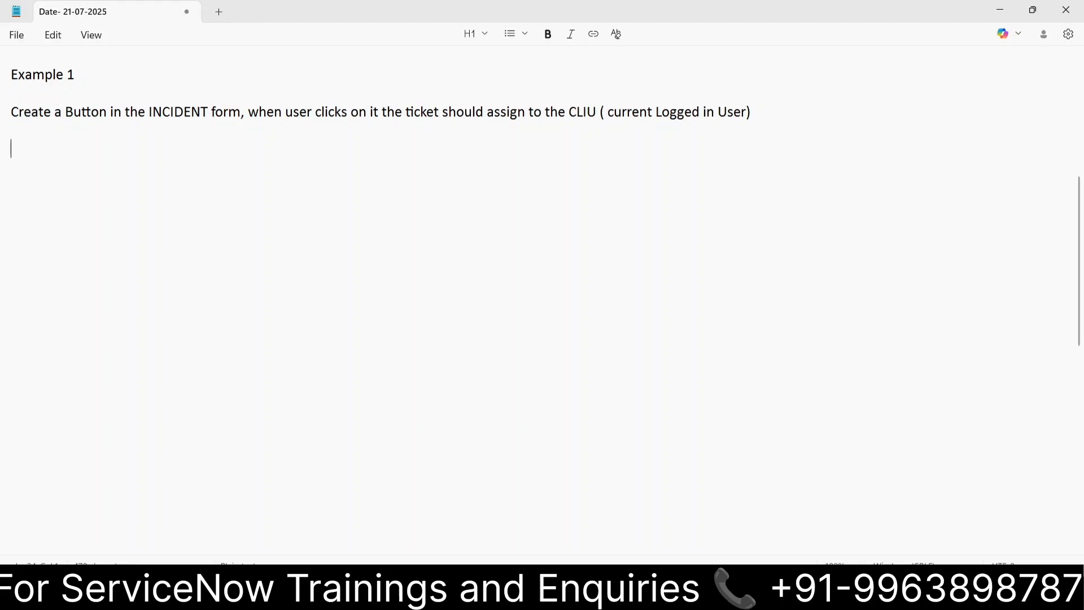
# - Switch to the India UI action in the browser and open a new UI Action record by replacing the sys_id value in the URL with -1
pyautogui.hotkey('alt', 'Tab')
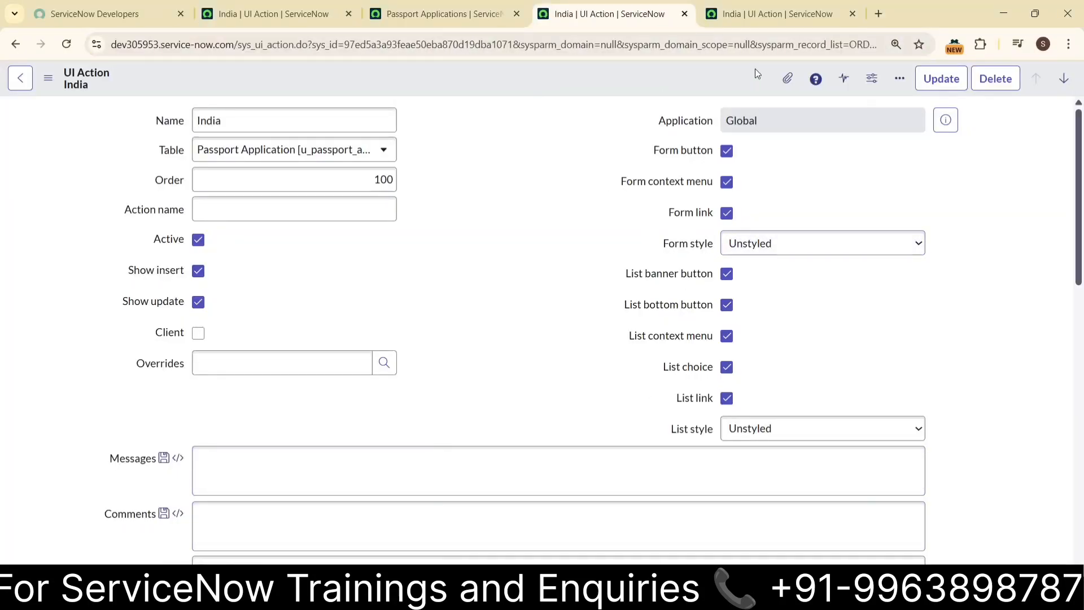
pyautogui.click(747, 16)
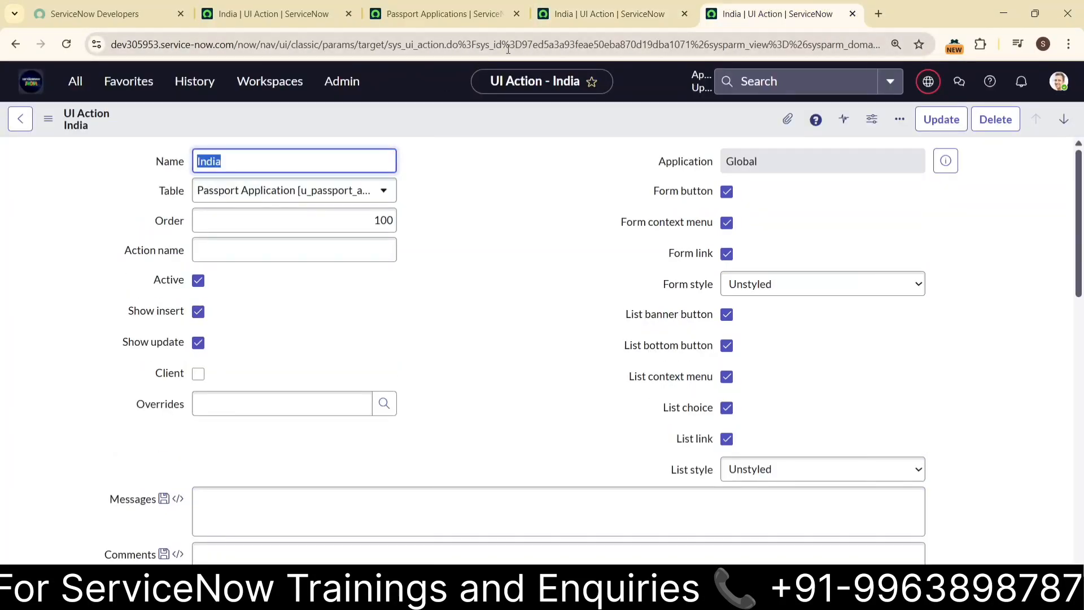
pyautogui.moveTo(511, 45); pyautogui.dragTo(698, 55)
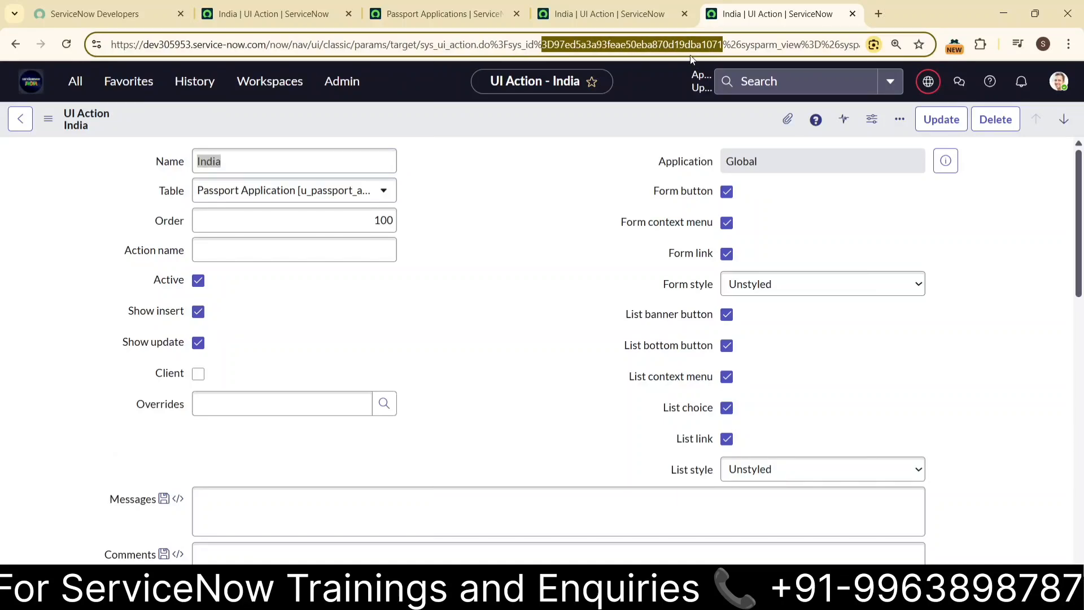
pyautogui.write('-1%')
pyautogui.press('Return')
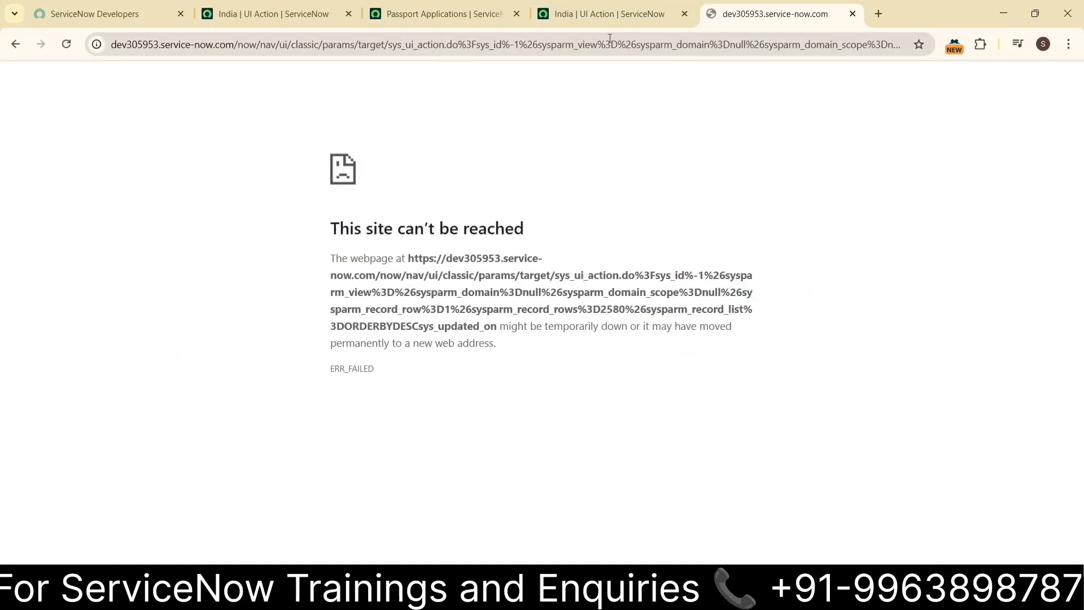
pyautogui.click(511, 44)
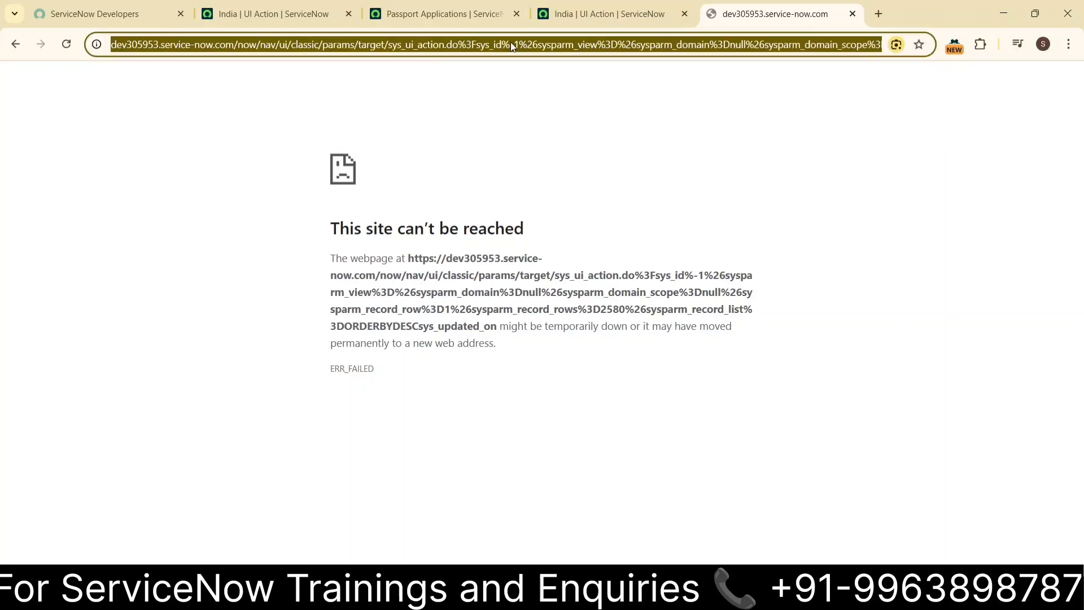
pyautogui.click(512, 44)
pyautogui.press('BackSpace')
pyautogui.press('Return')
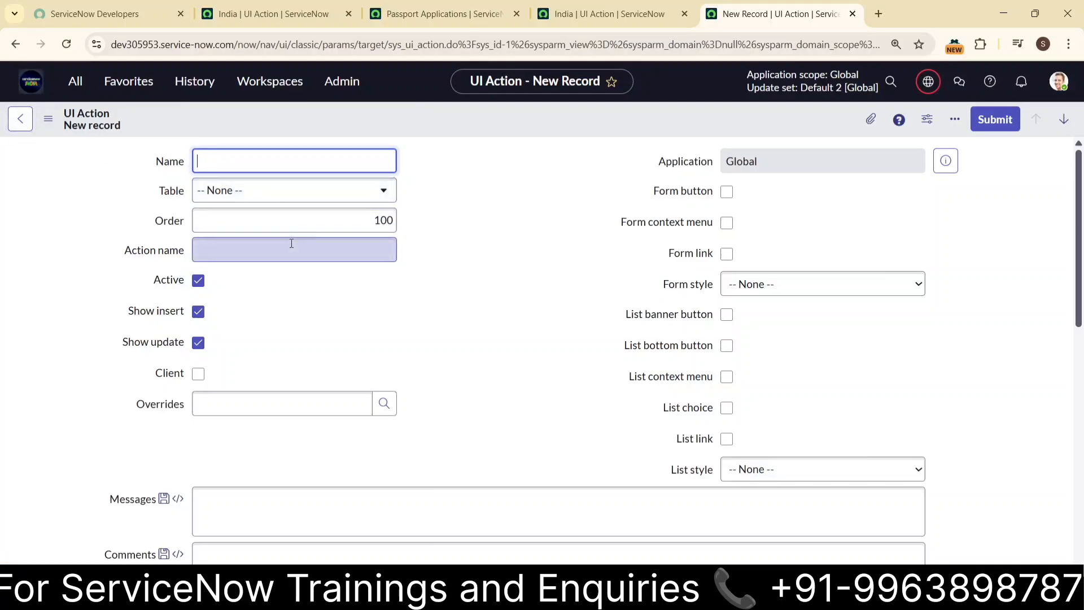
# - Set the UI action's name to Assign To Me, its table to Incident [incident] and its action name to assign_to_me
pyautogui.write('Assign')
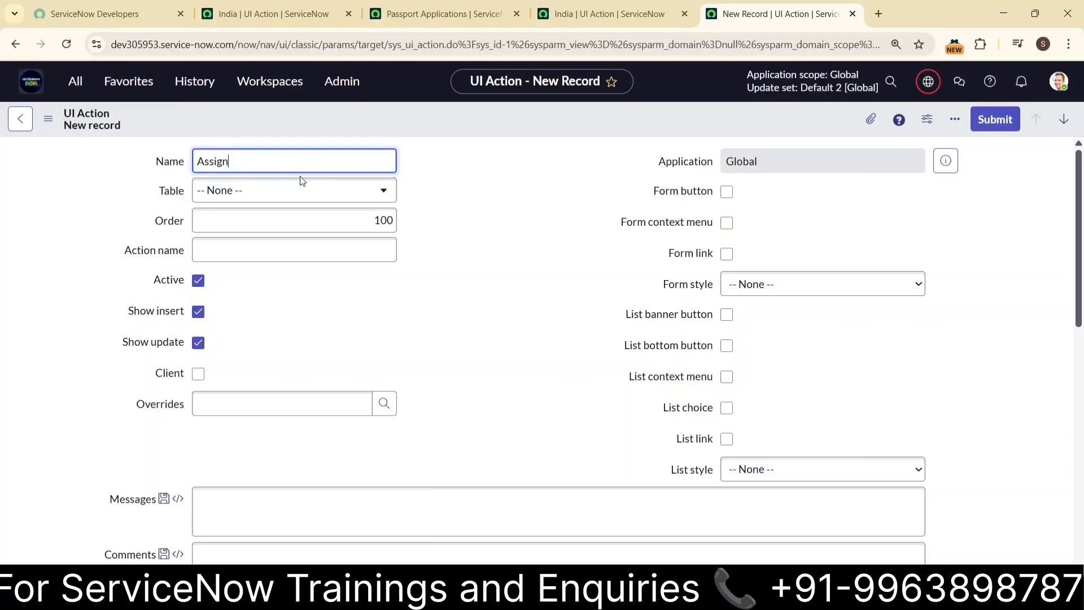
pyautogui.write(' To Me')
pyautogui.click(347, 189)
pyautogui.write('incide')
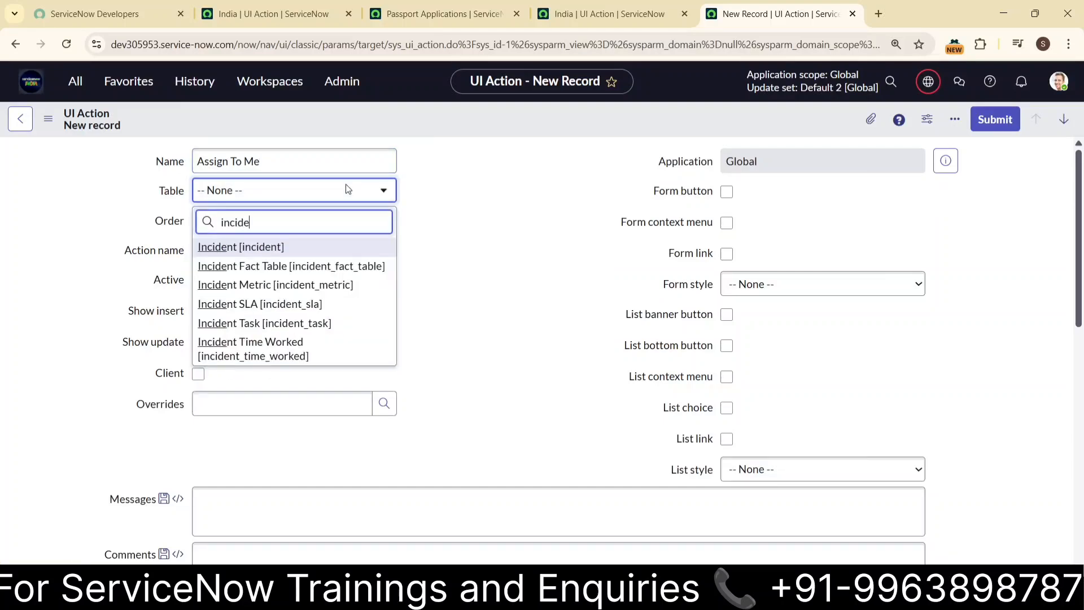
pyautogui.click(291, 254)
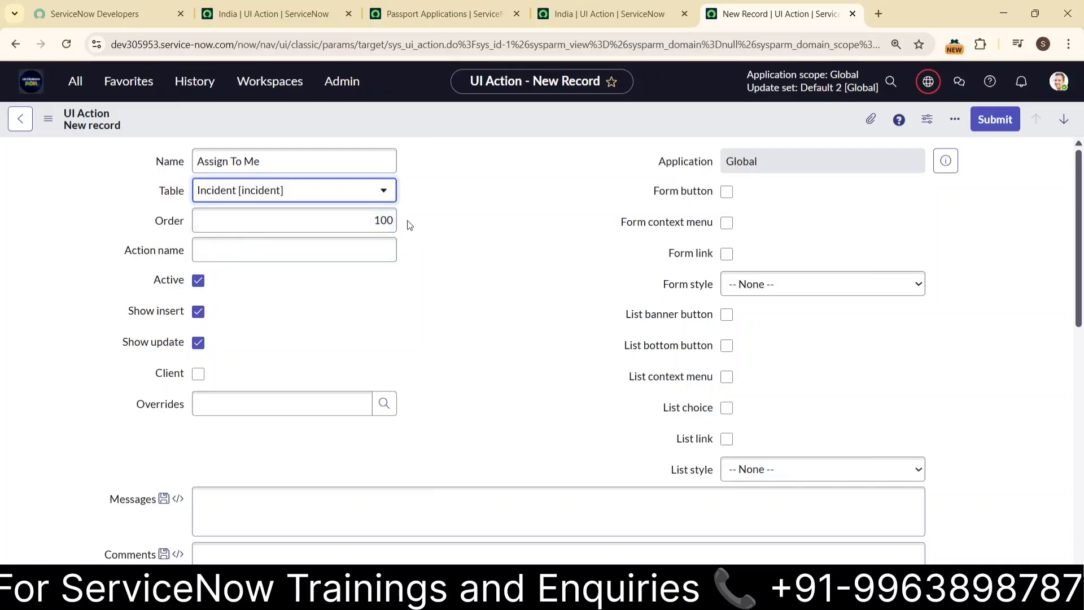
pyautogui.click(364, 247)
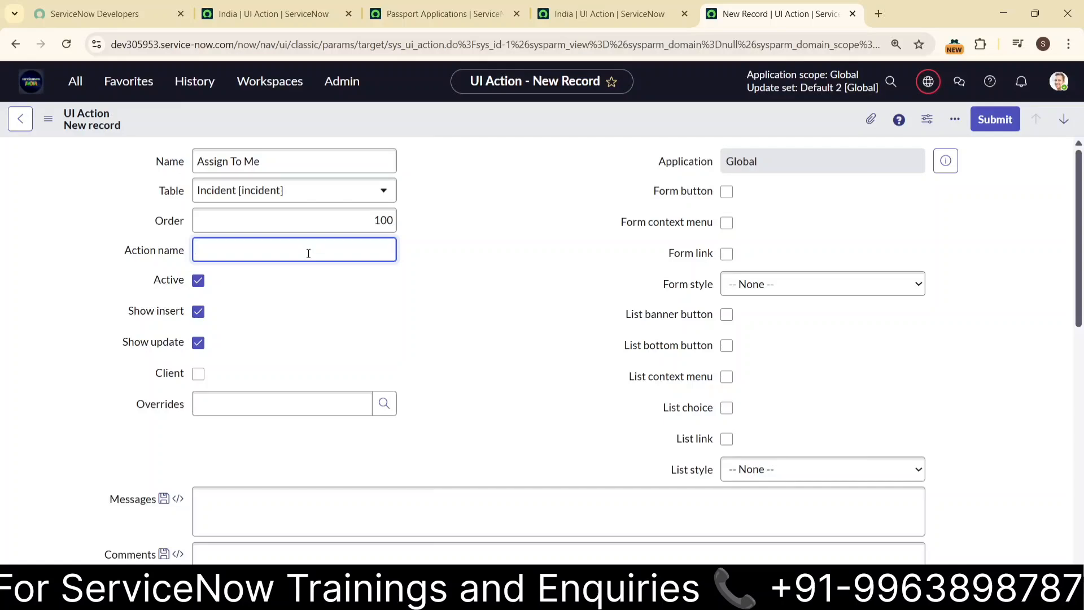
pyautogui.write('ssign_to_me')
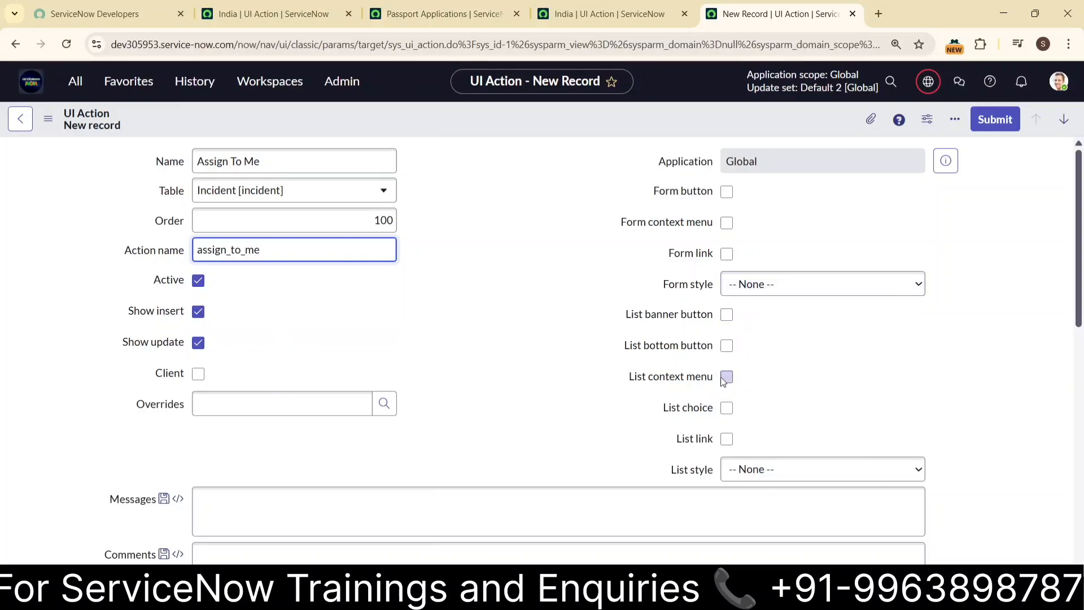
# - Enable the list banner button, bottom button, context menu, choice and link options, and set the list style to Destructive
pyautogui.click(728, 313)
pyautogui.click(727, 346)
pyautogui.click(727, 376)
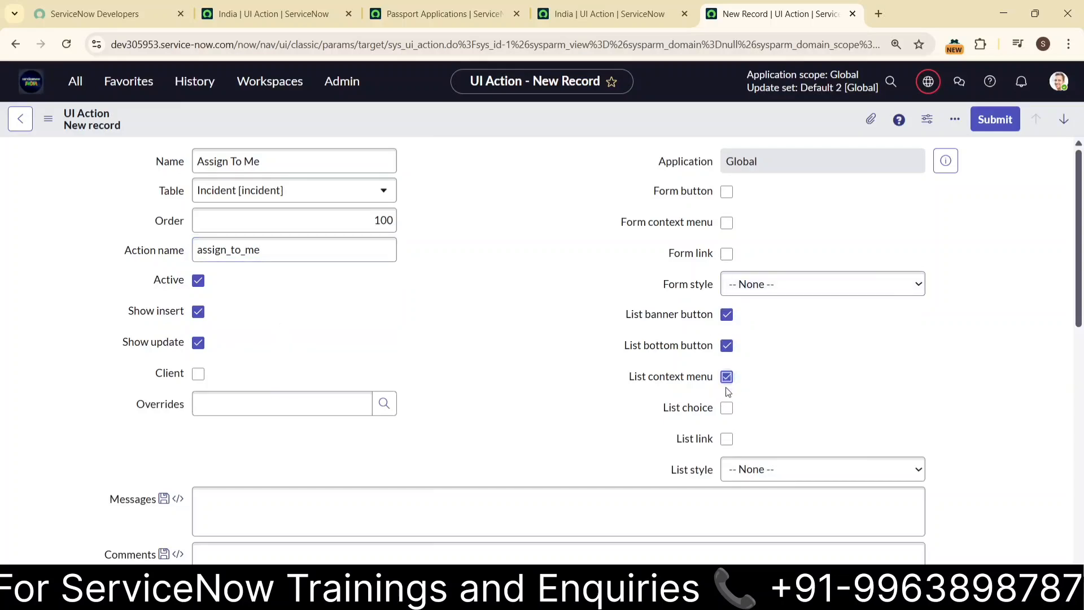
pyautogui.click(727, 408)
pyautogui.click(726, 439)
pyautogui.click(838, 475)
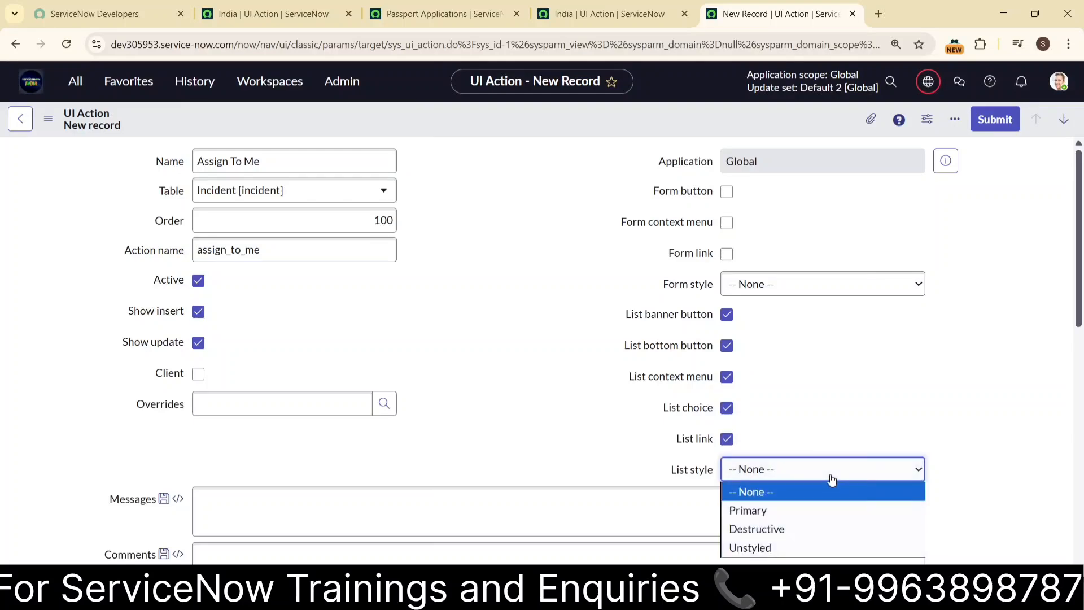
pyautogui.click(782, 526)
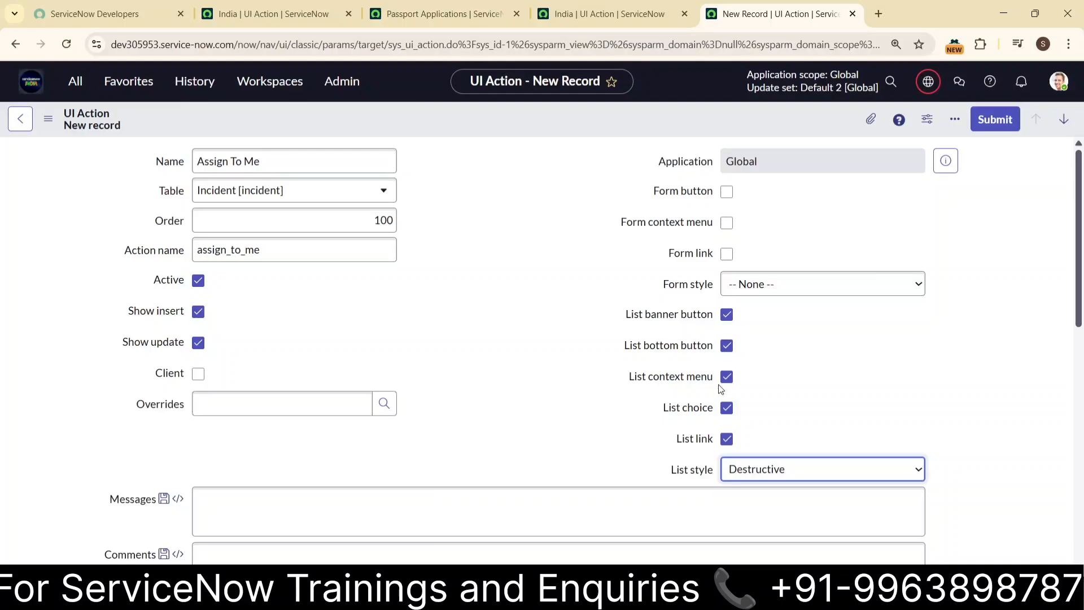
# - Clear the List bottom button, List banner button, List link and List choice options
pyautogui.click(728, 346)
pyautogui.click(727, 314)
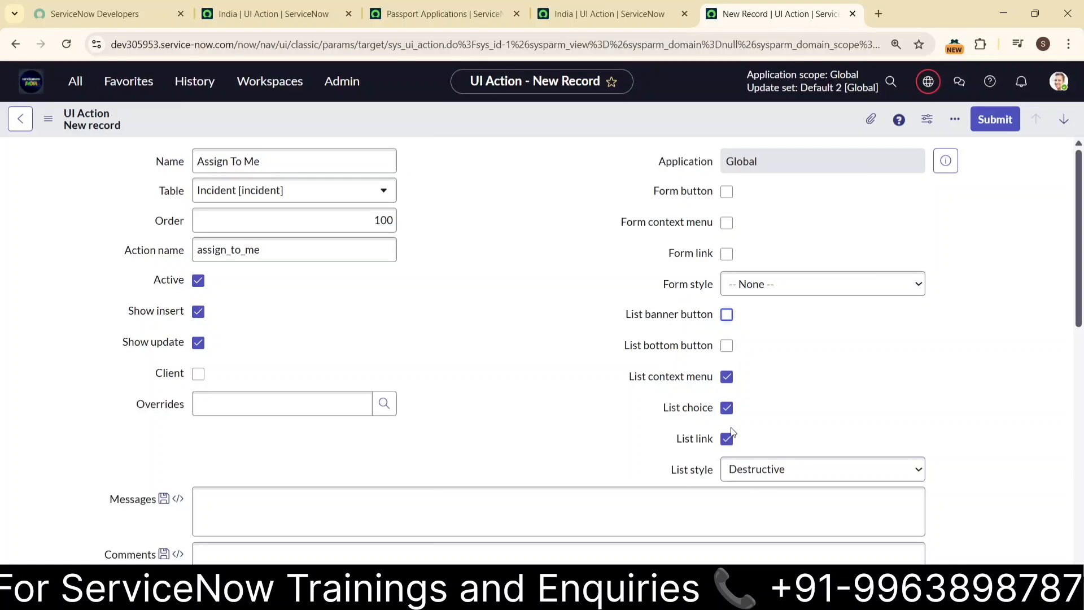
pyautogui.click(727, 439)
pyautogui.click(727, 409)
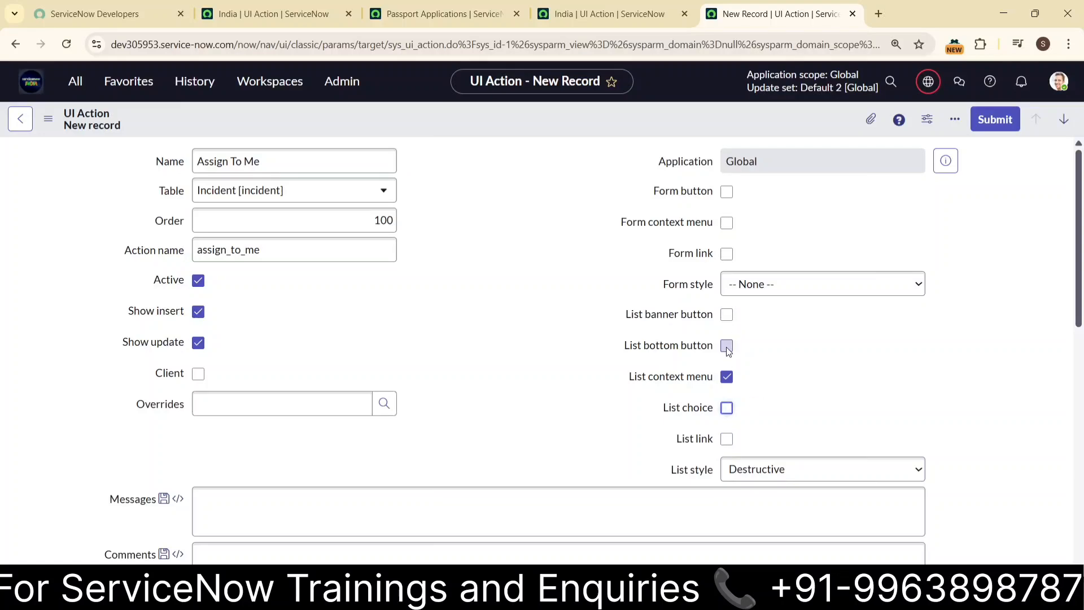
pyautogui.click(727, 407)
# - Write current.assigned_to =gs.getUserID(); on line 3 of the script, below two blank lines
pyautogui.scroll(-5, 500, 373)
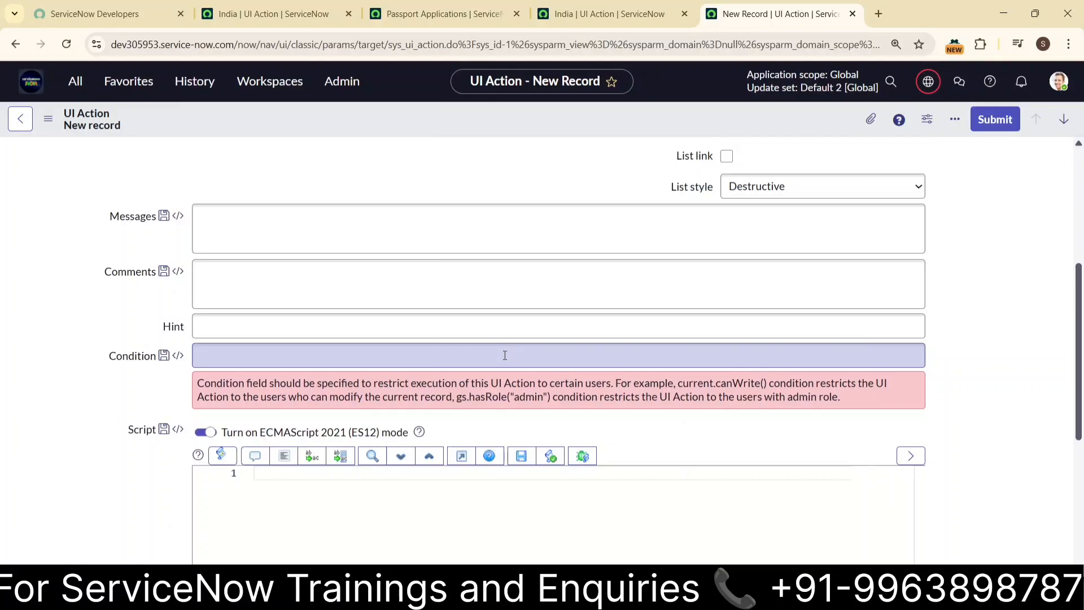
pyautogui.scroll(-3, 497, 367)
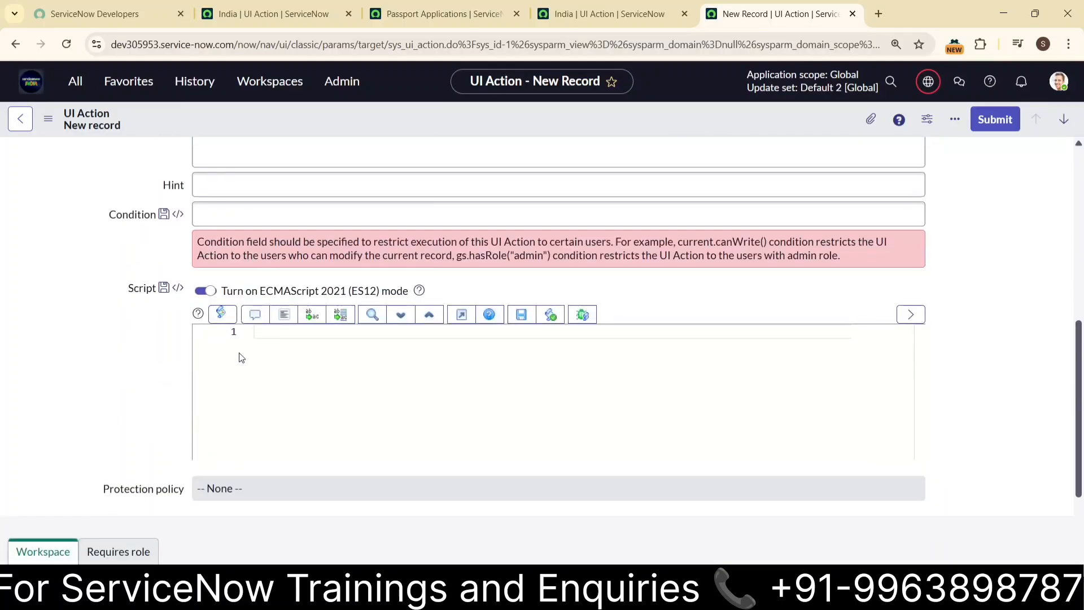
pyautogui.click(295, 339)
pyautogui.press('Return')
pyautogui.press('Return')
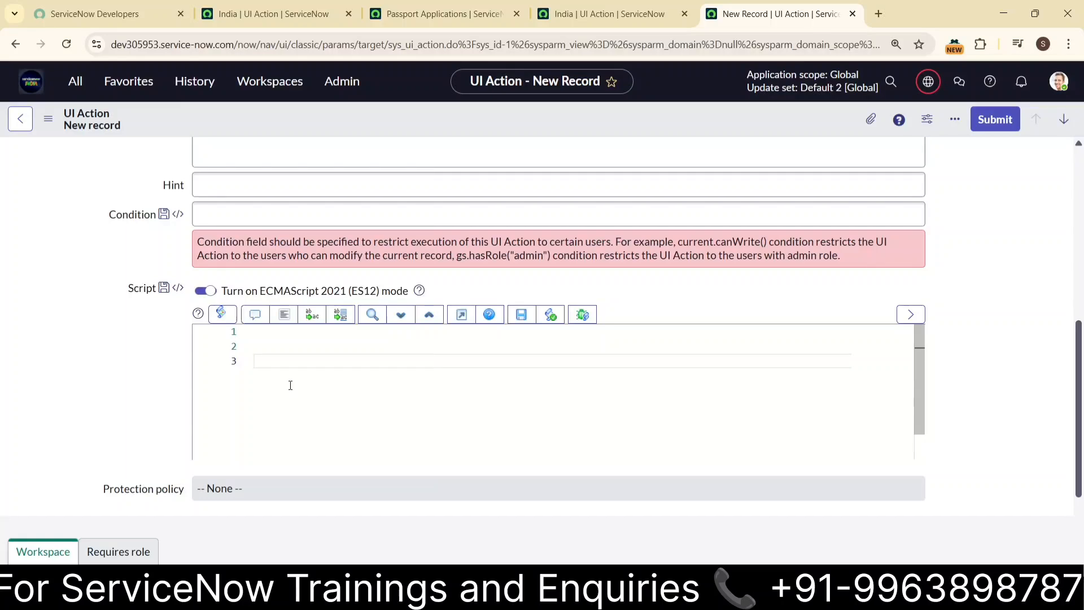
pyautogui.write('c')
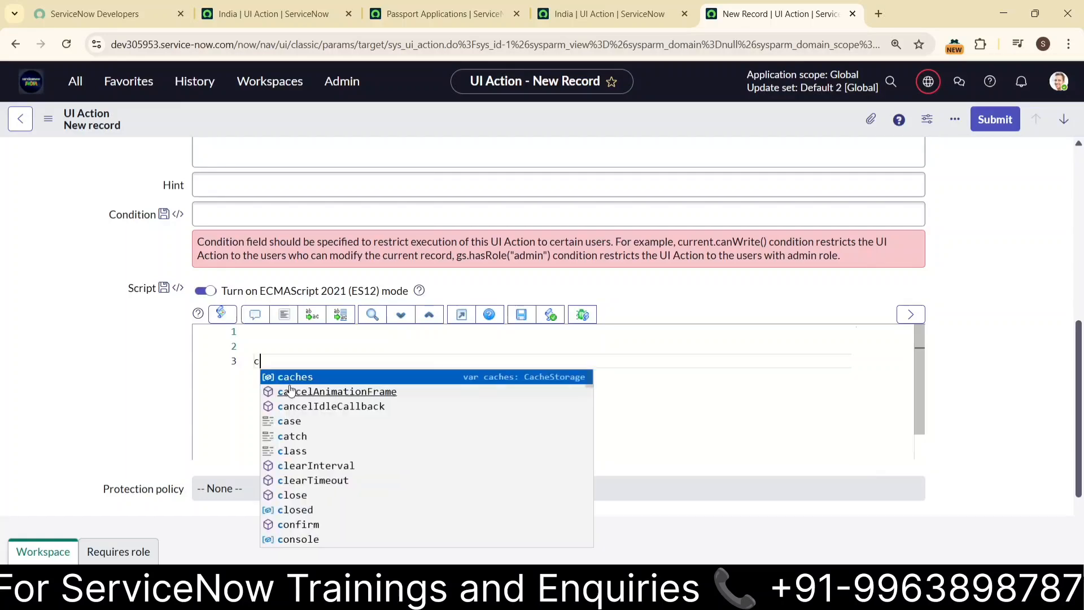
pyautogui.write('urrent')
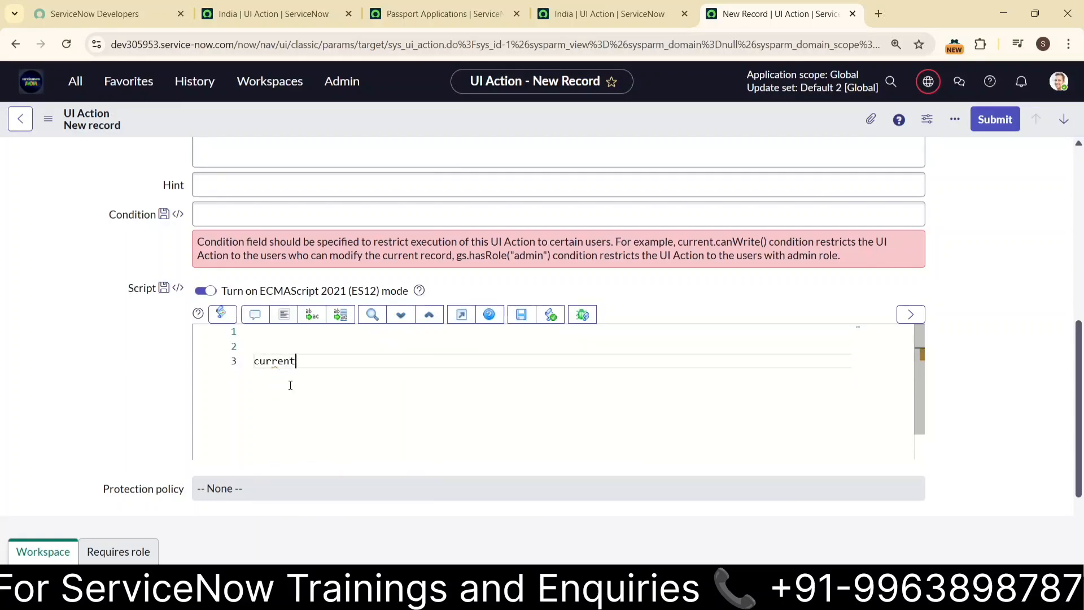
pyautogui.write('.')
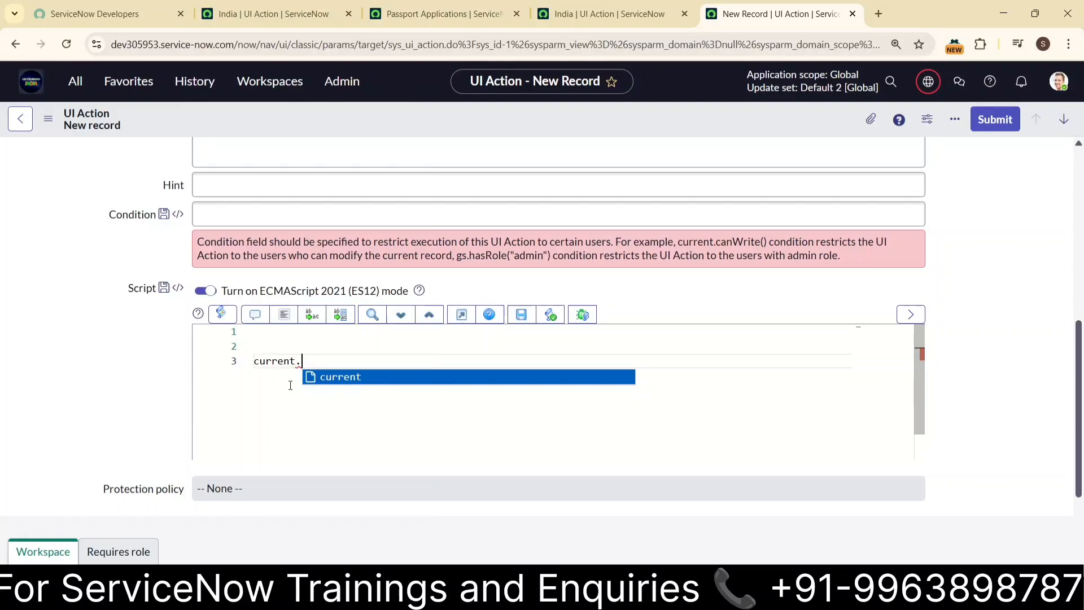
pyautogui.write('assign')
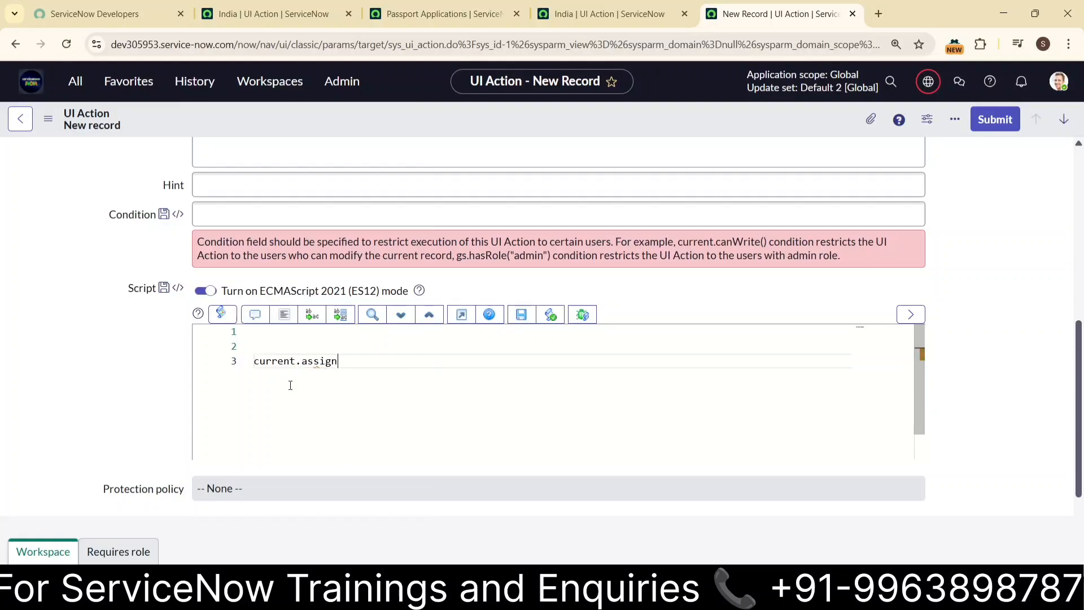
pyautogui.write('ed_to')
pyautogui.write('=gs.')
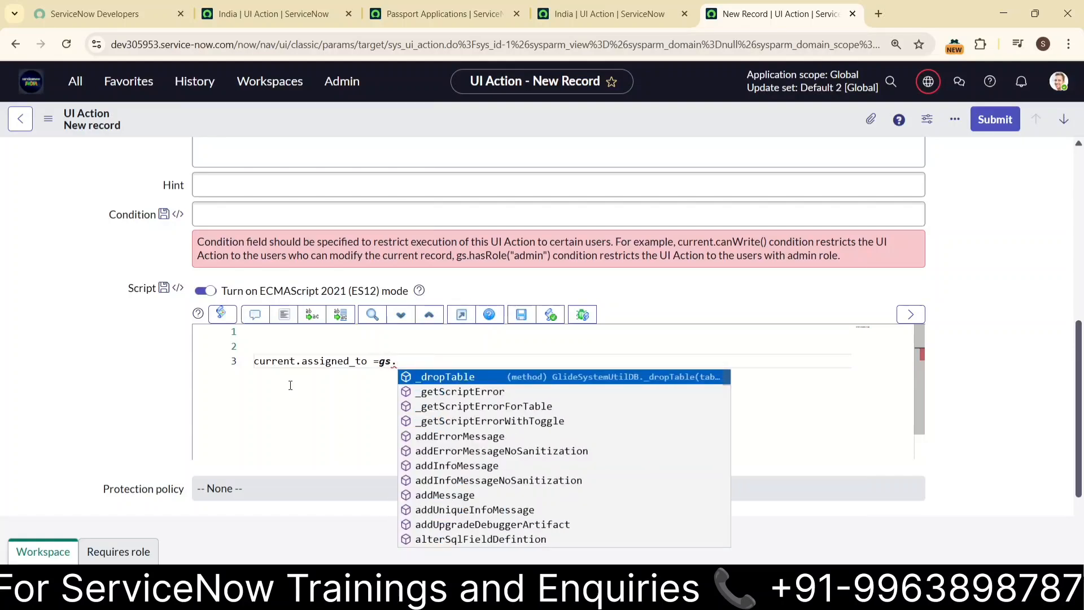
pyautogui.write('getus')
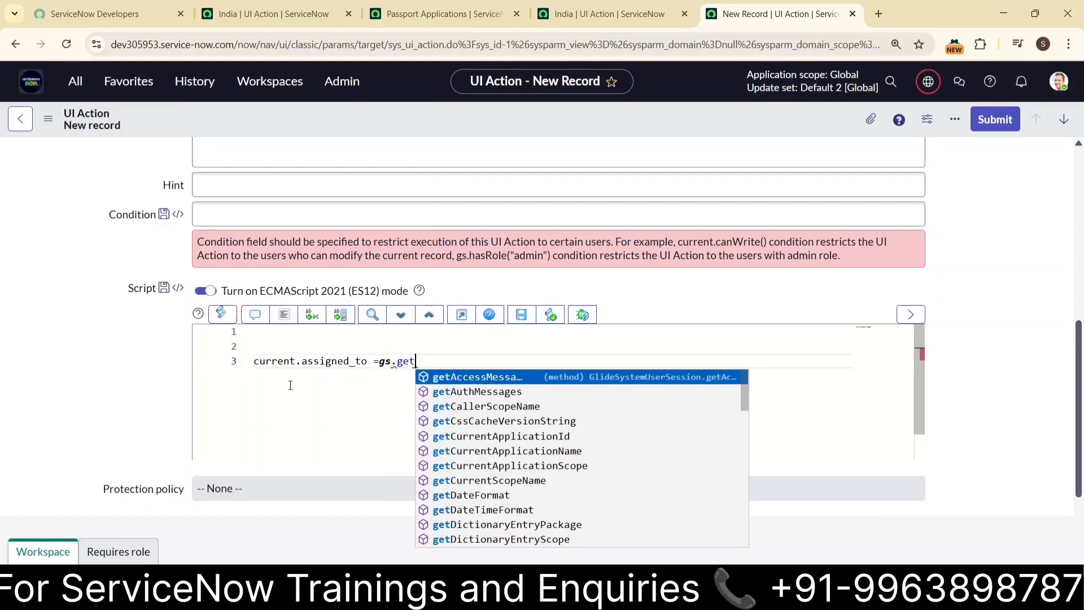
pyautogui.press('Down')
pyautogui.press('Down')
pyautogui.press('Return')
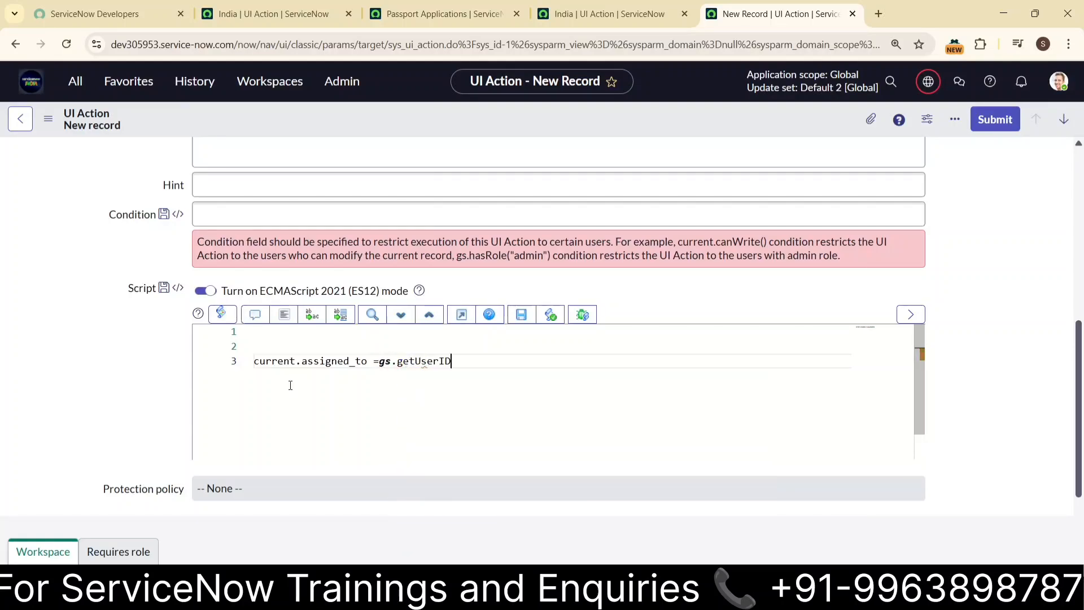
pyautogui.write('();')
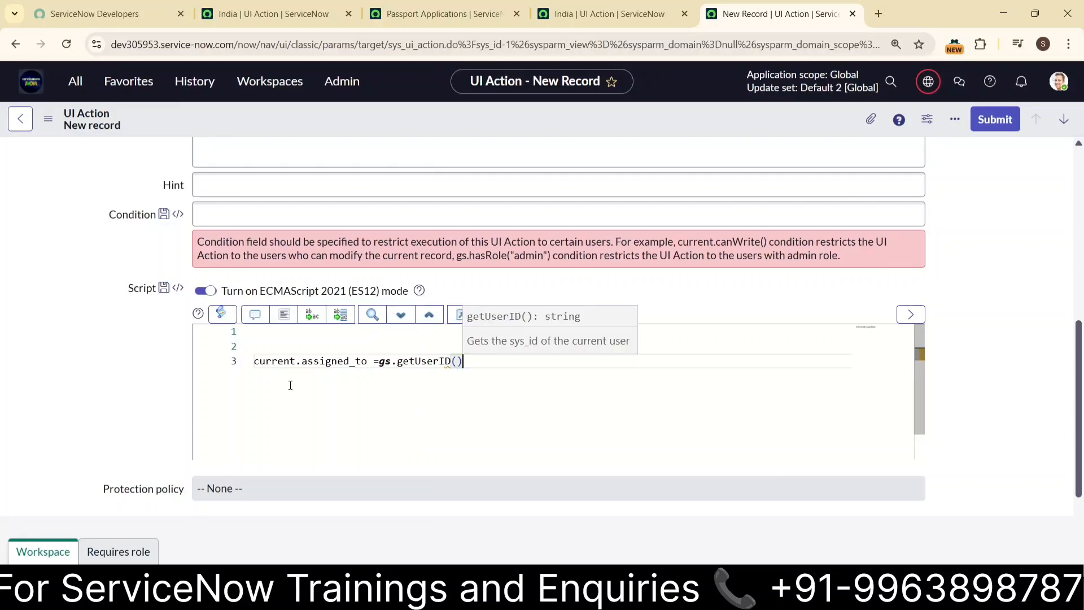
# - Add current.update(); on line 5 of the script and insert a space before gs in the assignment line
pyautogui.press('Return')
pyautogui.press('Return')
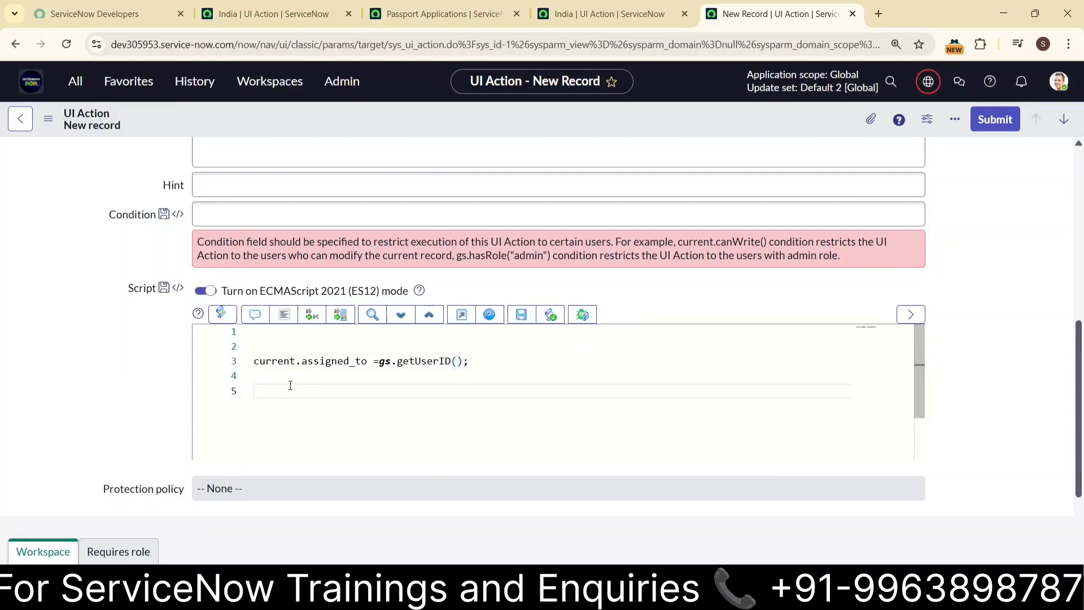
pyautogui.write('curr')
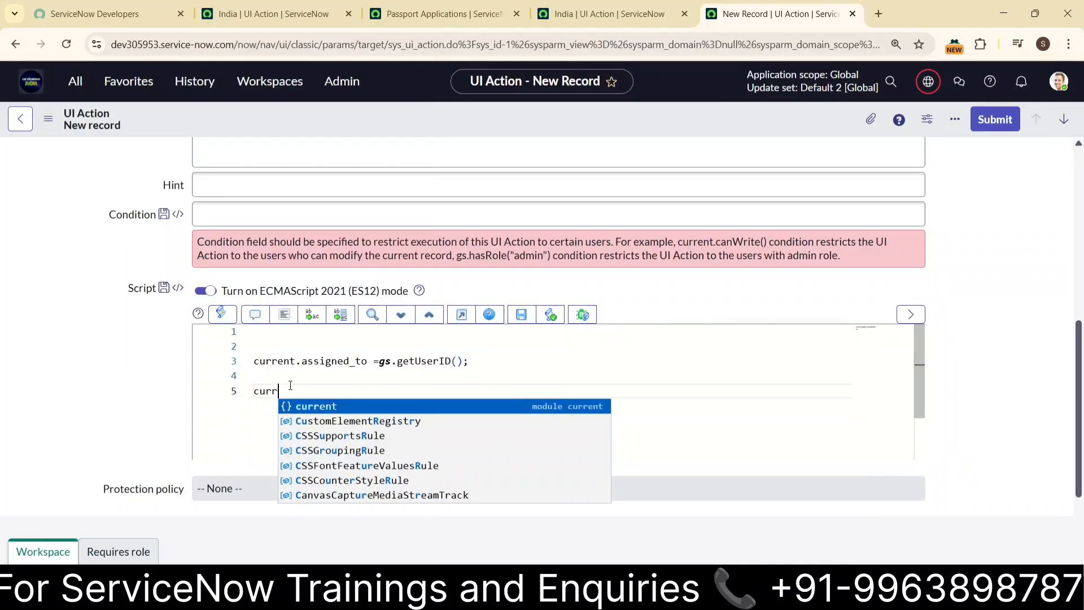
pyautogui.write('ent.u')
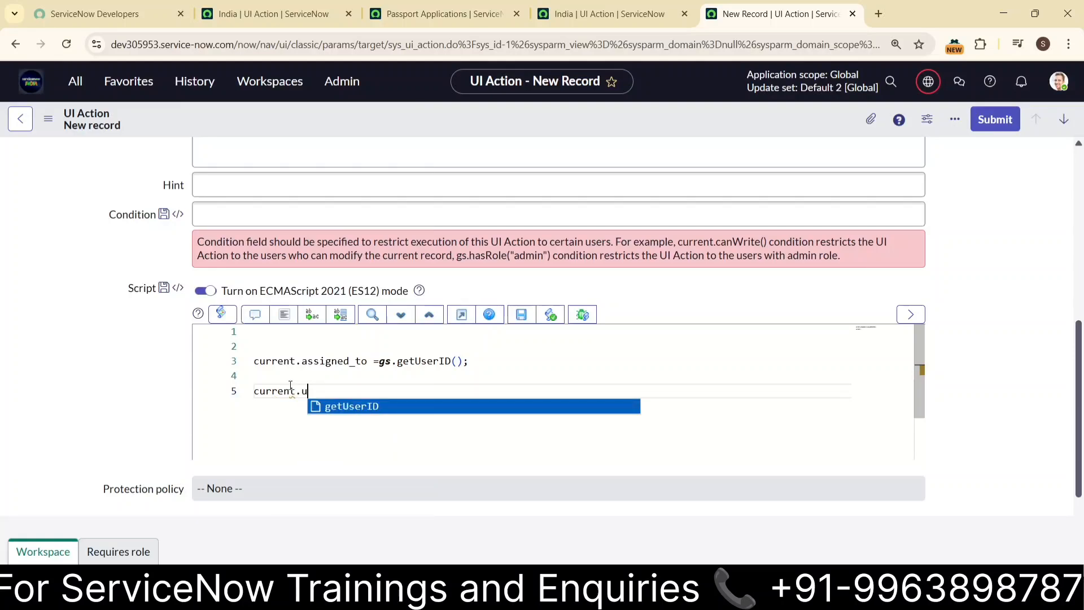
pyautogui.write('pdate();')
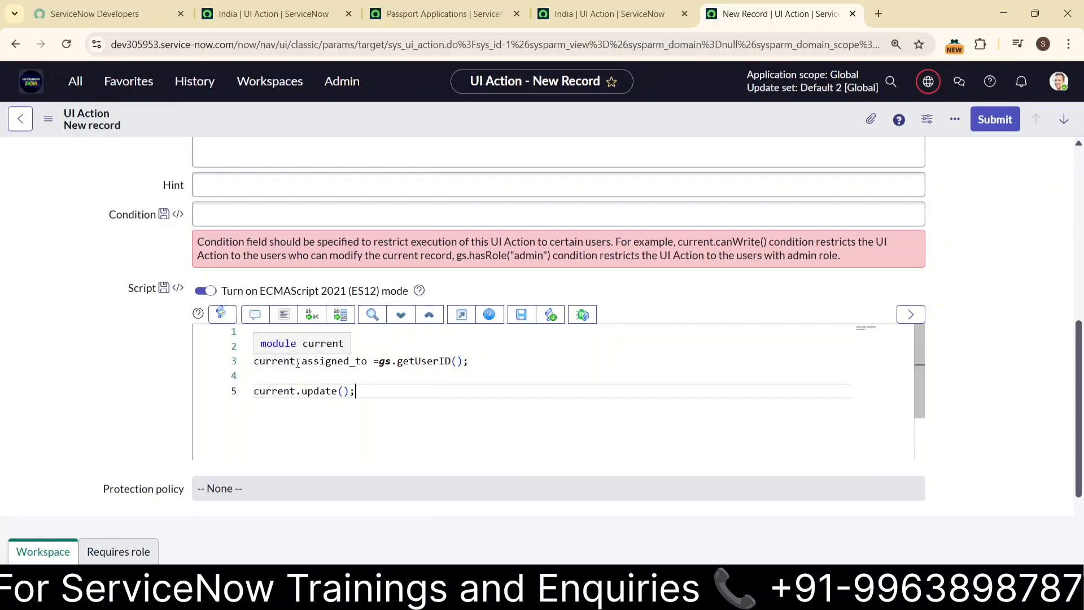
pyautogui.doubleClick(385, 361)
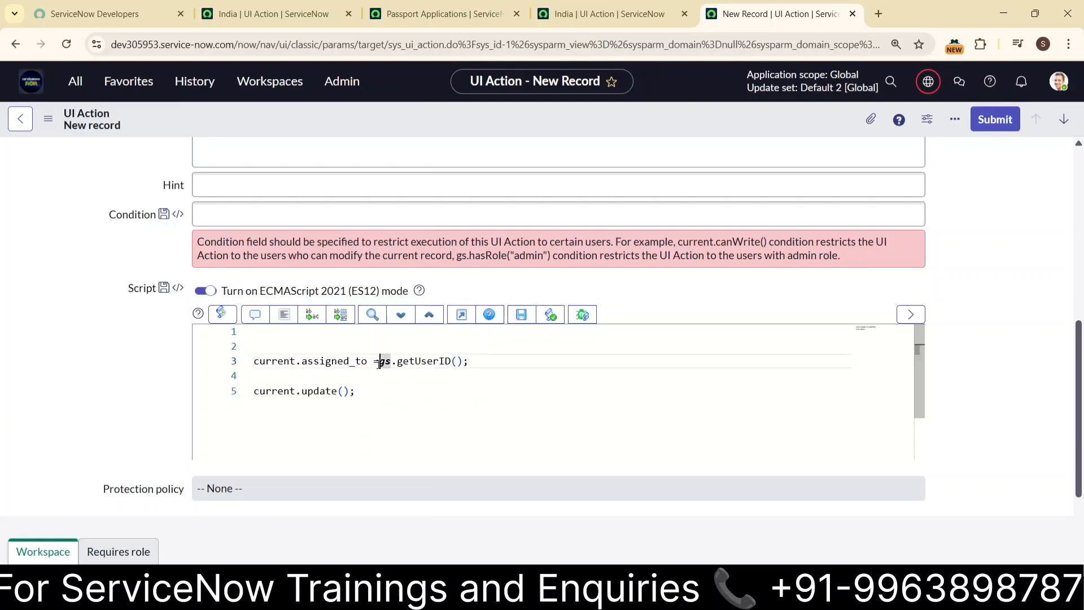
pyautogui.click(378, 361)
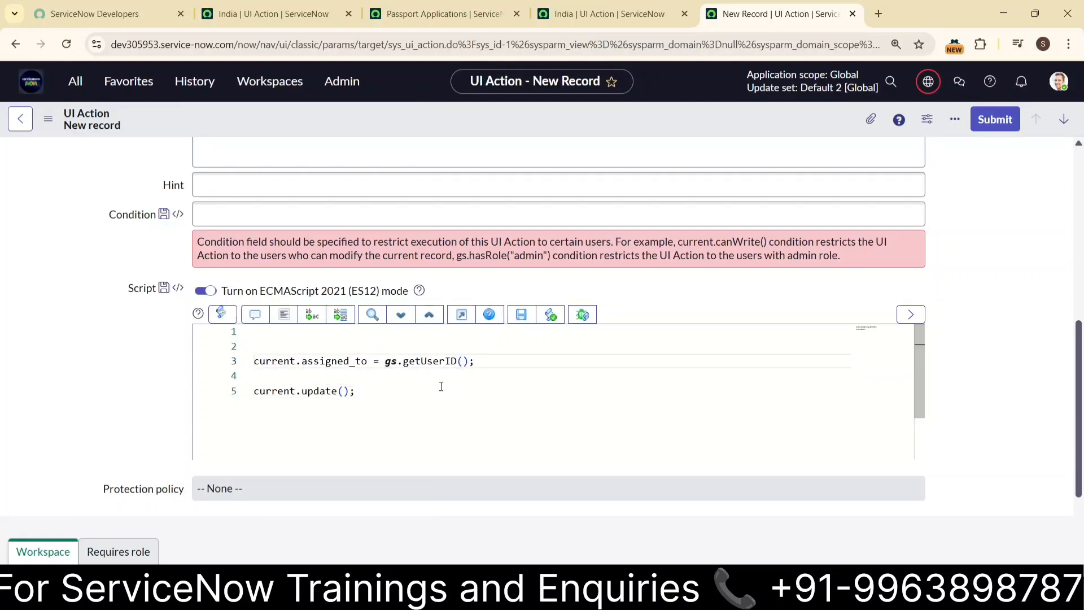
# - Check the logged-in user's account menu, then submit the new UI action
pyautogui.click(1059, 81)
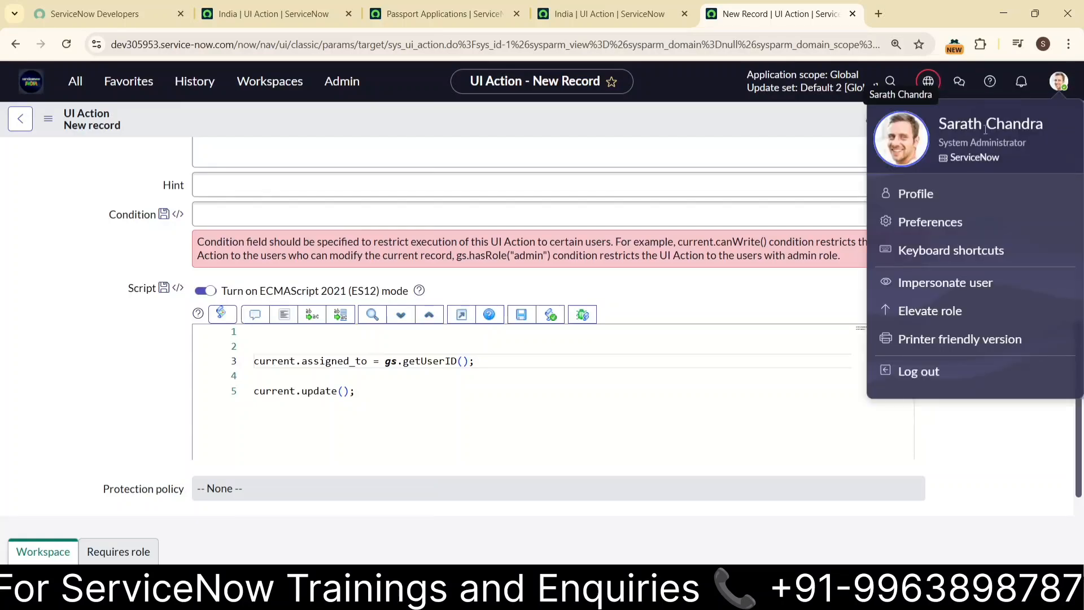
pyautogui.click(545, 435)
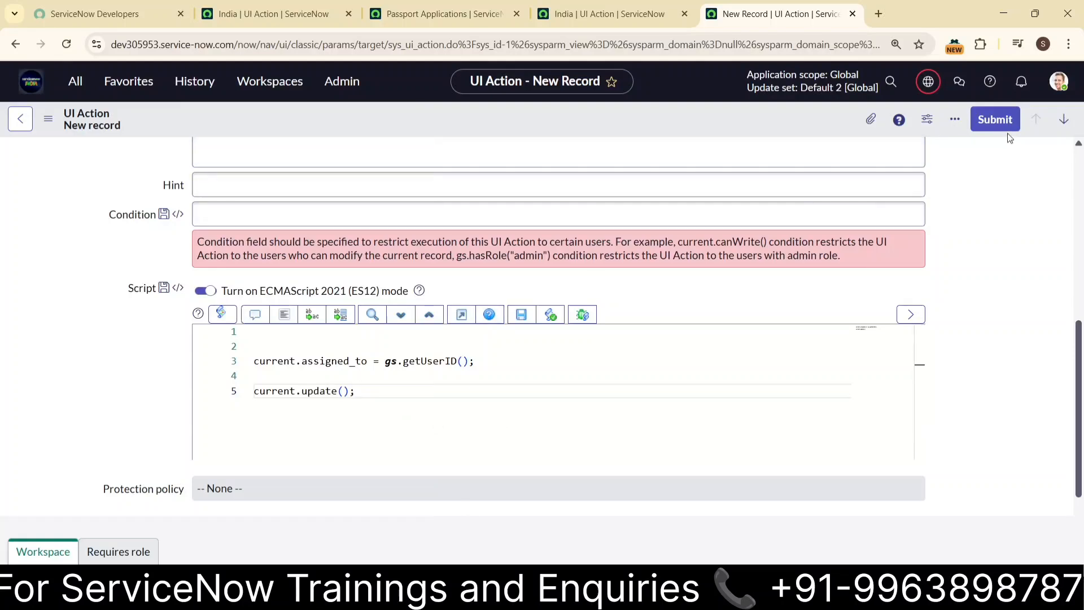
pyautogui.click(996, 120)
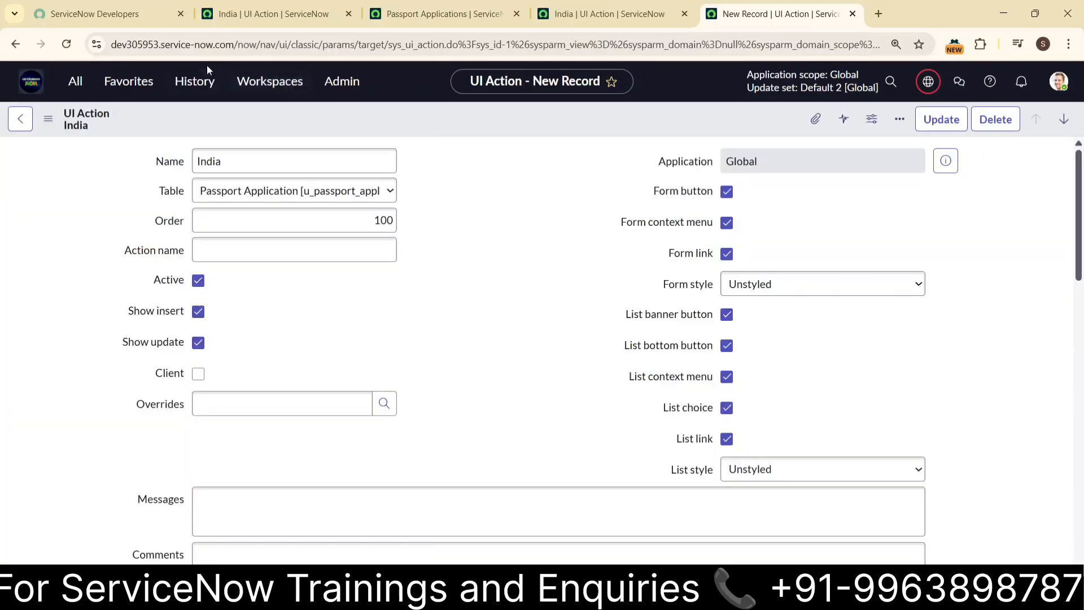
# - Filter the navigator for incident and add the Incident application to favorites with the default top-level location
pyautogui.click(74, 90)
pyautogui.write('in')
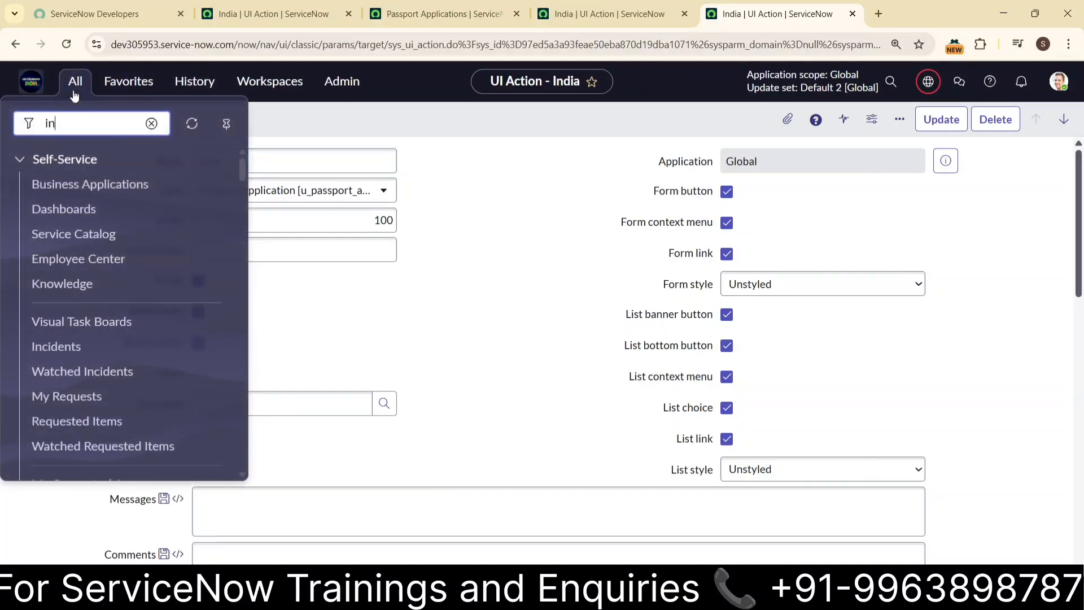
pyautogui.write('cidne')
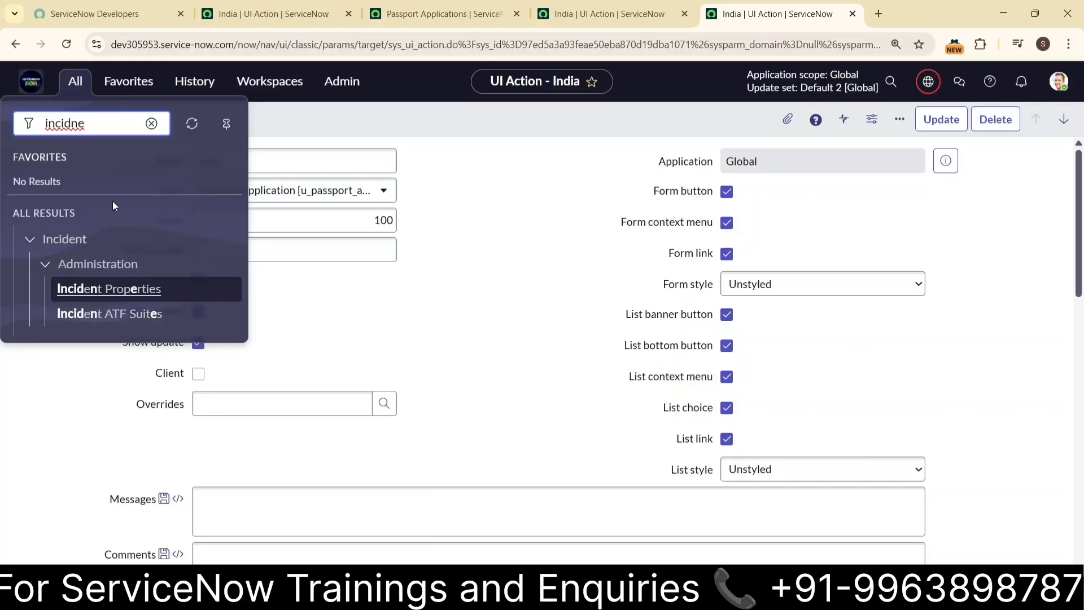
pyautogui.press('BackSpace')
pyautogui.press('BackSpace')
pyautogui.write('ent')
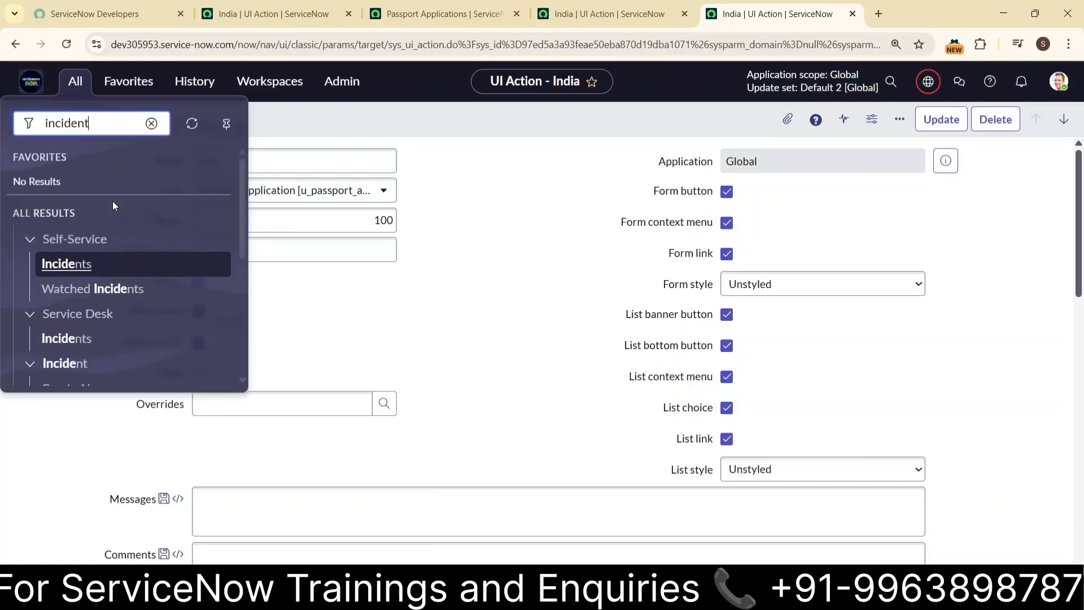
pyautogui.scroll(-2, 80, 298)
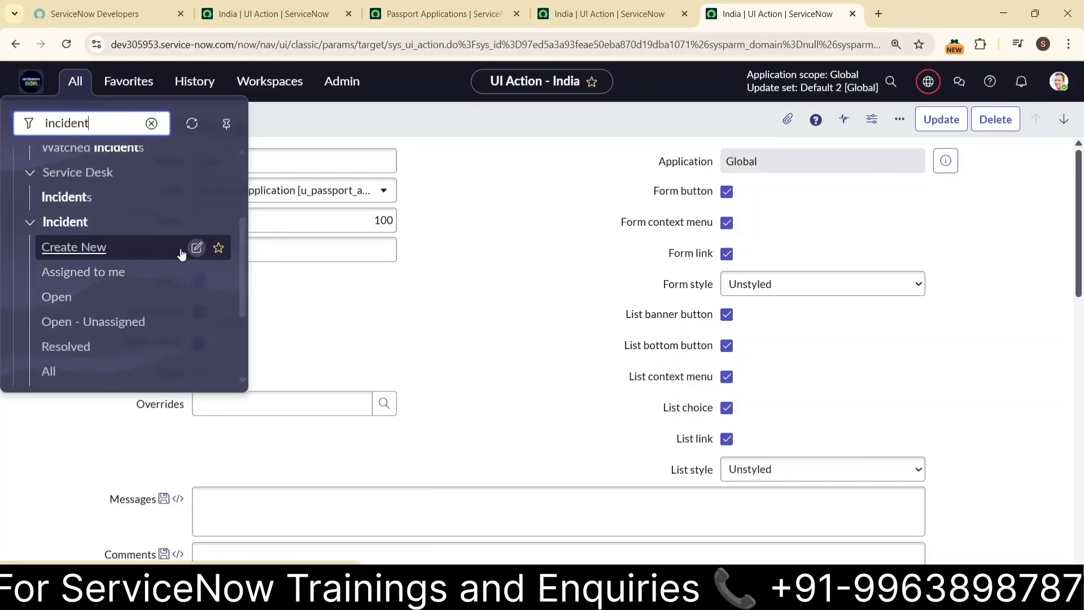
pyautogui.click(219, 223)
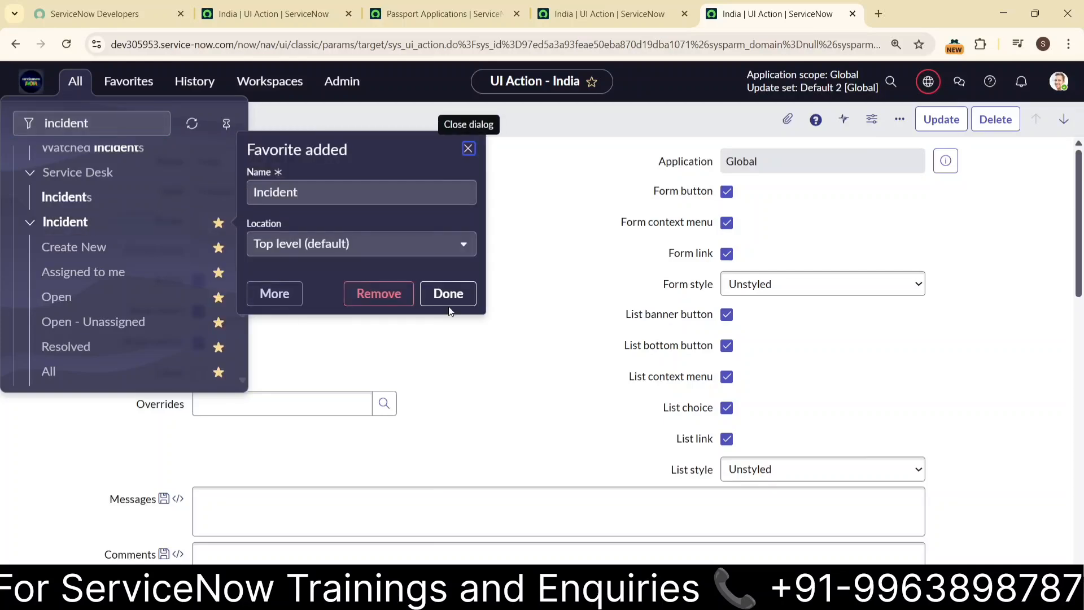
pyautogui.click(449, 292)
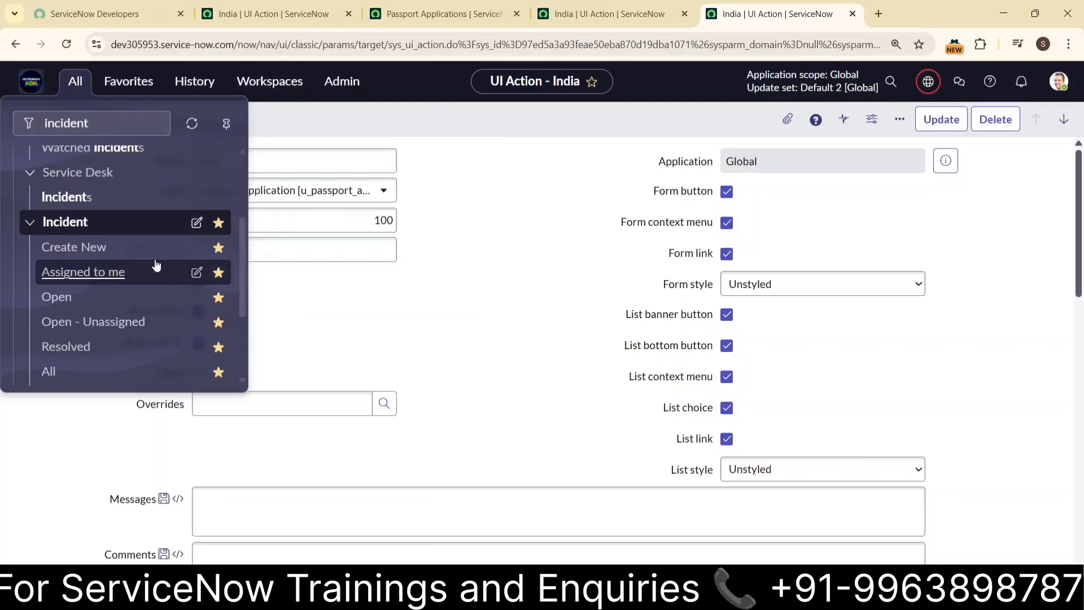
# - Open the list of all incidents and view the actions available for selected rows
pyautogui.click(48, 369)
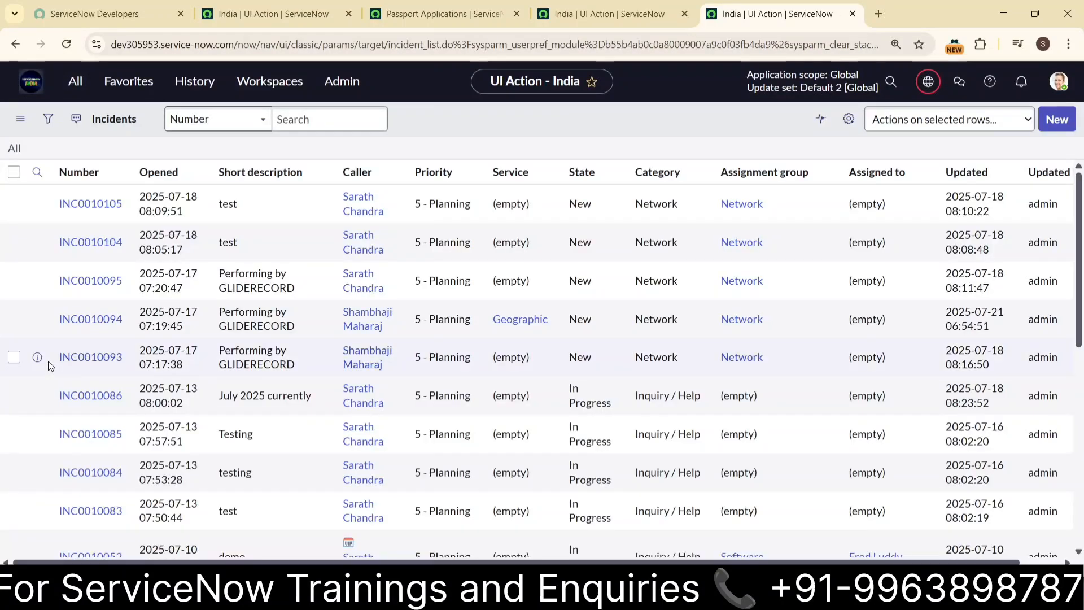
pyautogui.click(1025, 129)
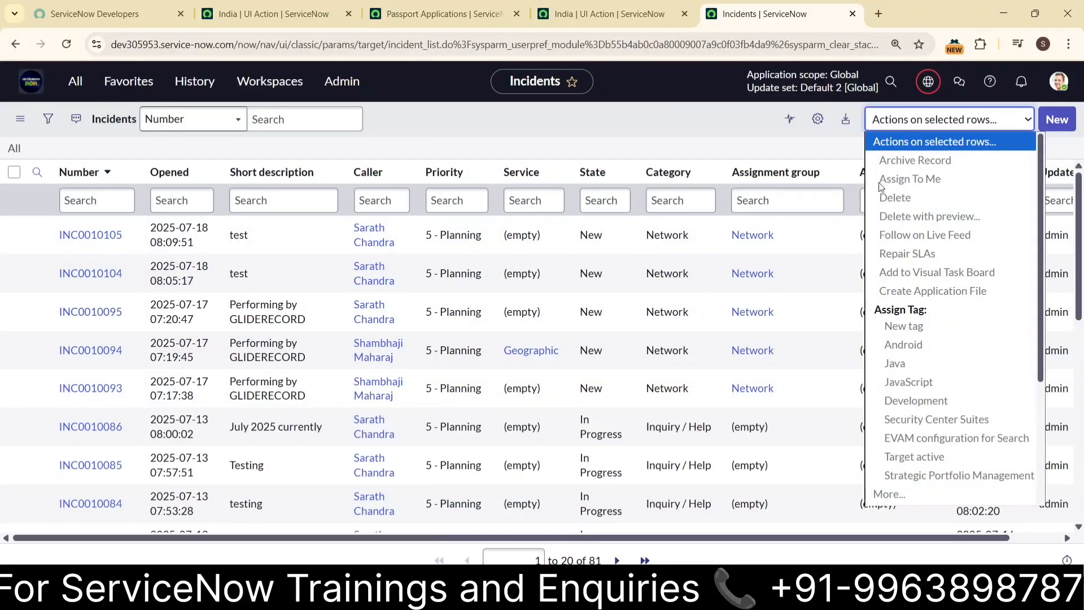
pyautogui.click(713, 125)
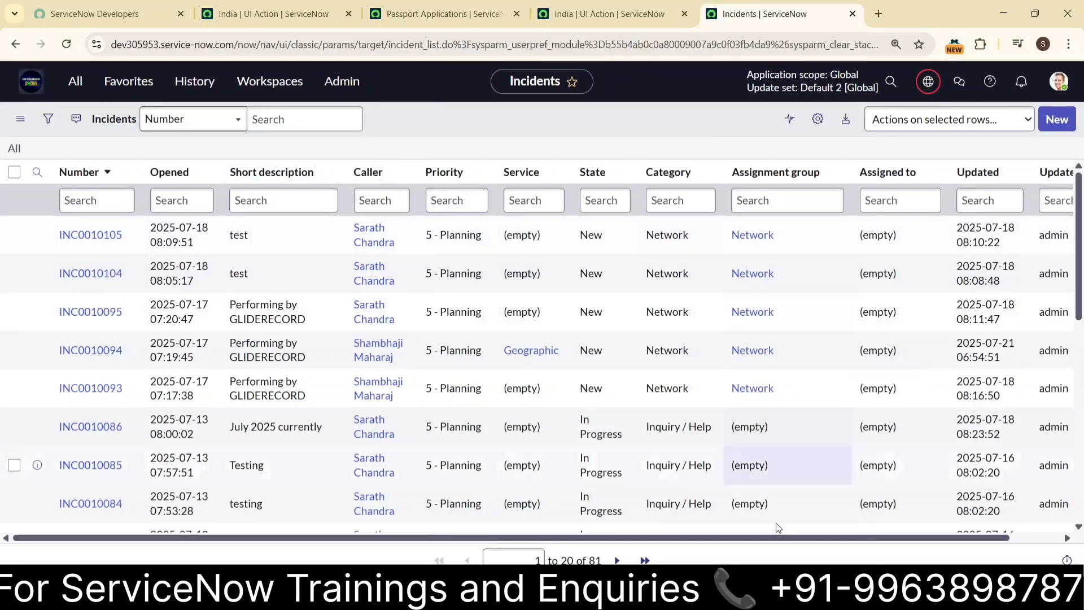
pyautogui.click(598, 9)
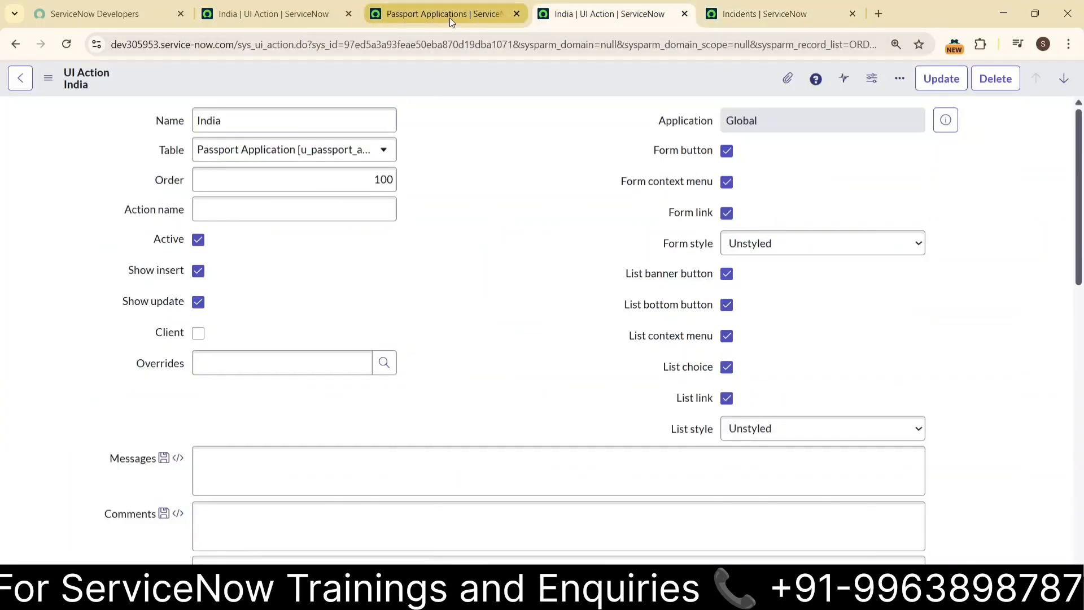
pyautogui.click(449, 18)
pyautogui.click(255, 22)
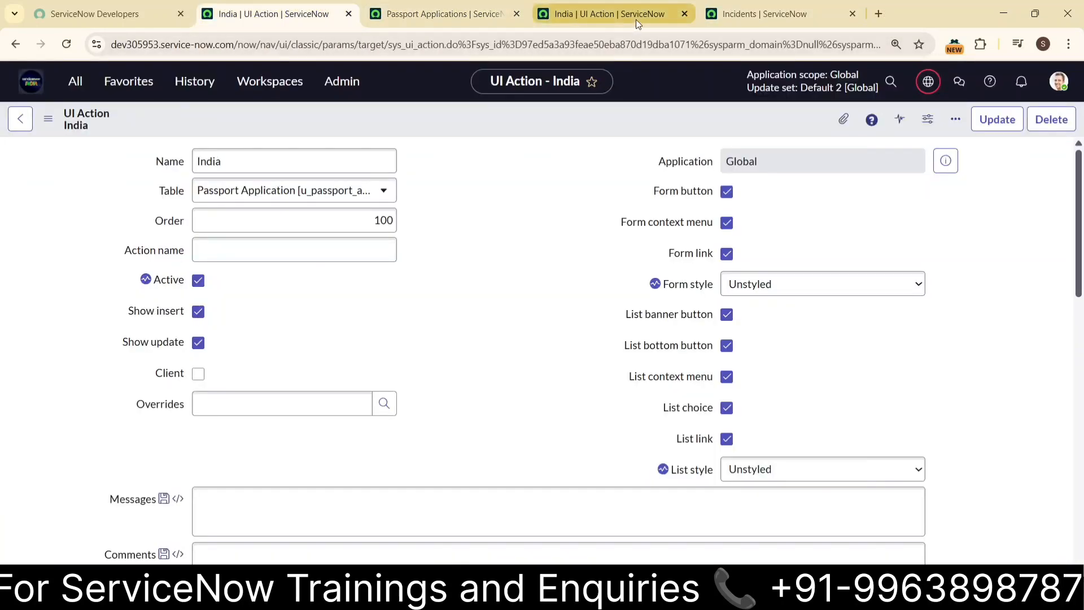
pyautogui.click(757, 15)
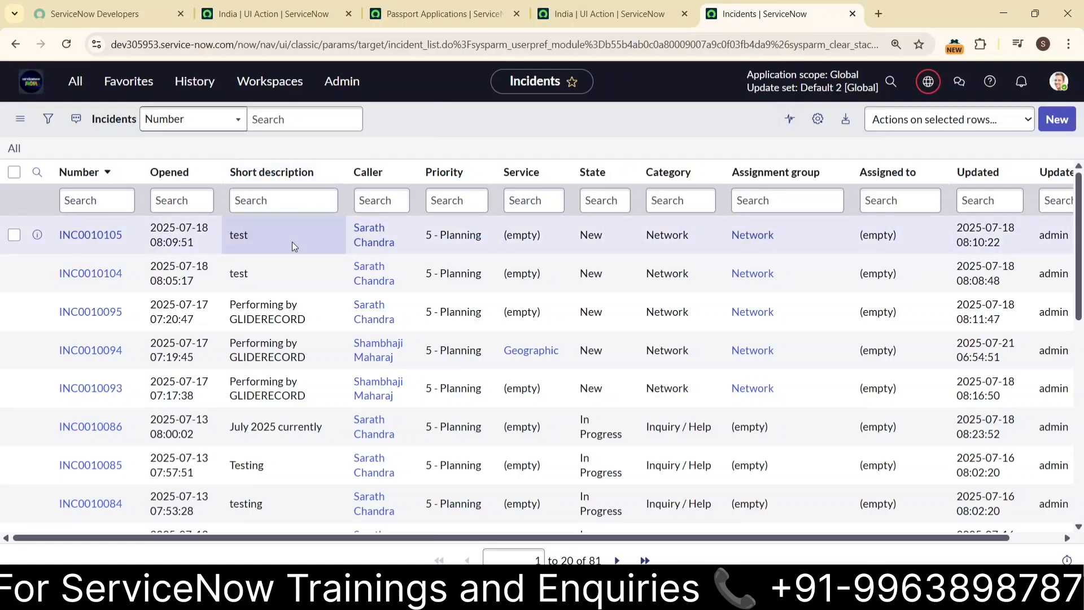
# - View the row actions offered for incident INC0010105, then run the Assign To Me action on incident INC0010084
pyautogui.rightClick(293, 242)
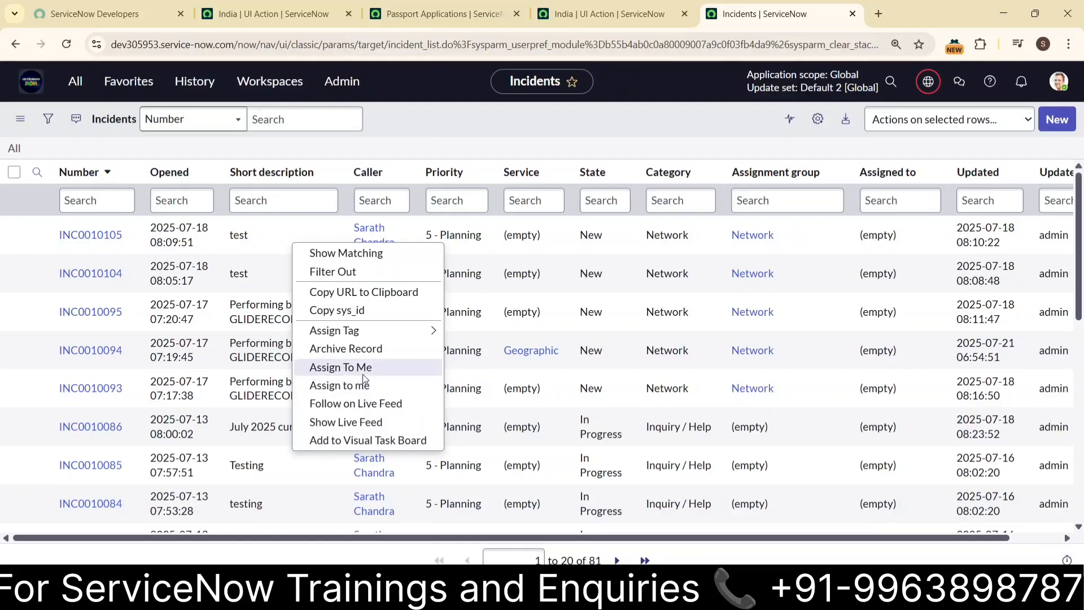
pyautogui.click(718, 104)
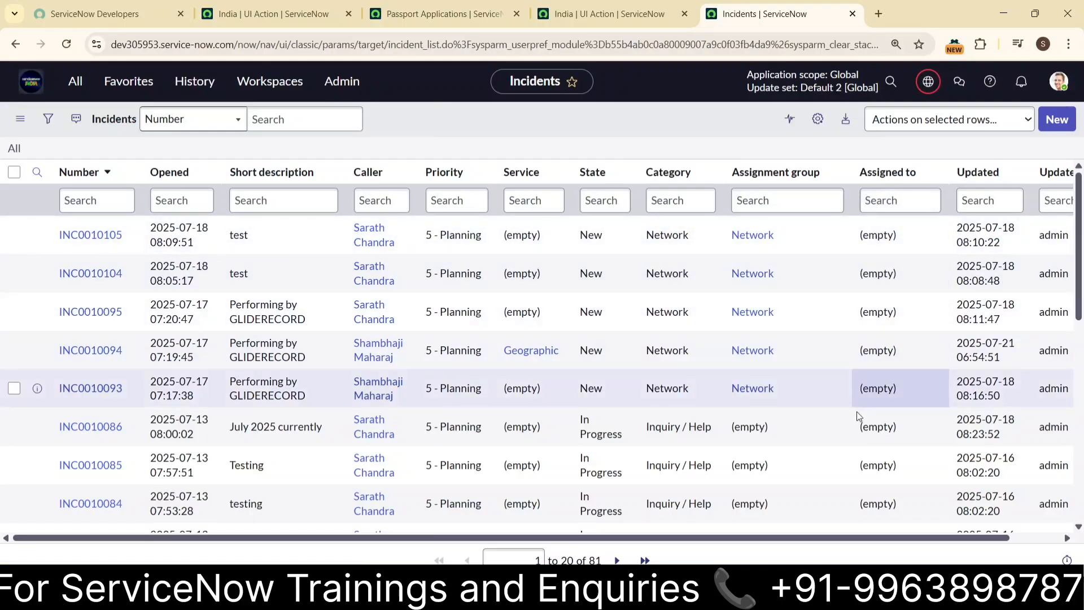
pyautogui.scroll(-1, 824, 413)
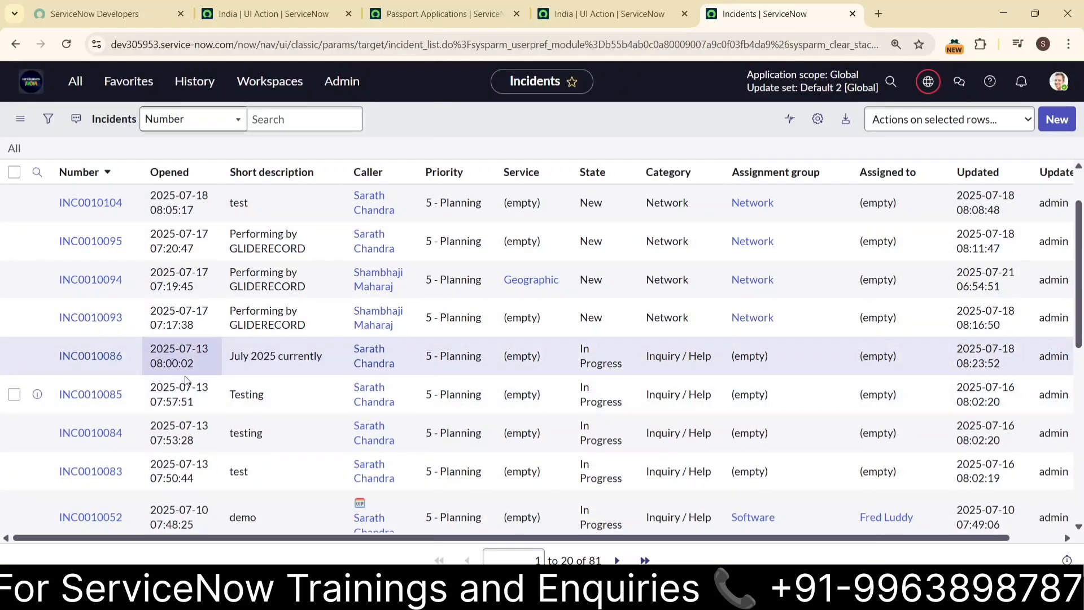
pyautogui.scroll(-4, 329, 378)
pyautogui.scroll(2, 907, 378)
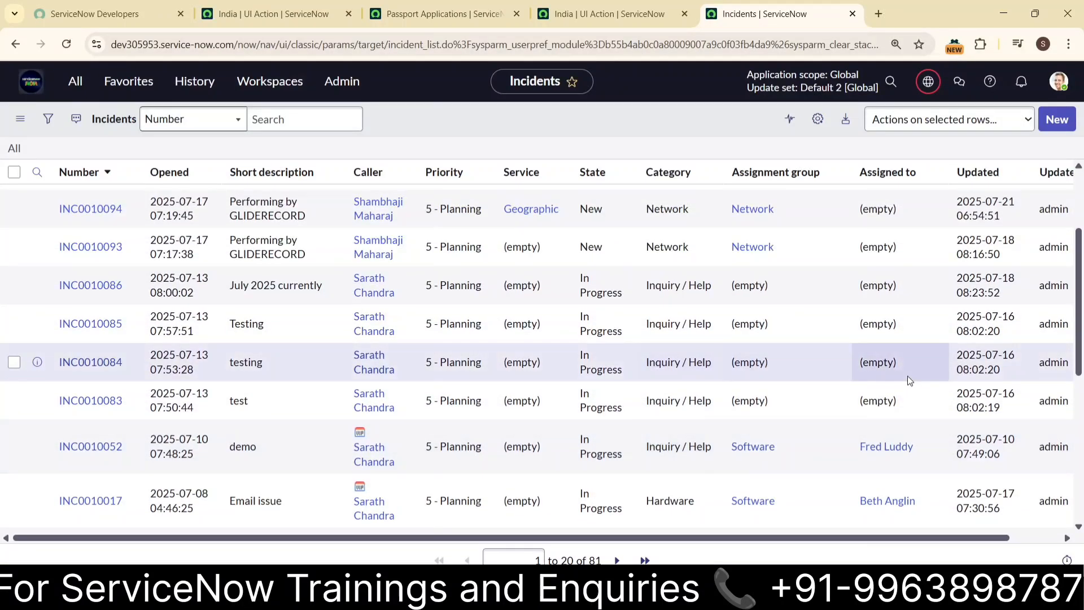
pyautogui.rightClick(872, 354)
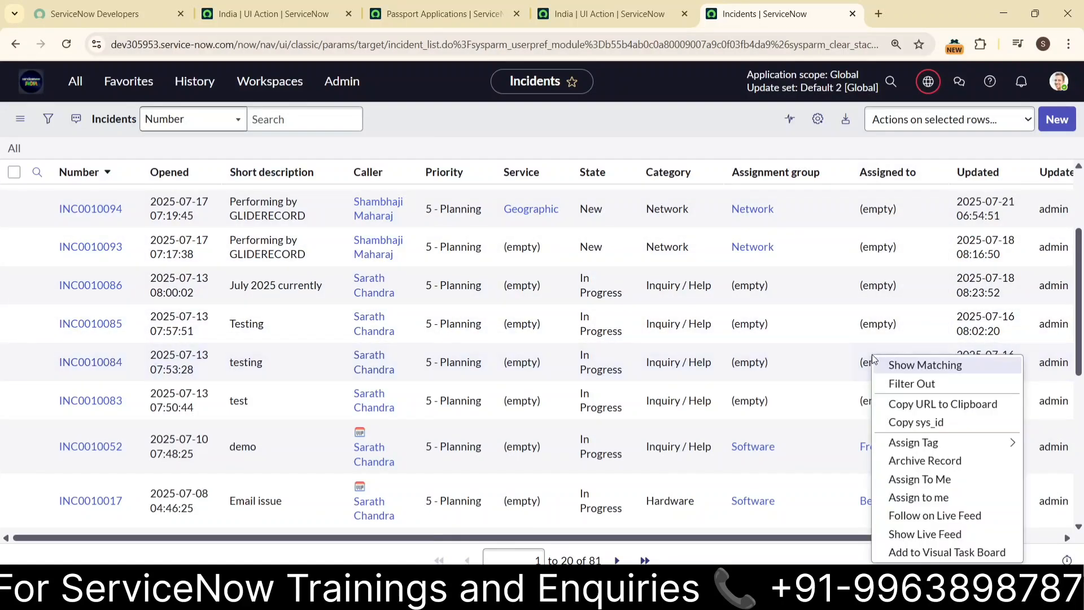
pyautogui.click(921, 479)
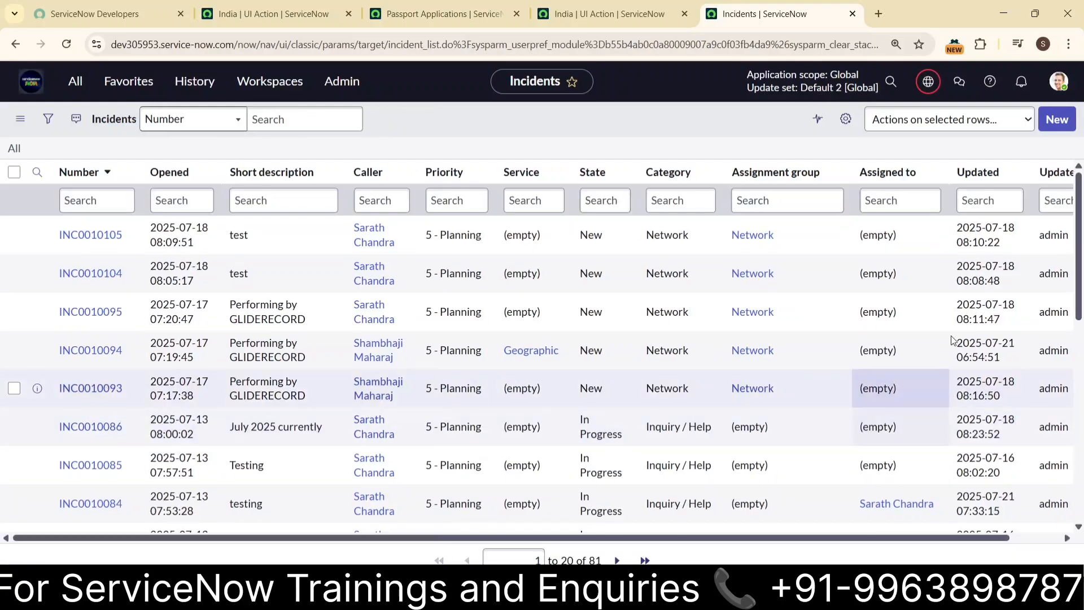
# - Compare the Assigned to value of incident INC0010084 with the name of the logged-in account
pyautogui.scroll(-1, 330, 347)
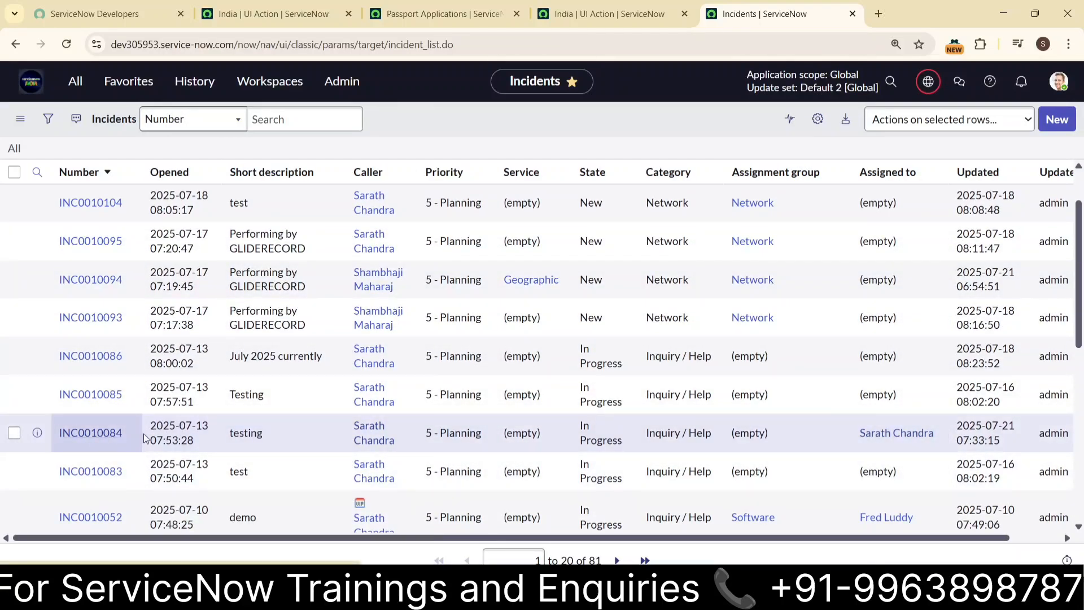
pyautogui.click(1058, 81)
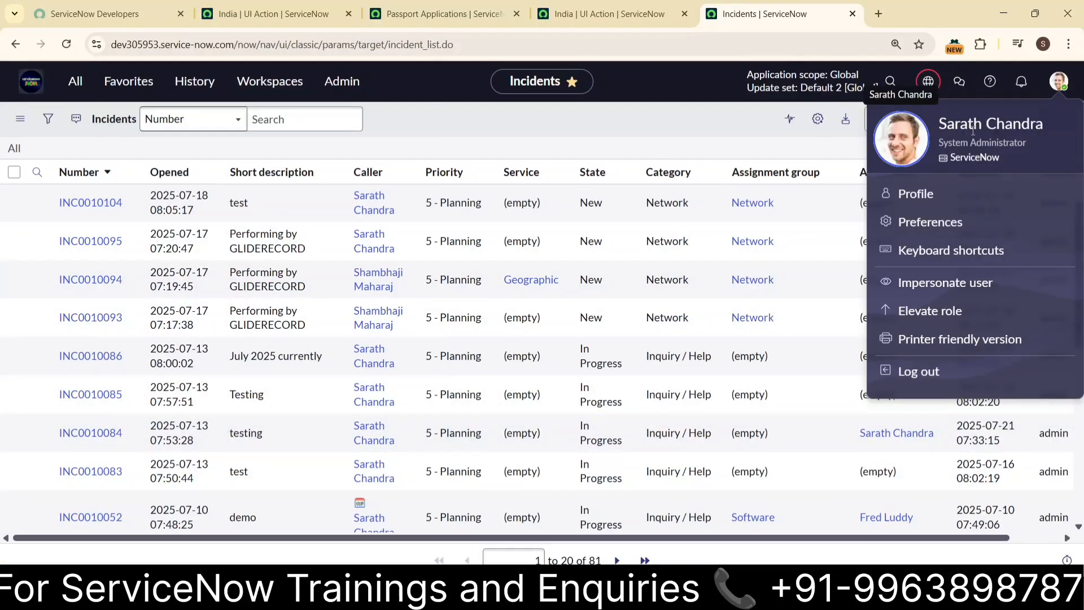
pyautogui.scroll(-5, 799, 347)
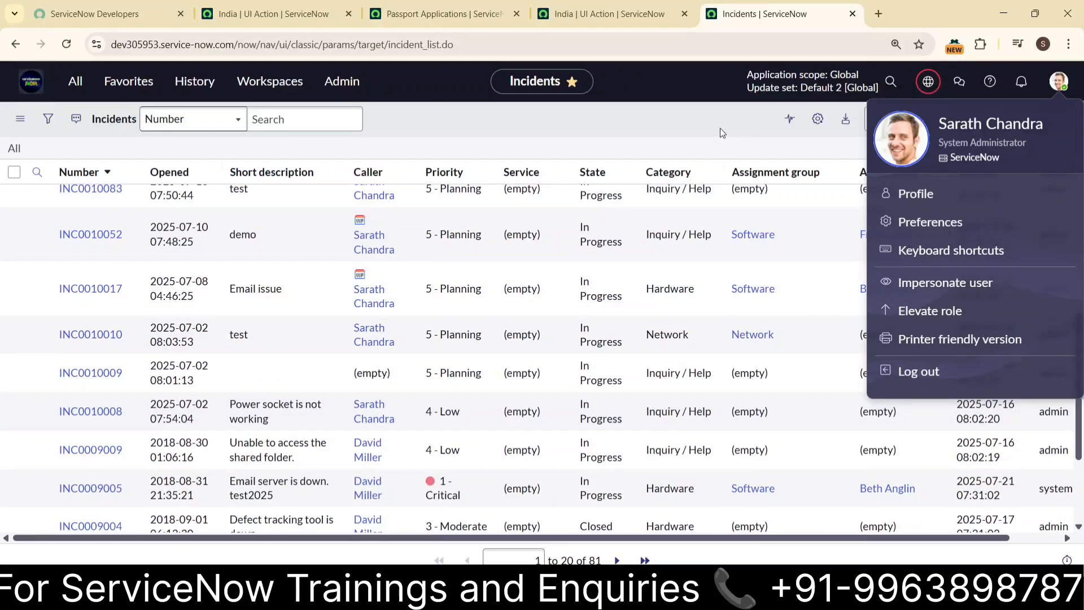
pyautogui.click(722, 133)
# - Run the Assign To Me action on incident INC0009001 at the end of the list
pyautogui.scroll(-3, 747, 344)
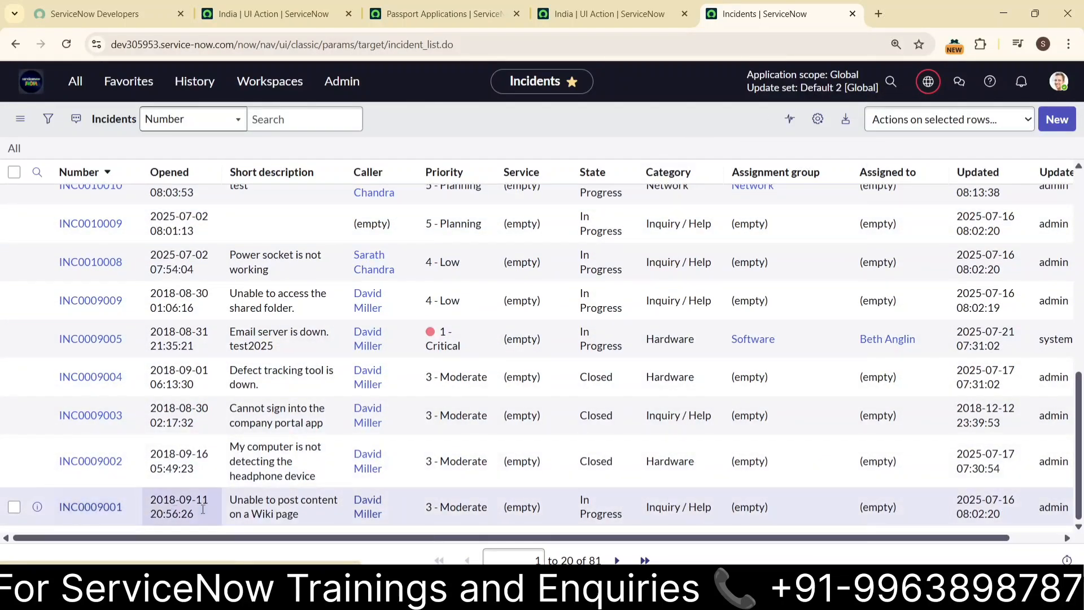
pyautogui.rightClick(864, 511)
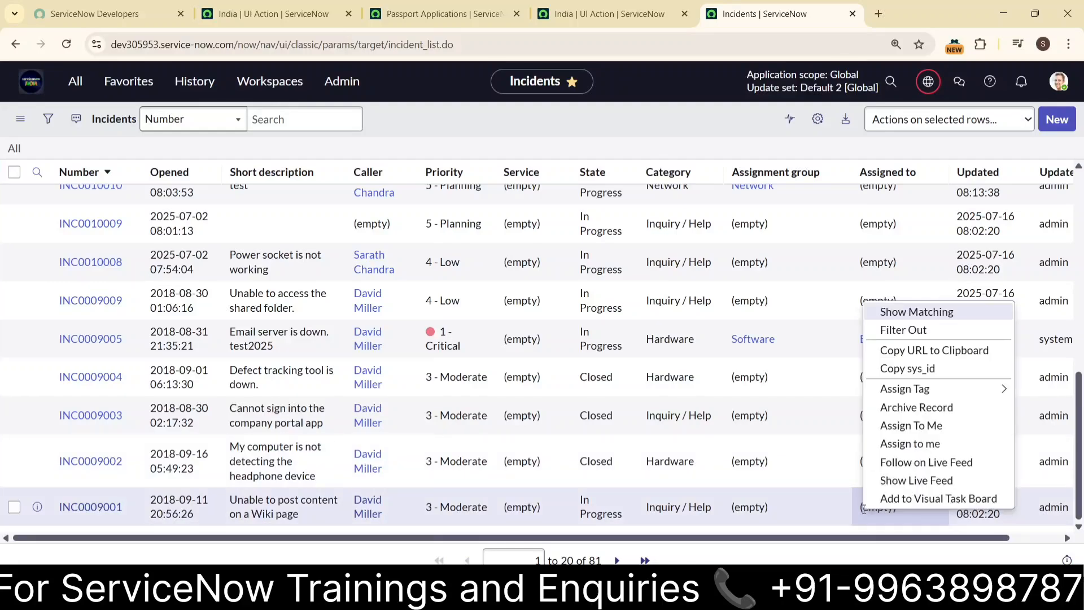
pyautogui.click(931, 429)
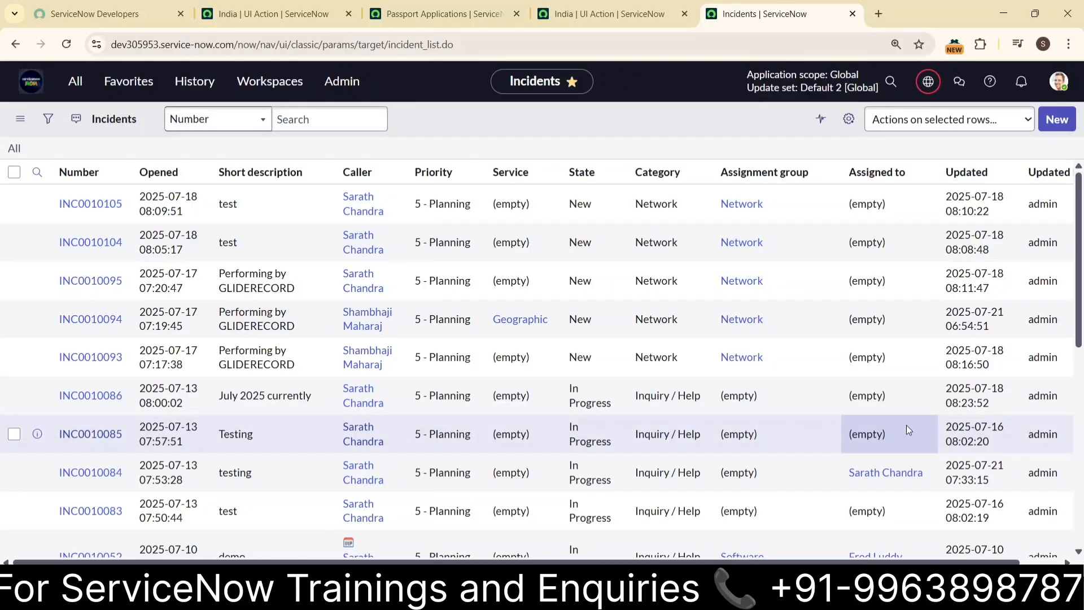
# - Apply the Assign To Me action to incidents INC0009002 and INC0009003, and check their assignments in the reloaded list
pyautogui.scroll(-8, 908, 430)
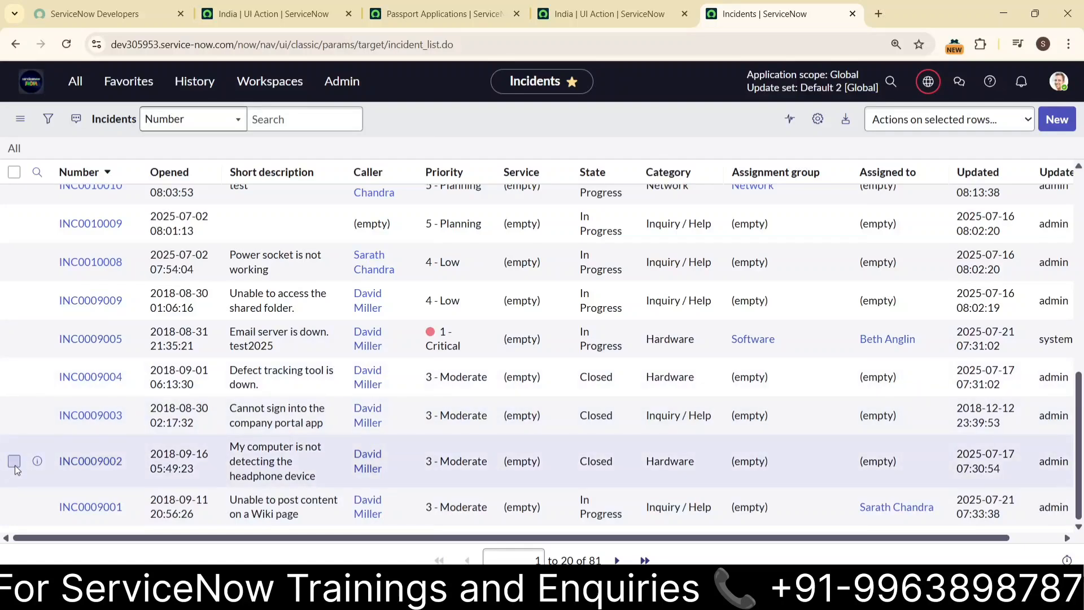
pyautogui.click(15, 465)
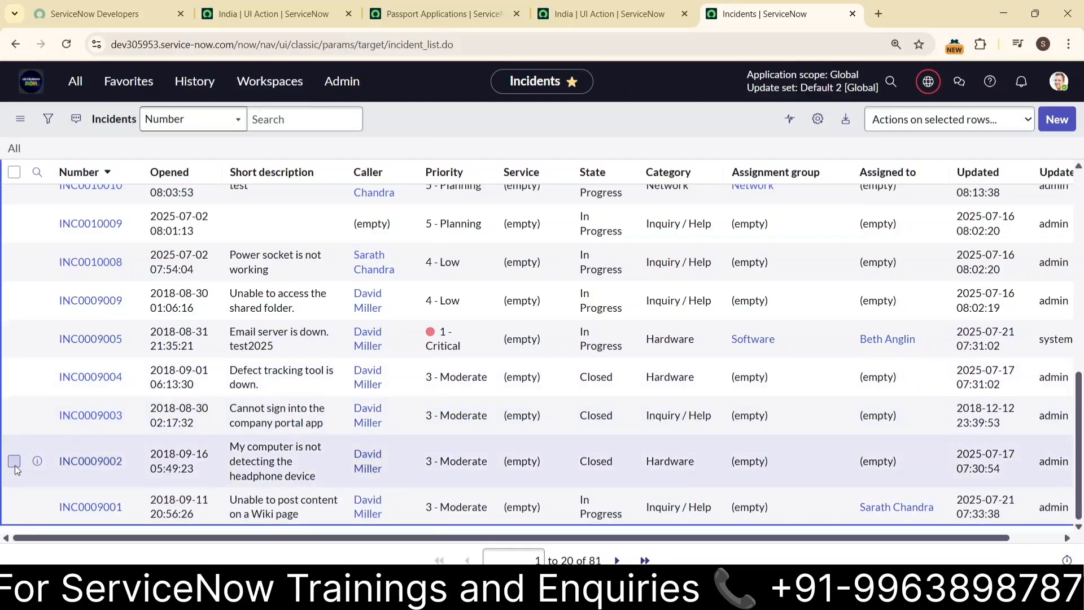
pyautogui.click(14, 417)
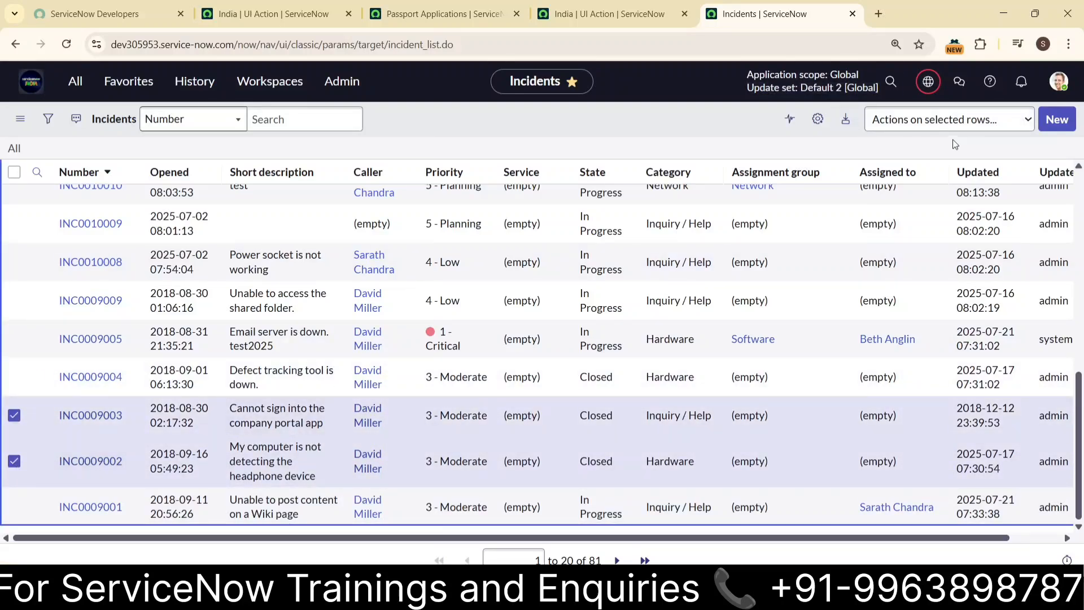
pyautogui.click(972, 120)
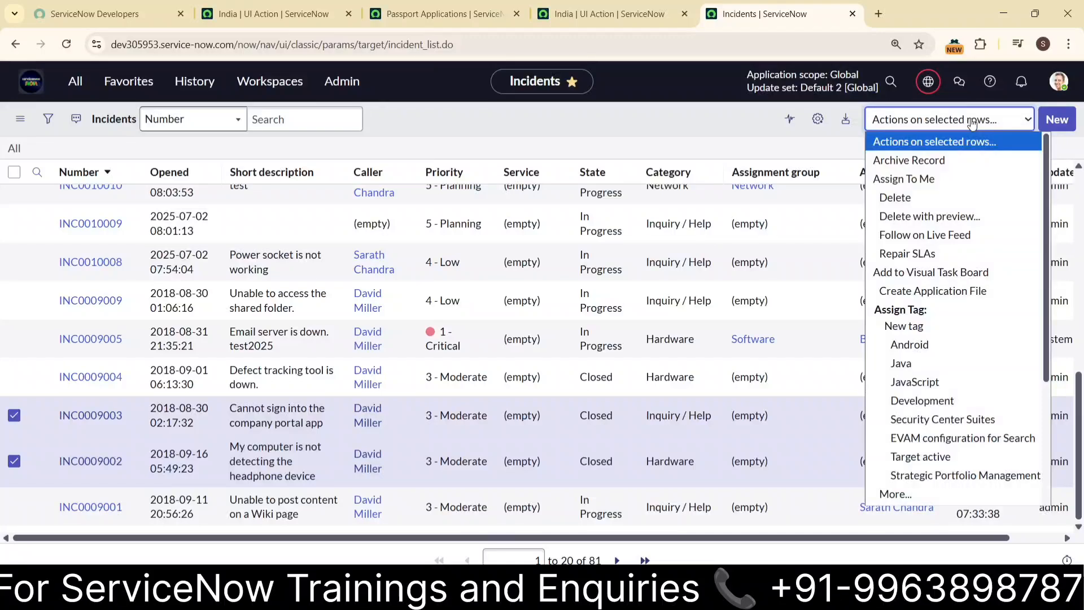
pyautogui.click(939, 183)
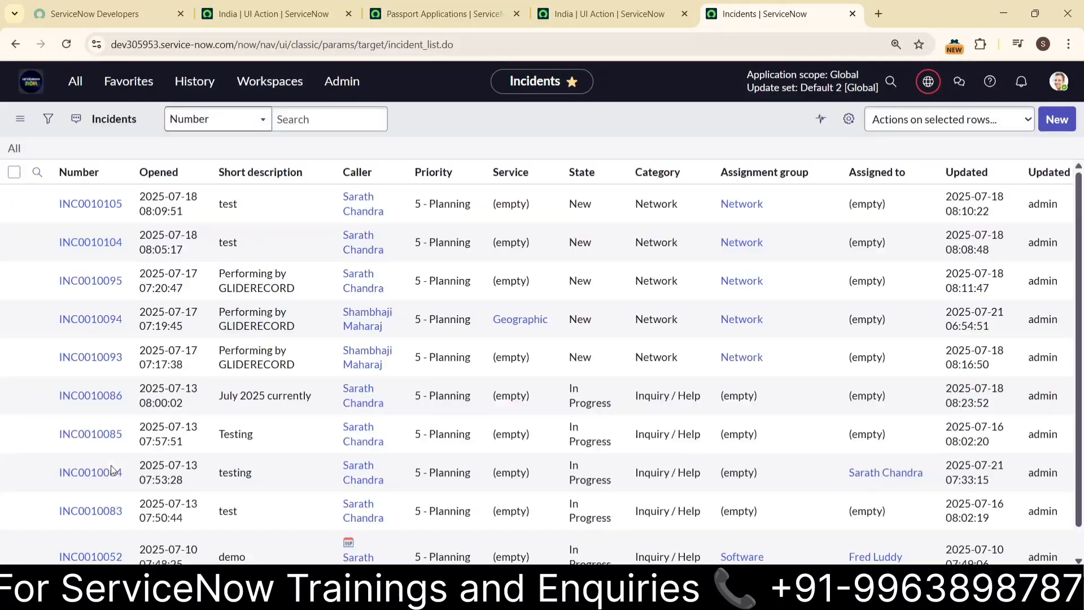
pyautogui.scroll(-10, 365, 401)
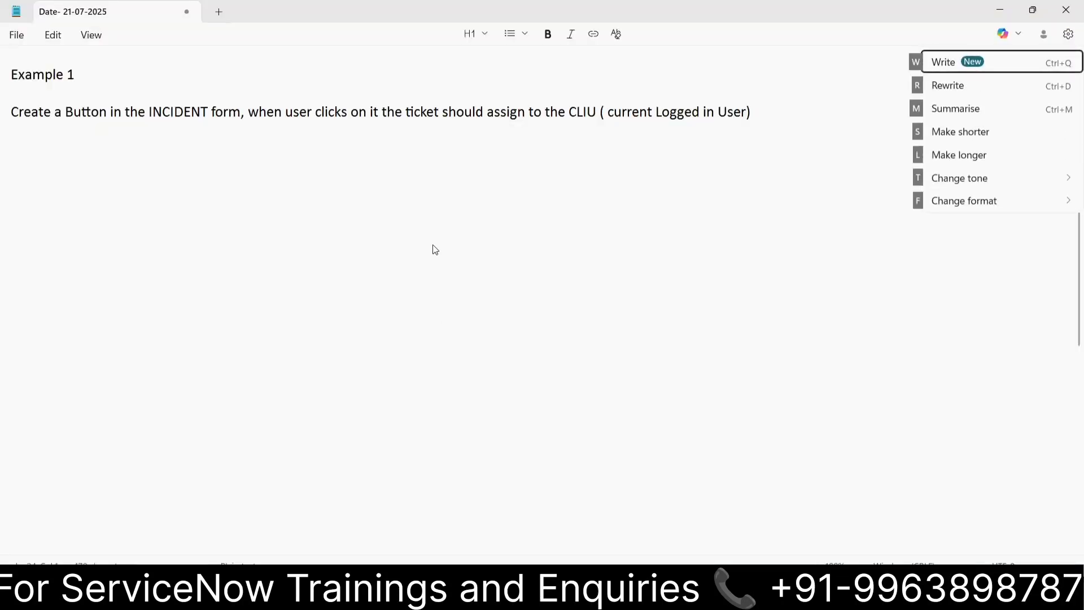
# - In the notes, add an "Example 2" heading below Example 1 and copy the Example 1 requirement sentence beneath it
pyautogui.click(435, 242)
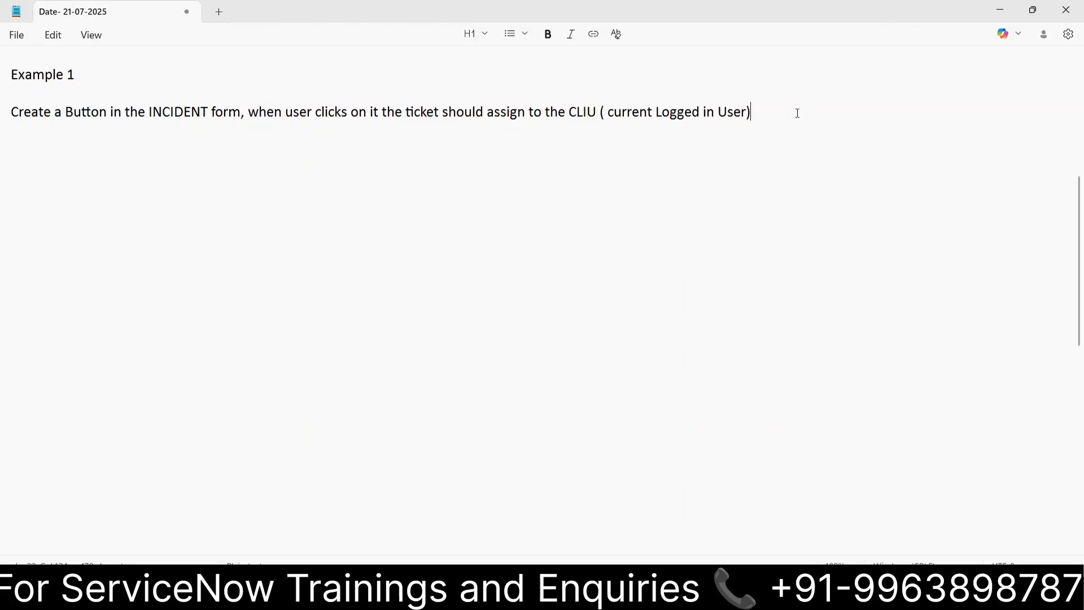
pyautogui.moveTo(798, 113); pyautogui.dragTo(143, 88)
pyautogui.hotkey('ctrl', 'c')
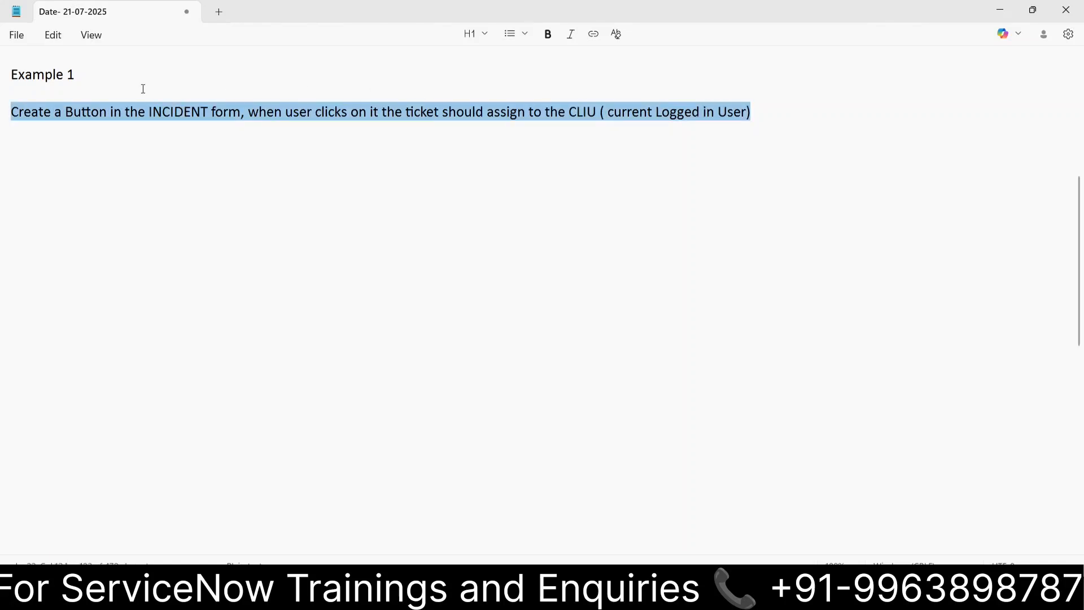
pyautogui.click(104, 180)
pyautogui.write('Example 2')
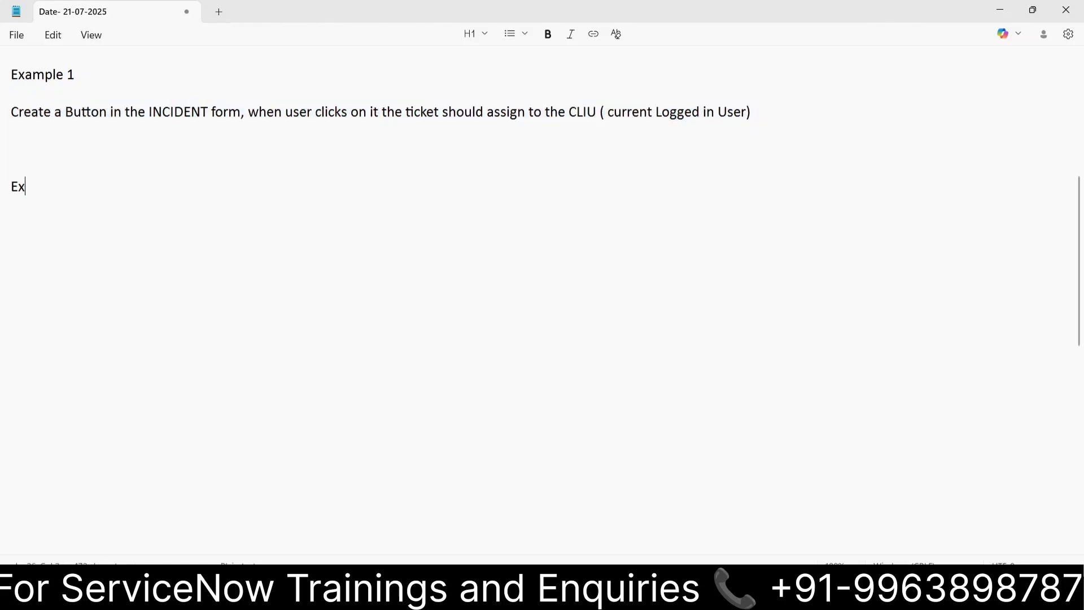
pyautogui.press('Return')
pyautogui.press('Return')
pyautogui.hotkey('ctrl', 'v')
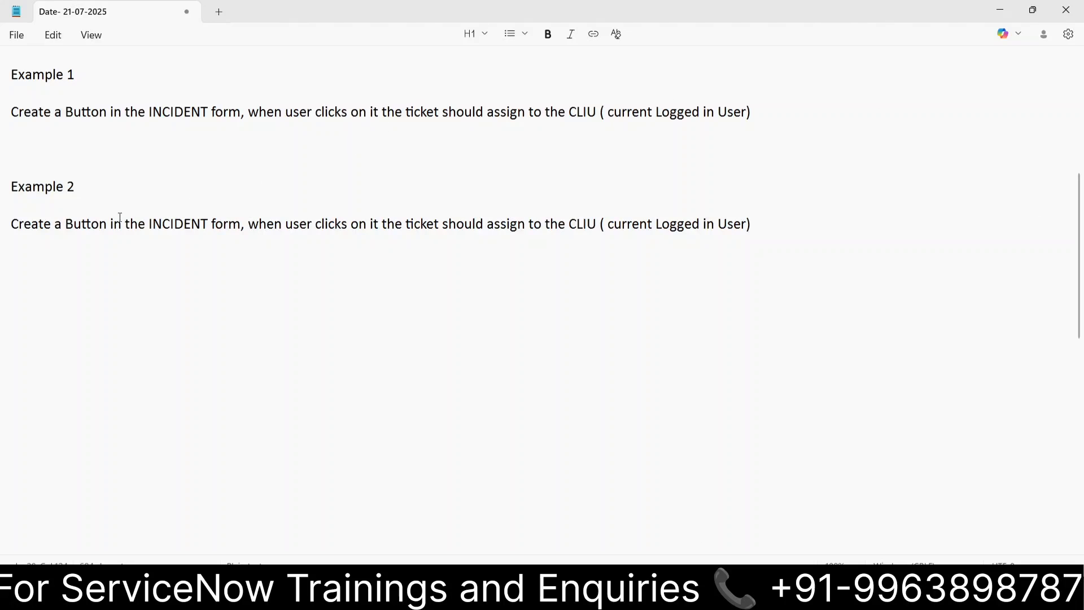
# - Insert "LIST VIEW" after "INCIDENT form" in the Example 1 requirement
pyautogui.click(243, 108)
pyautogui.write('LIST VI')
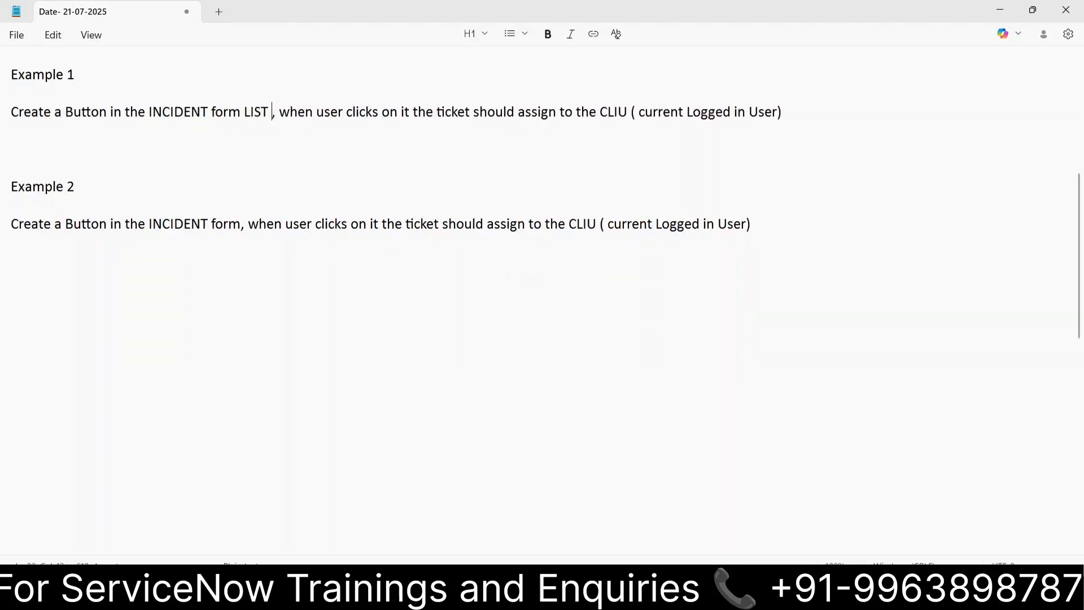
pyautogui.write('EW')
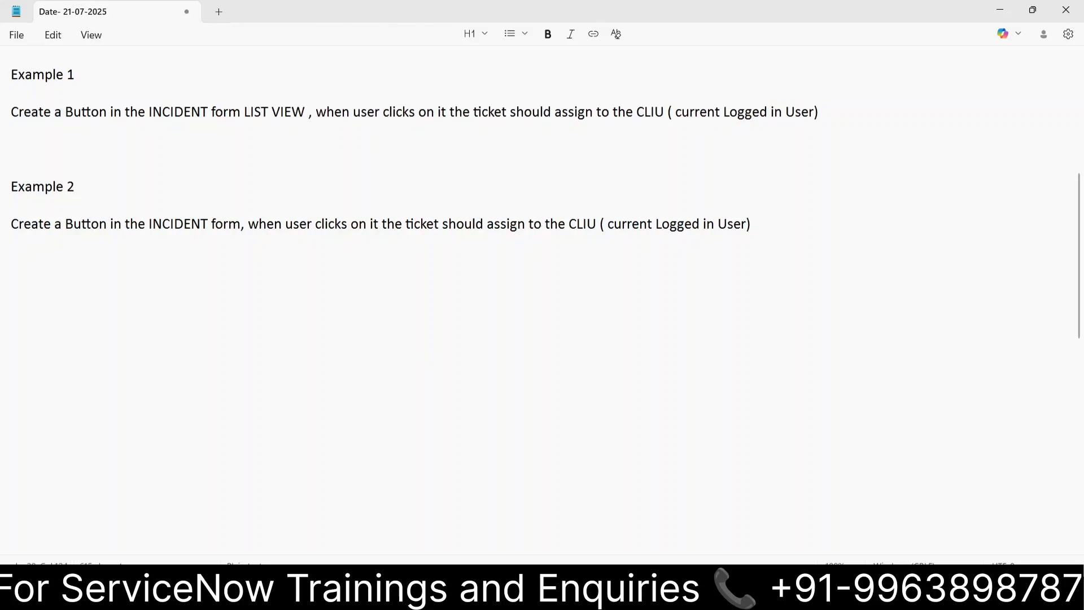
# - Switch to the ServiceNow incident list, open incident INC0010105 and open the UI Actions configured for its form
pyautogui.hotkey('alt', 'Tab')
pyautogui.scroll(8, 330, 253)
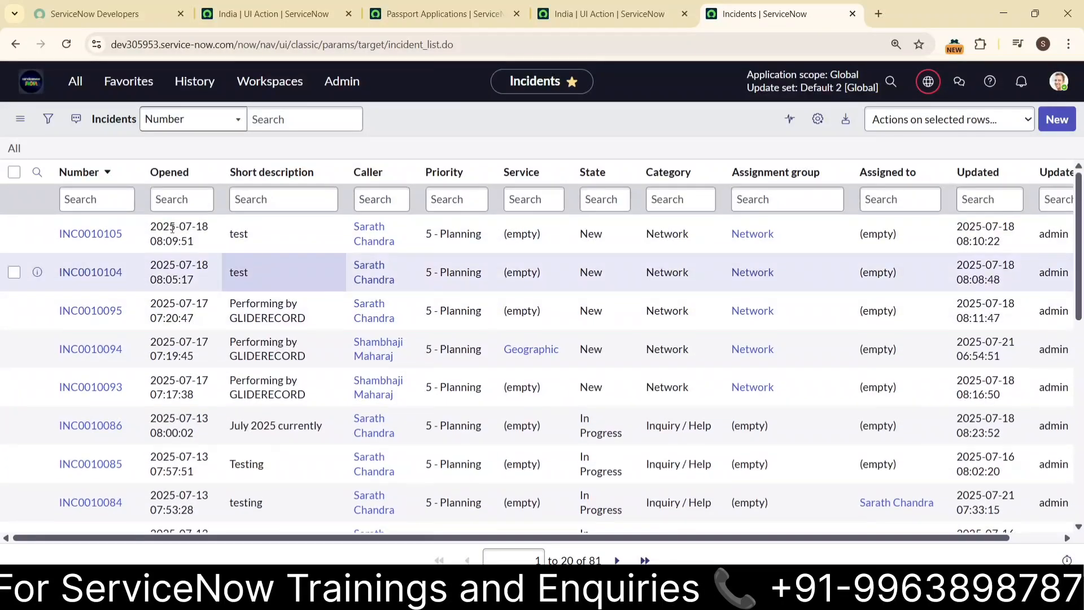
pyautogui.click(72, 233)
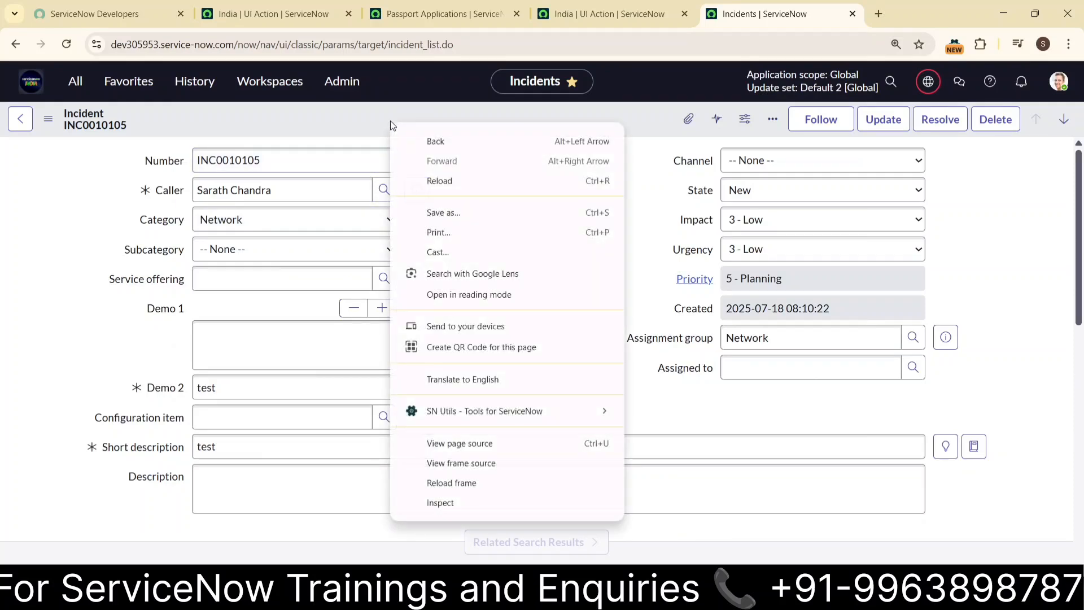
pyautogui.rightClick(391, 121)
pyautogui.click(388, 120)
pyautogui.rightClick(387, 119)
pyautogui.rightClick(351, 113)
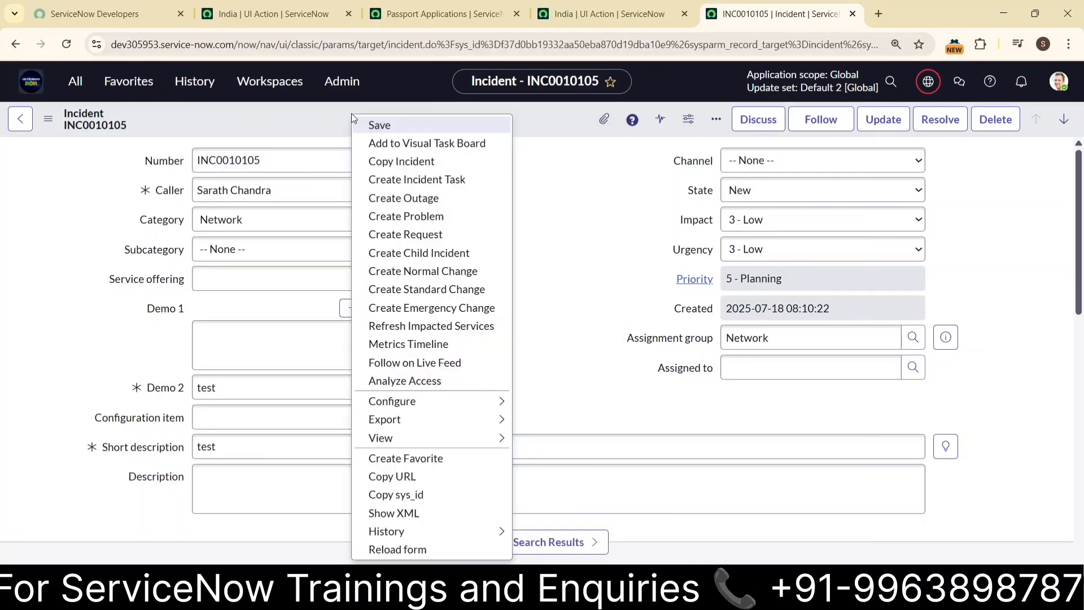
pyautogui.moveTo(486, 402)
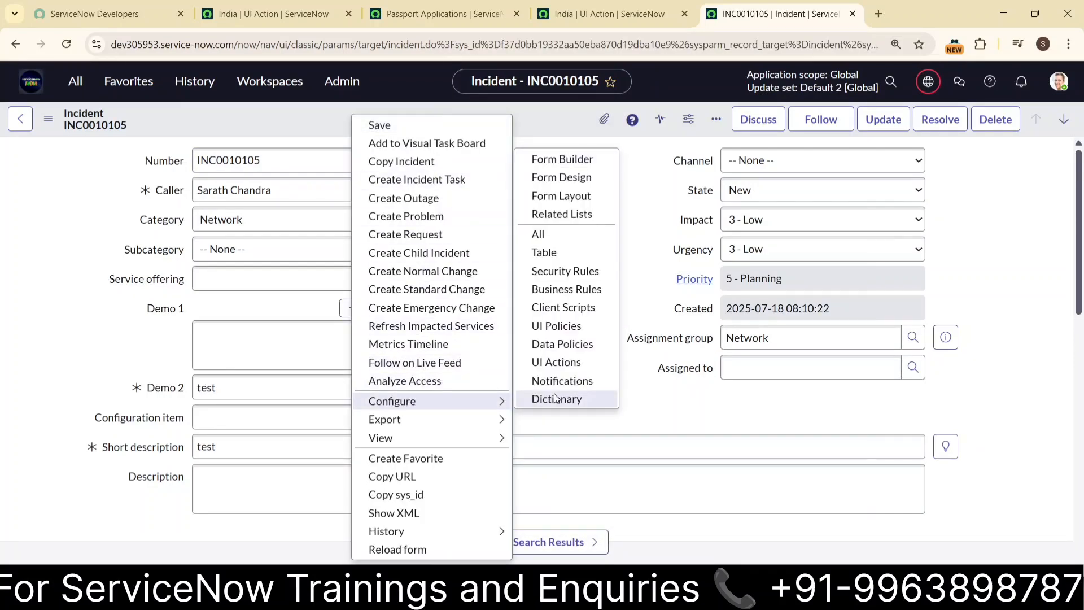
pyautogui.click(569, 364)
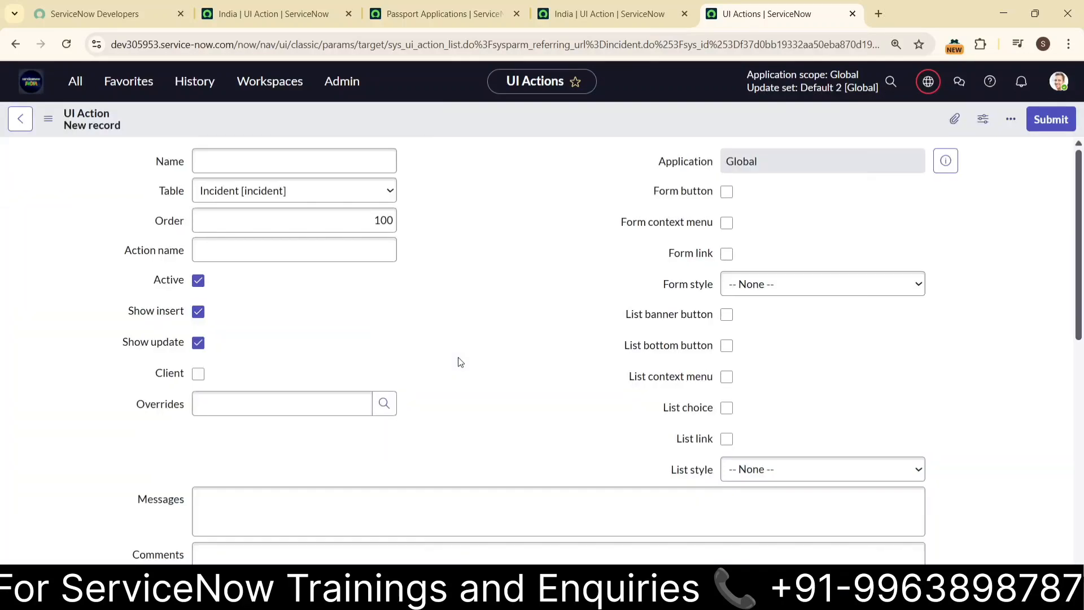
# - Name the new Incident UI action "Assign To CLIU" and set its action name to assign_to_cliu
pyautogui.scroll(-8, 459, 360)
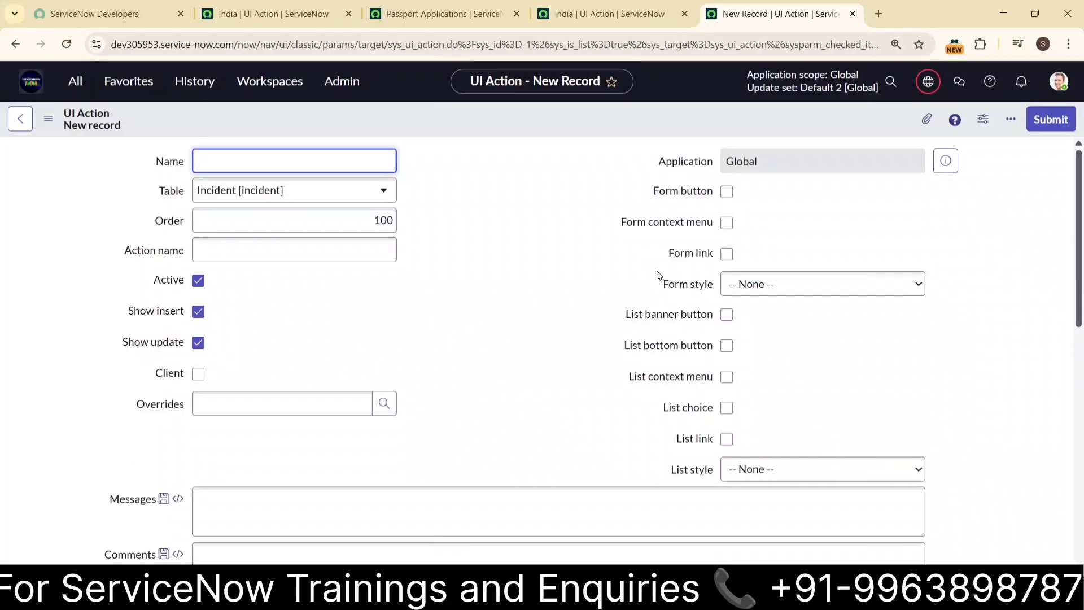
pyautogui.write('Assign ')
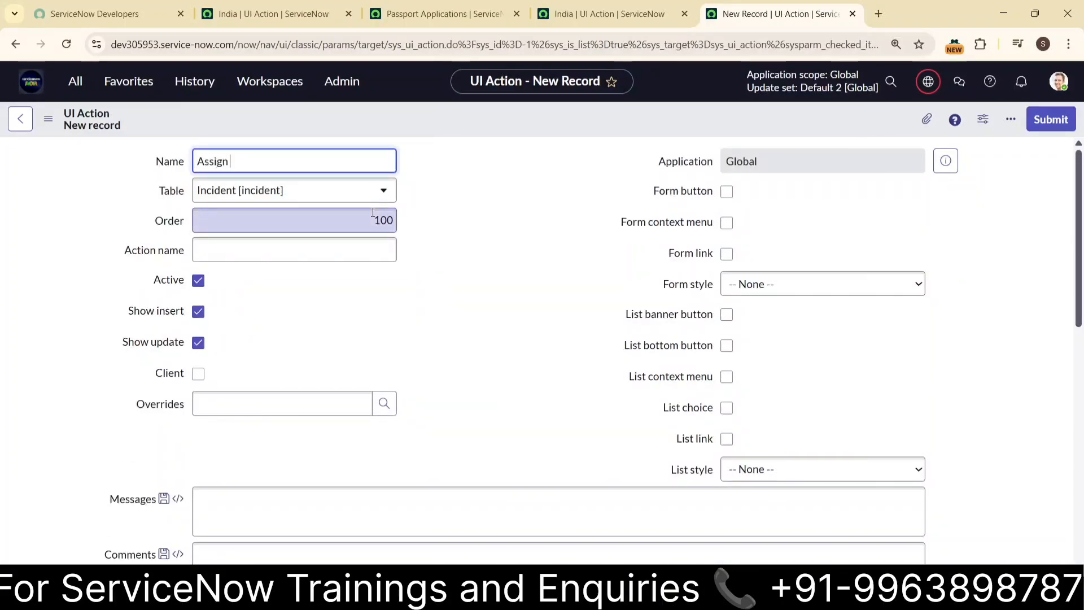
pyautogui.write('tTo CLIU')
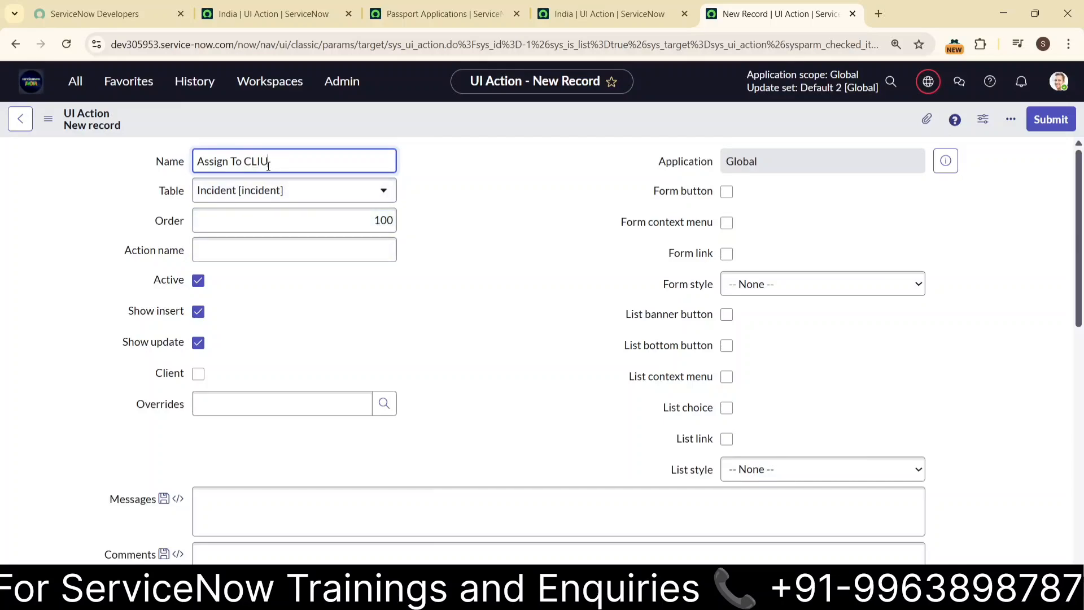
pyautogui.click(282, 251)
pyautogui.write('assign')
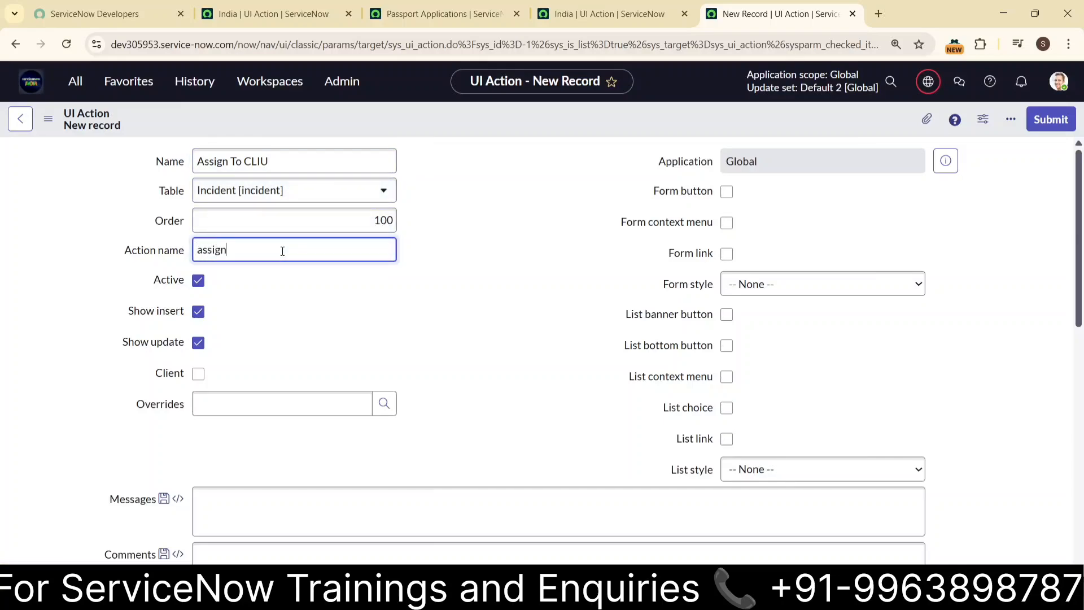
pyautogui.write('_to_cliu')
# - Enable Form button, Form context menu and Form link for the UI action
pyautogui.click(726, 192)
pyautogui.click(726, 222)
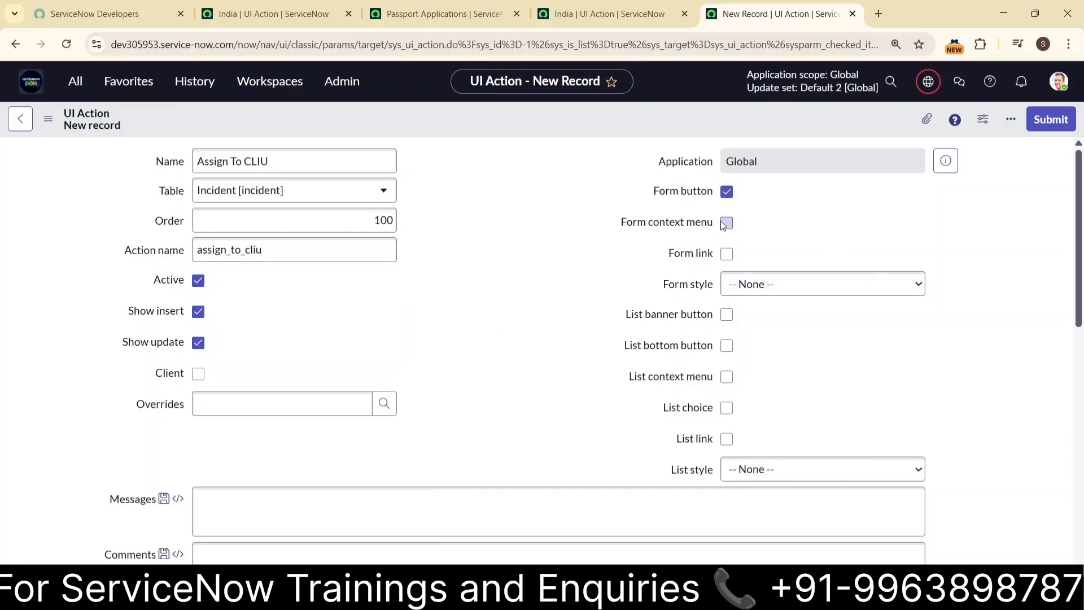
pyautogui.click(727, 254)
# - Add blank lines to the script and start line 2 with "function assign_to_cliu", matching the action name
pyautogui.scroll(-5, 497, 359)
pyautogui.scroll(-3, 499, 351)
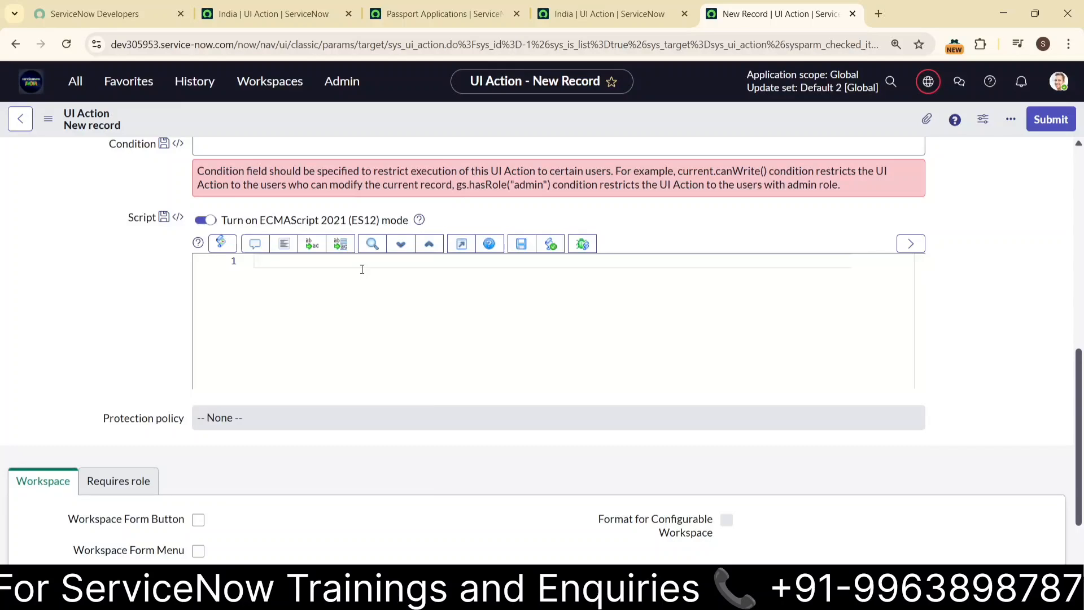
pyautogui.press('Return')
pyautogui.press('Return')
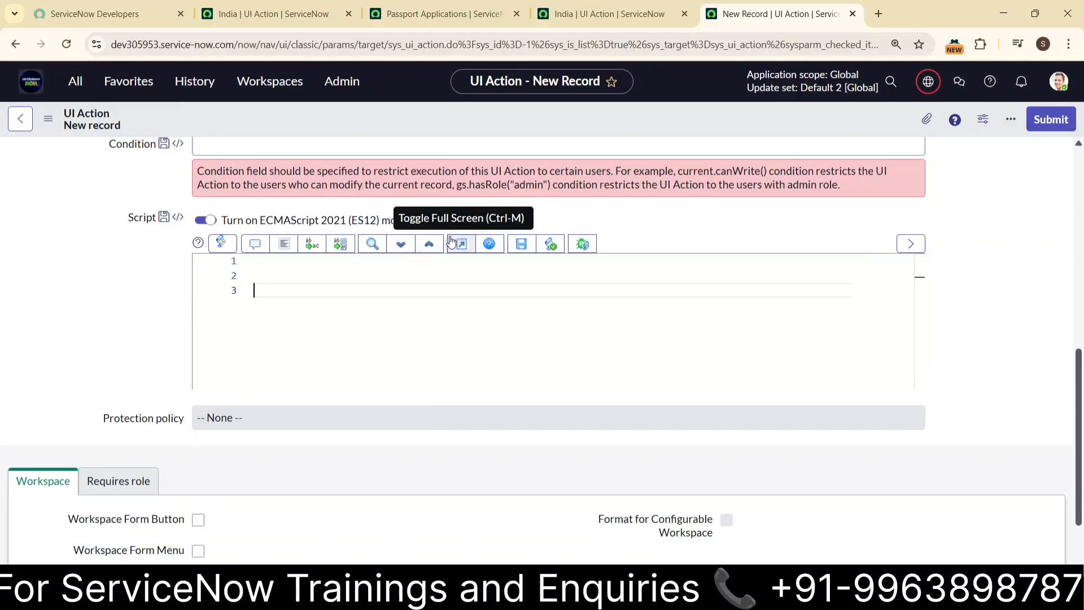
pyautogui.scroll(3, 1042, 314)
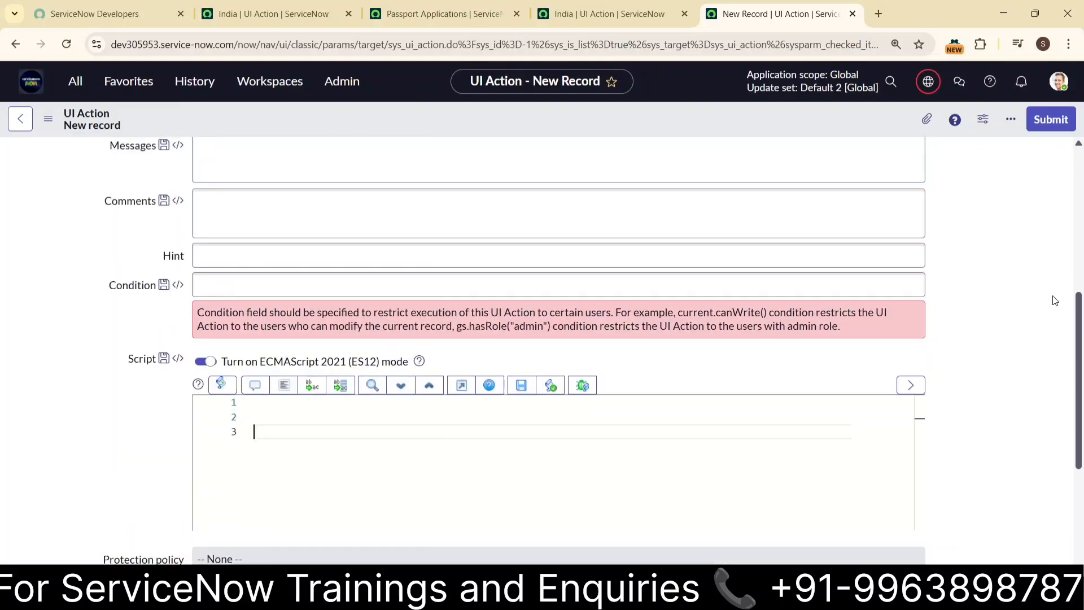
pyautogui.scroll(7, 218, 174)
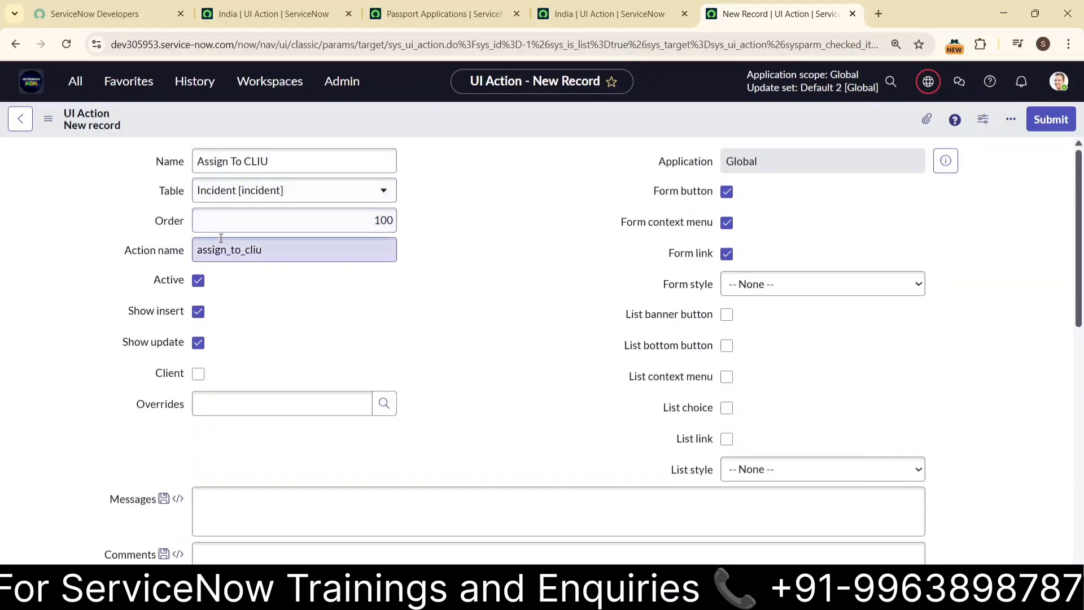
pyautogui.moveTo(280, 254); pyautogui.dragTo(196, 249)
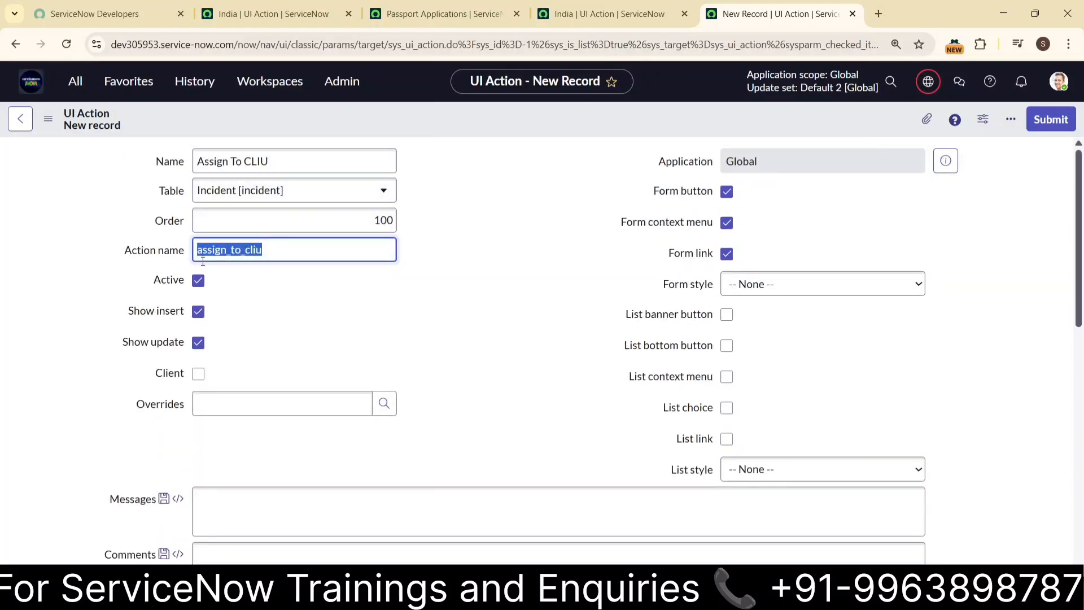
pyautogui.scroll(-7, 612, 322)
pyautogui.click(299, 271)
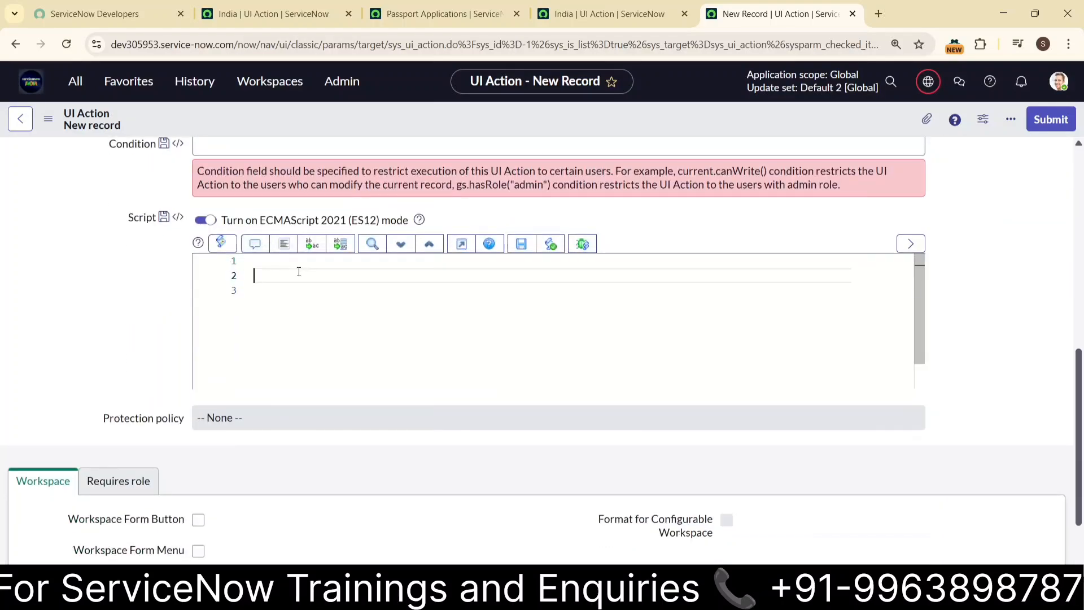
pyautogui.write('functi')
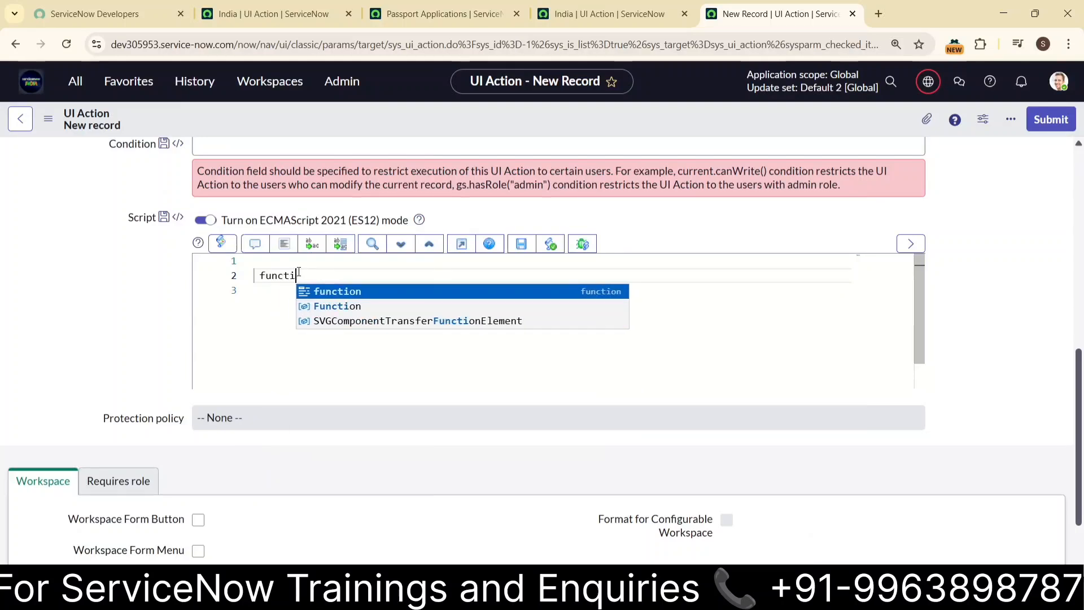
pyautogui.write('on assign_to_cliu')
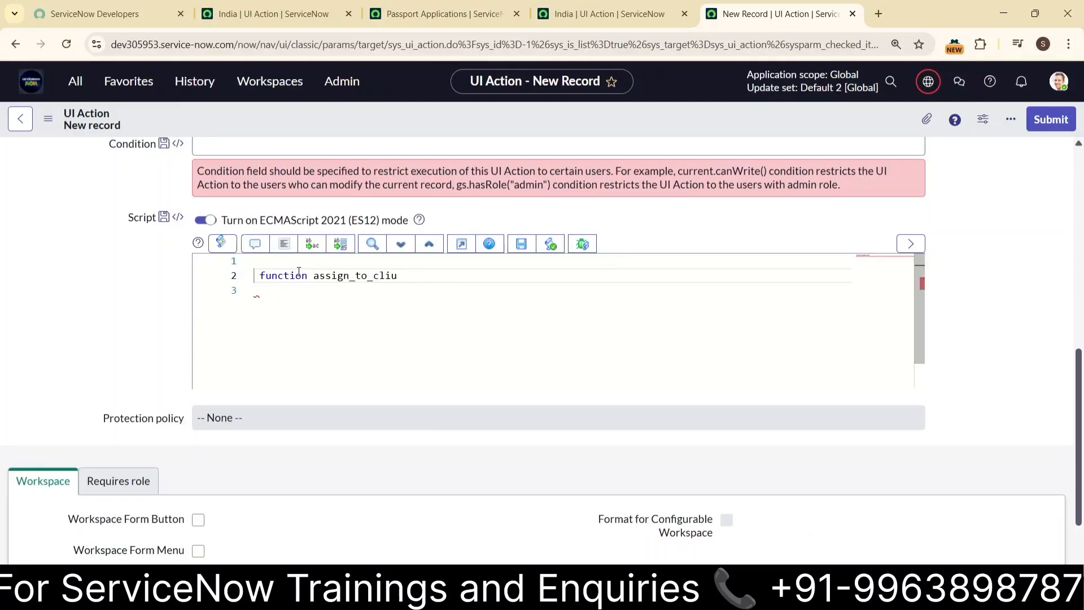
# - Remove the function name from line 2 of the script, keeping only the function keyword
pyautogui.press('BackSpace')
pyautogui.press('BackSpace')
pyautogui.press('BackSpace')
pyautogui.press('BackSpace')
pyautogui.press('BackSpace')
pyautogui.press('BackSpace')
pyautogui.press('BackSpace')
pyautogui.press('BackSpace')
pyautogui.press('BackSpace')
pyautogui.press('BackSpace')
pyautogui.press('BackSpace')
pyautogui.press('BackSpace')
pyautogui.press('BackSpace')
pyautogui.press('BackSpace')
# - Change the UI action's action name to auto_assignment and copy that name
pyautogui.scroll(9, 298, 272)
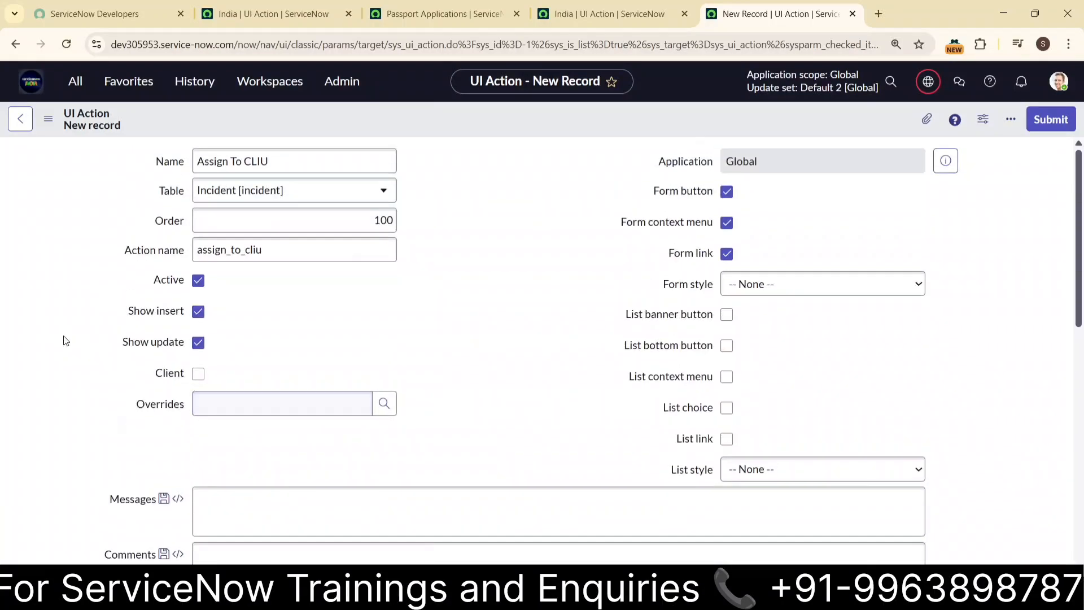
pyautogui.doubleClick(263, 251)
pyautogui.write('au')
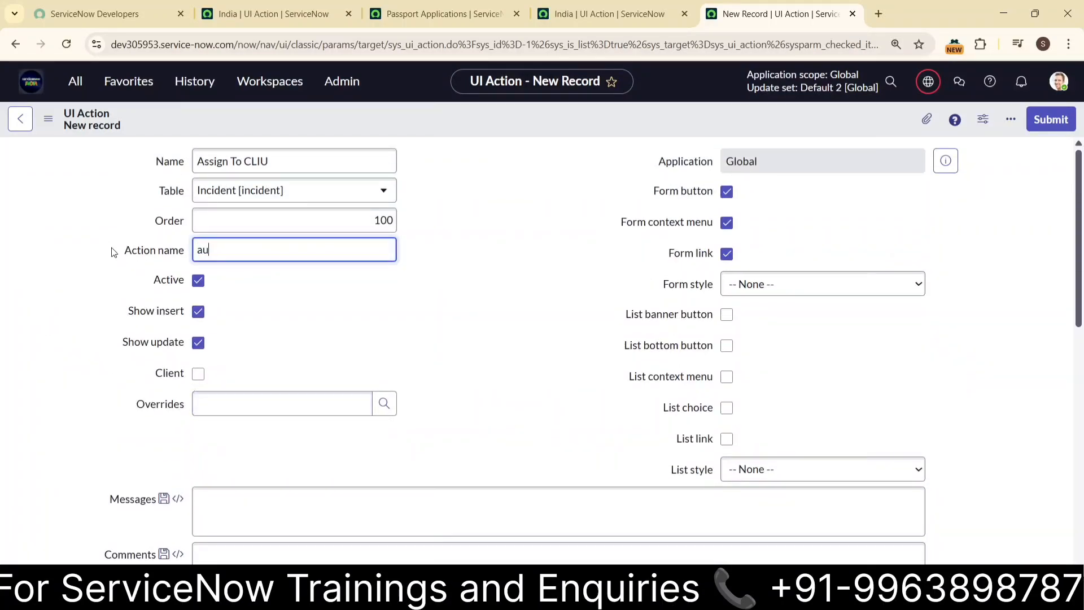
pyautogui.write('to_assignment')
pyautogui.doubleClick(299, 249)
pyautogui.hotkey('ctrl', 'c')
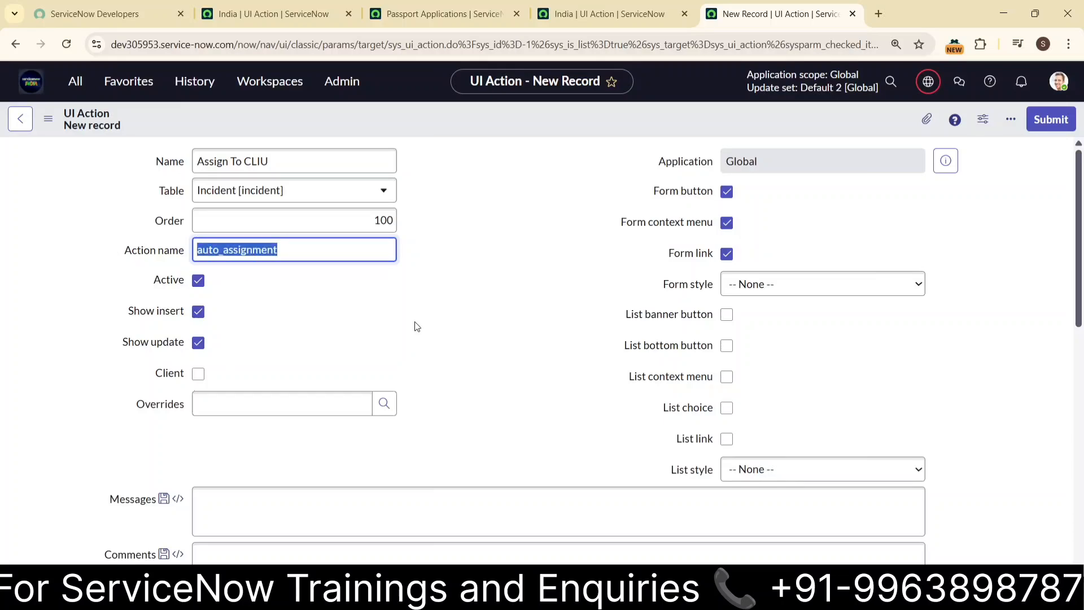
# - Paste the copied action name after the function keyword in the script and rewrite it in camel case as autoAssignment
pyautogui.scroll(-5, 429, 350)
pyautogui.scroll(-3, 435, 371)
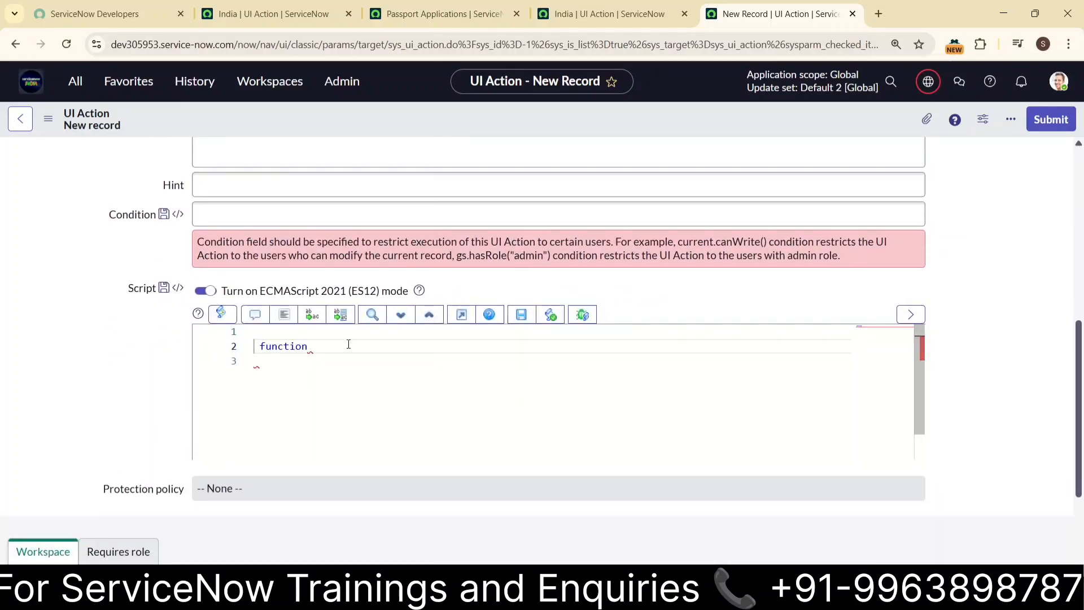
pyautogui.hotkey('ctrl', 'v')
pyautogui.click(343, 347)
pyautogui.press('BackSpace')
pyautogui.press('Delete')
pyautogui.write('A')
pyautogui.doubleClick(418, 348)
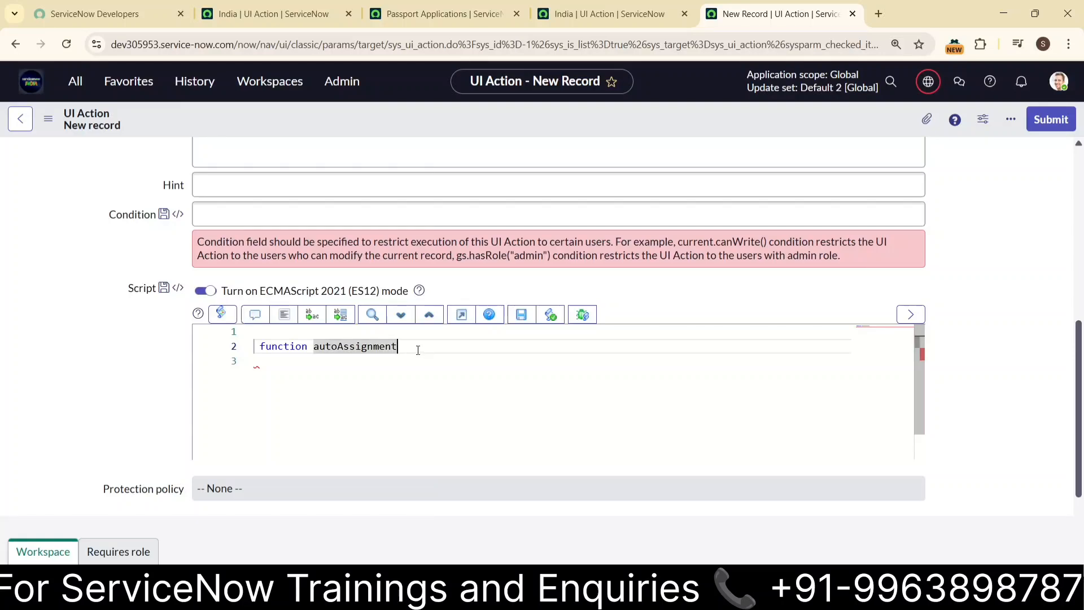
# - Complete the autoAssignment function declaration with empty parentheses and add an opening and closing brace pair for its body below
pyautogui.write('()')
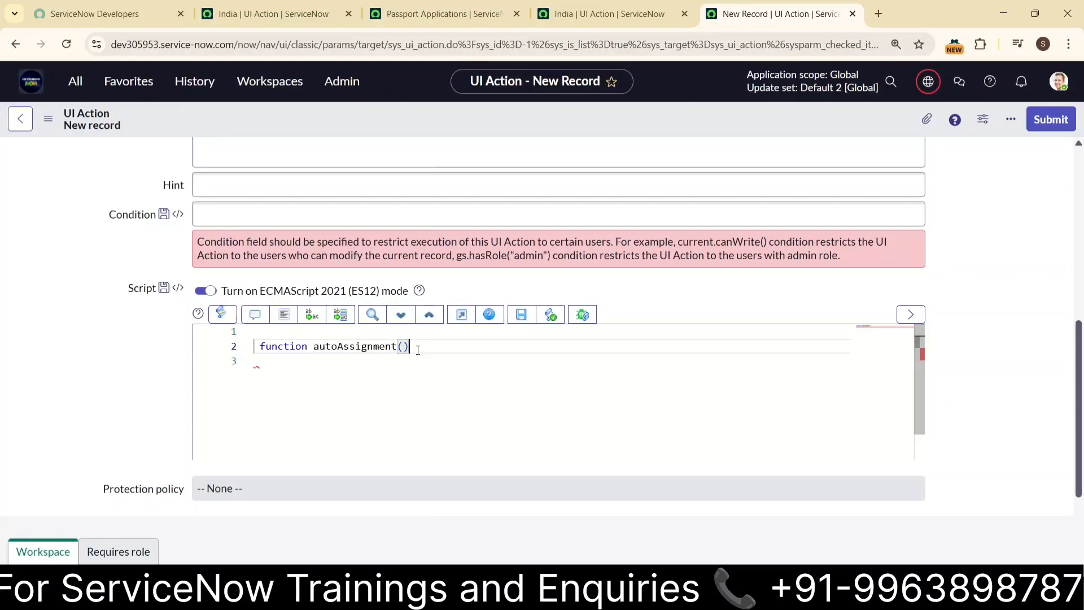
pyautogui.press('Return')
pyautogui.press('Return')
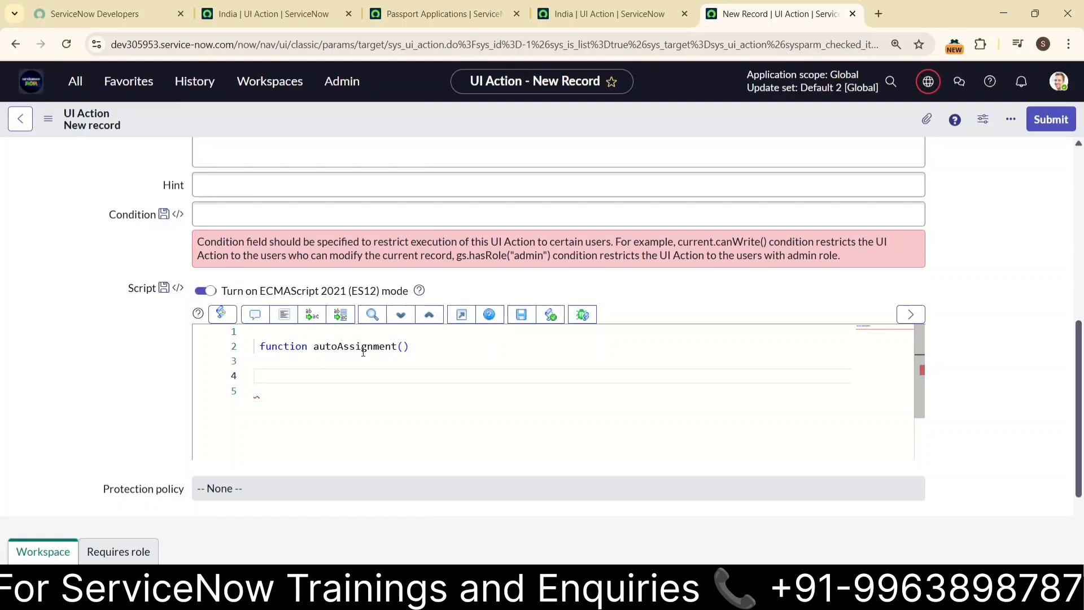
pyautogui.click(421, 347)
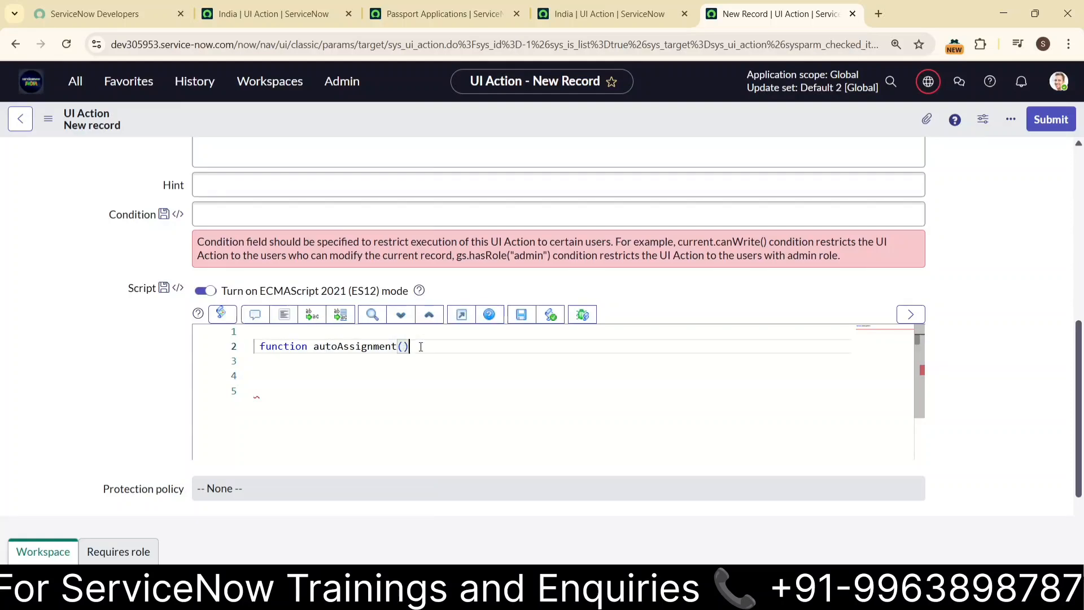
pyautogui.press('Return')
pyautogui.write('{')
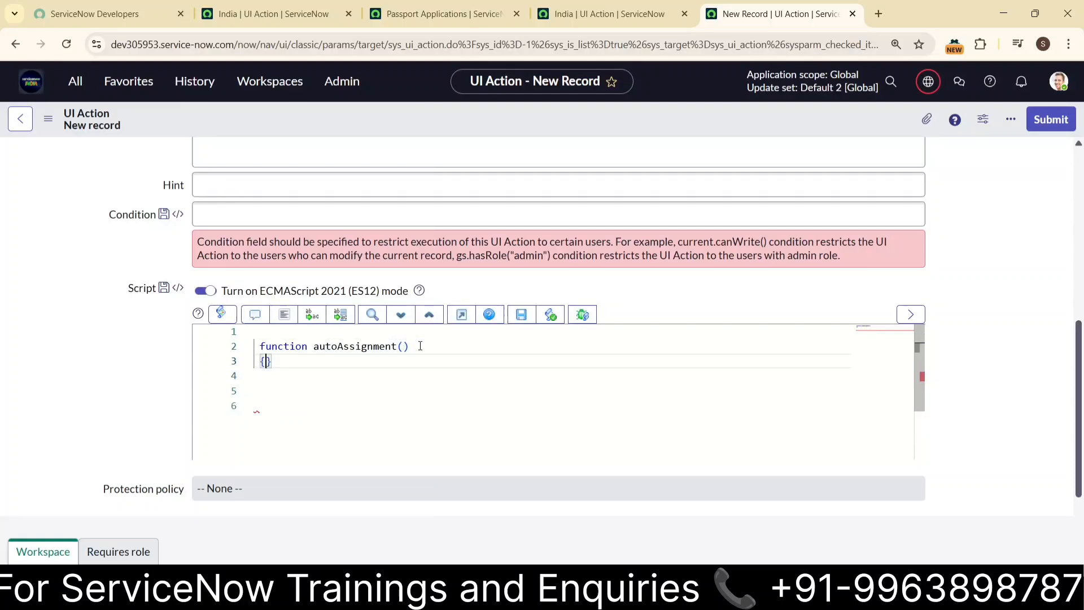
pyautogui.press('Return')
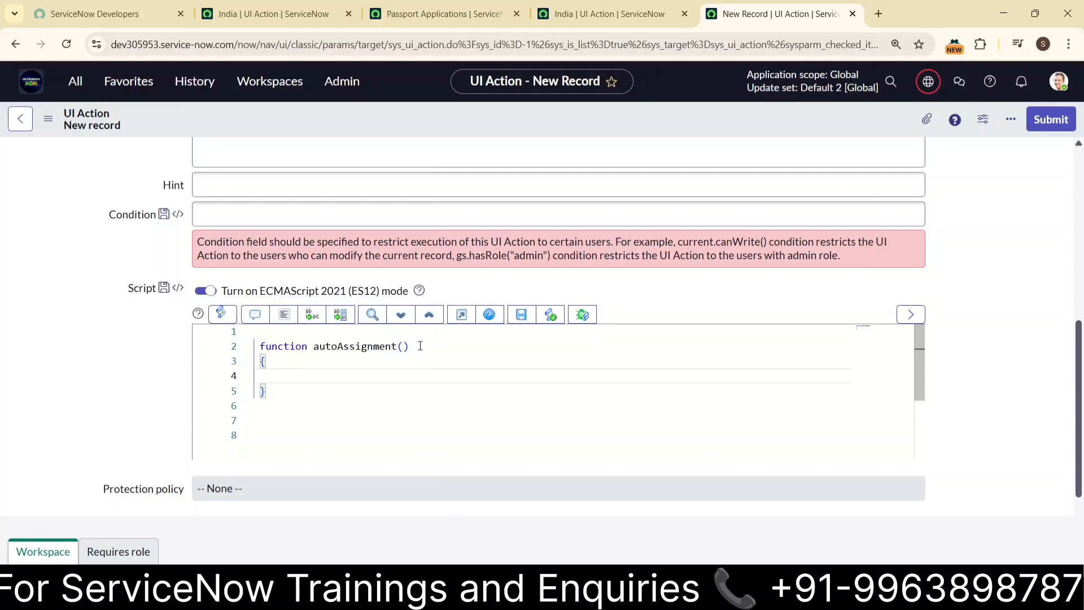
# - Inside the function body, declare the current user's ID with "var user = g_user.userID;"
pyautogui.write('var user = g_u')
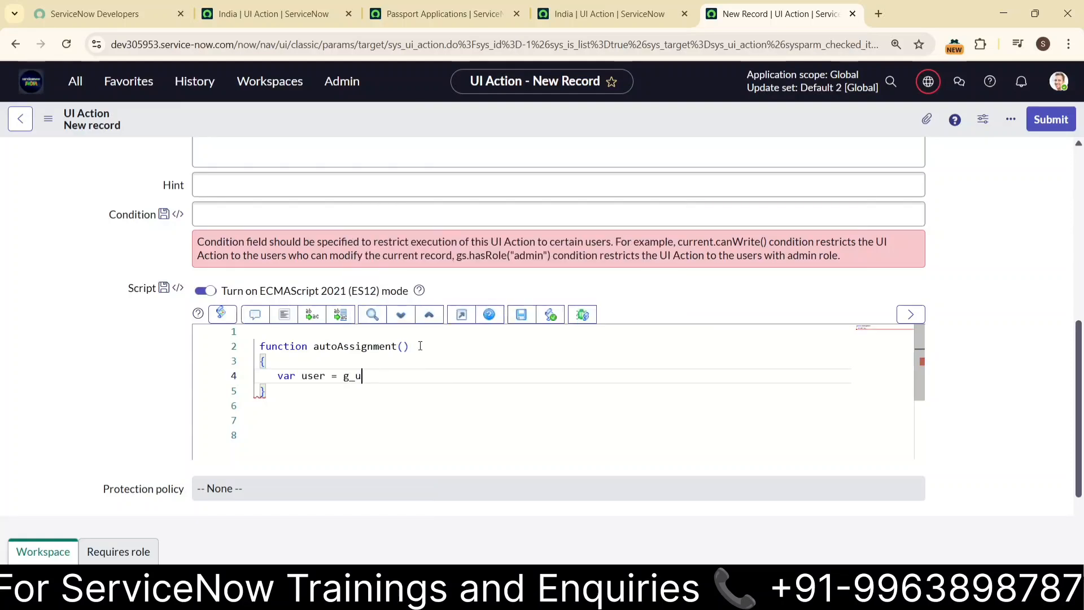
pyautogui.write('ser.')
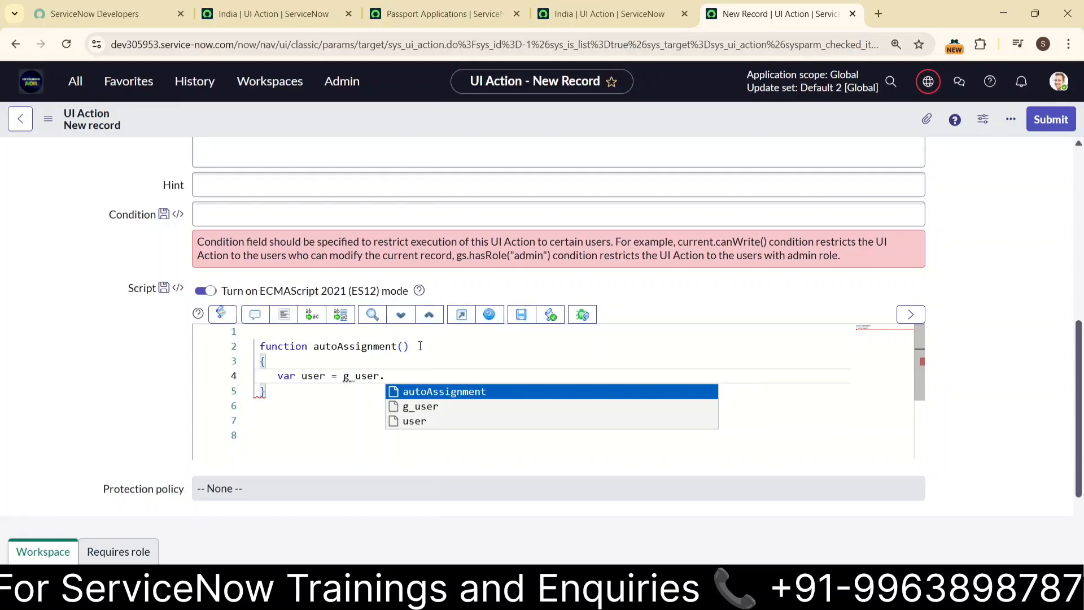
pyautogui.write('userID')
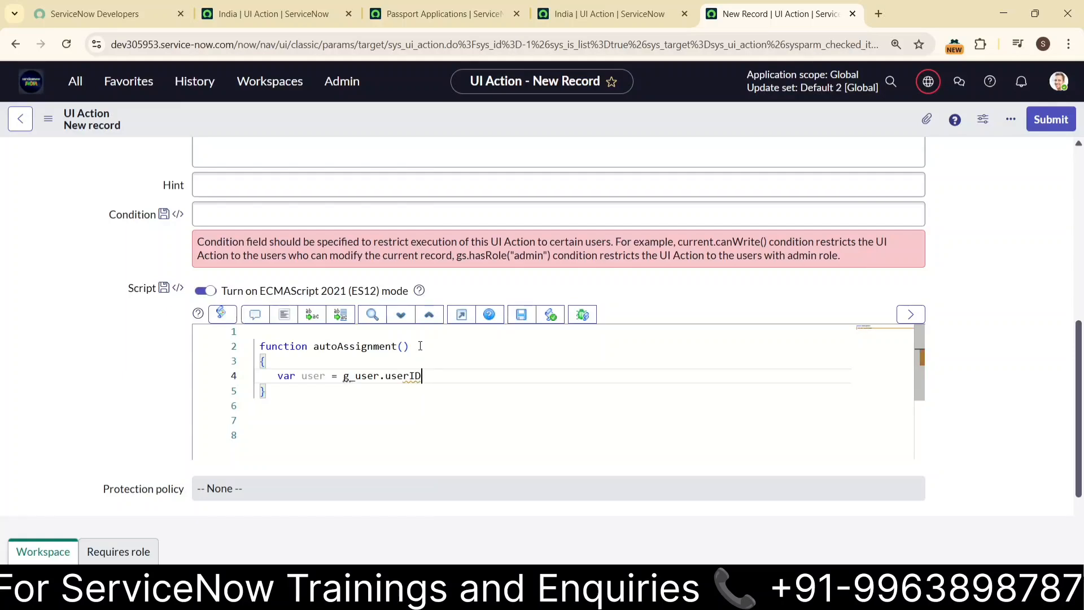
pyautogui.write('()')
pyautogui.press('BackSpace')
pyautogui.press('BackSpace')
pyautogui.write(';')
# - Below the variable, leaving a blank line, add the statement g_form.setValue("assigned_to",user); to fill the assignee
pyautogui.press('Return')
pyautogui.press('Return')
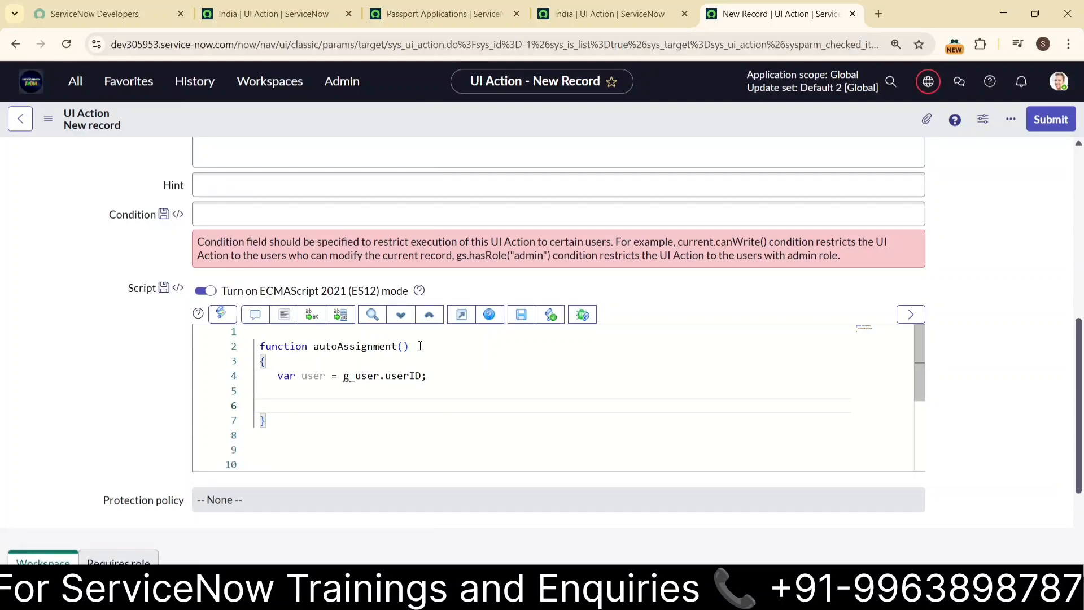
pyautogui.write('g_form.')
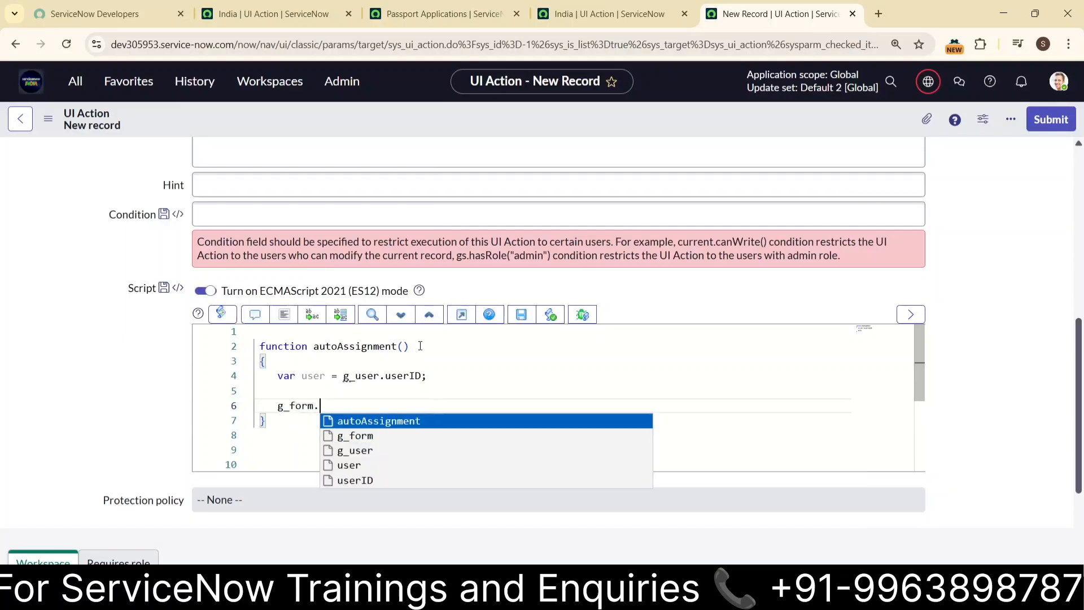
pyautogui.write('setValu')
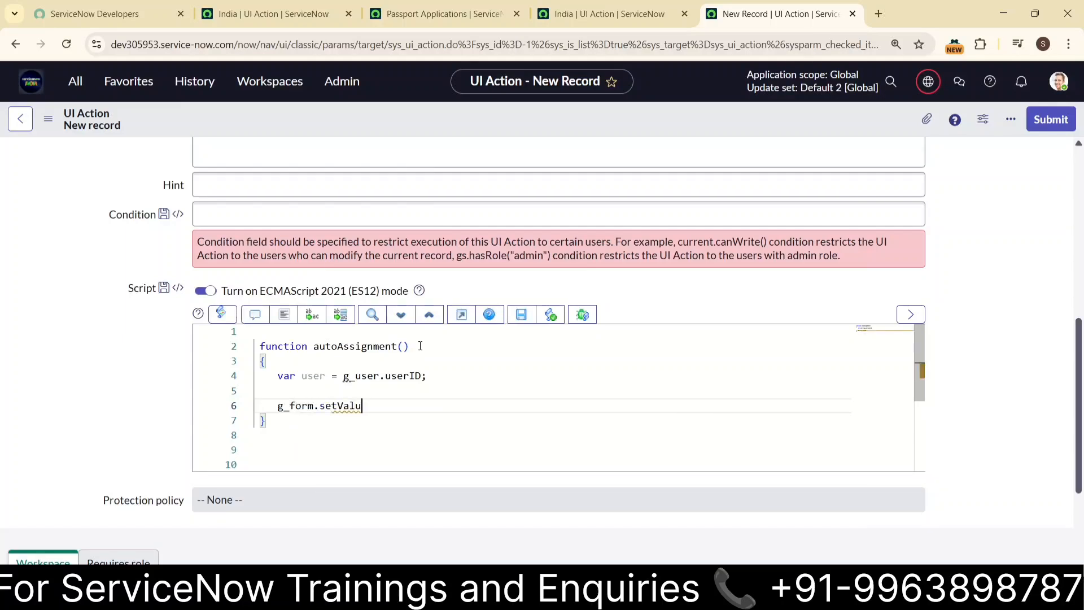
pyautogui.write('e(')
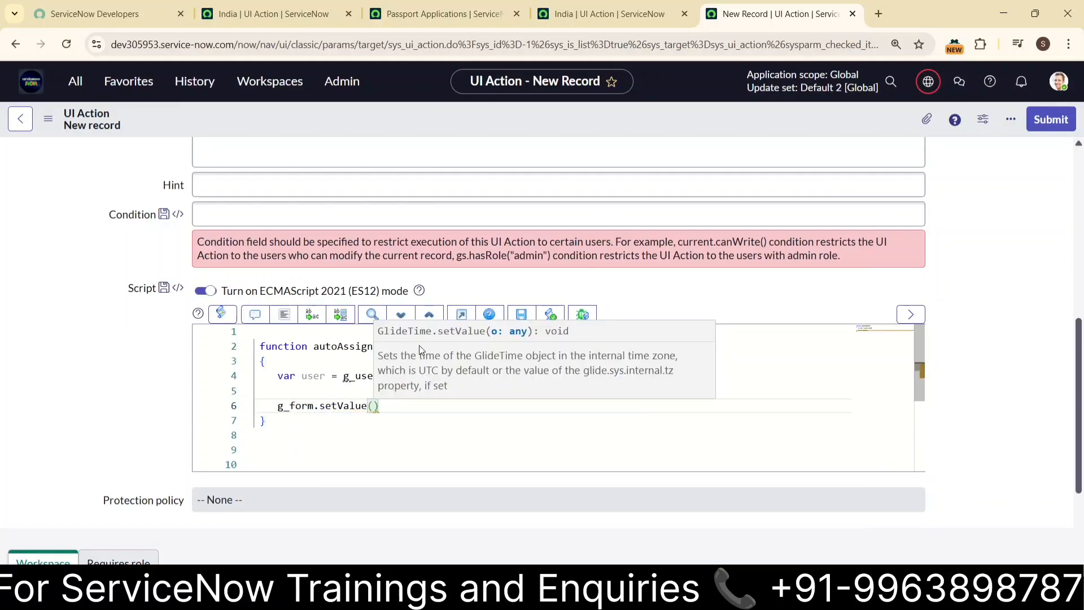
pyautogui.write('"assi')
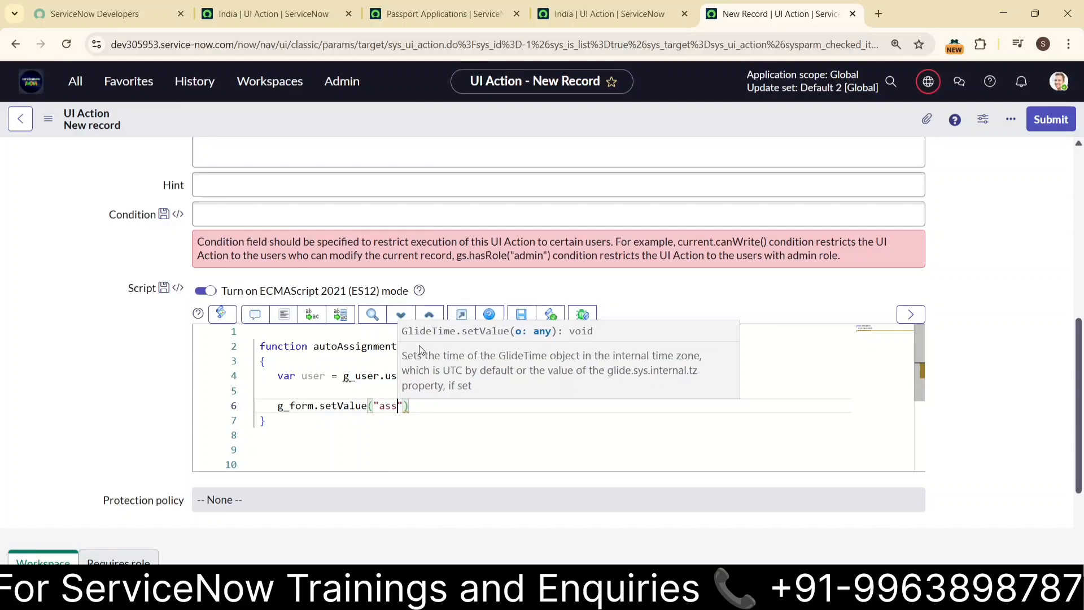
pyautogui.write('gned_to')
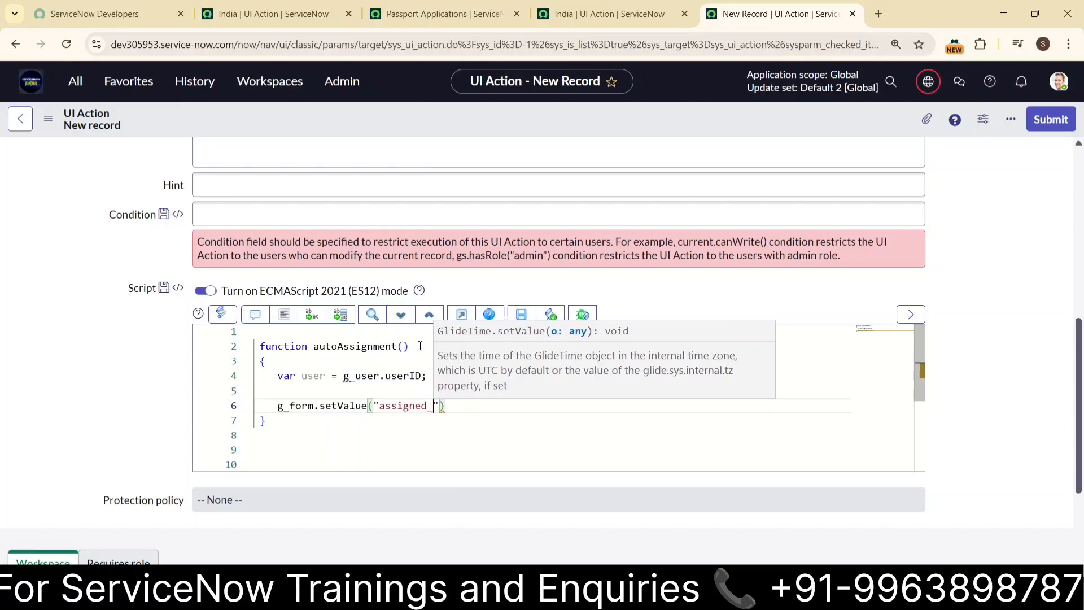
pyautogui.write('",')
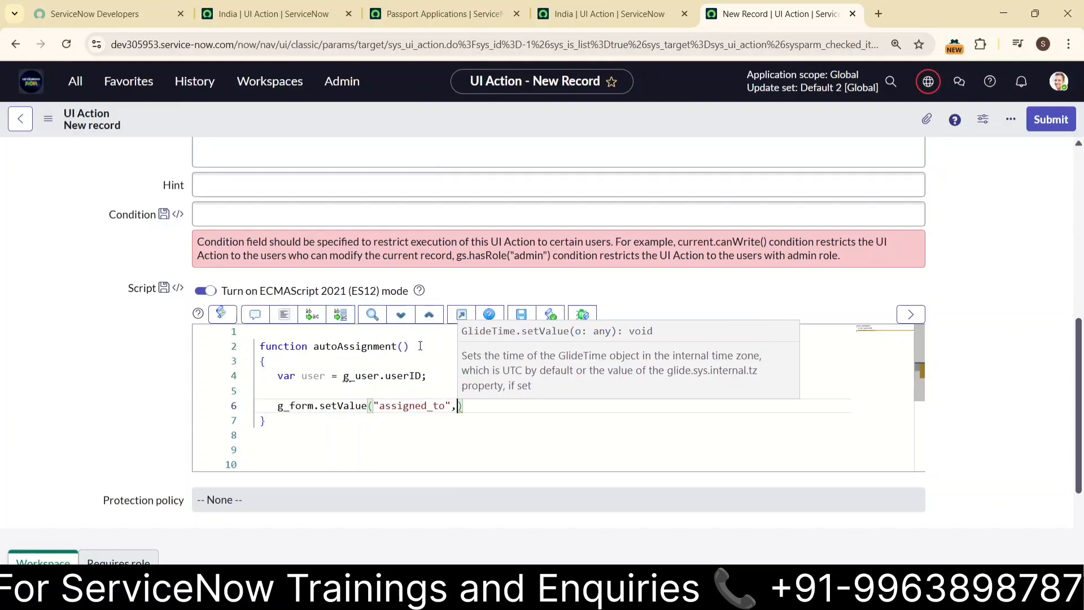
pyautogui.write('user')
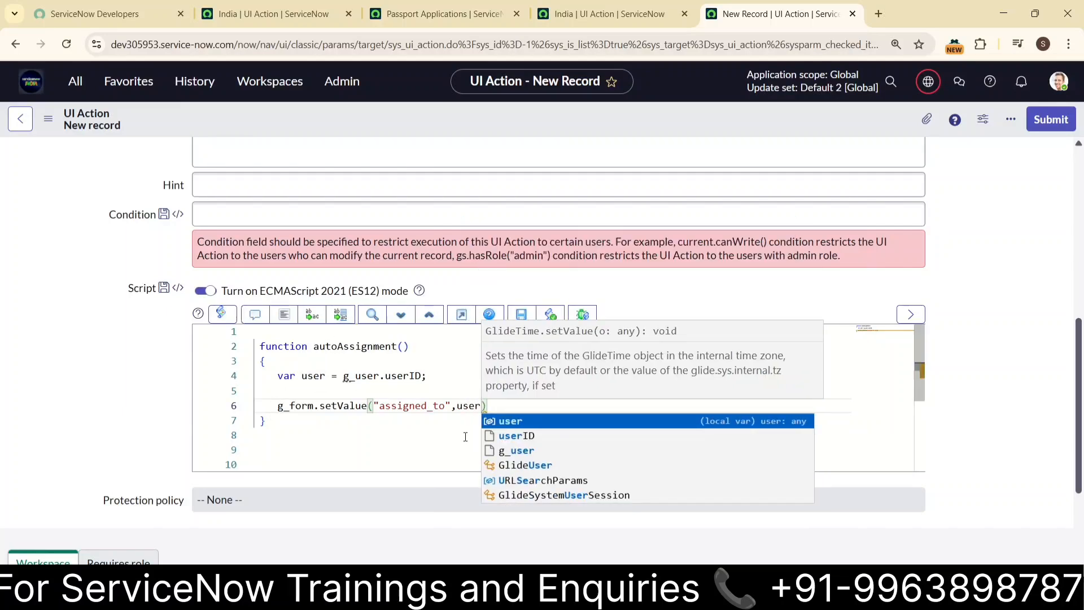
pyautogui.write(');')
# - After another blank line, add g_form.setValue("work_notes","Assigned to CLIU by UI ACTION"); to write the work note
pyautogui.press('Return')
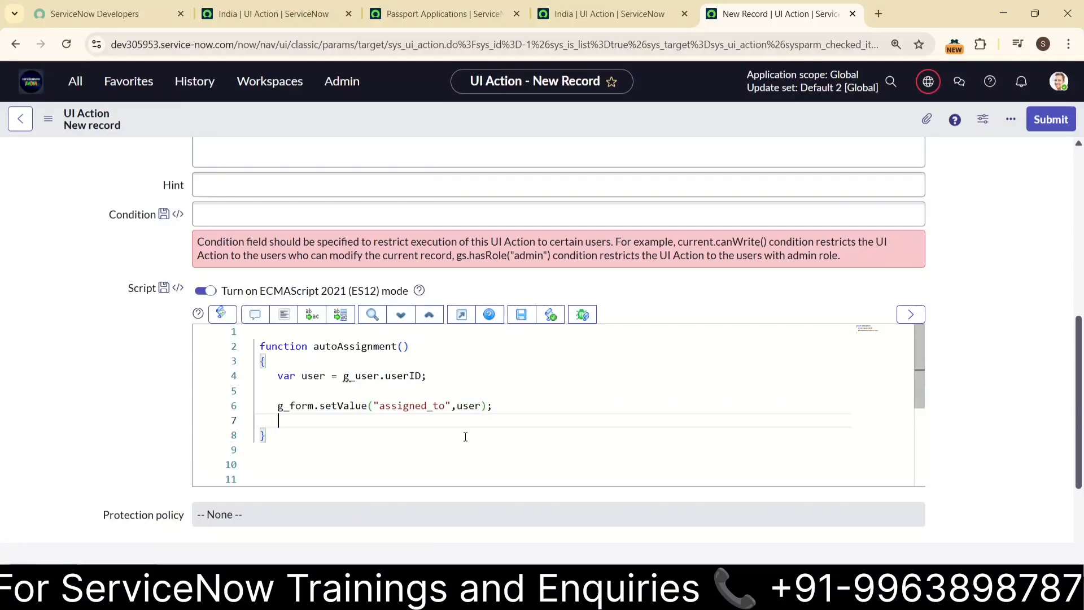
pyautogui.press('Return')
pyautogui.write('g_fo')
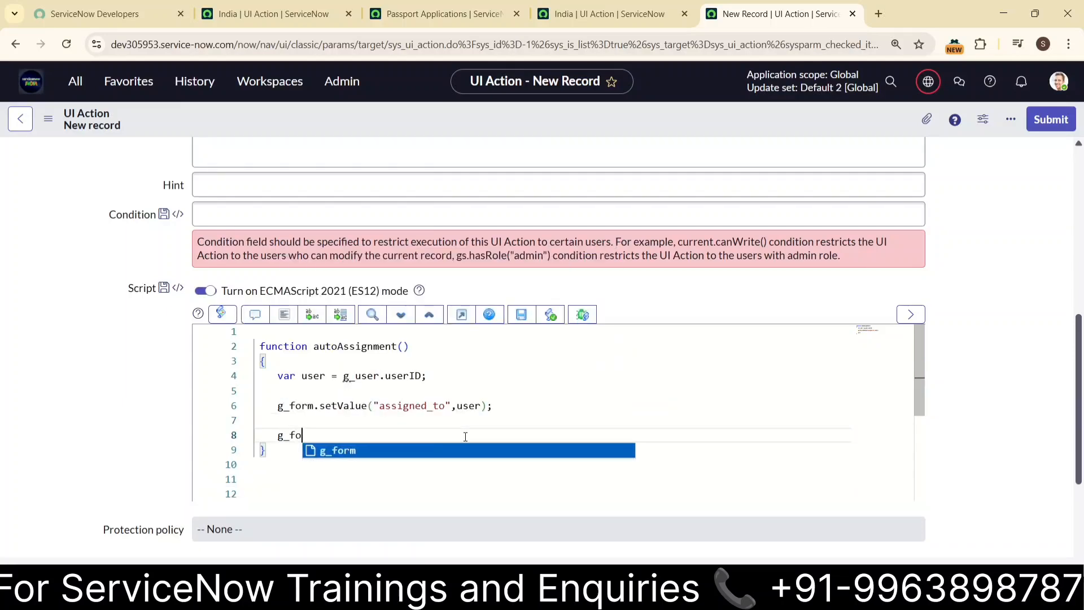
pyautogui.write('rm.set')
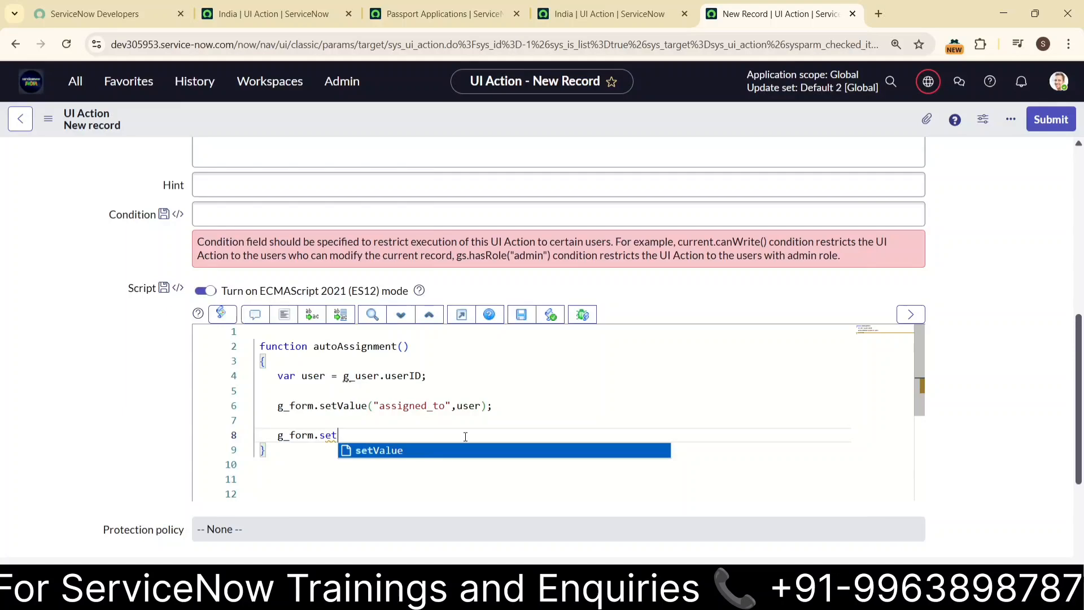
pyautogui.press('Return')
pyautogui.write('(')
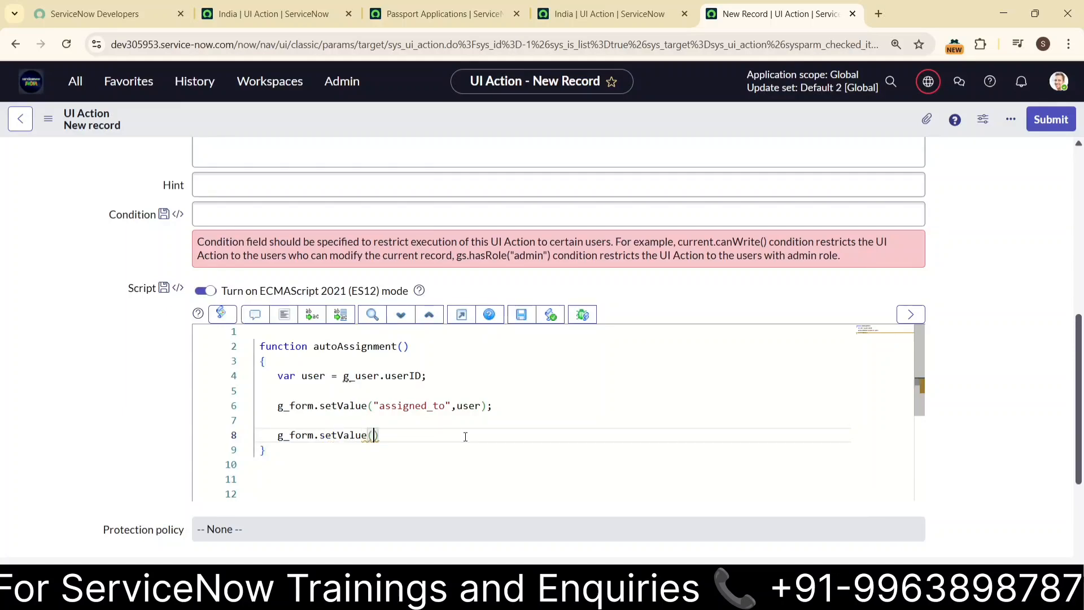
pyautogui.write('"')
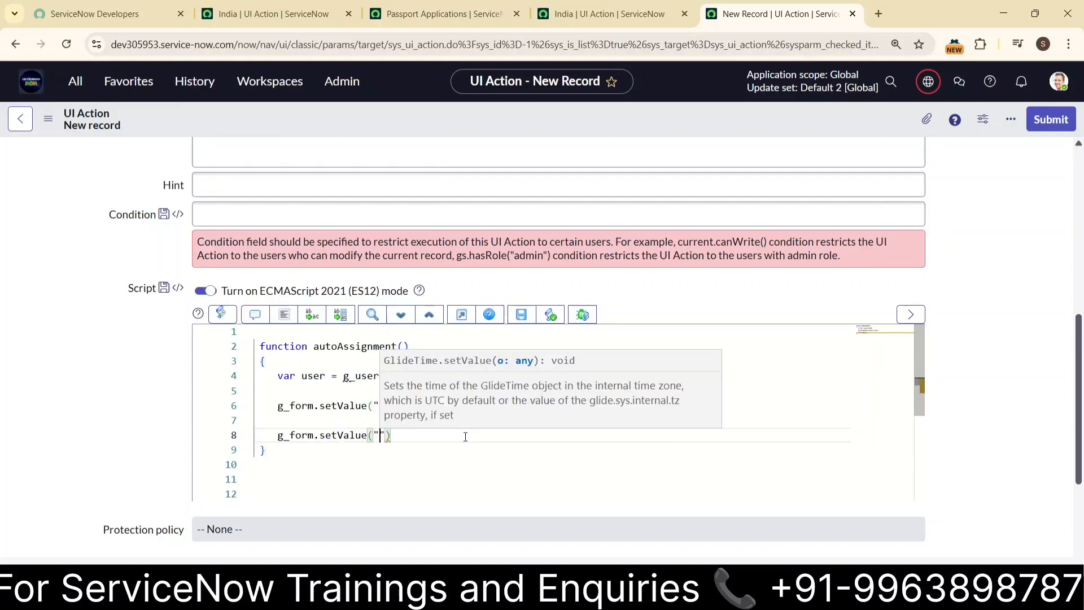
pyautogui.write('wor')
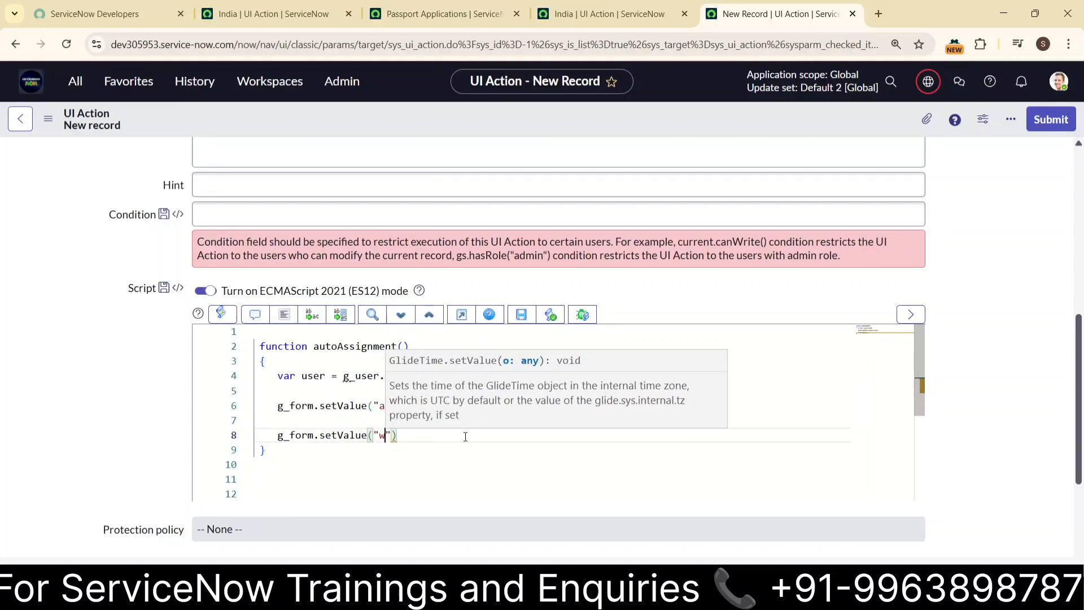
pyautogui.write('k_notes"')
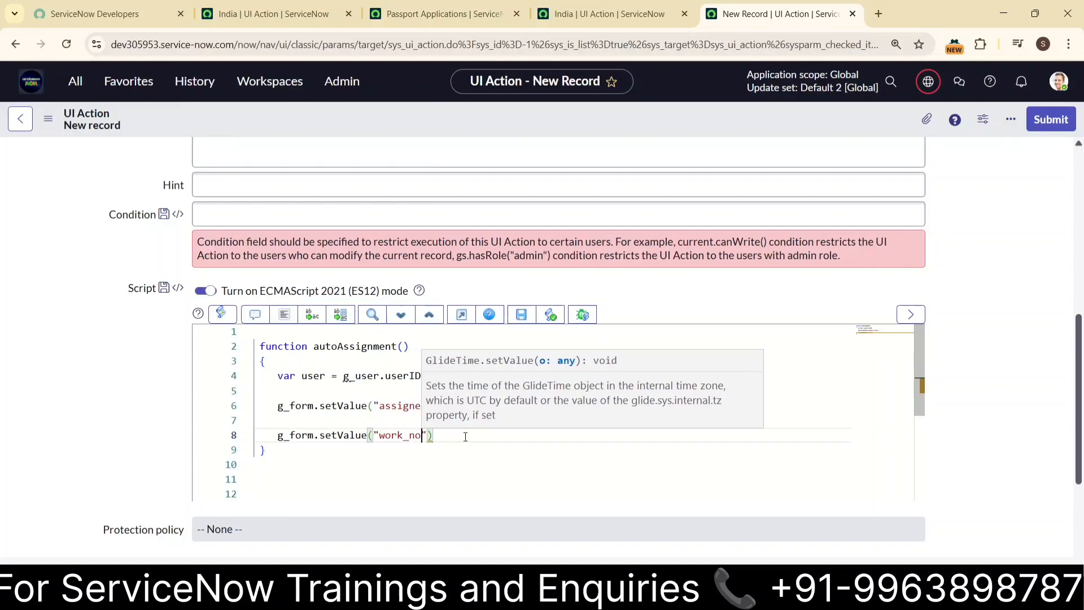
pyautogui.write(',"')
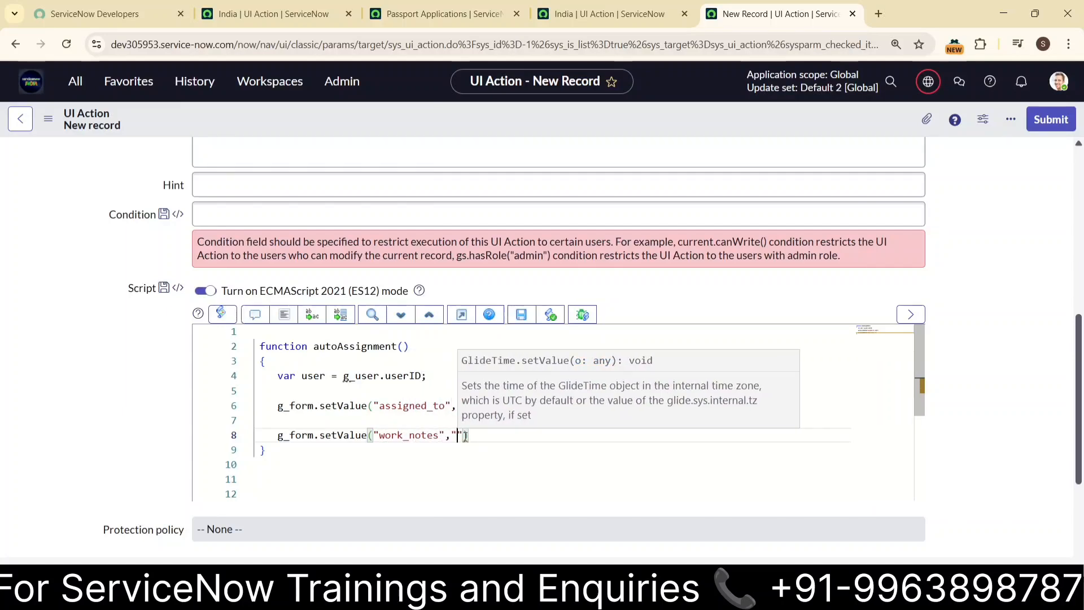
pyautogui.write('Assigned')
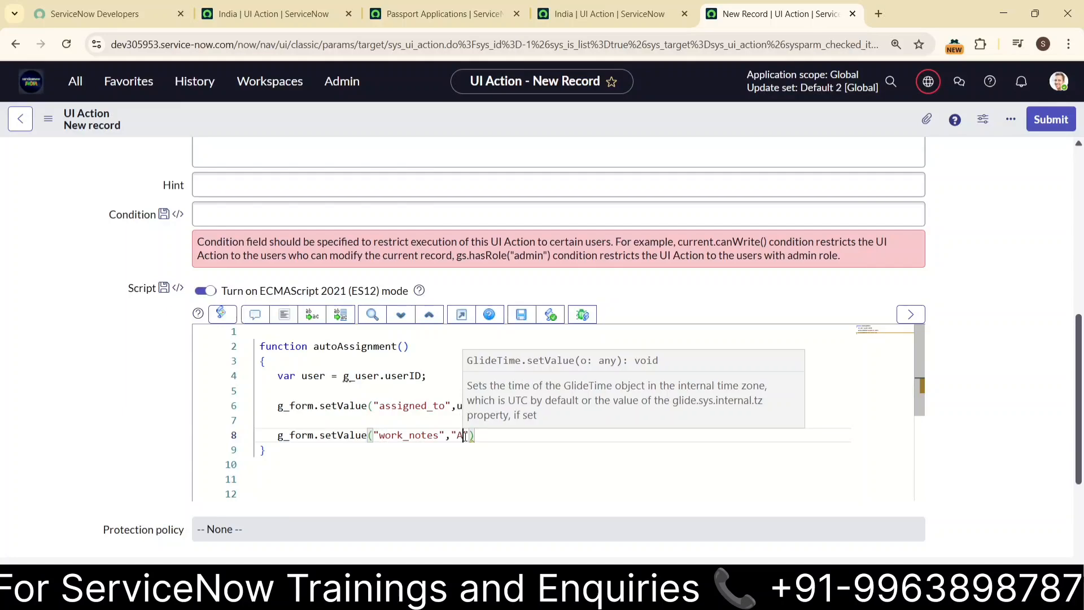
pyautogui.write(' to CLIU')
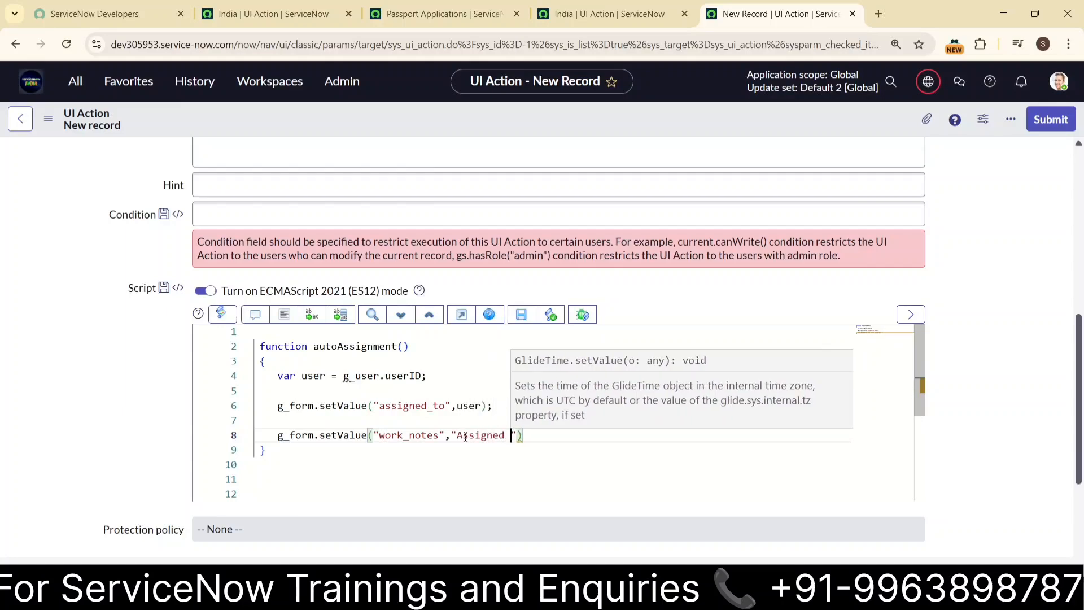
pyautogui.write(' by UI A')
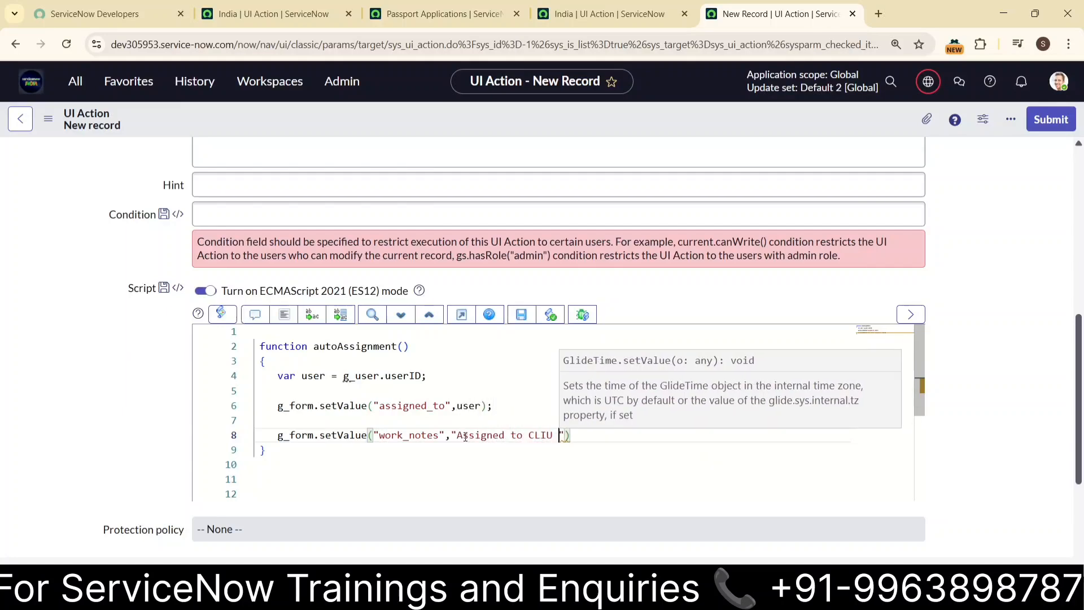
pyautogui.write('CTION')
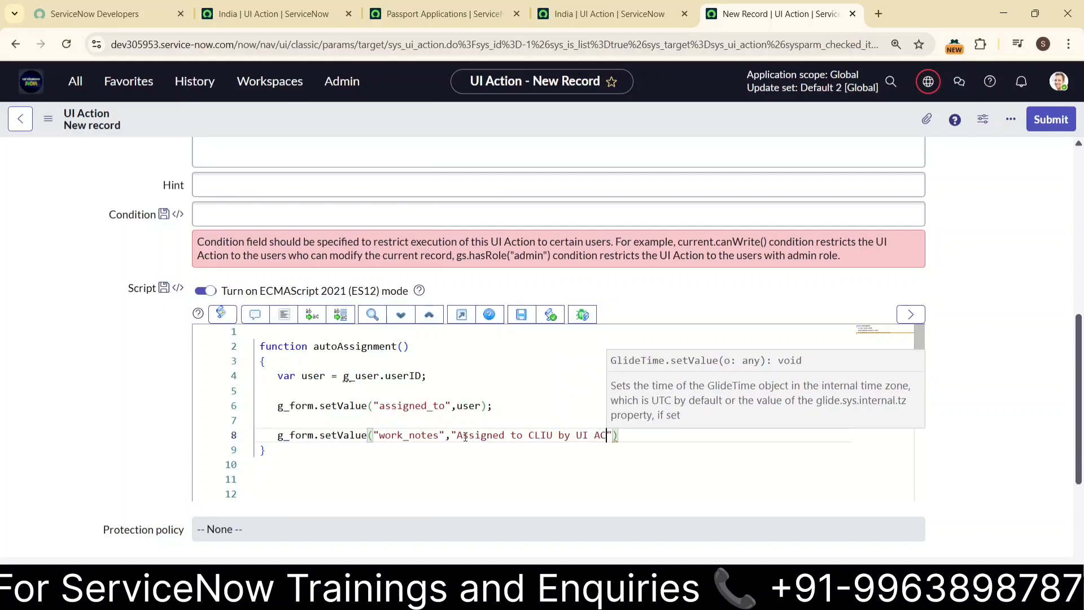
pyautogui.press('End')
pyautogui.write(';')
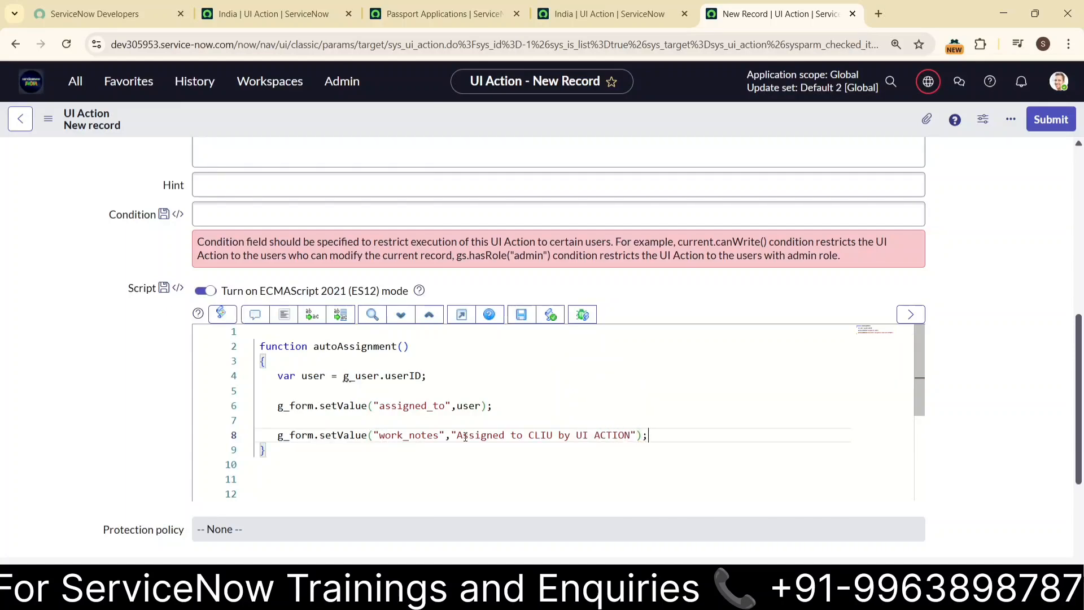
# - End the function body with the statement g_form.save(); on line 10, after a blank line
pyautogui.press('Return')
pyautogui.press('Return')
pyautogui.write('f_r')
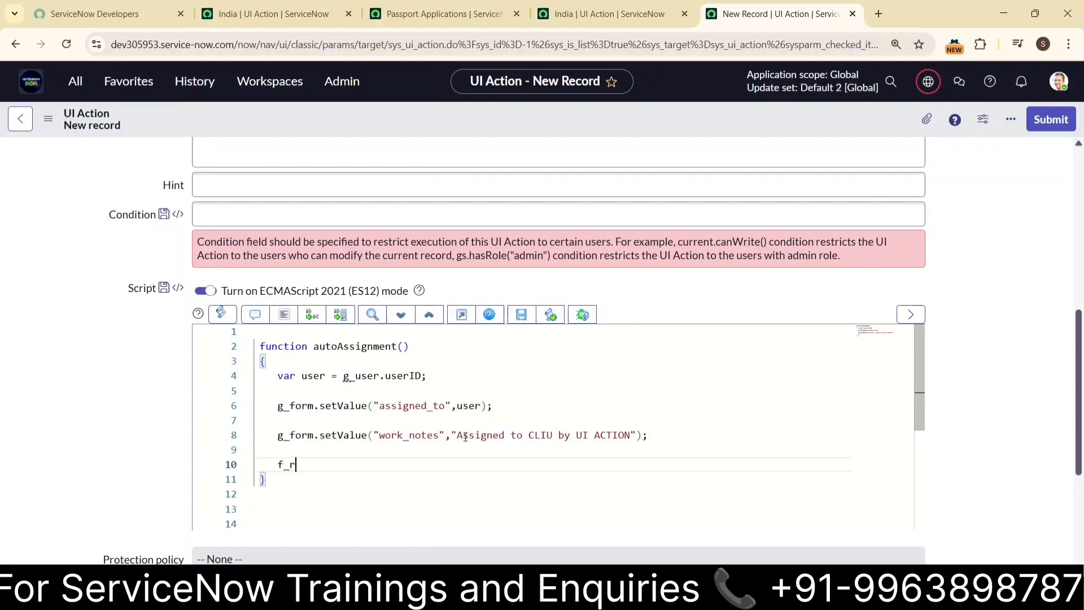
pyautogui.press('BackSpace')
pyautogui.press('BackSpace')
pyautogui.write('g_form.')
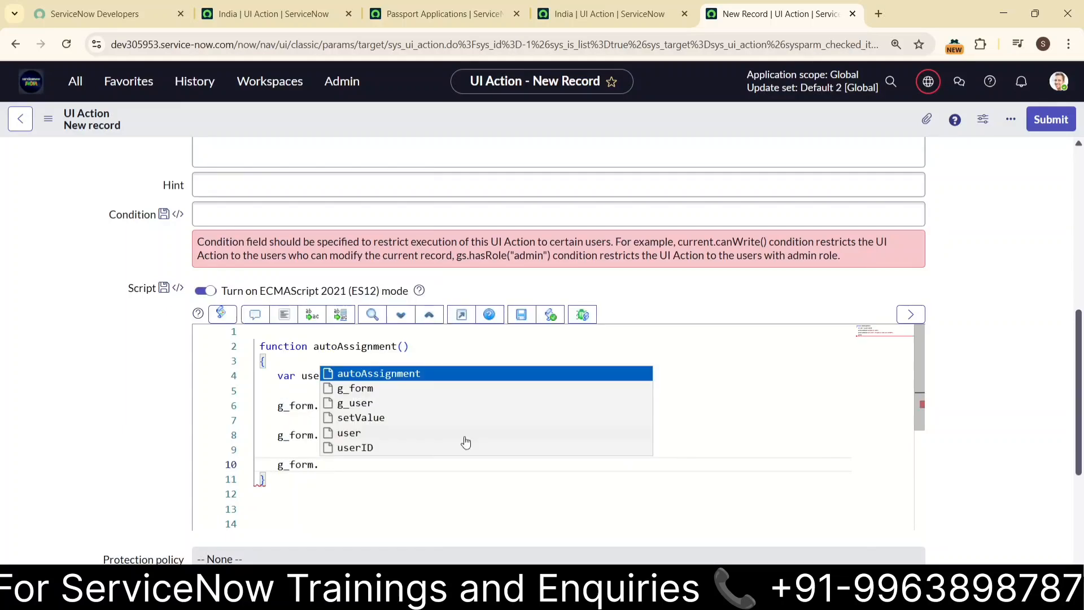
pyautogui.write('save();')
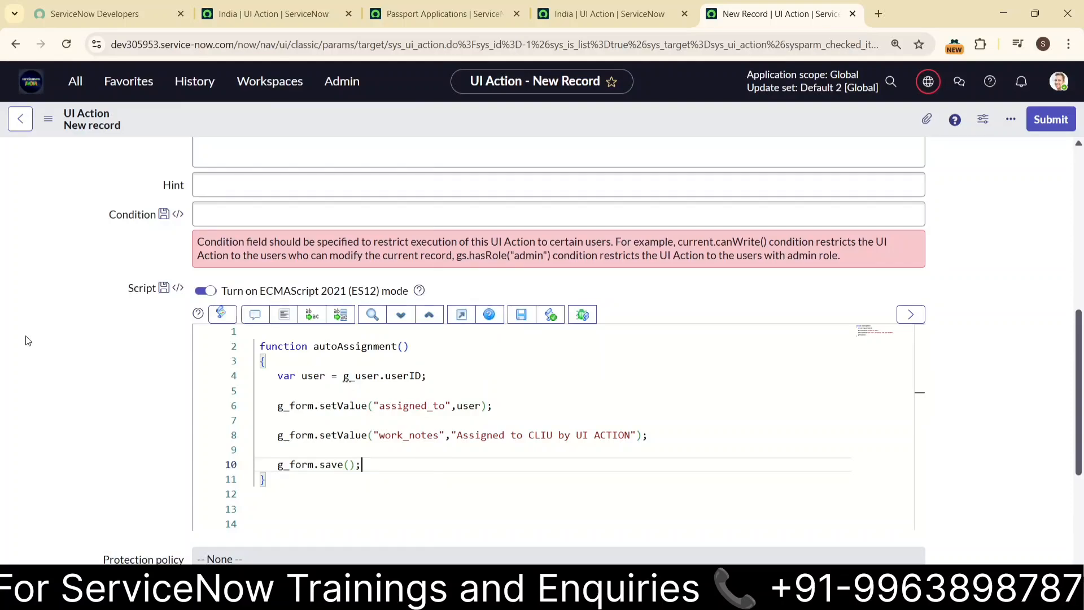
pyautogui.scroll(8, 23, 362)
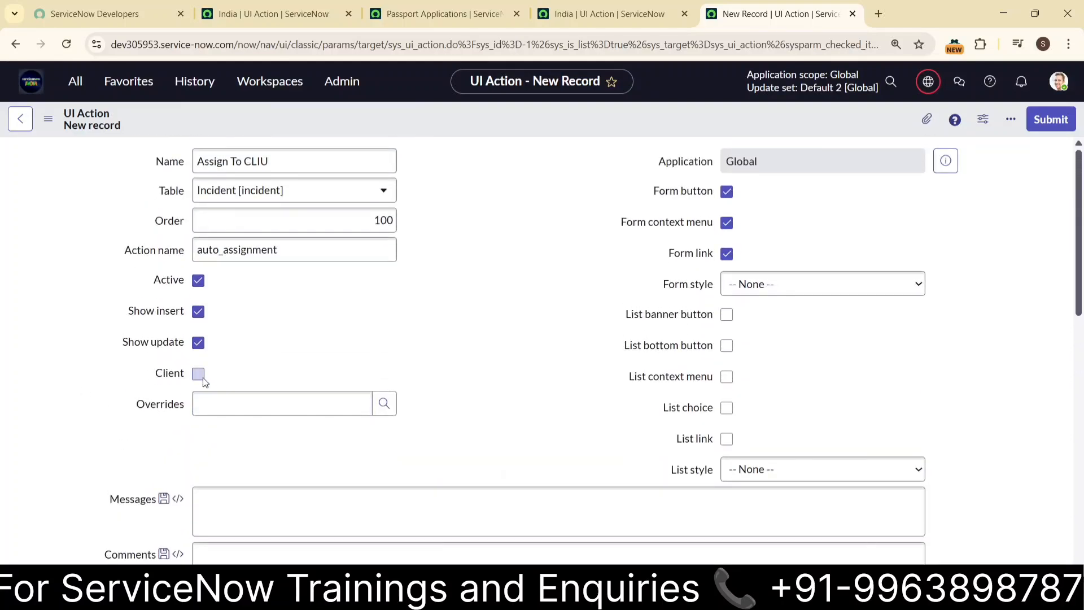
pyautogui.scroll(-7, 286, 419)
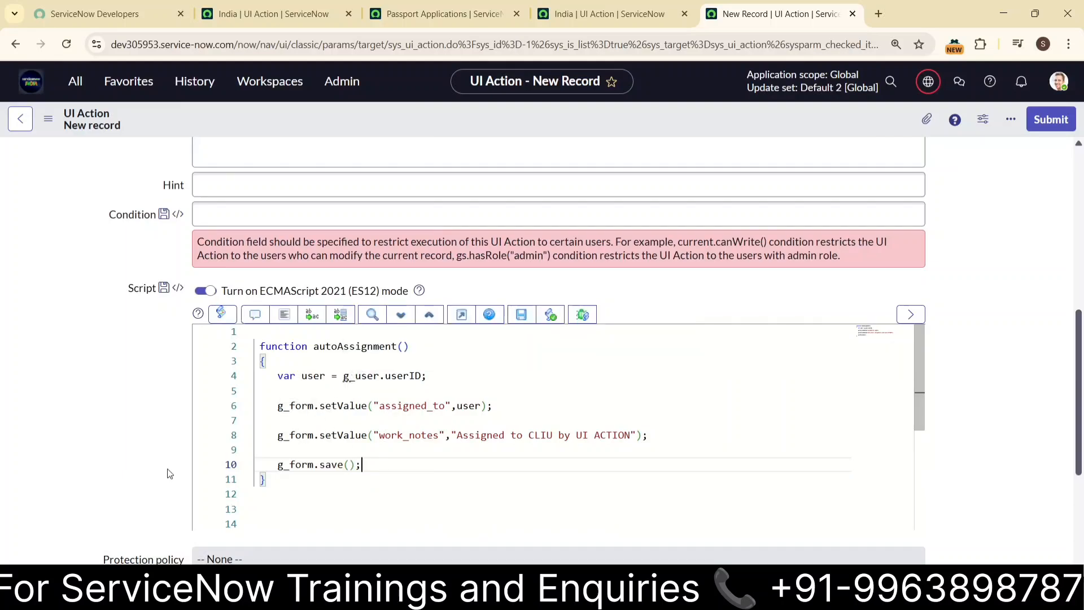
pyautogui.scroll(6, 107, 410)
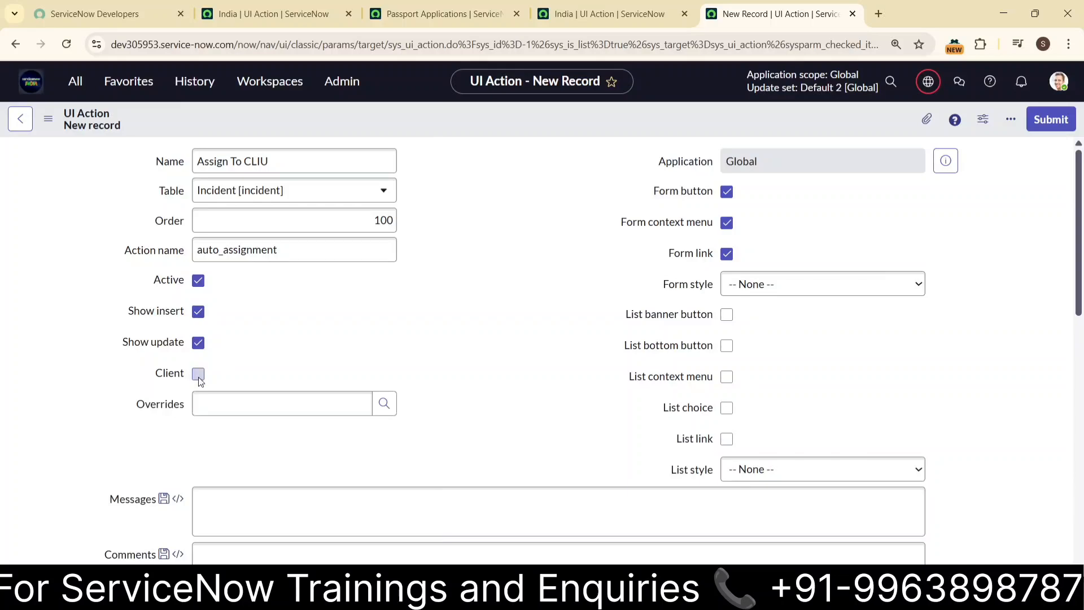
# - Mark the Assign To CLIU UI action as Client and save the record
pyautogui.click(199, 376)
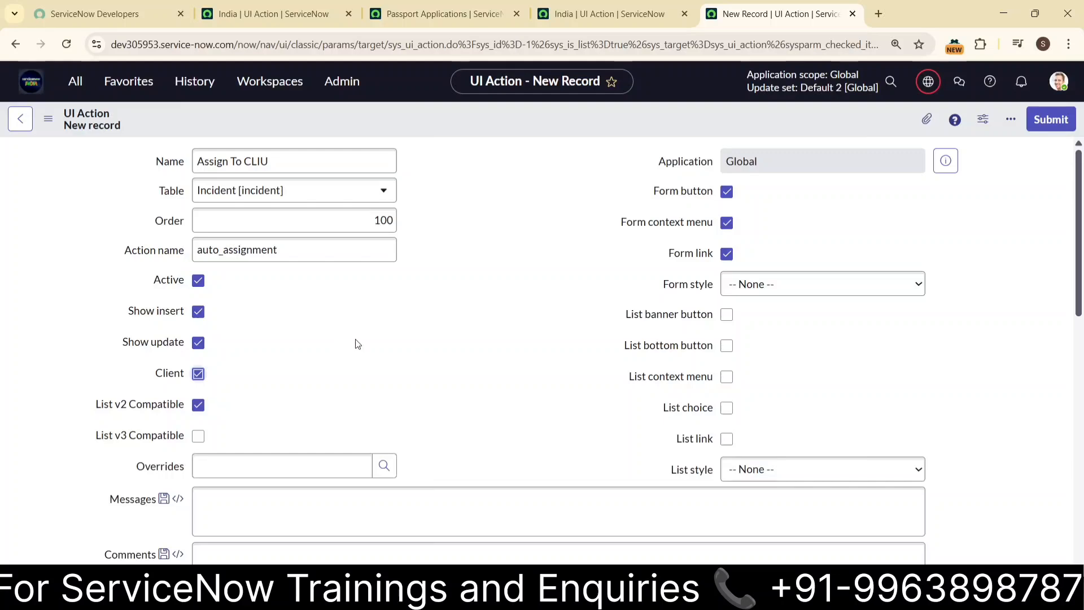
pyautogui.scroll(-1, 500, 333)
pyautogui.scroll(-10, 500, 332)
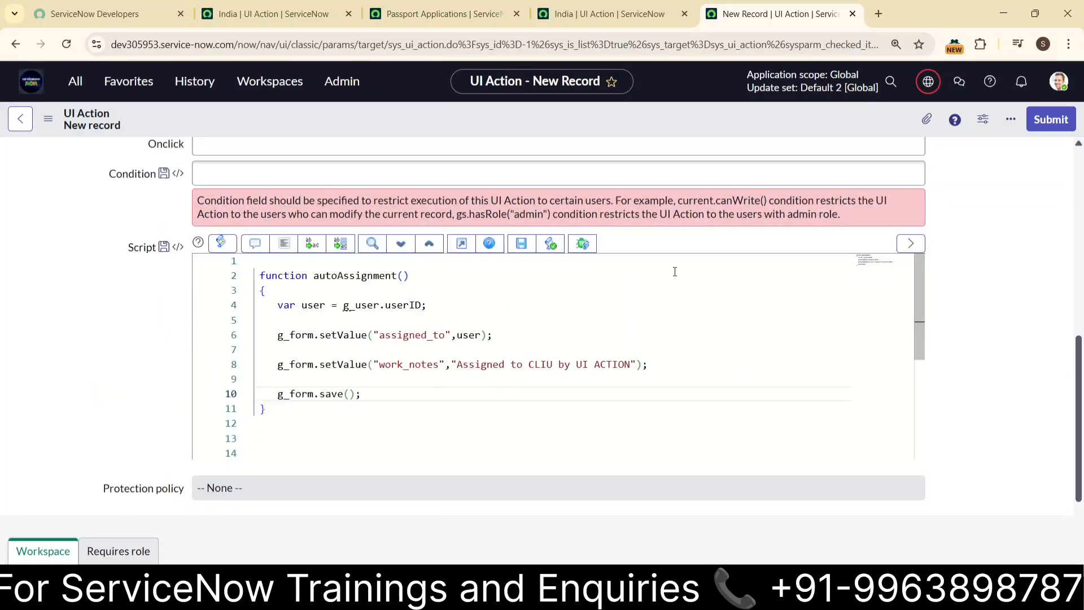
pyautogui.scroll(11, 1000, 283)
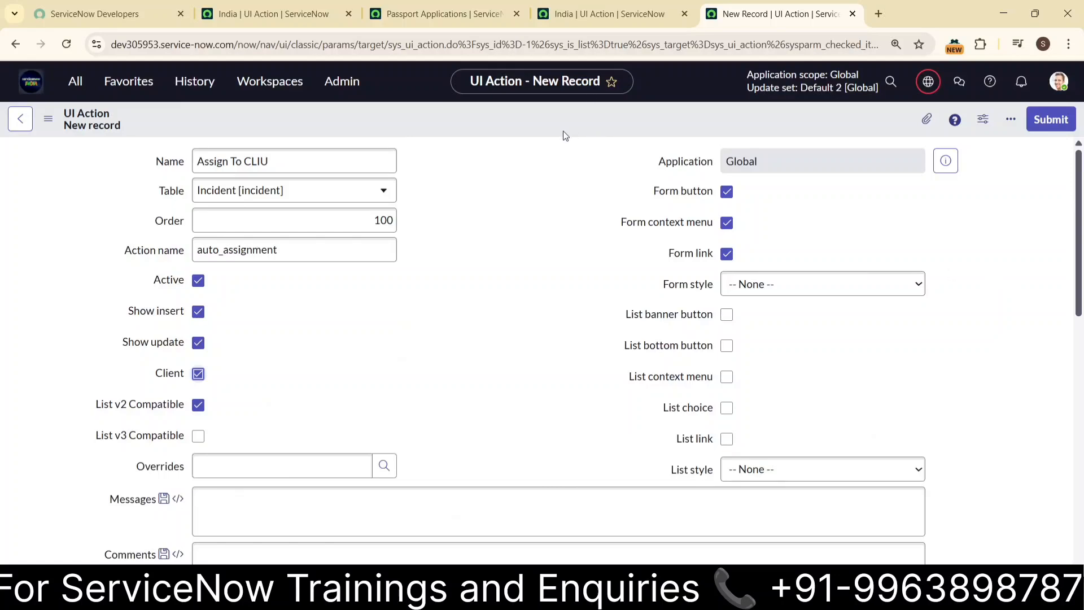
pyautogui.rightClick(561, 126)
pyautogui.click(579, 138)
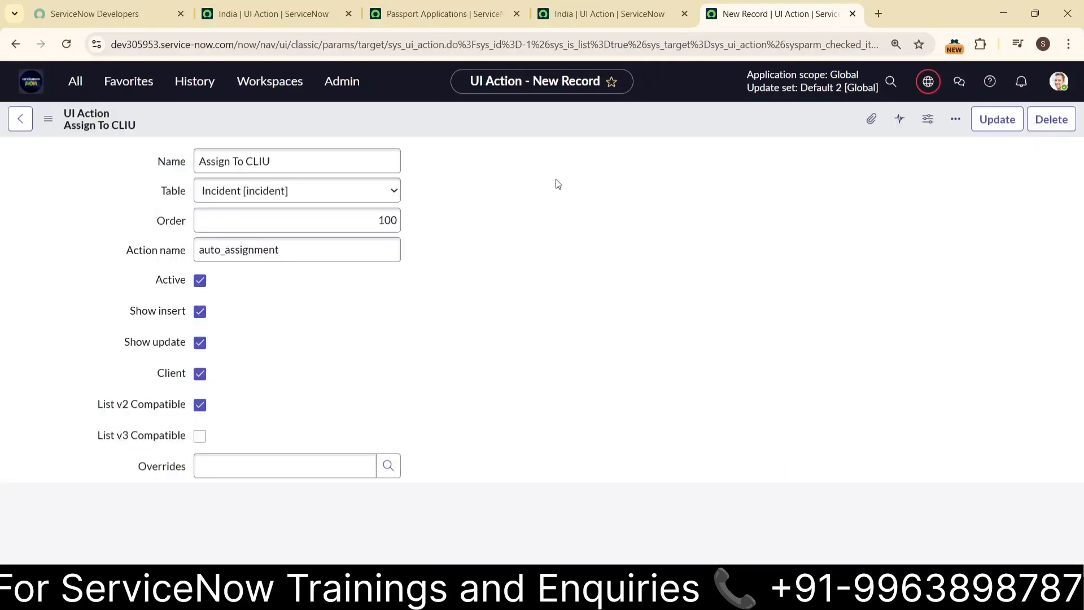
# - Open incident INC0010095 from the Incidents list in a new tab and try the Assign To CLIU action on it
pyautogui.click(194, 81)
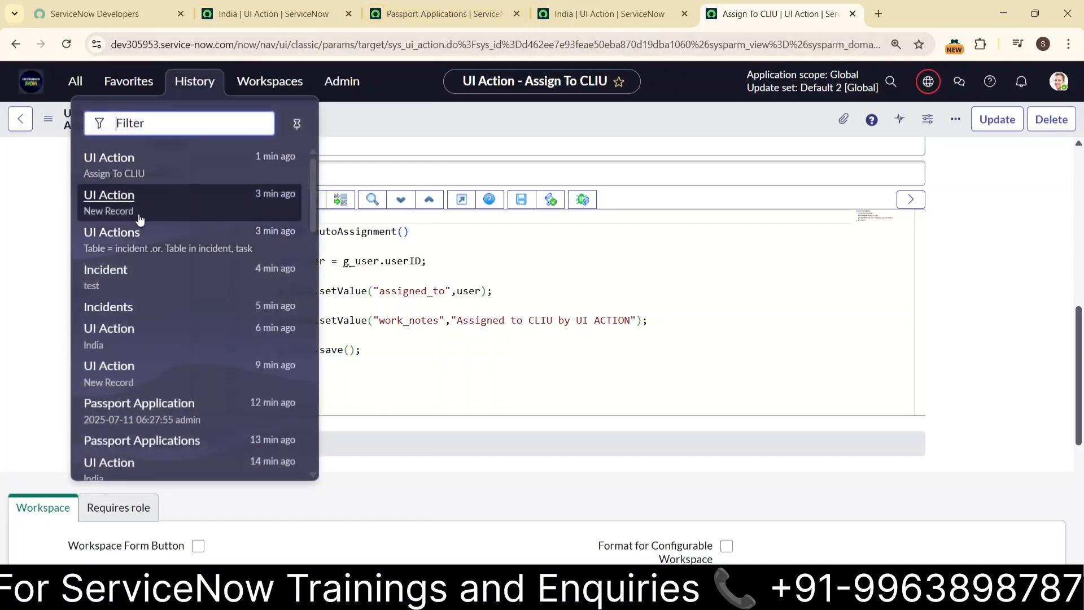
pyautogui.middleClick(102, 313)
pyautogui.click(832, 19)
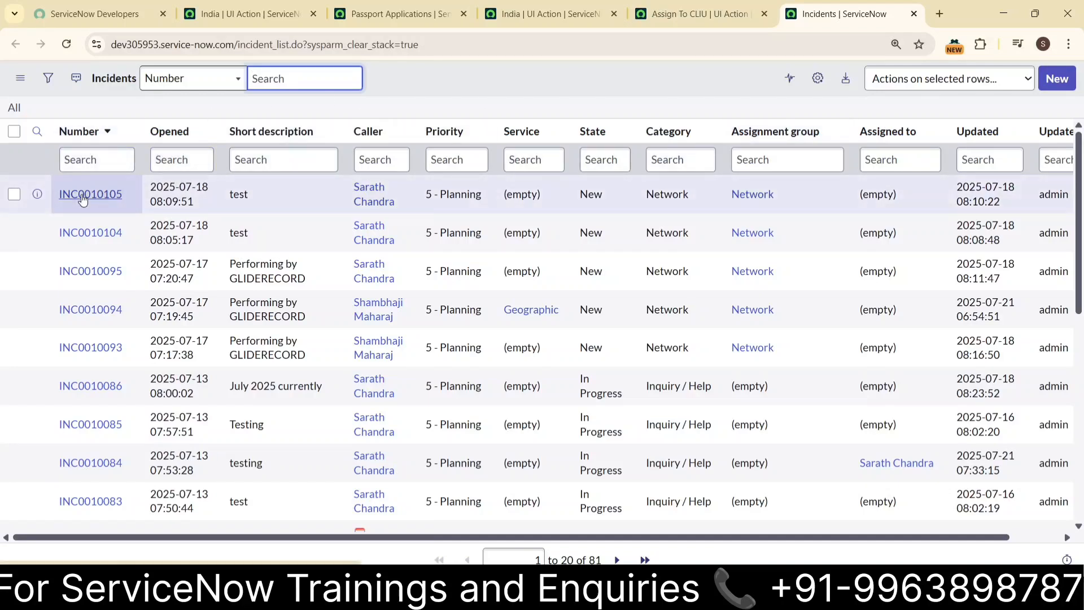
pyautogui.click(79, 272)
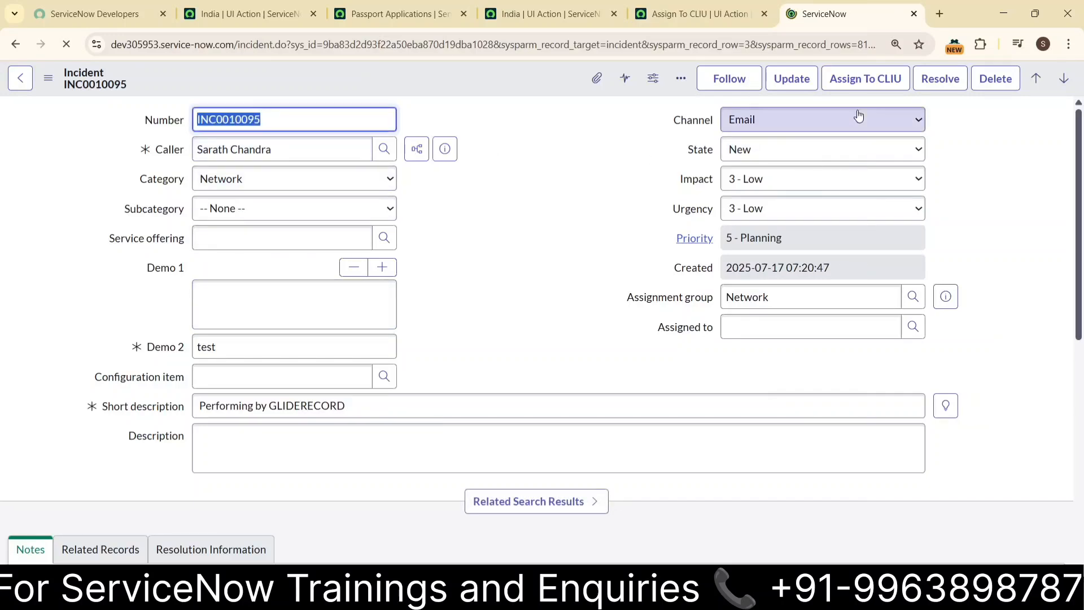
pyautogui.click(892, 89)
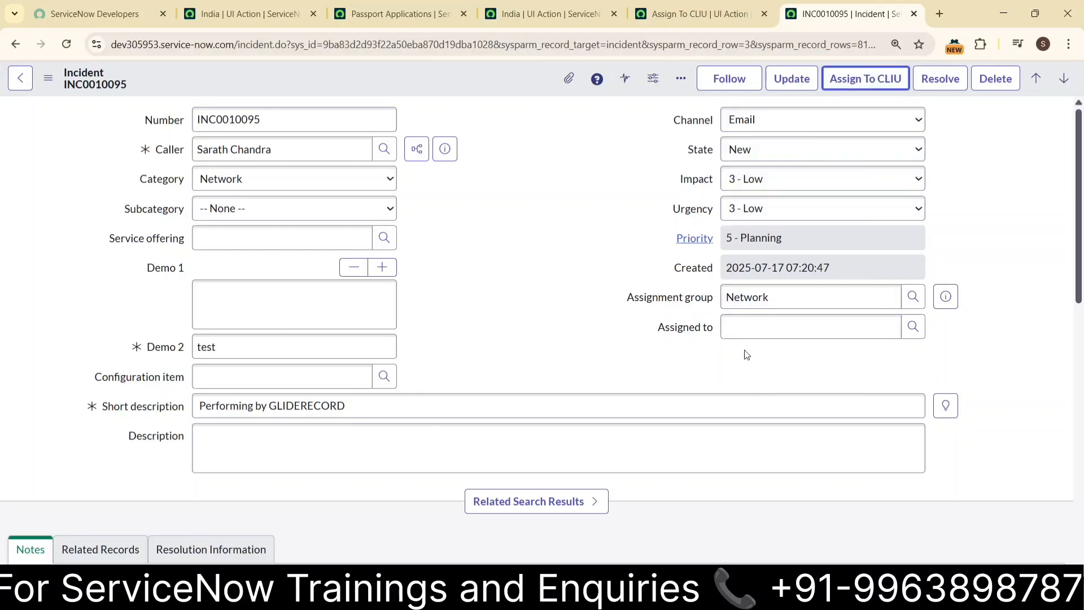
pyautogui.click(872, 78)
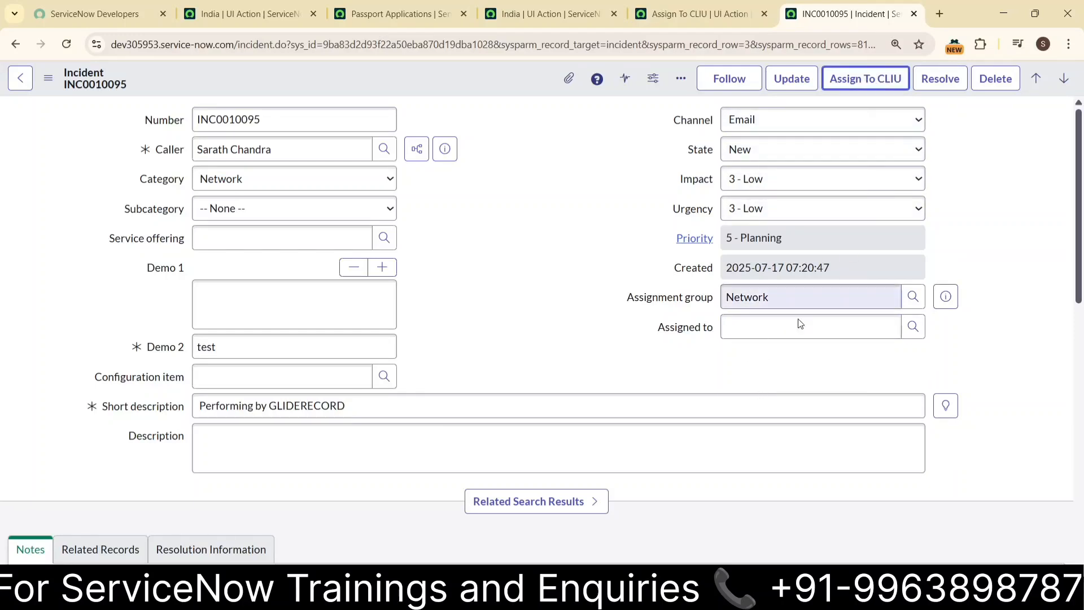
# - Clear the Assignment group on incident INC0010095 and try to save the record
pyautogui.doubleClick(778, 300)
pyautogui.press('BackSpace')
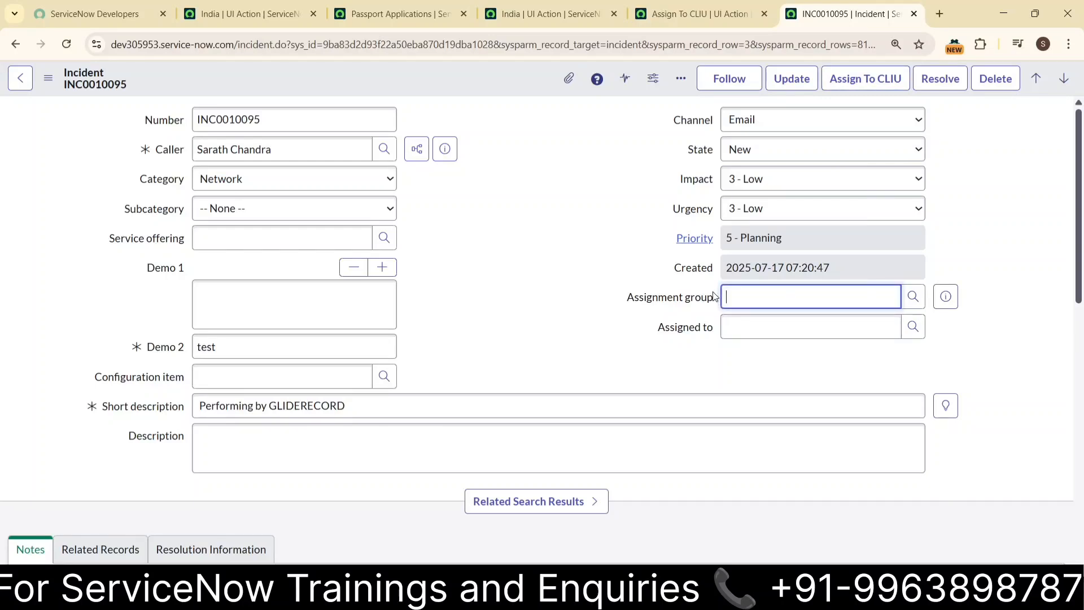
pyautogui.rightClick(478, 70)
pyautogui.click(515, 83)
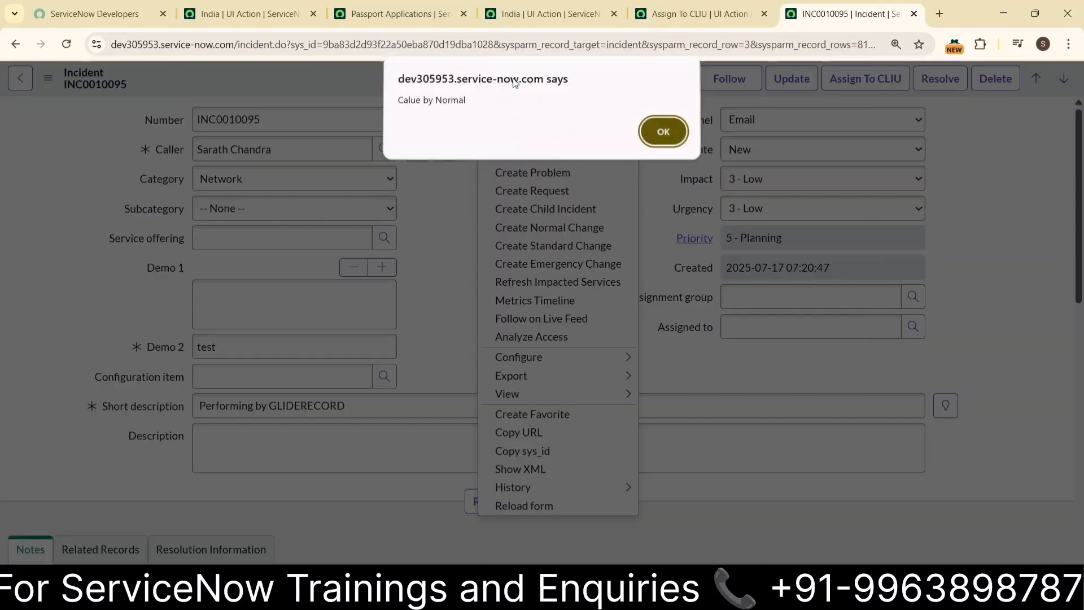
pyautogui.click(667, 135)
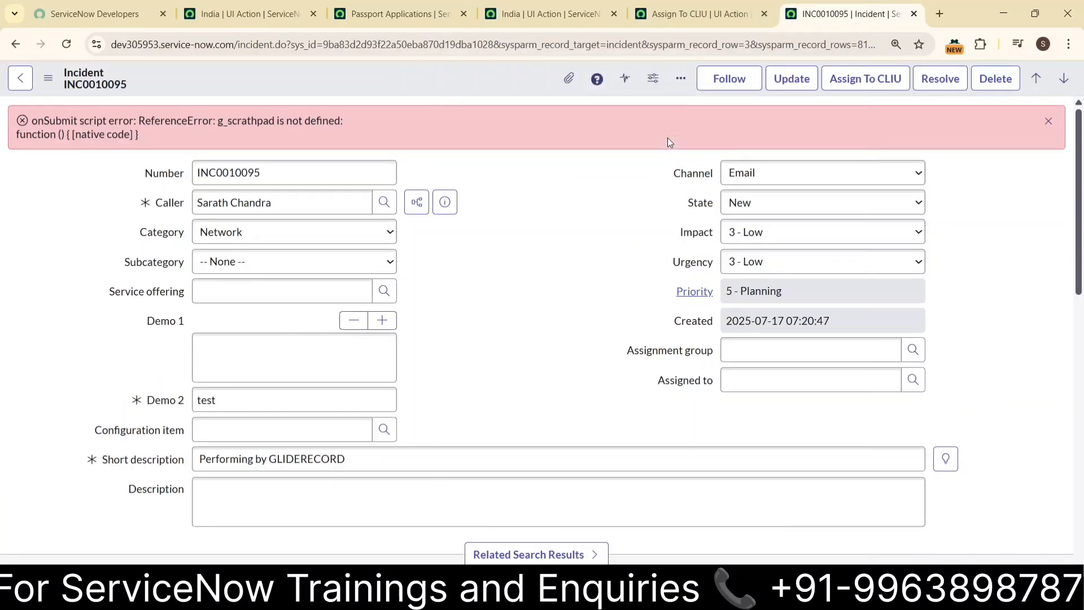
pyautogui.click(1049, 121)
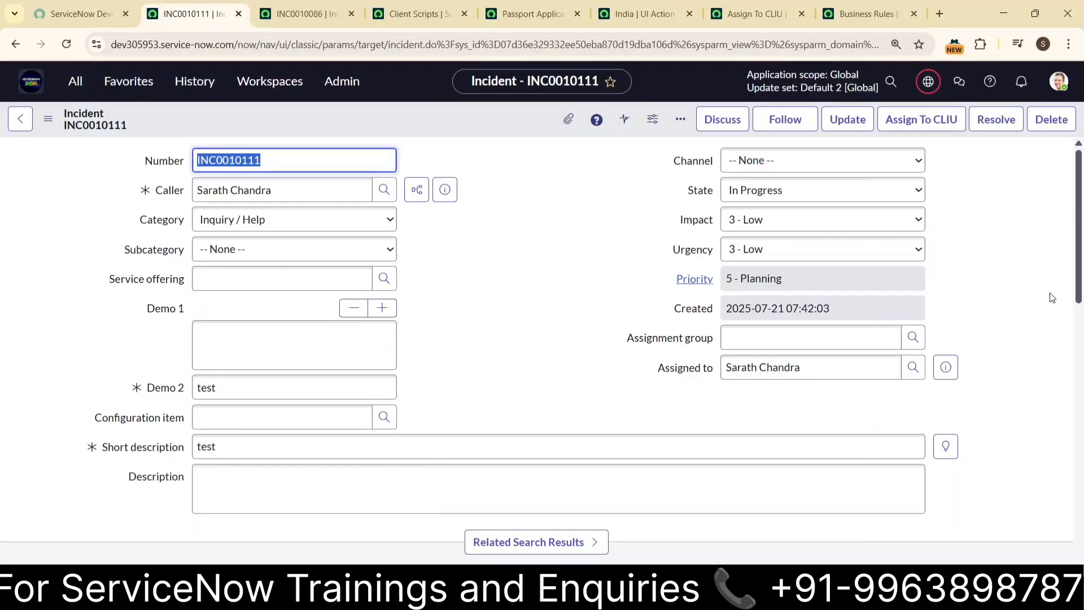
# - Start a new incident with Demo 2 and Short description both set to "test", leaving Assigned to empty
pyautogui.click(507, 243)
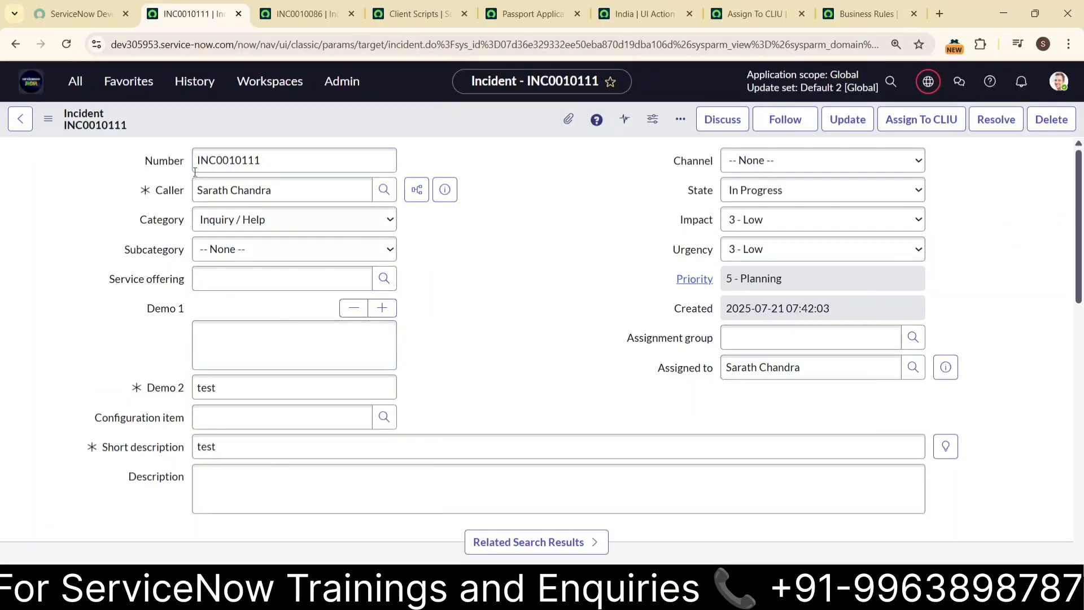
pyautogui.click(86, 84)
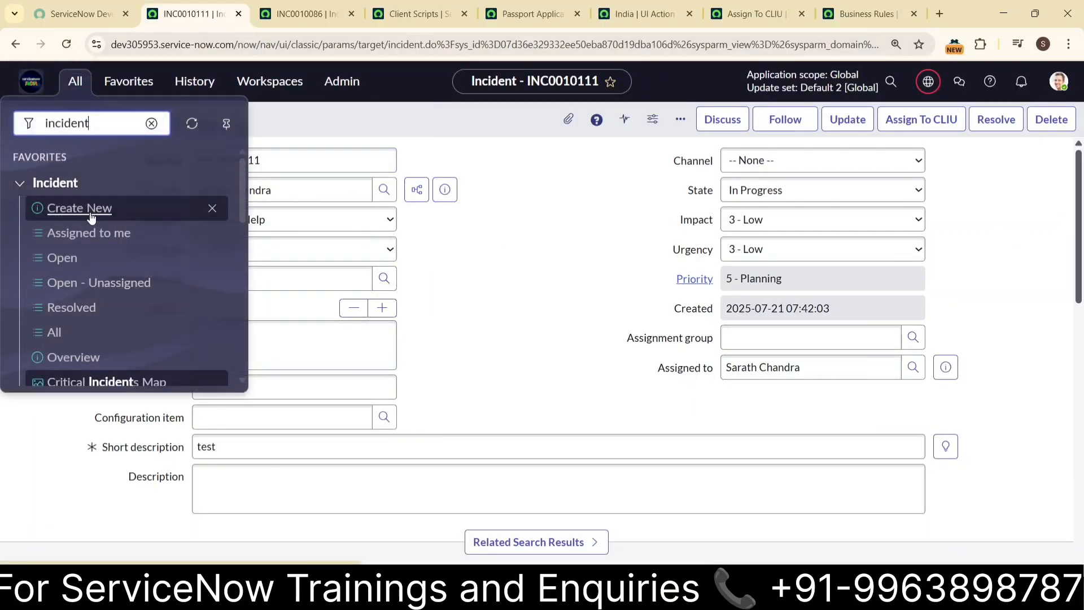
pyautogui.click(90, 211)
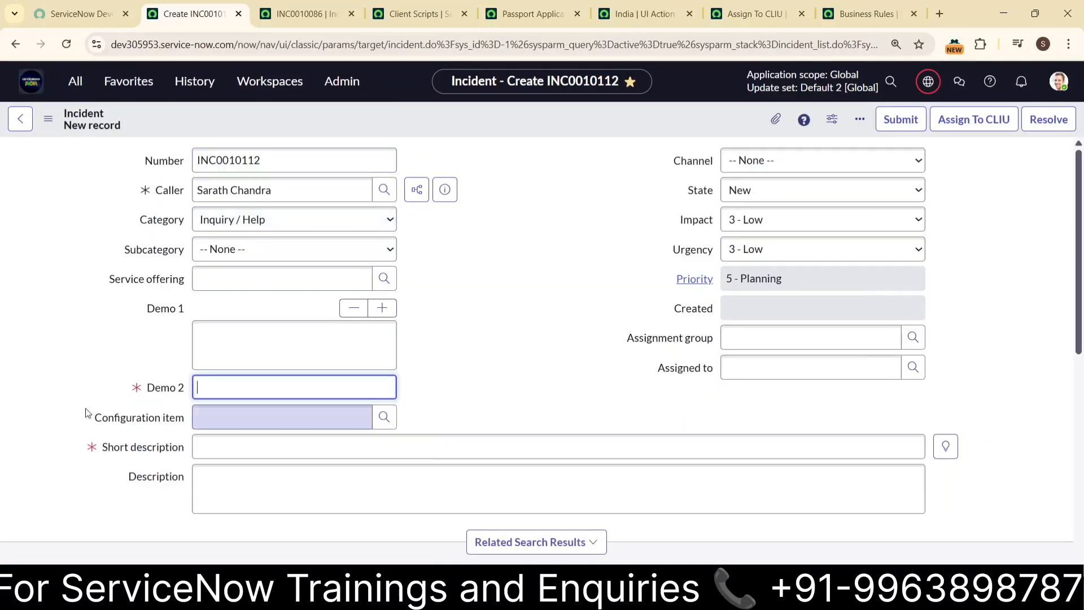
pyautogui.write('test')
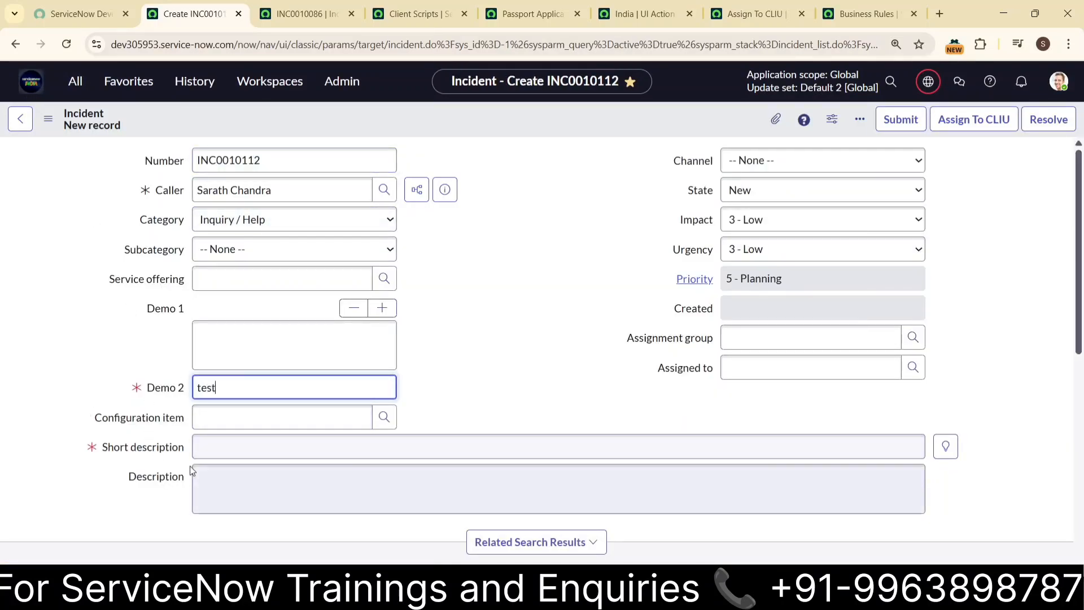
pyautogui.click(232, 440)
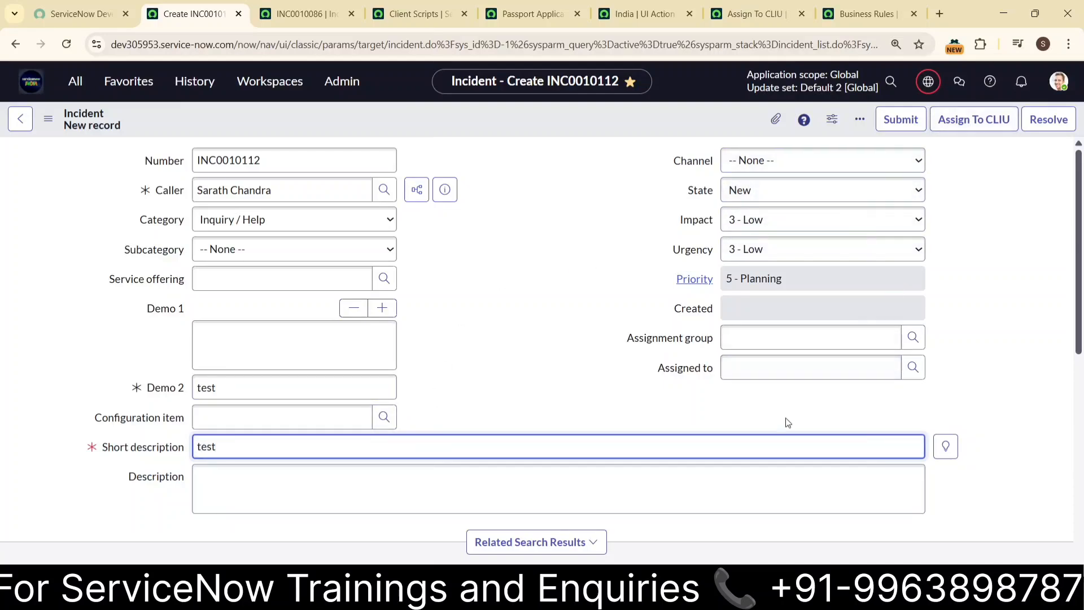
pyautogui.click(731, 367)
pyautogui.click(659, 399)
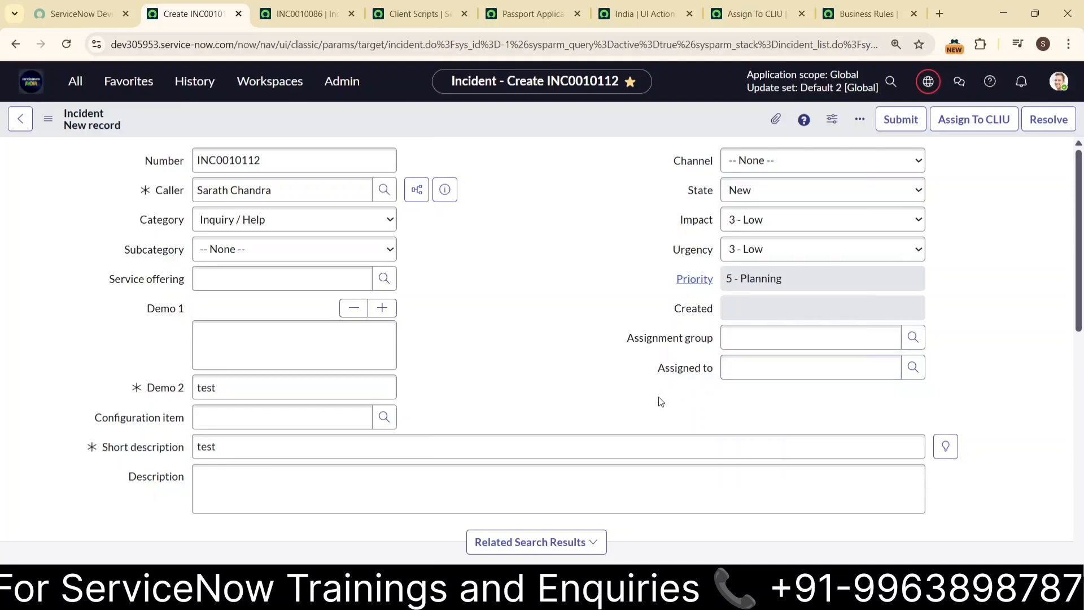
# - Run Assign To CLIU on the new incident and compare its assignee with the logged-in user's profile
pyautogui.click(964, 130)
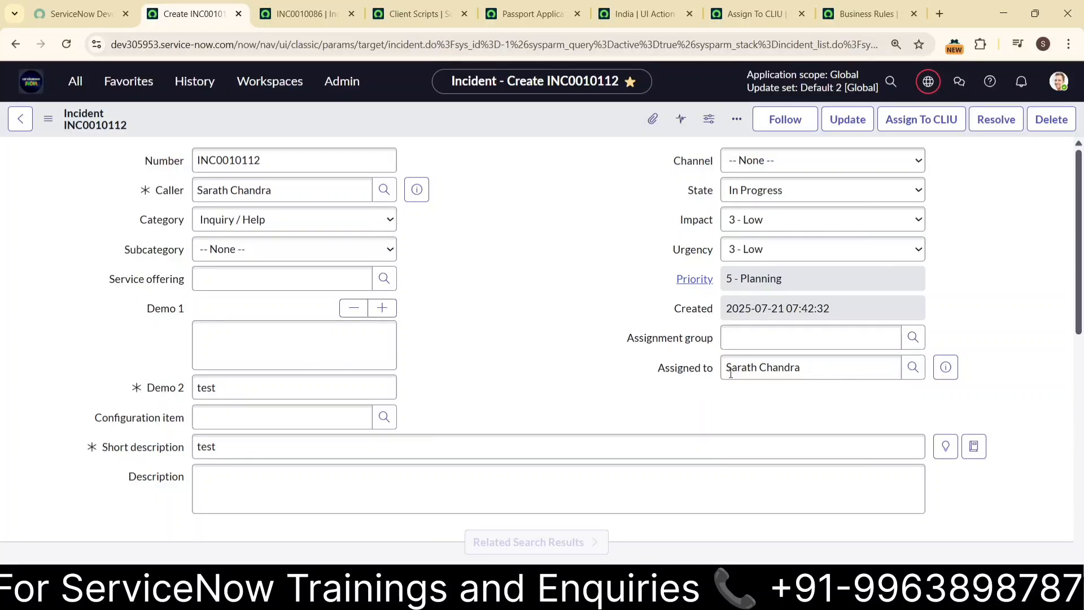
pyautogui.click(1059, 81)
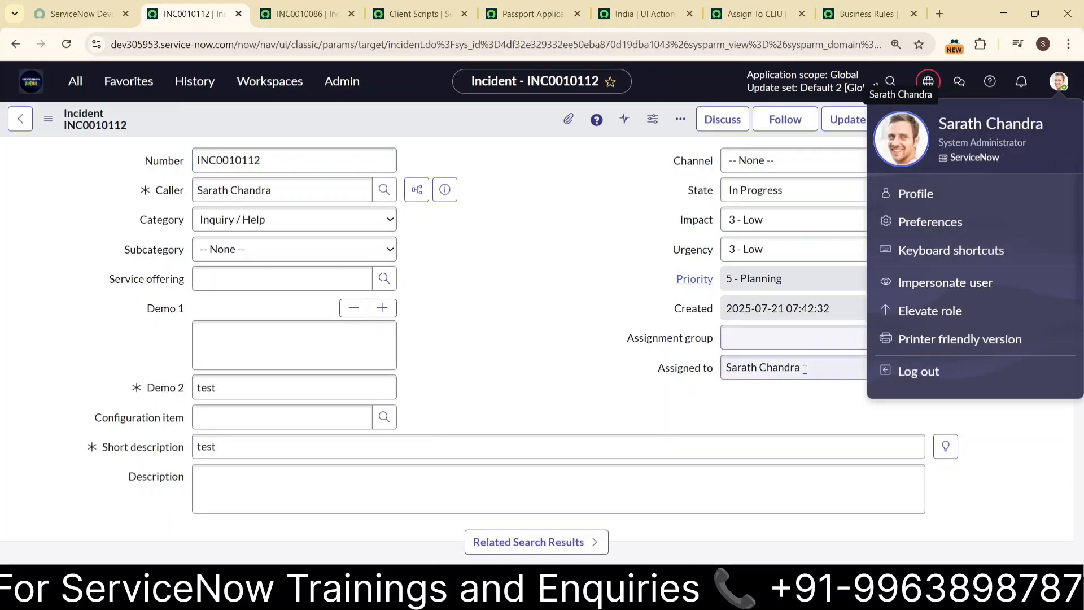
pyautogui.click(738, 410)
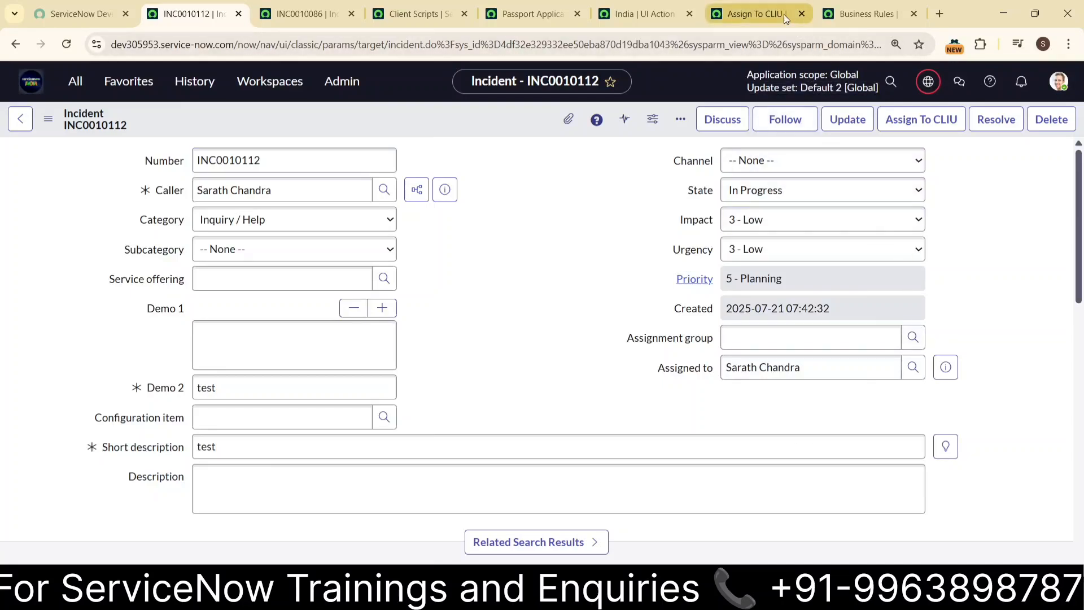
# - Review the Onclick value and the autoAssignment script body in the Assign To CLIU UI action
pyautogui.click(756, 15)
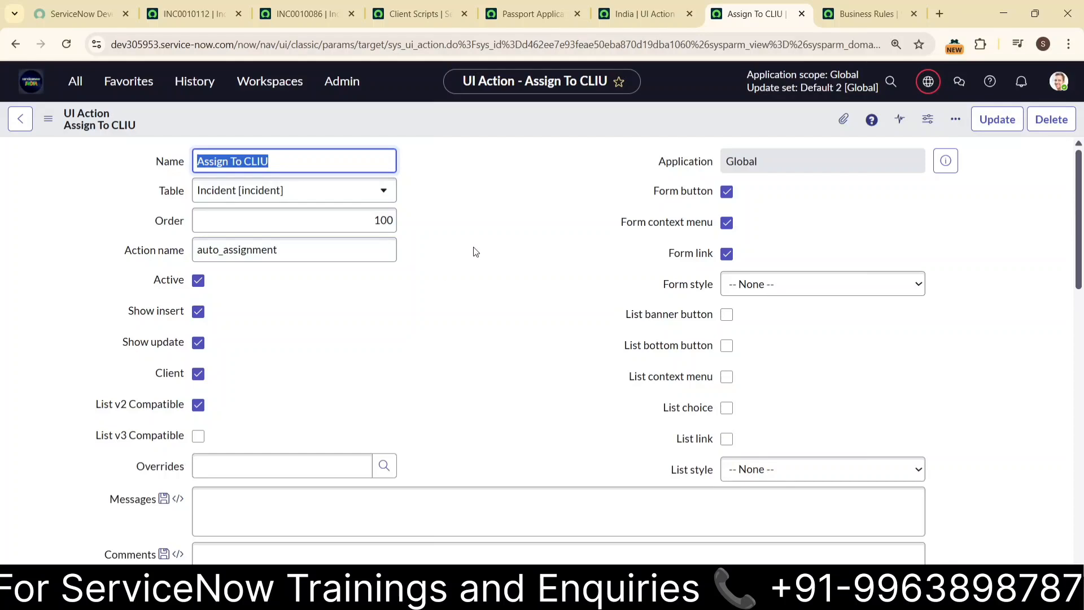
pyautogui.scroll(-7, 473, 247)
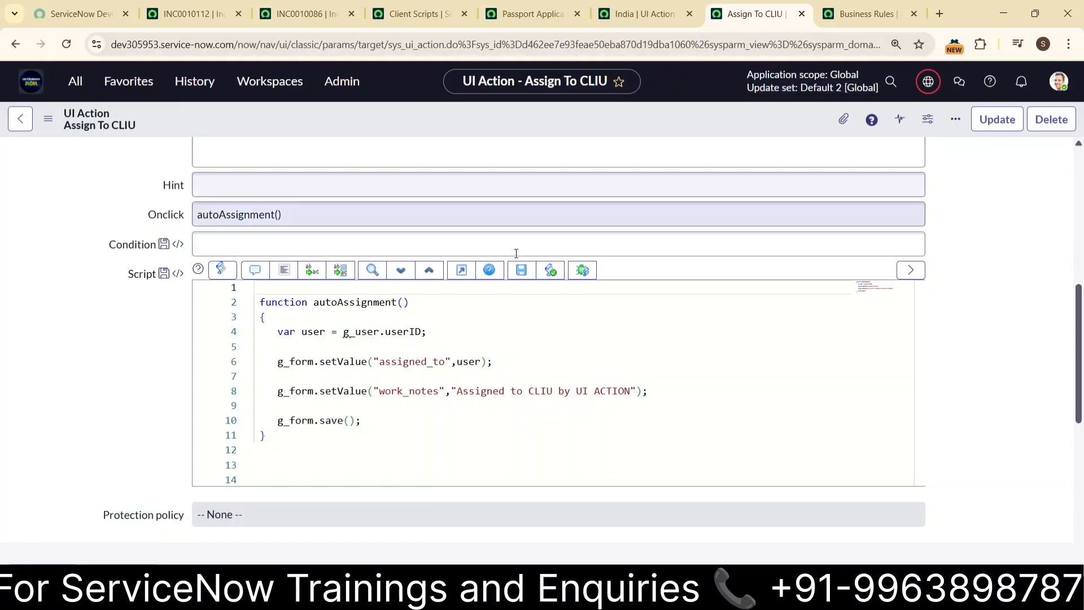
pyautogui.moveTo(271, 328); pyautogui.dragTo(361, 430)
pyautogui.click(367, 466)
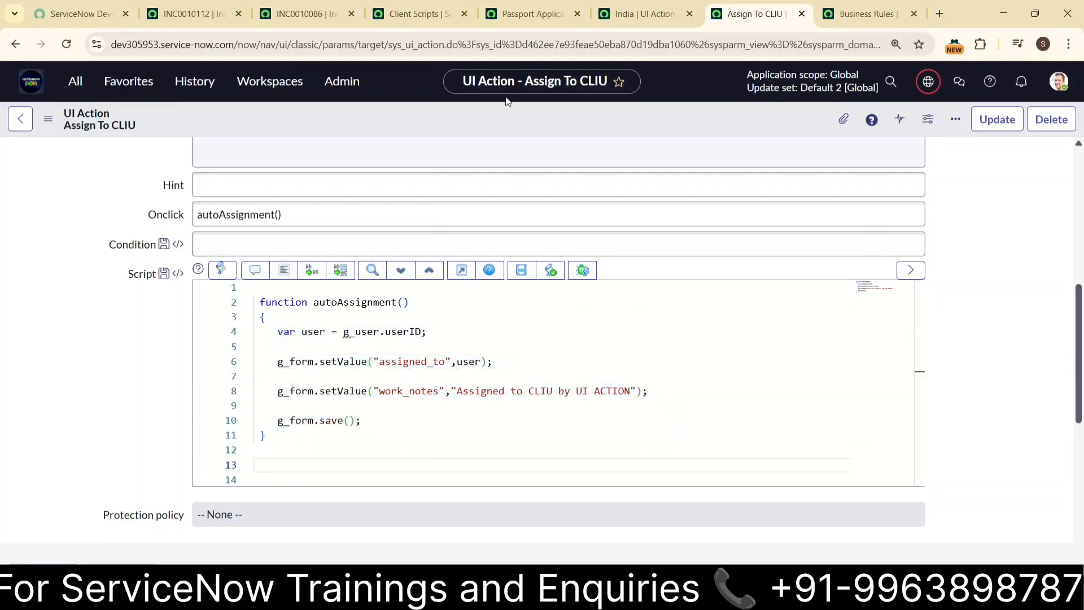
# - Check the activities and empty assignee of incident INC0010086, and run Assign To CLIU on it
pyautogui.click(305, 14)
pyautogui.scroll(-9, 500, 292)
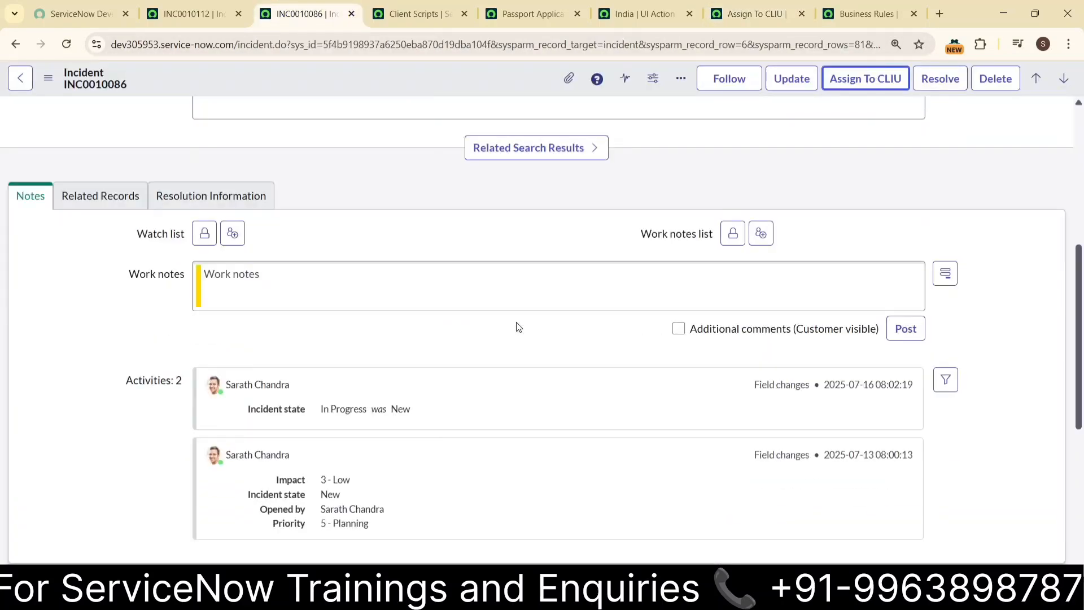
pyautogui.scroll(6, 519, 326)
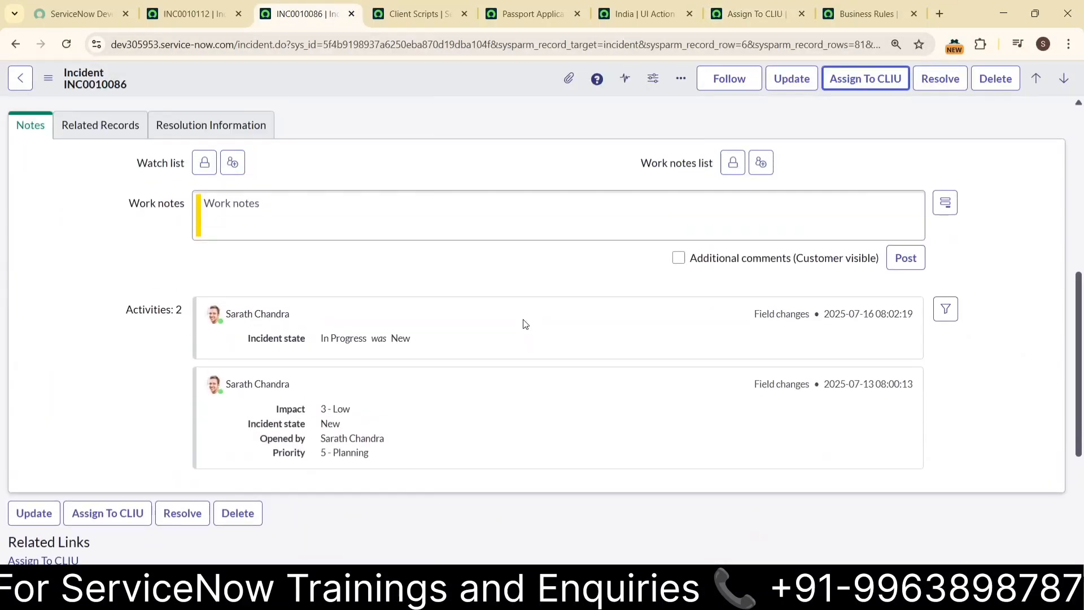
pyautogui.scroll(3, 523, 324)
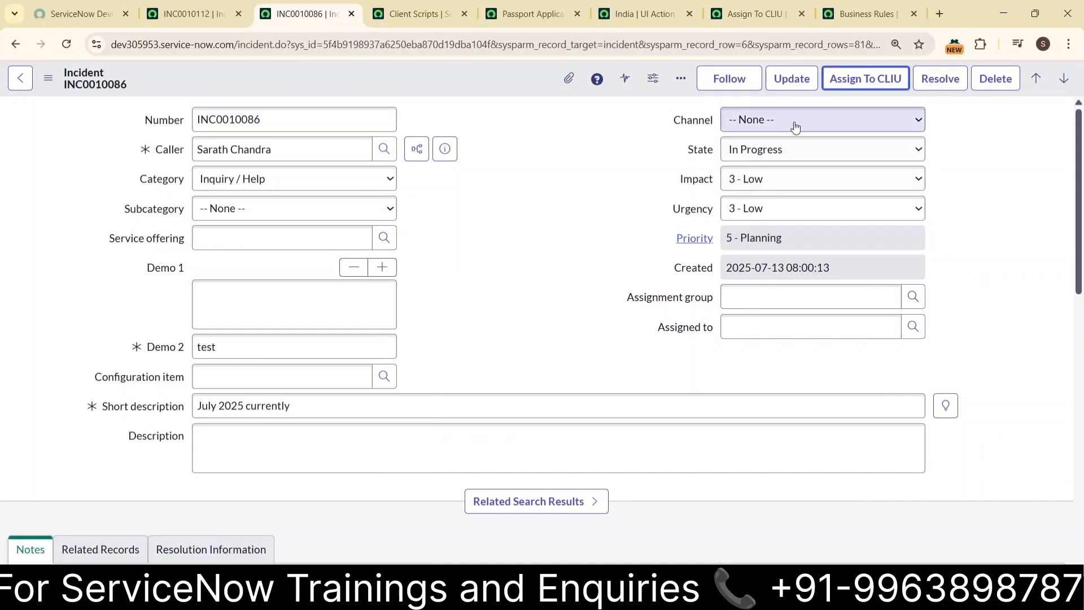
pyautogui.click(855, 81)
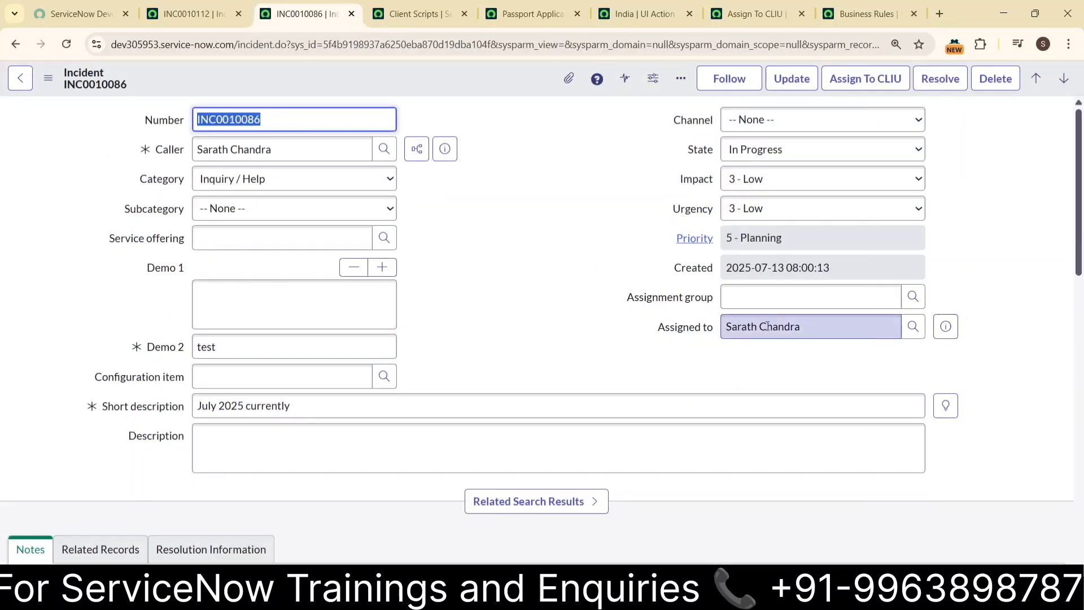
# - Examine the work note and assignment entries in the incident's activities, and return to the UI action record
pyautogui.scroll(-8, 1058, 363)
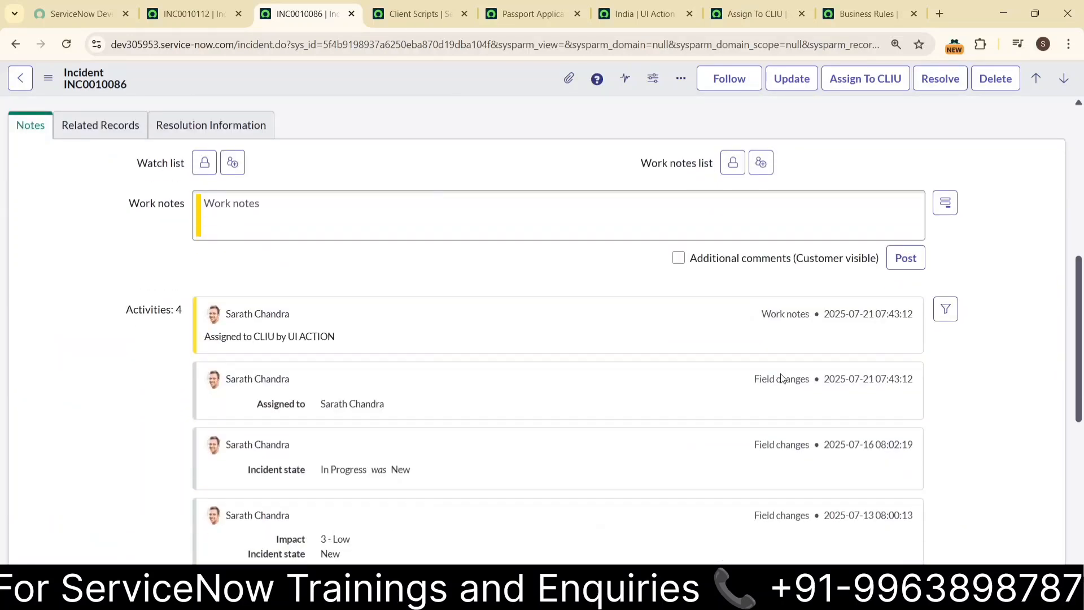
pyautogui.moveTo(204, 340); pyautogui.dragTo(292, 344)
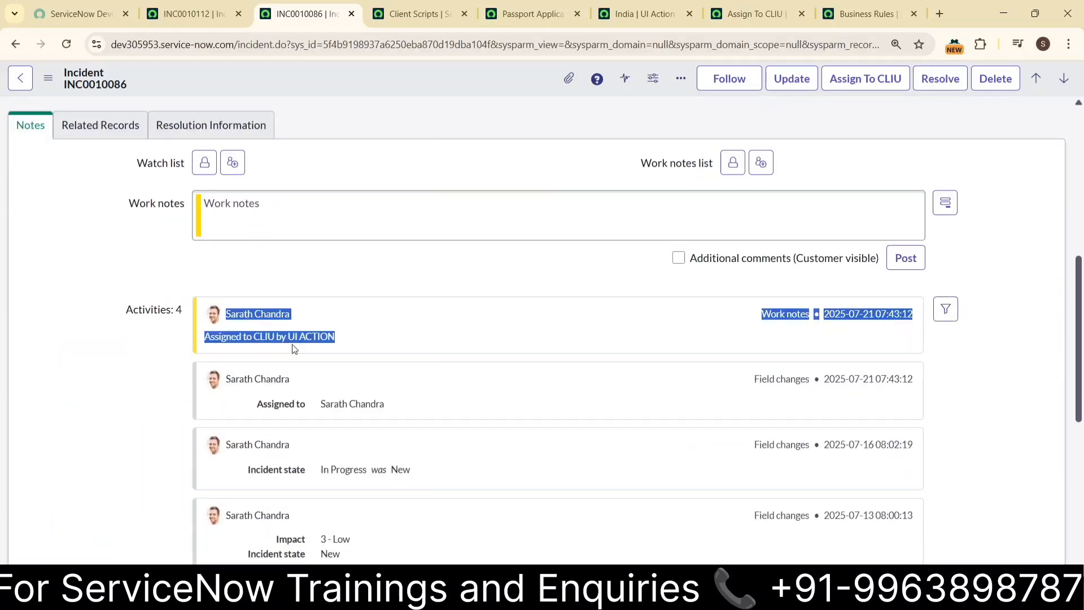
pyautogui.click(445, 271)
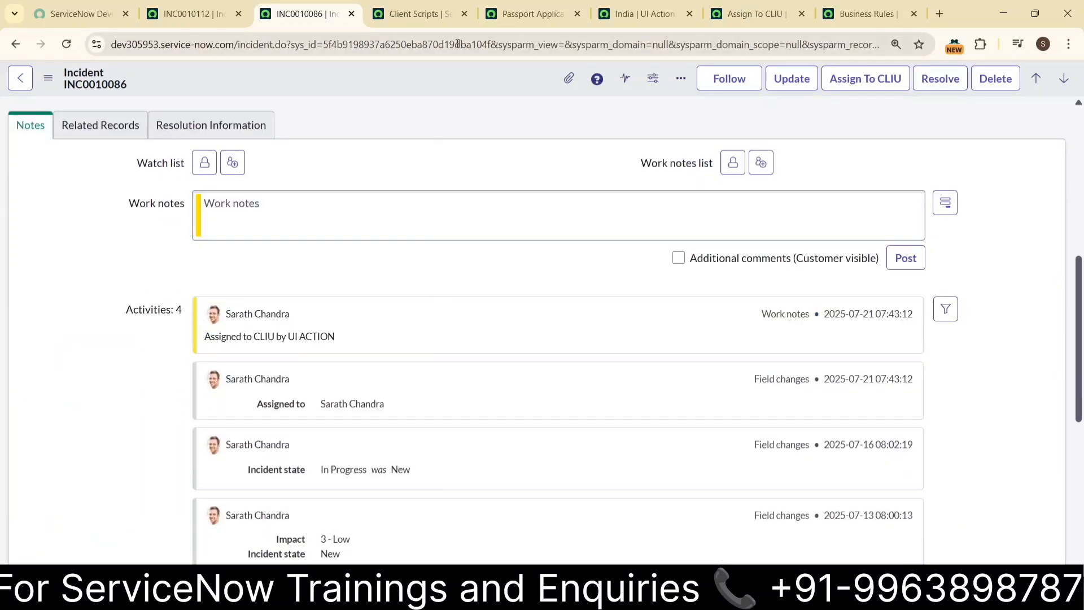
pyautogui.click(751, 14)
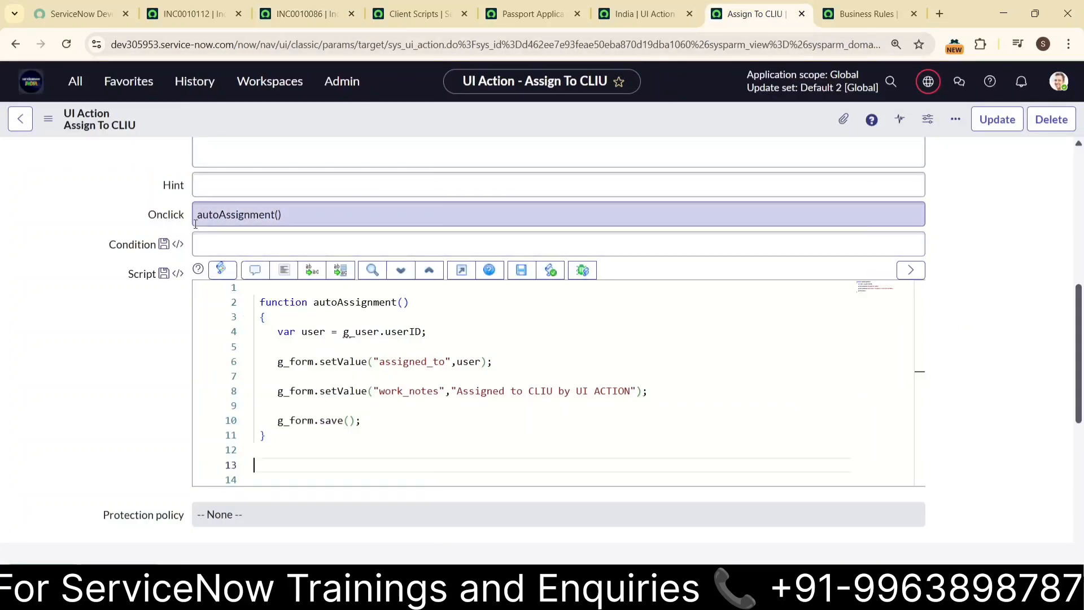
# - Switch to the text notes and add an "Example 3" heading, with "Create a Button" starting the line below it
pyautogui.hotkey('alt', 'Tab')
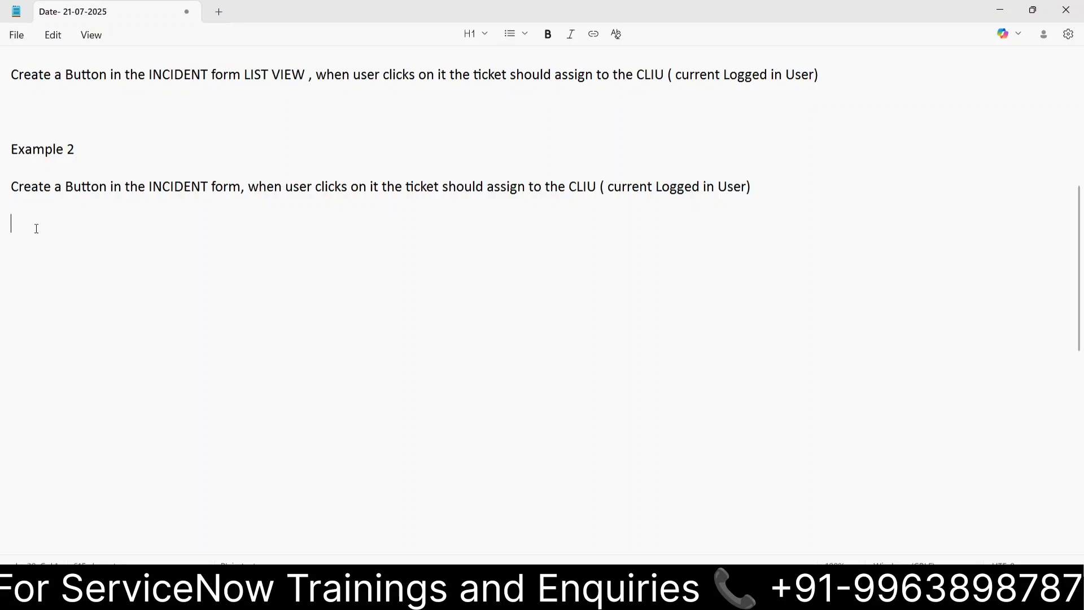
pyautogui.write('Example 3')
pyautogui.press('Return')
pyautogui.write('There s')
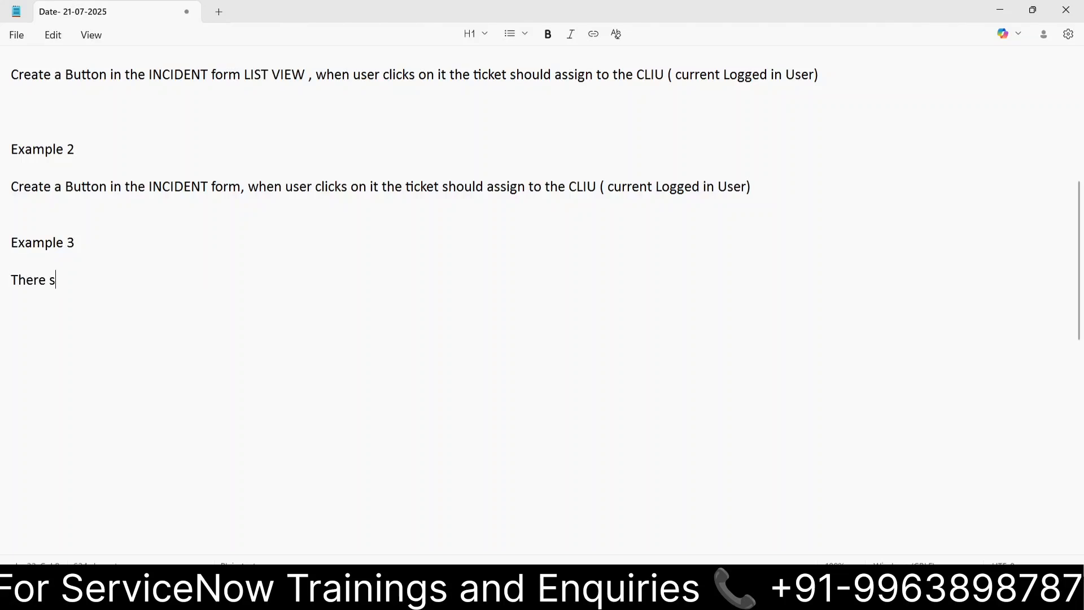
pyautogui.write('ho')
pyautogui.press('BackSpace')
pyautogui.press('BackSpace')
pyautogui.press('BackSpace')
pyautogui.press('BackSpace')
pyautogui.press('BackSpace')
pyautogui.press('BackSpace')
pyautogui.press('BackSpace')
pyautogui.press('BackSpace')
pyautogui.press('BackSpace')
pyautogui.write('Create a Button')
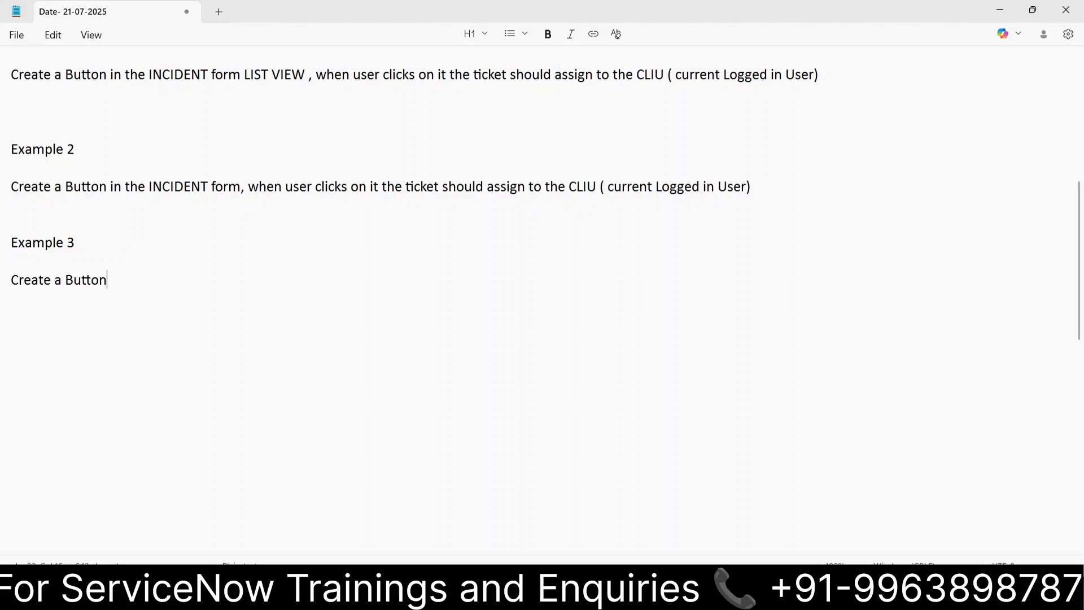
# - Continue the Example 3 sentence with "on INCIDENT form , which willallow you create a new Child INC"
pyautogui.write(' ,')
pyautogui.press('Num_Lock')
pyautogui.press('BackSpace')
pyautogui.press('BackSpace')
pyautogui.write('o')
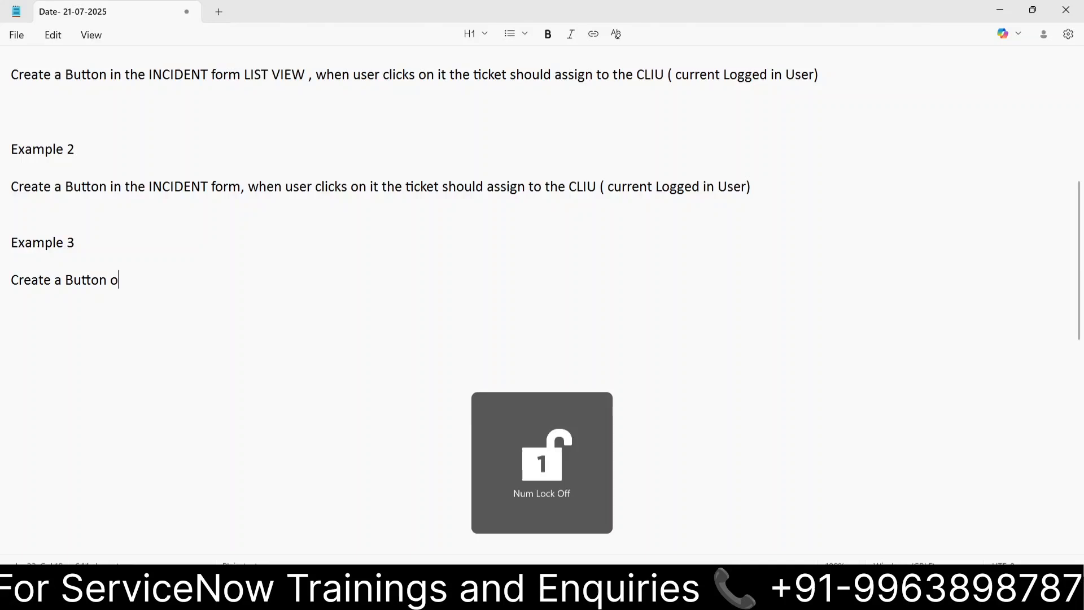
pyautogui.write('n INCIDE')
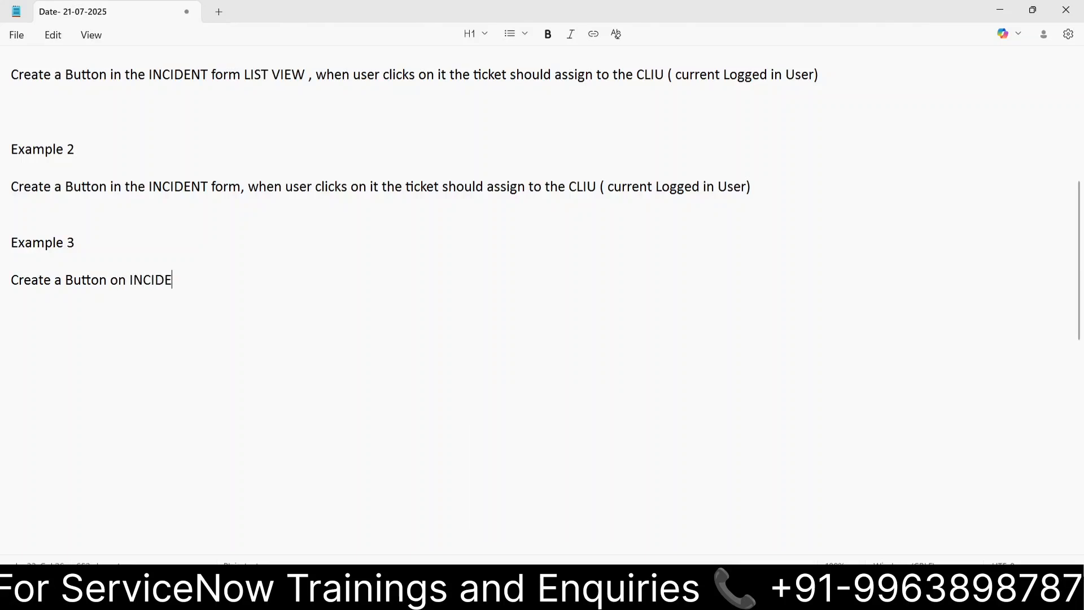
pyautogui.write('NT form , which wi')
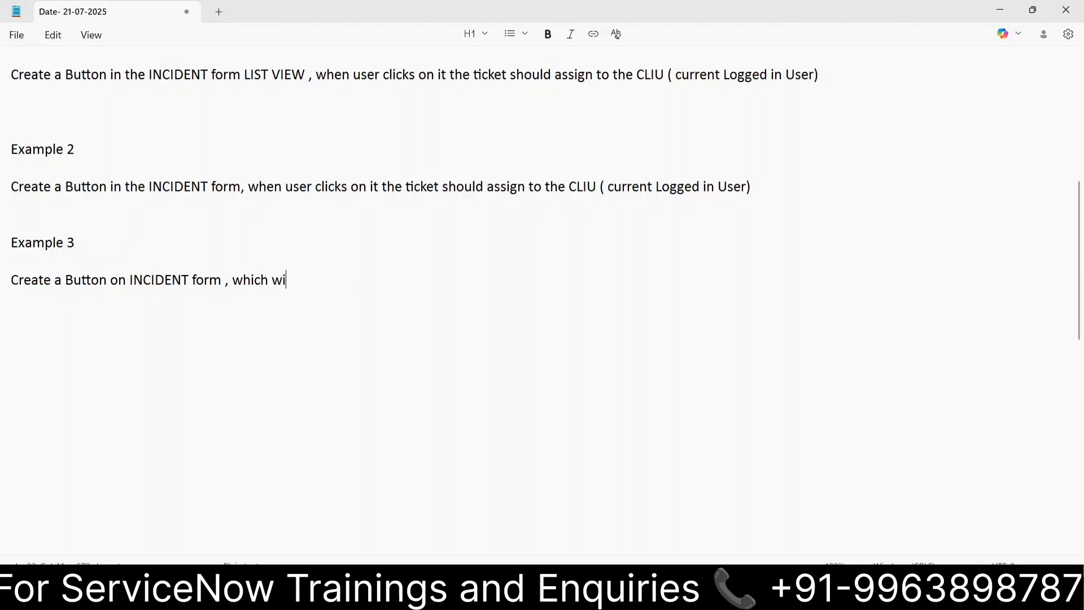
pyautogui.write('llallow you creata')
pyautogui.press('BackSpace')
pyautogui.press('BackSpace')
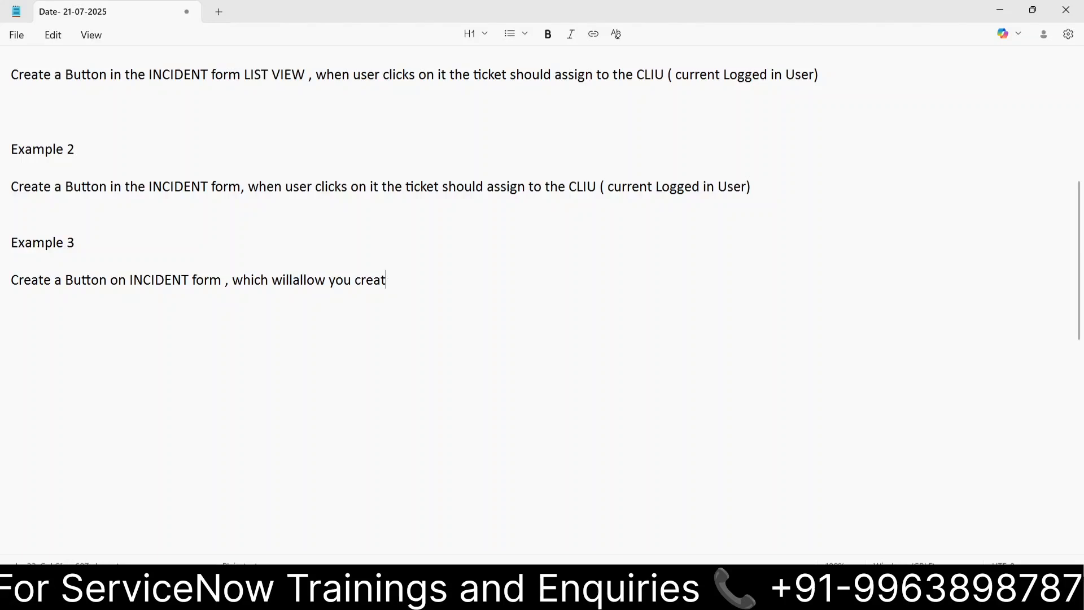
pyautogui.write('e a new Child INC')
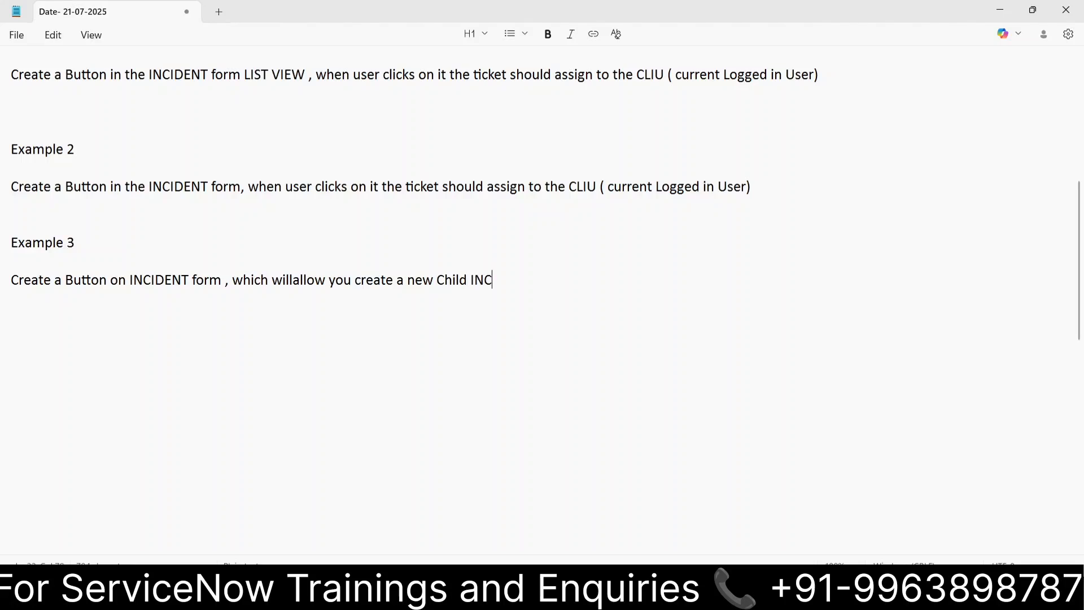
# - Finish the Example 3 sentence with ", from being parent iNC form" on the same line
pyautogui.write(', from being parent')
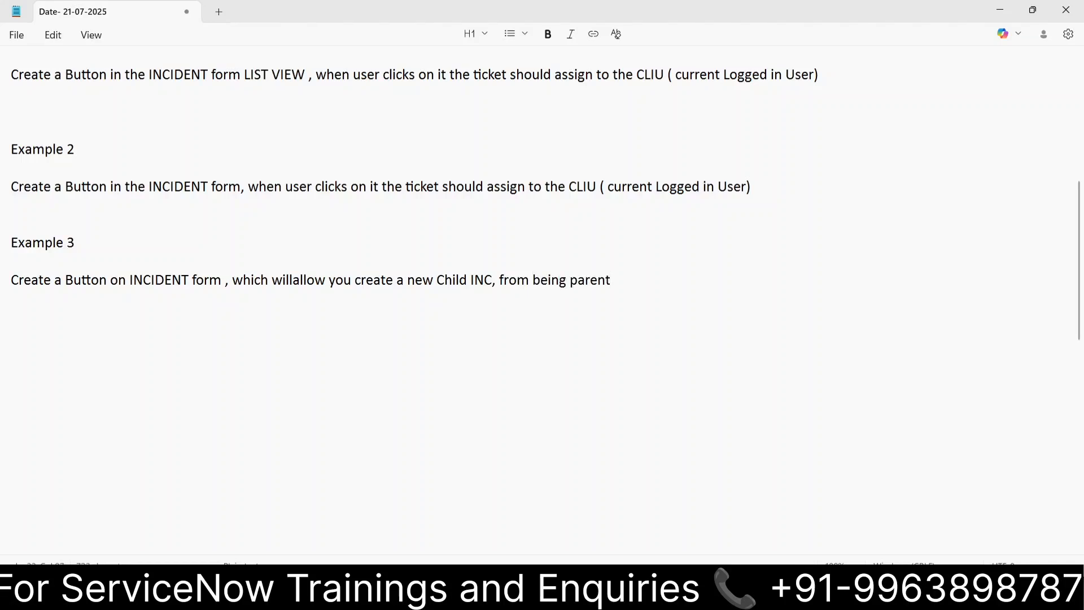
pyautogui.press('Return')
pyautogui.press('BackSpace')
pyautogui.write('iNC form')
# - Switch back to the browser and display the Child Incidents related list of incident INC0010086
pyautogui.hotkey('alt', 'Tab')
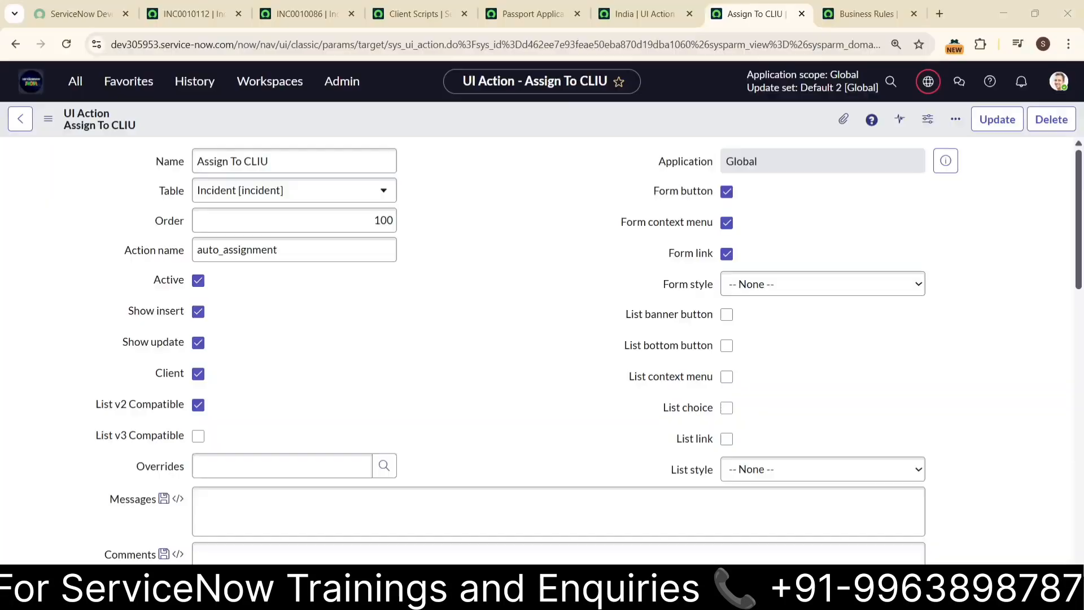
pyautogui.click(297, 15)
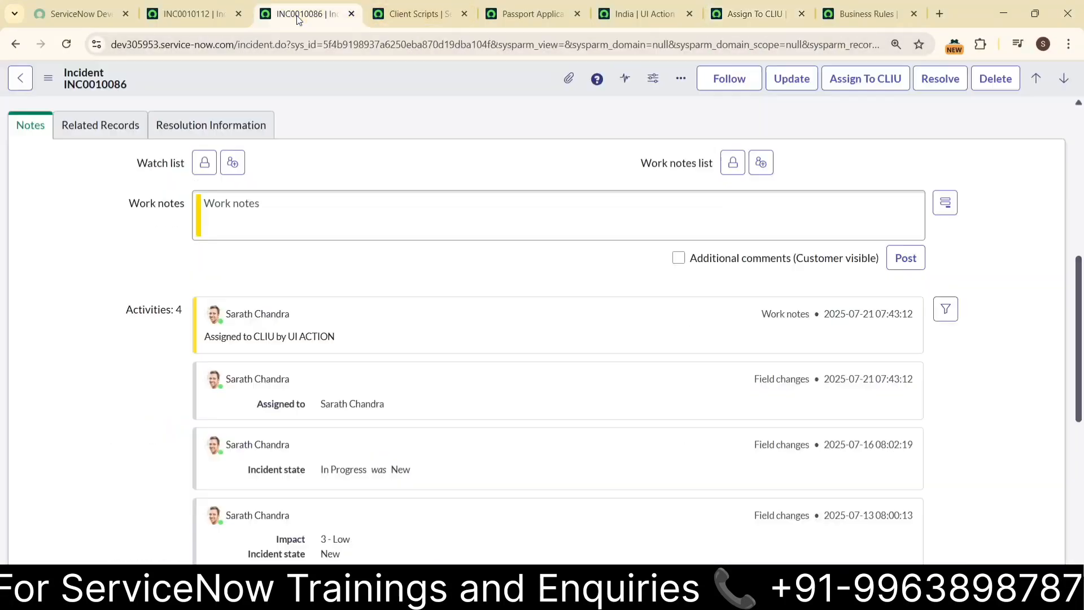
pyautogui.scroll(-3, 352, 197)
pyautogui.scroll(-5, 352, 196)
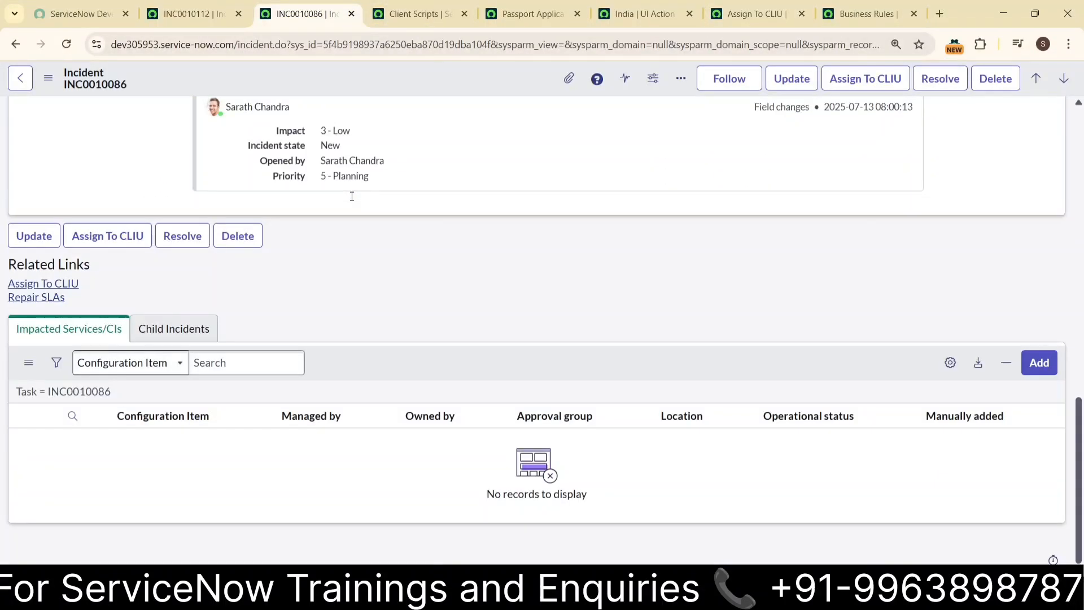
pyautogui.click(181, 330)
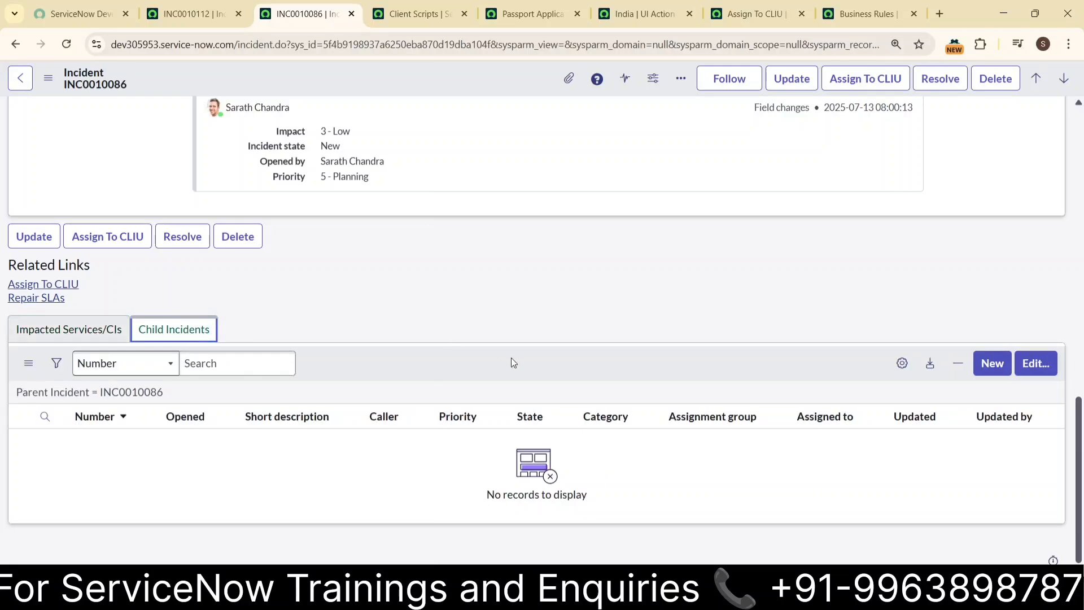
# - Return to the notes and insert the missing space between "will" and "allow" in the Example 3 sentence
pyautogui.hotkey('alt', 'Tab')
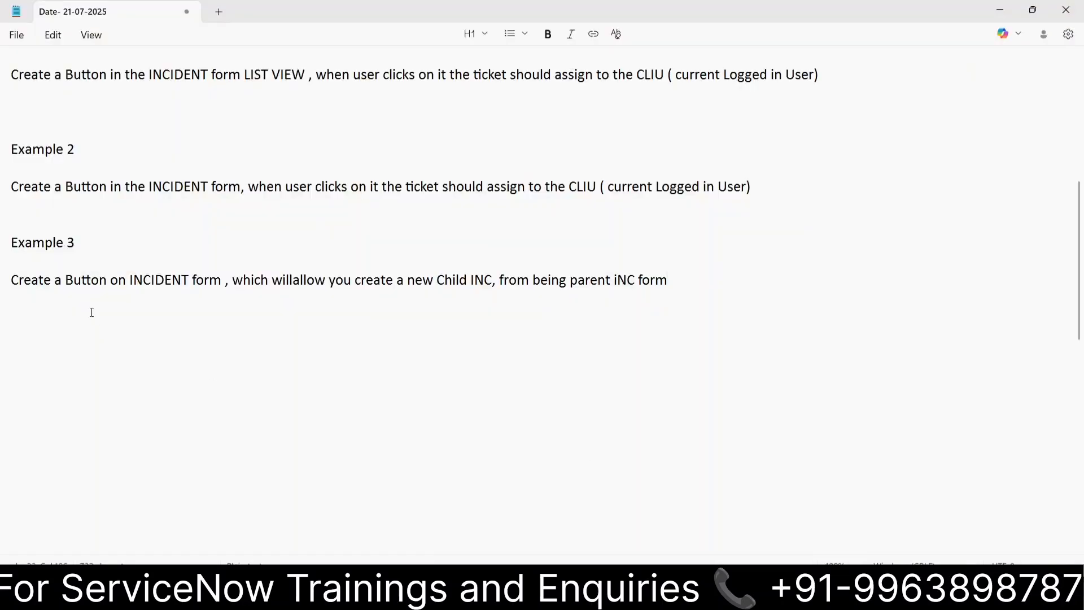
pyautogui.click(294, 279)
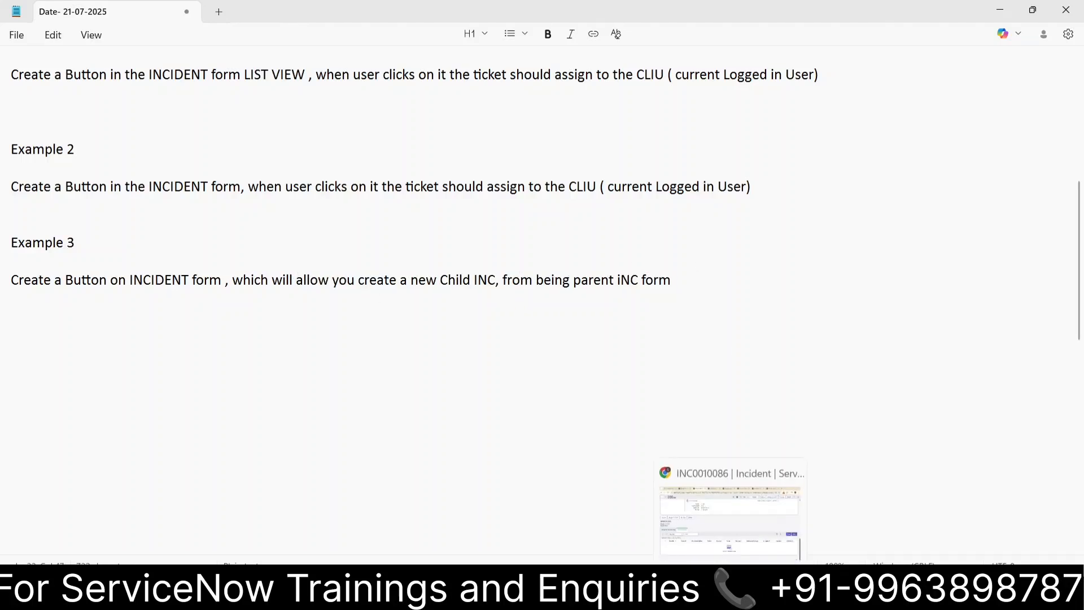
# - Back in the browser, examine the INC0010086 form header as the parent record alongside its Child Incidents list
pyautogui.click(721, 479)
pyautogui.scroll(12, 456, 314)
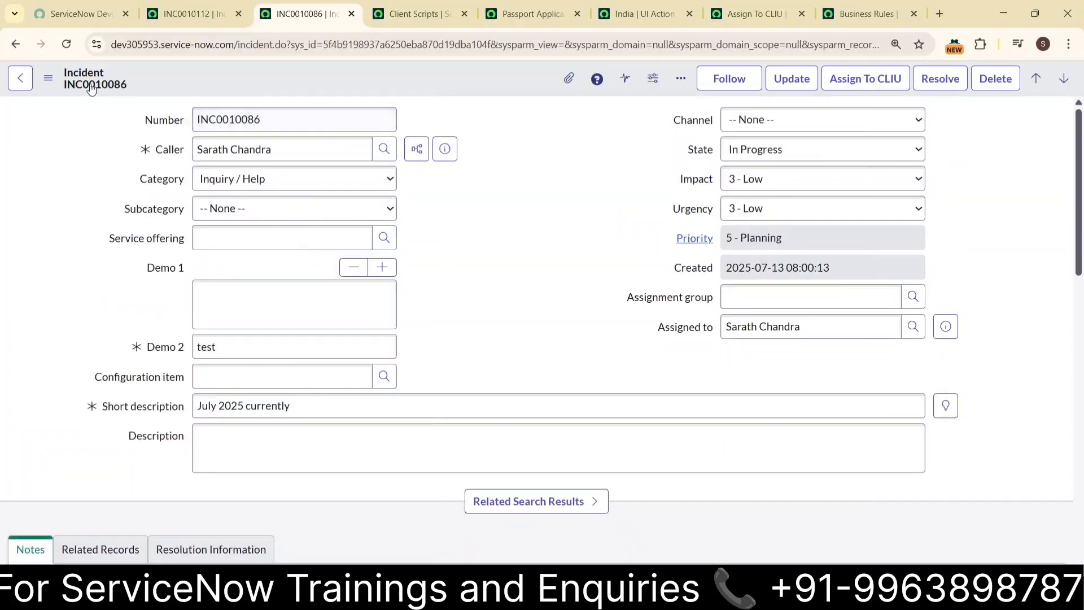
pyautogui.scroll(-12, 537, 342)
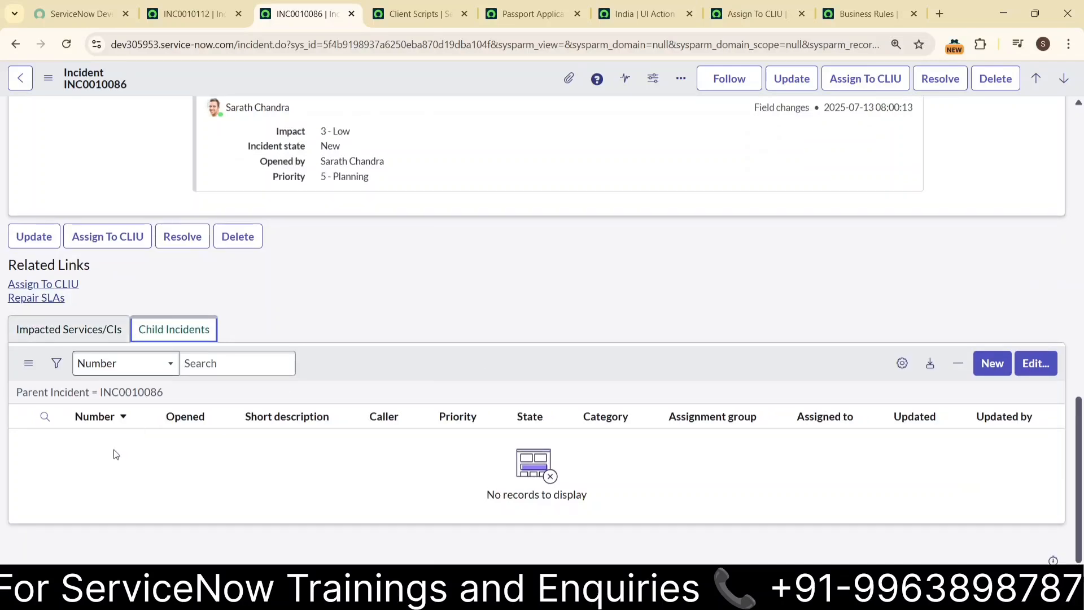
pyautogui.scroll(12, 659, 334)
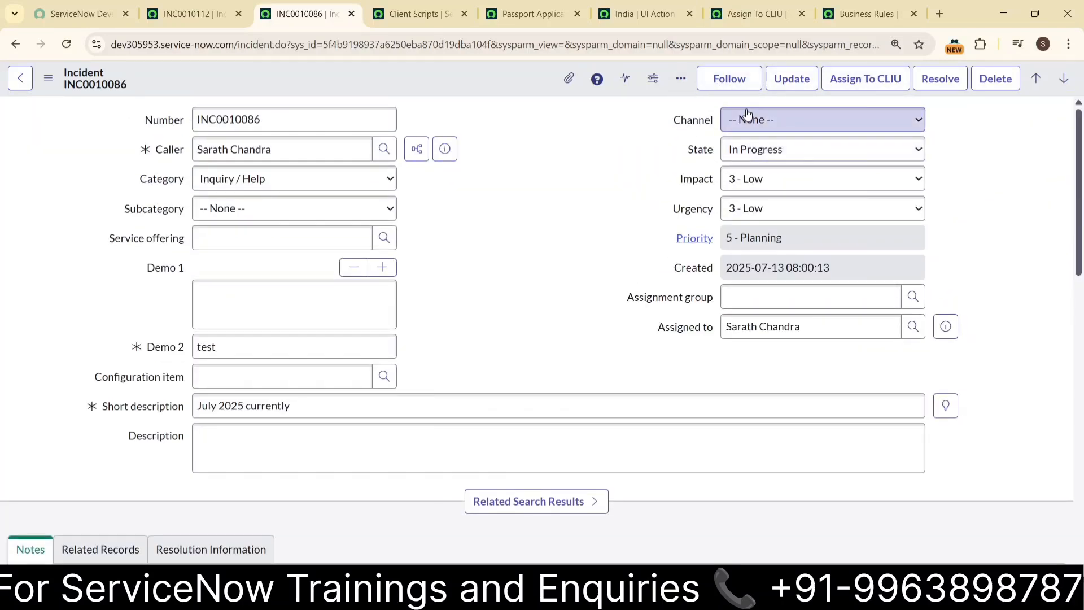
pyautogui.scroll(-15, 460, 357)
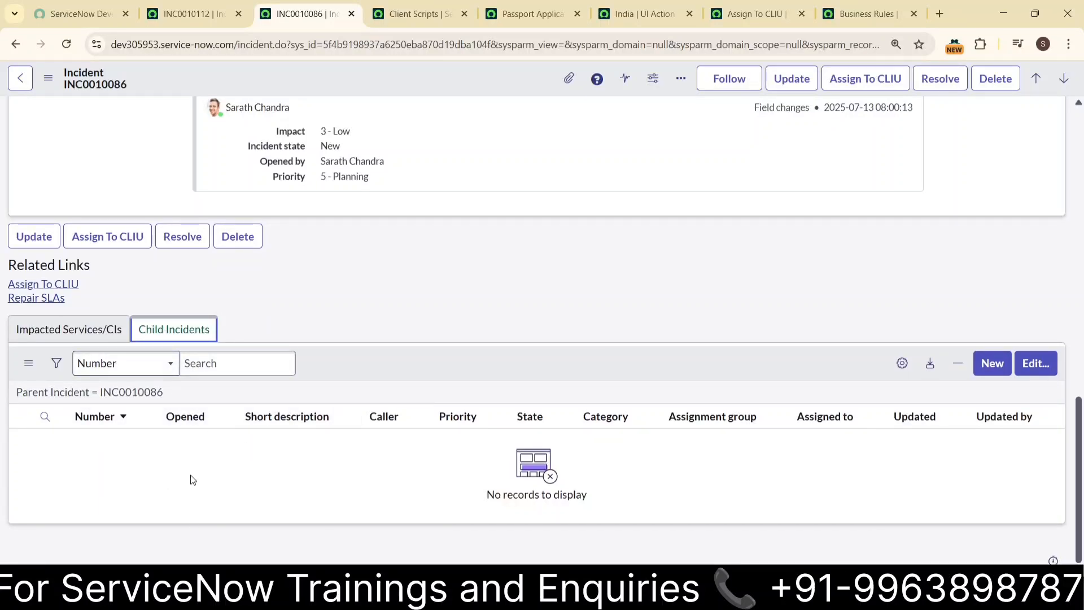
pyautogui.scroll(15, 442, 239)
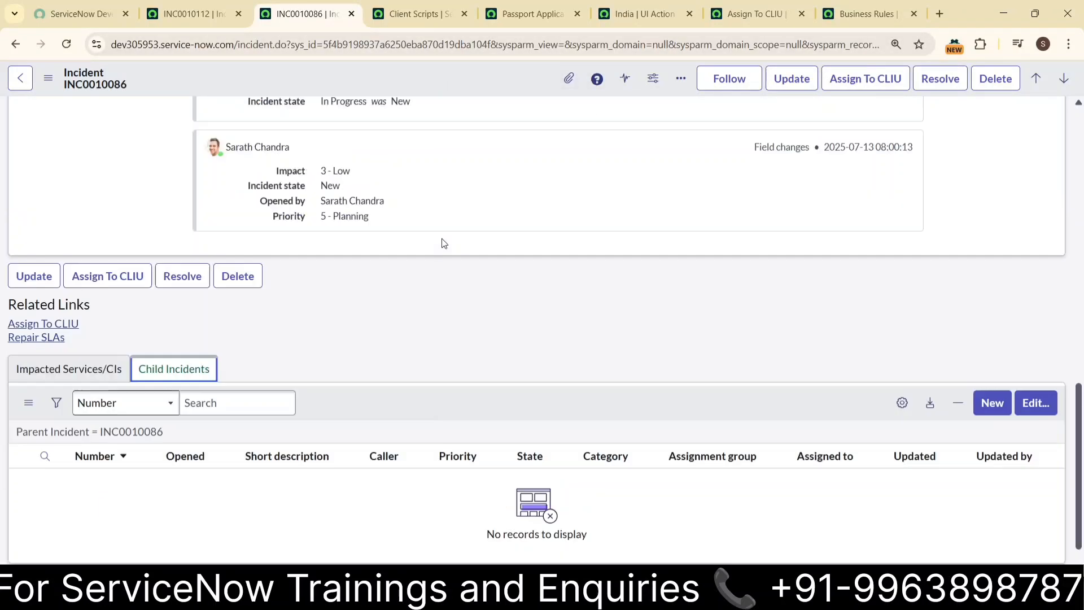
# - Open the UI actions configured for the Incident form and start a new UI action record
pyautogui.rightClick(391, 87)
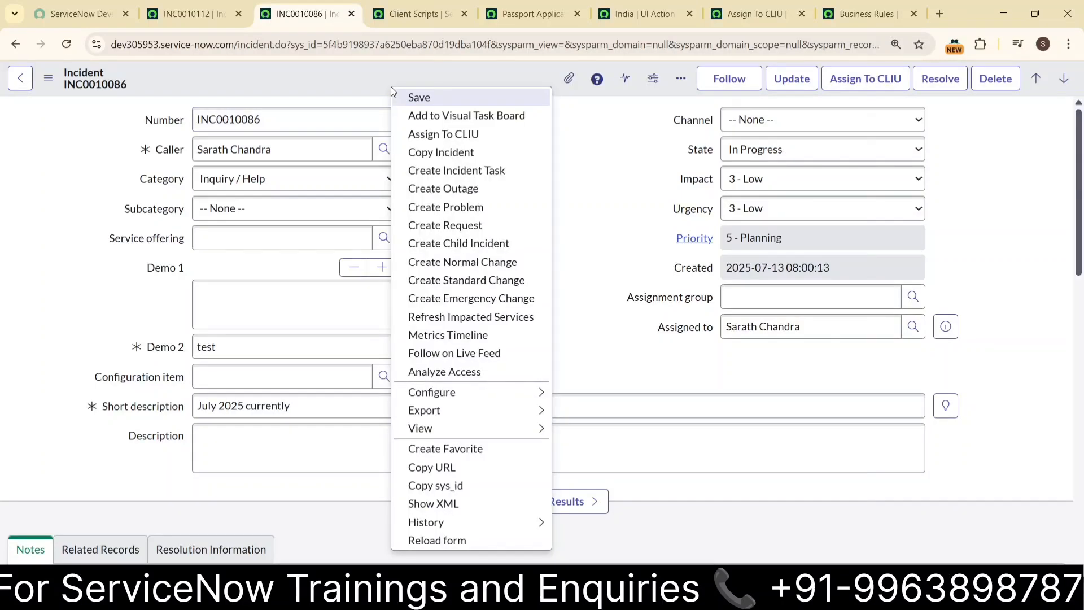
pyautogui.moveTo(489, 392)
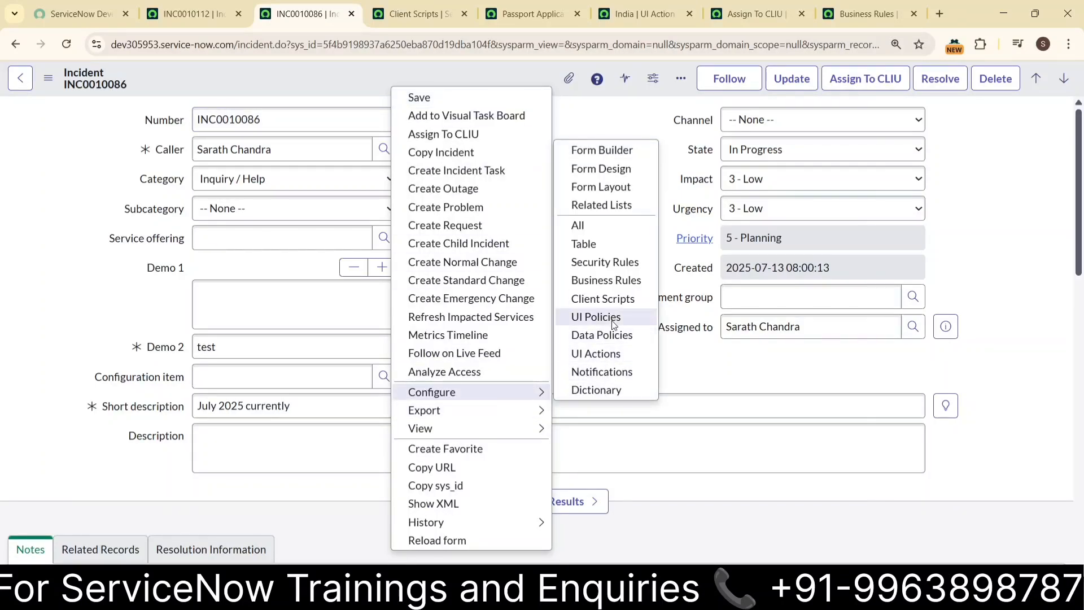
pyautogui.click(596, 353)
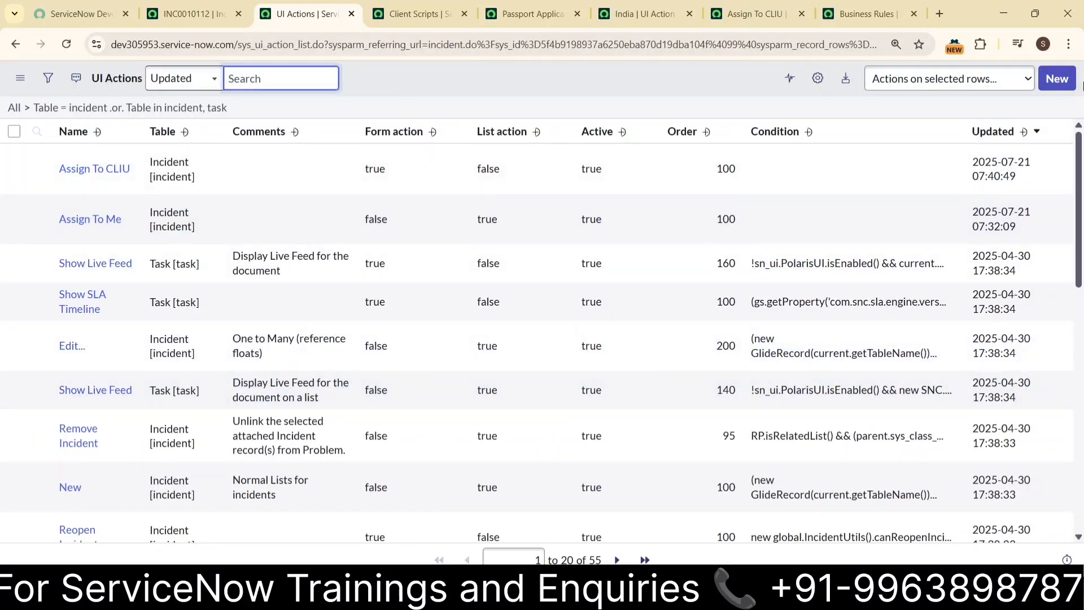
pyautogui.click(1058, 80)
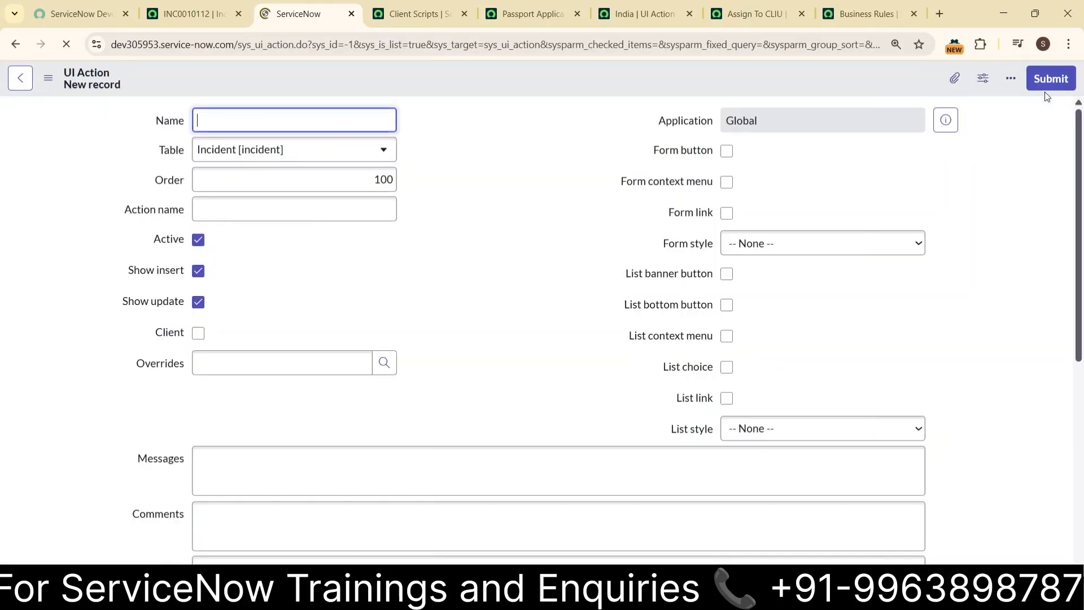
pyautogui.scroll(-10, 933, 182)
pyautogui.scroll(8, 838, 217)
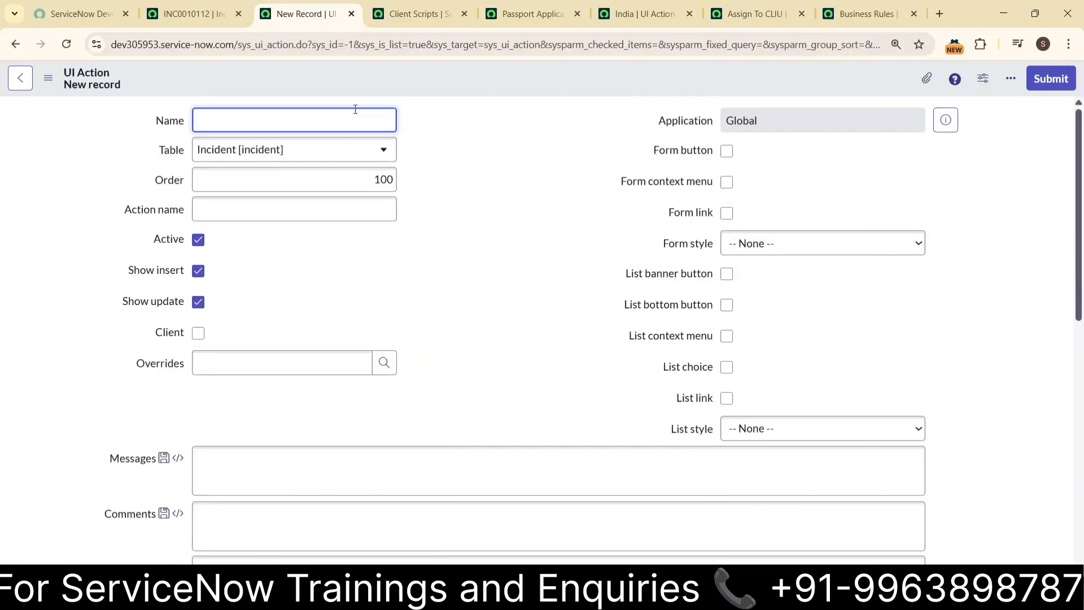
# - Name the UI action "Create Child INC" and set its action name to create_child_inc
pyautogui.write('reate Child INC')
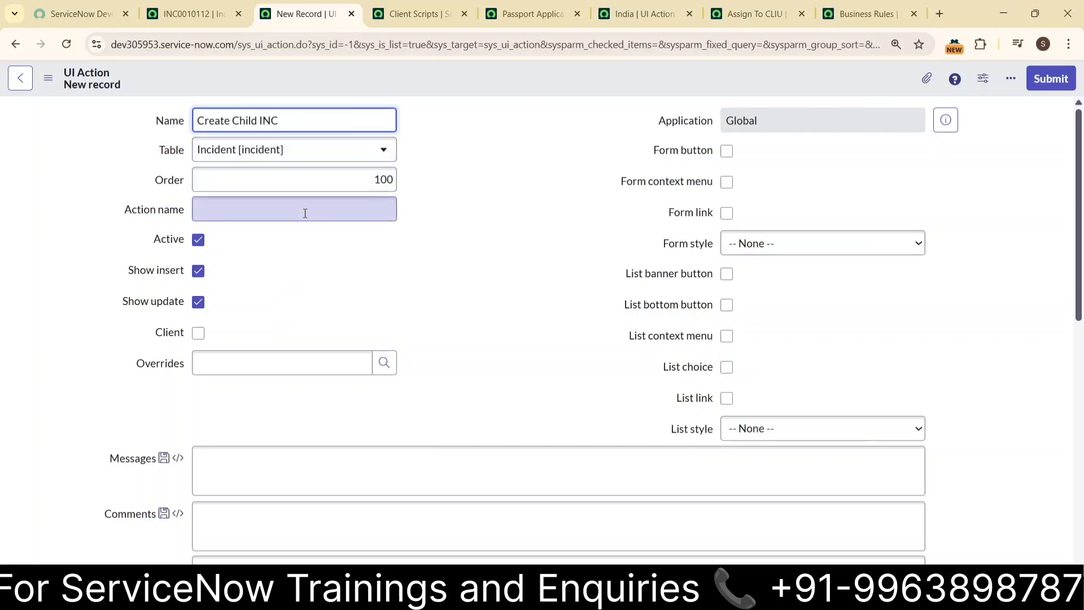
pyautogui.click(291, 202)
pyautogui.write('c')
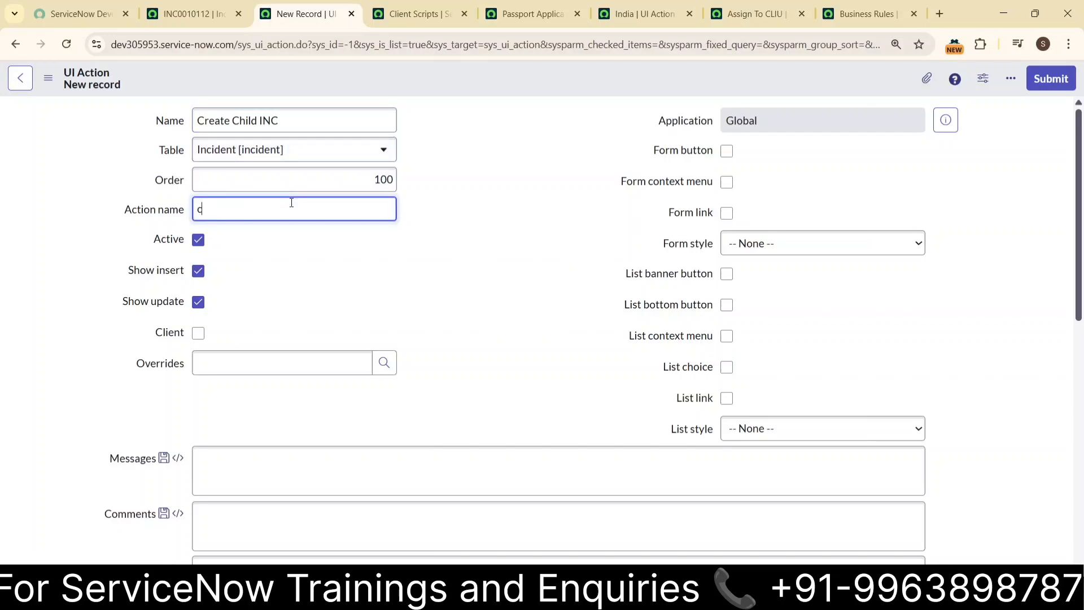
pyautogui.write('reate')
pyautogui.write('_inc')
pyautogui.press('BackSpace')
pyautogui.press('BackSpace')
pyautogui.press('BackSpace')
pyautogui.write('cgild_')
# - Enable Client and turn off Show insert for the new UI action
pyautogui.click(198, 333)
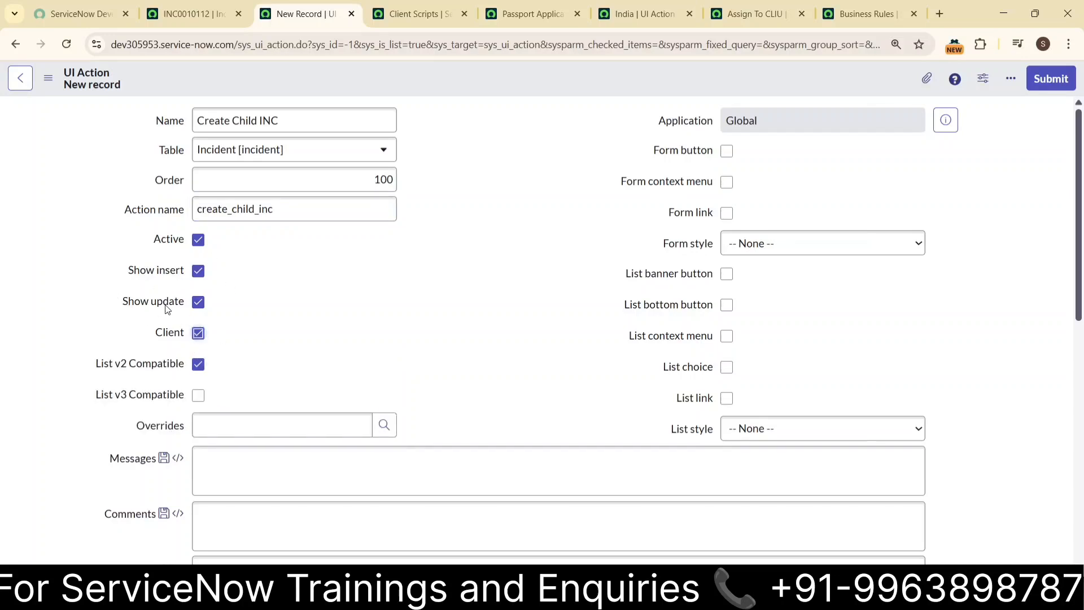
pyautogui.click(198, 302)
pyautogui.click(198, 271)
pyautogui.scroll(-2, 317, 378)
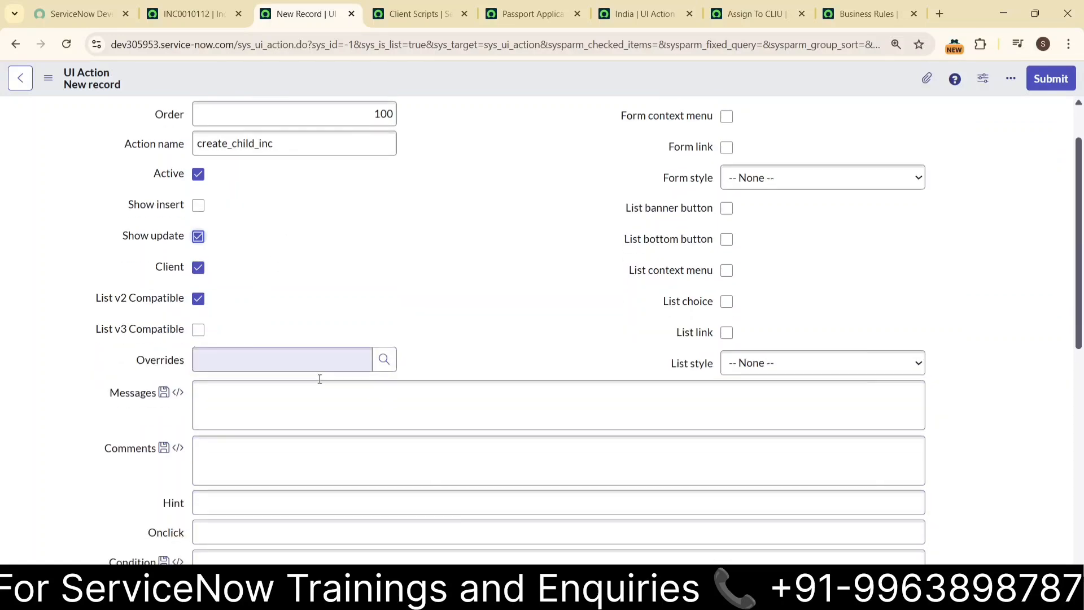
pyautogui.scroll(2, 347, 312)
pyautogui.moveTo(275, 210); pyautogui.dragTo(165, 214)
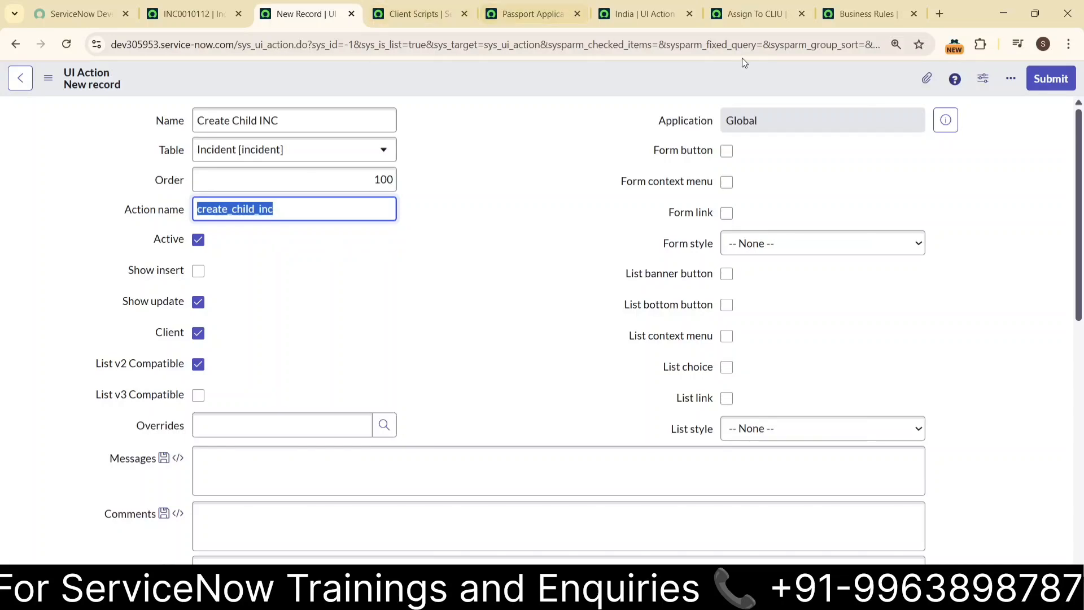
# - Enable Form button, Form context menu and Form link, and set the form style to Destructive
pyautogui.click(727, 151)
pyautogui.click(726, 182)
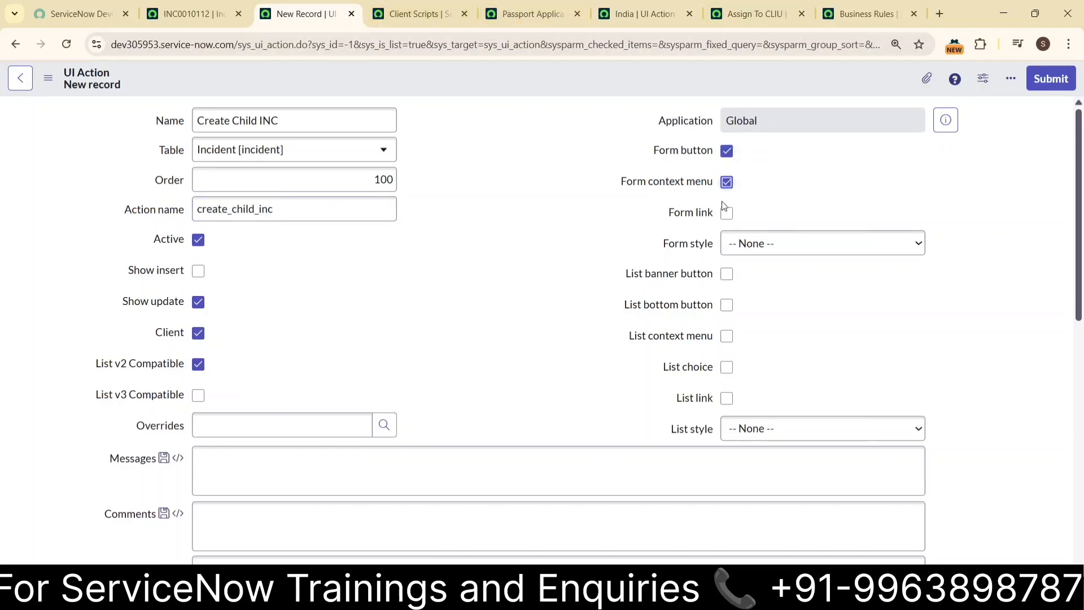
pyautogui.click(726, 213)
pyautogui.click(875, 248)
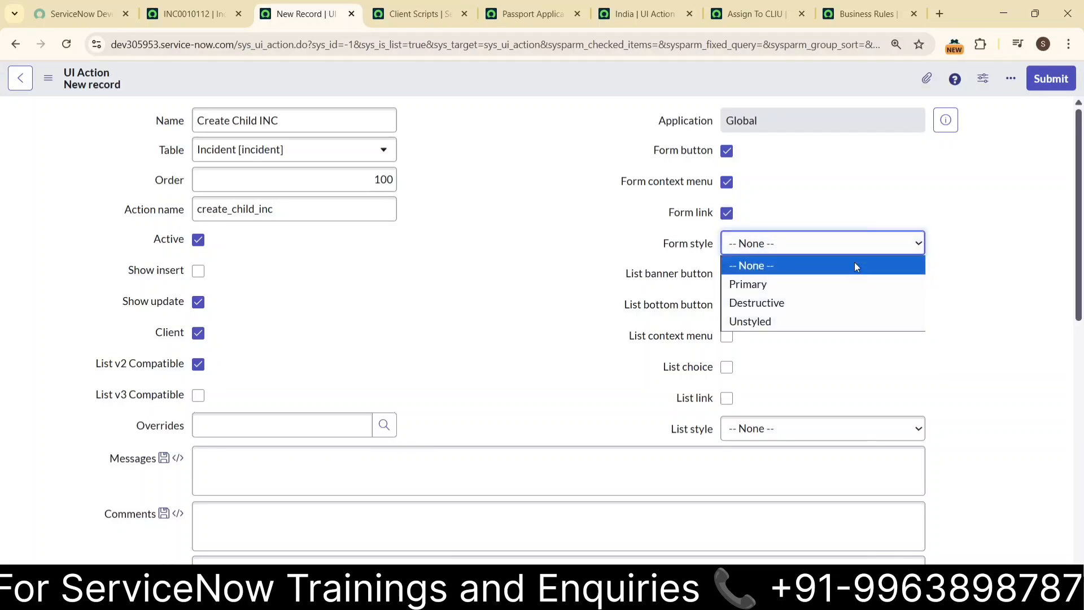
pyautogui.click(780, 303)
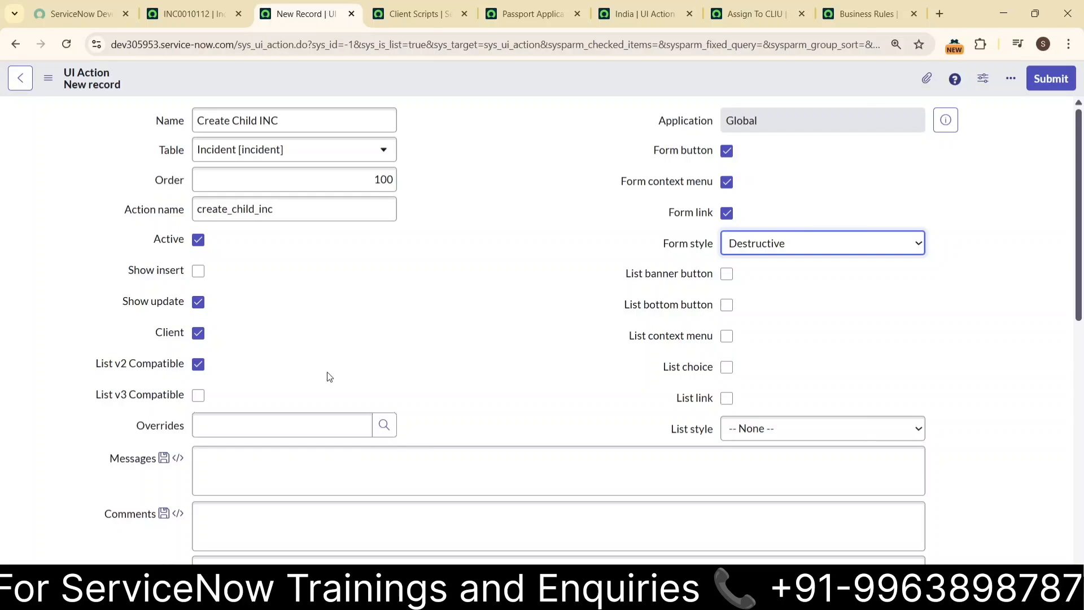
# - Turn off Client for the Create Child INC UI action so its script runs on the server
pyautogui.scroll(-5, 334, 372)
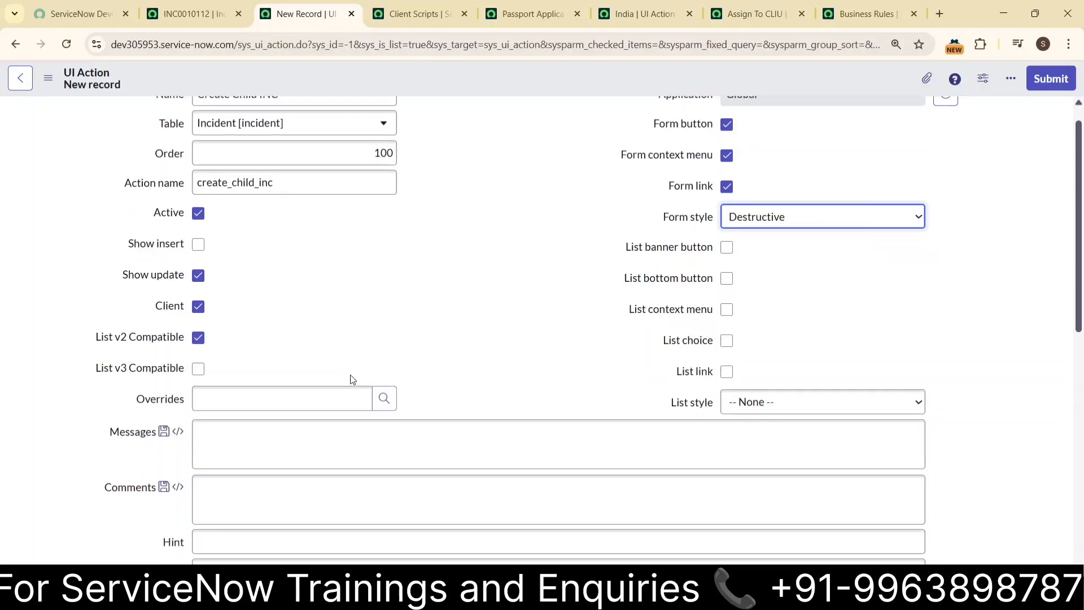
pyautogui.click(362, 347)
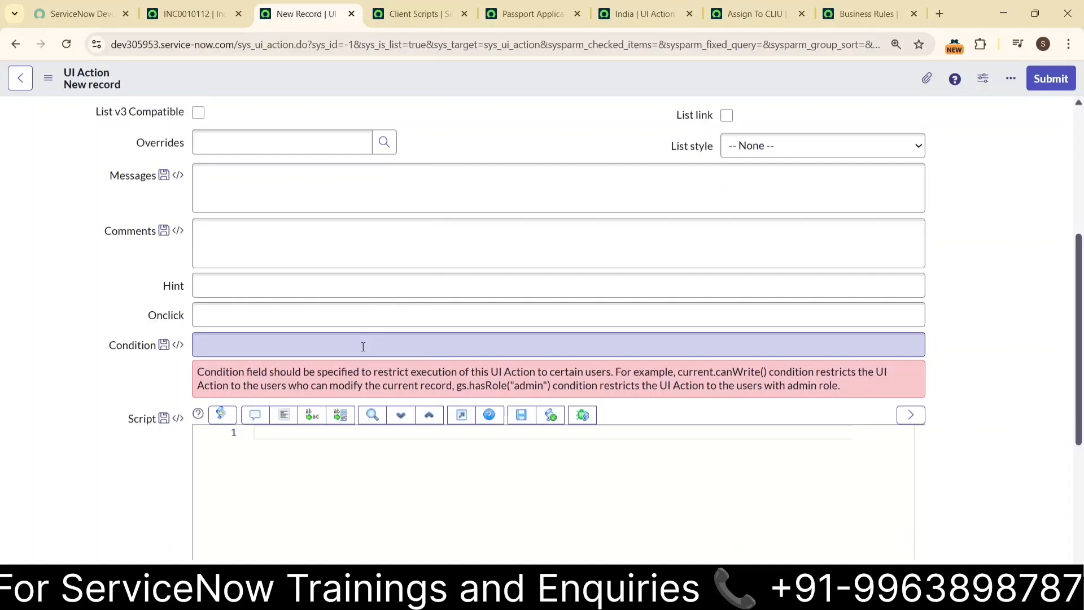
pyautogui.scroll(5, 486, 322)
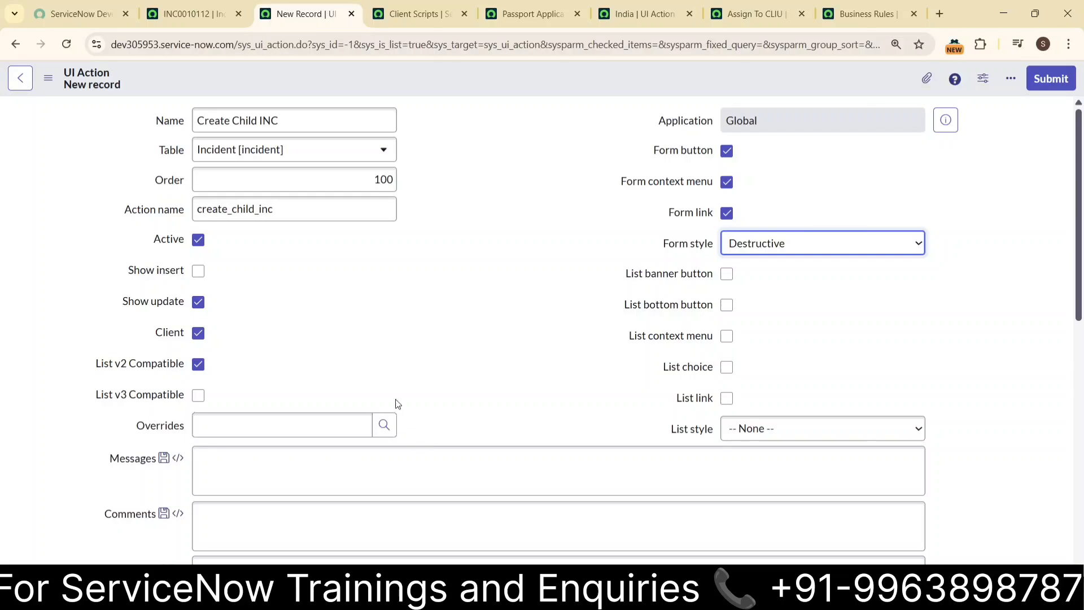
pyautogui.click(197, 334)
# - Begin the UI action script in the enlarged editor on line 3 with var inc = new GlideRecord("incident");
pyautogui.scroll(-10, 432, 362)
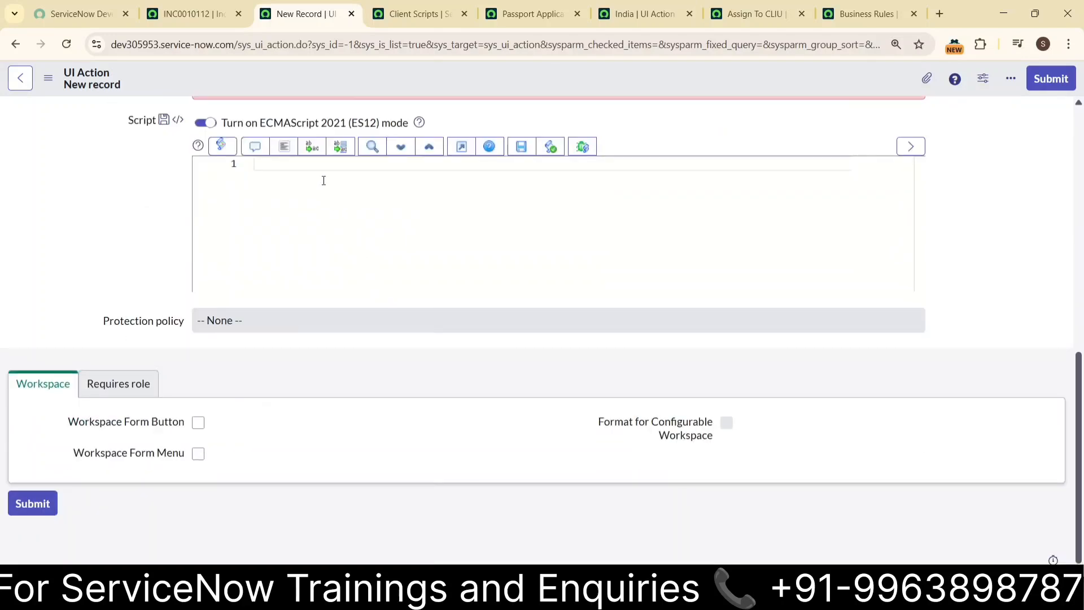
pyautogui.click(329, 168)
pyautogui.press('Return')
pyautogui.press('Return')
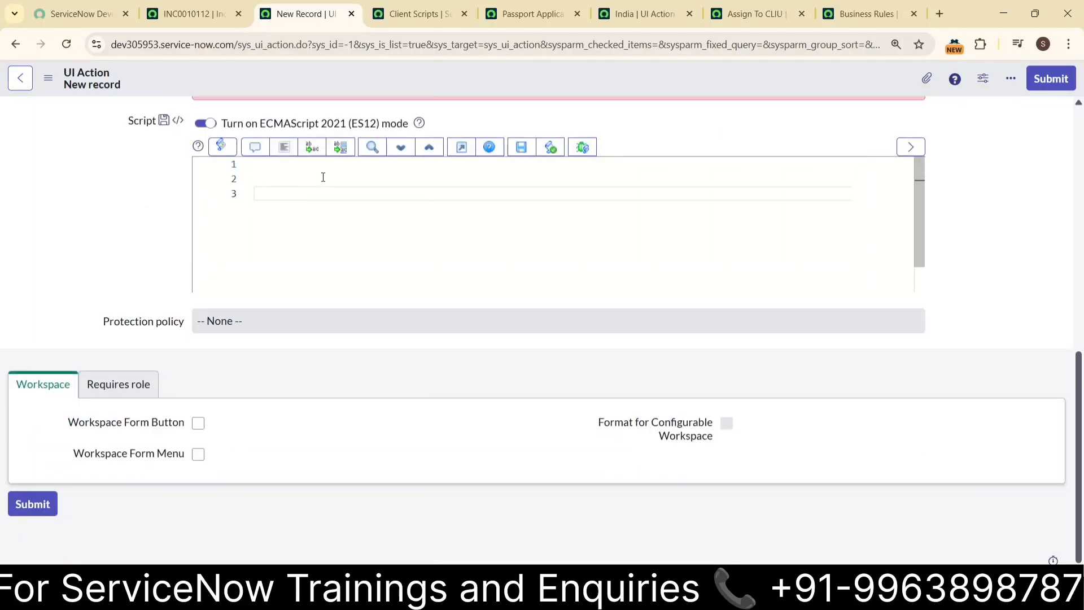
pyautogui.write('var')
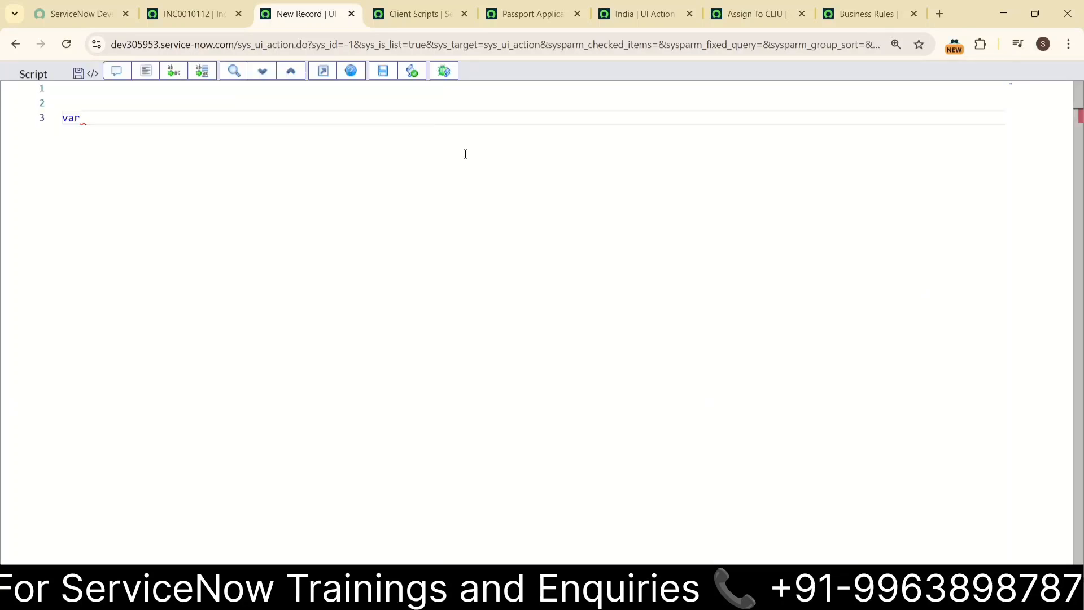
pyautogui.click(462, 148)
pyautogui.hotkey('ctrl', '+')
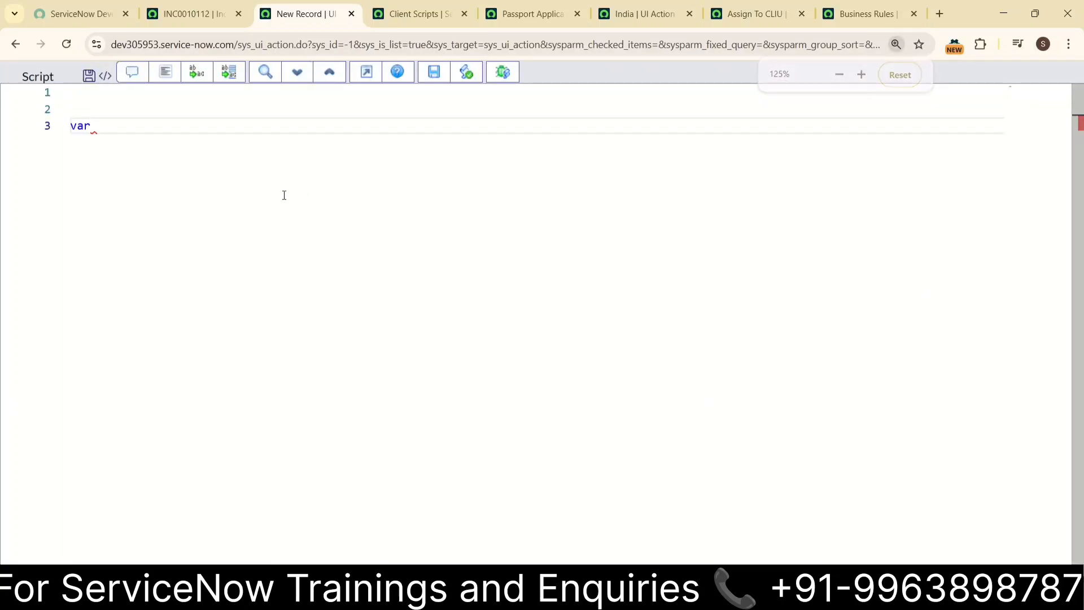
pyautogui.write('inc =')
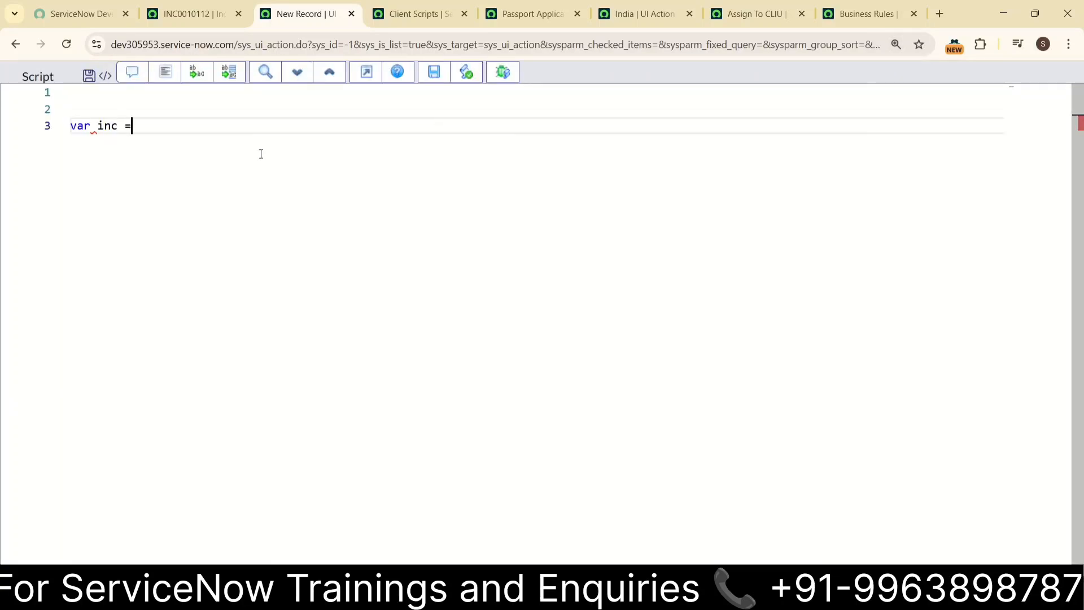
pyautogui.write(' new Glid')
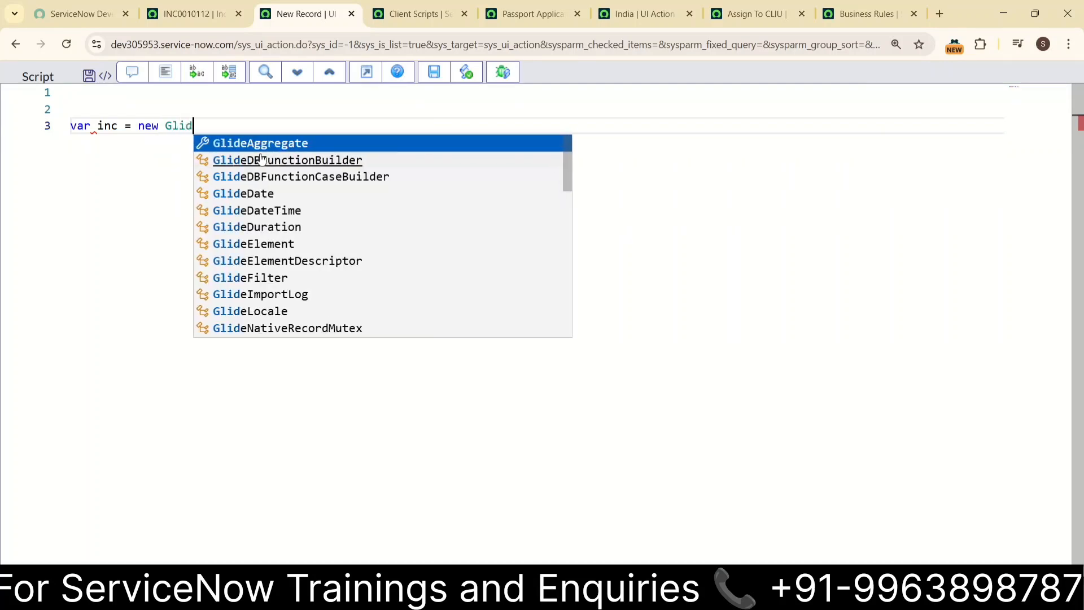
pyautogui.write('eRecord("inciden')
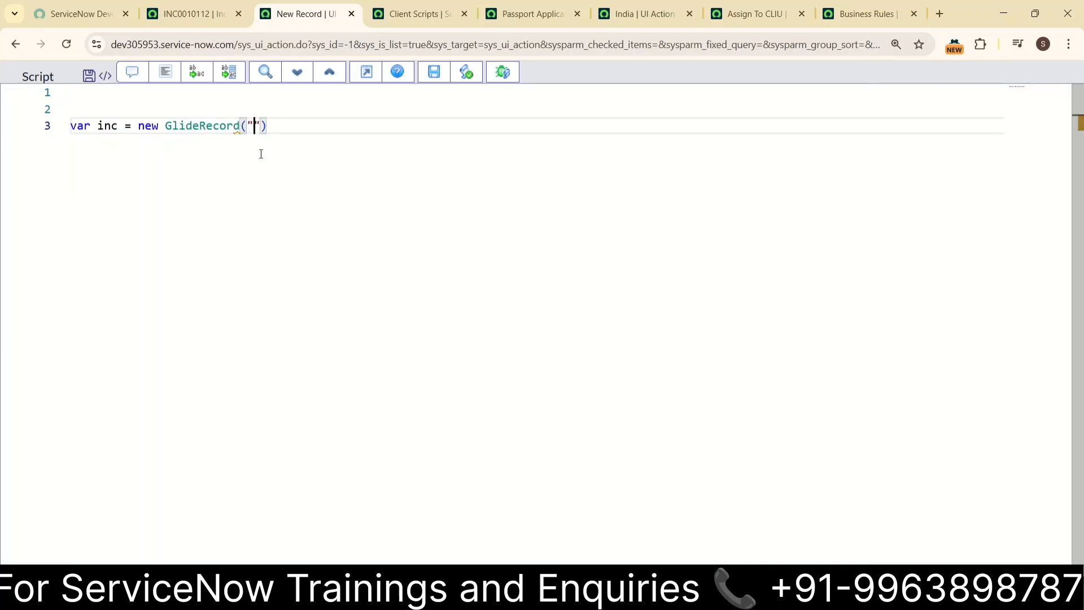
pyautogui.write('t"')
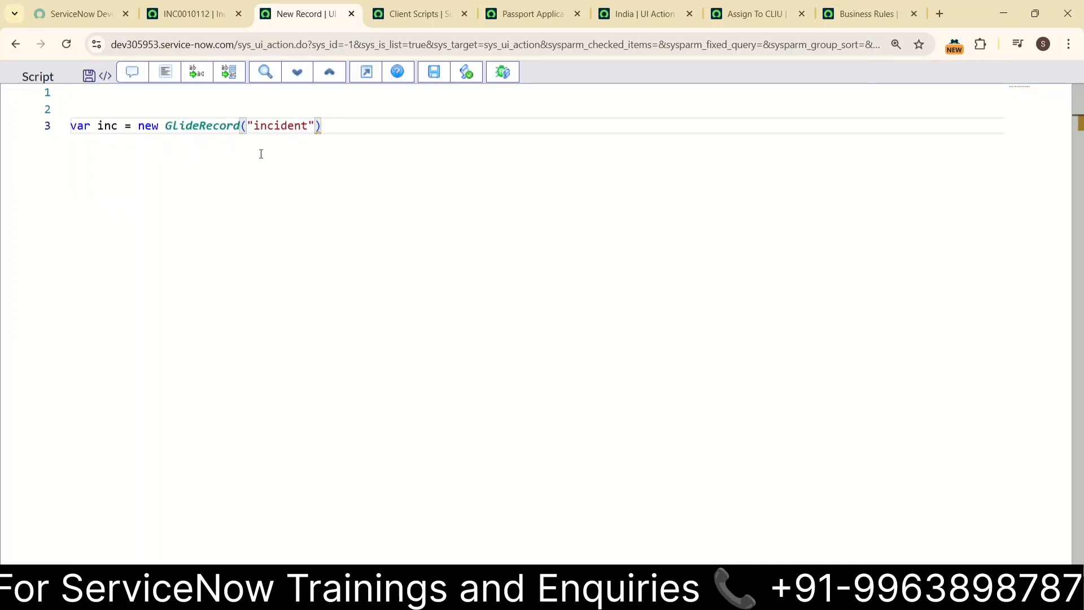
pyautogui.write(');')
pyautogui.press('Return')
pyautogui.press('Return')
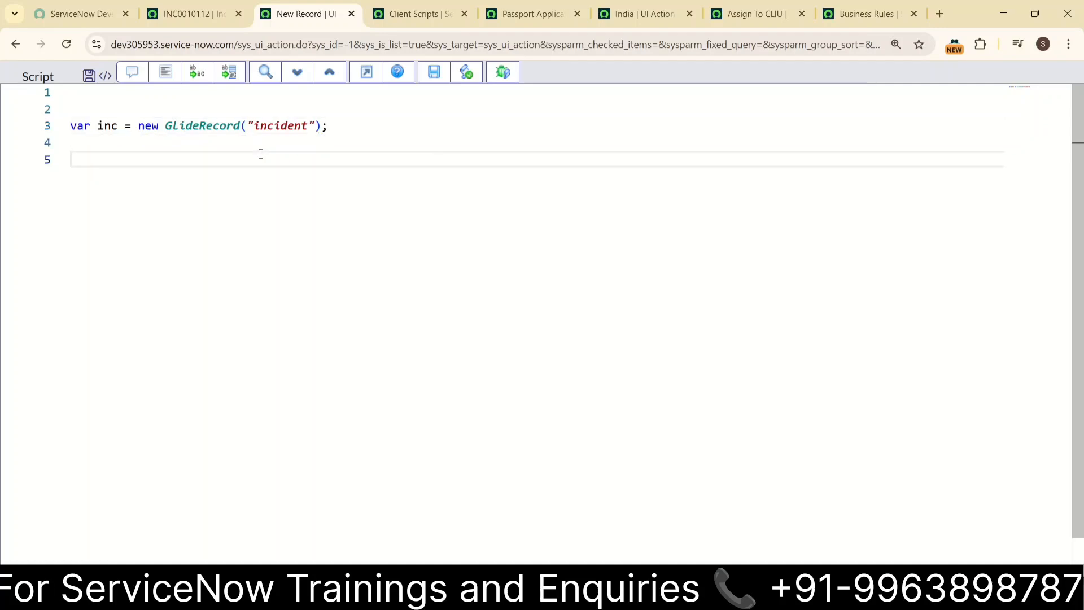
# - Add the line inc.initialize(); to the script to prepare a new incident record
pyautogui.write('inc.ini')
pyautogui.press('Return')
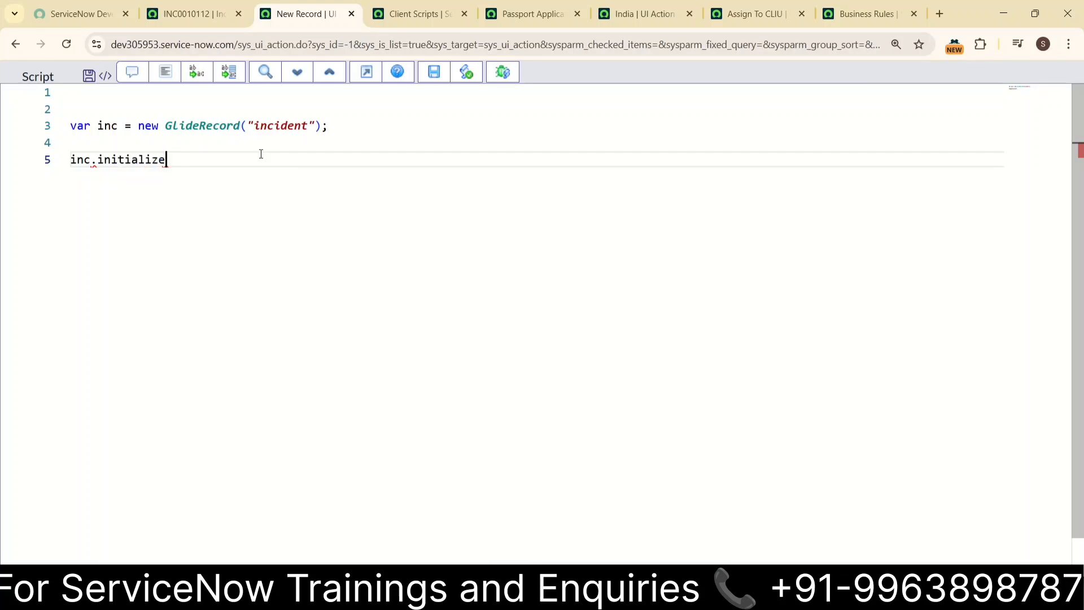
pyautogui.write('();')
pyautogui.press('Return')
pyautogui.press('Return')
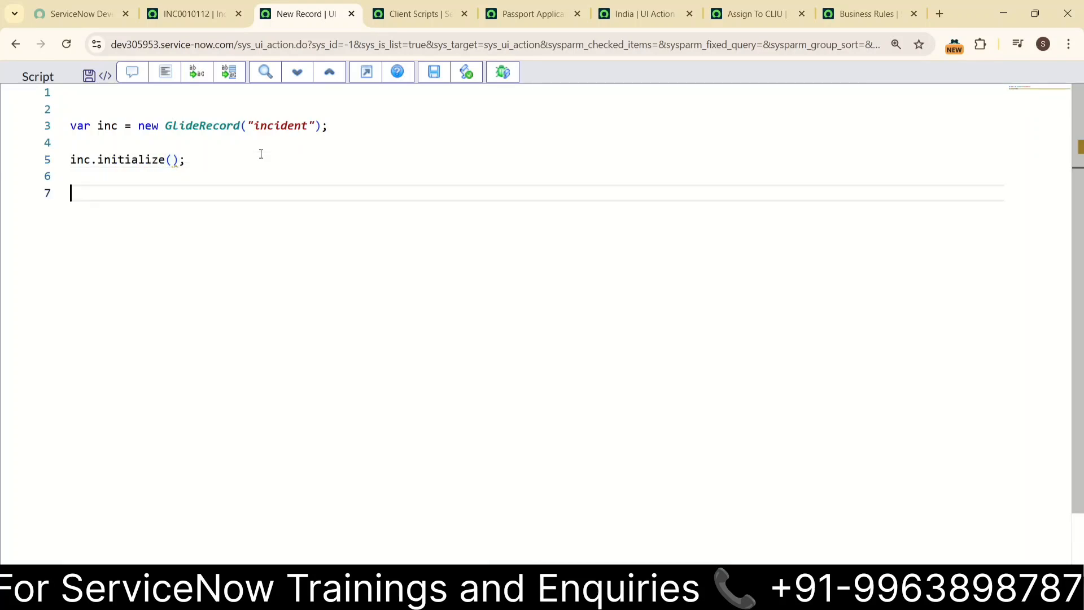
# - Copy the parent's short description to the child with inc.short_description = current.short_description;
pyautogui.write('inc.')
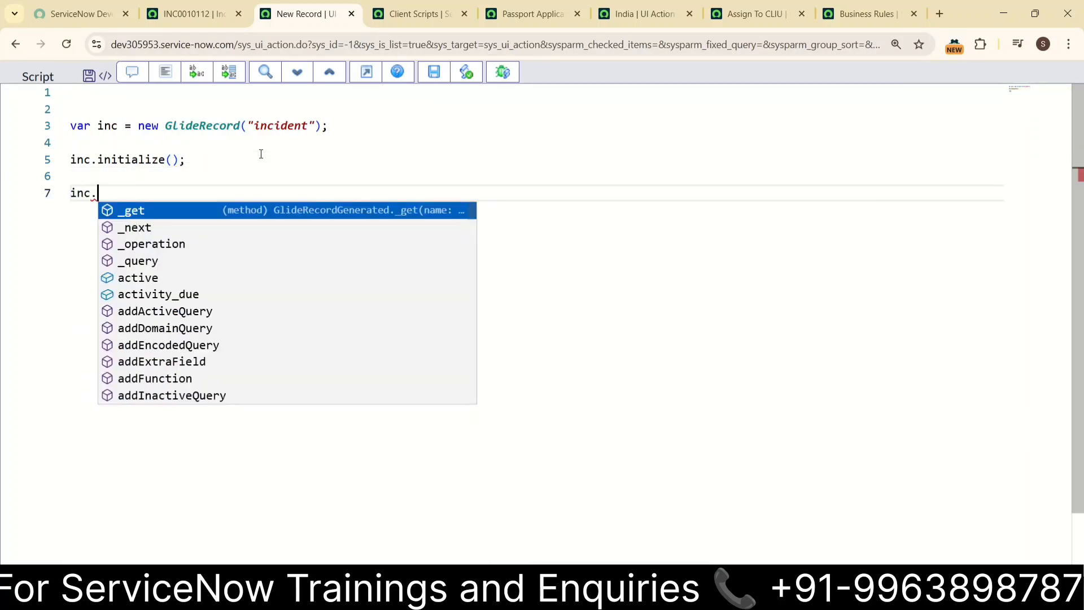
pyautogui.write('short')
pyautogui.press('Return')
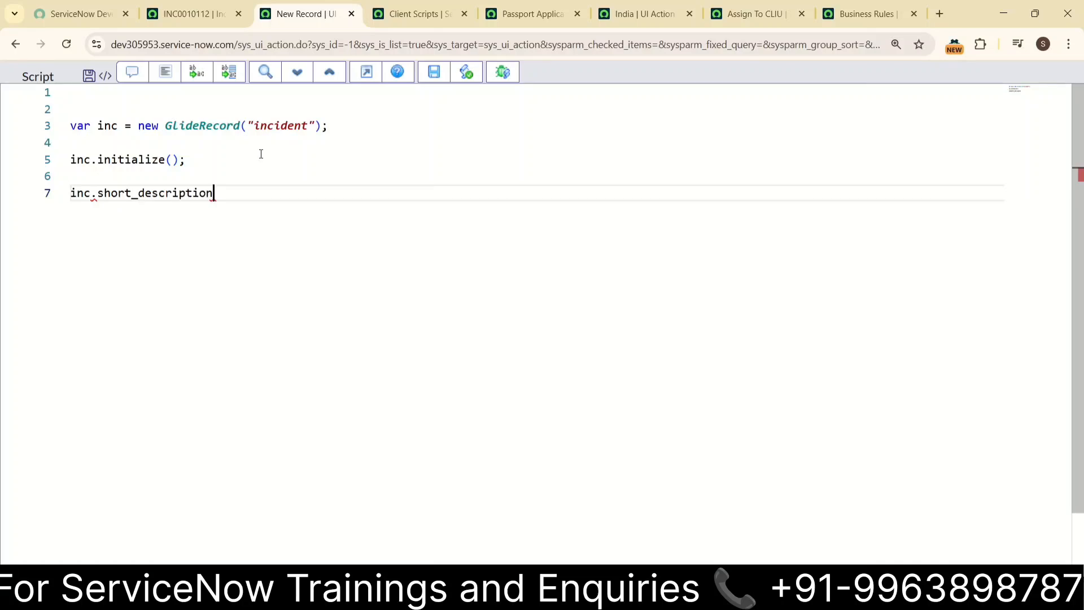
pyautogui.write('= curr')
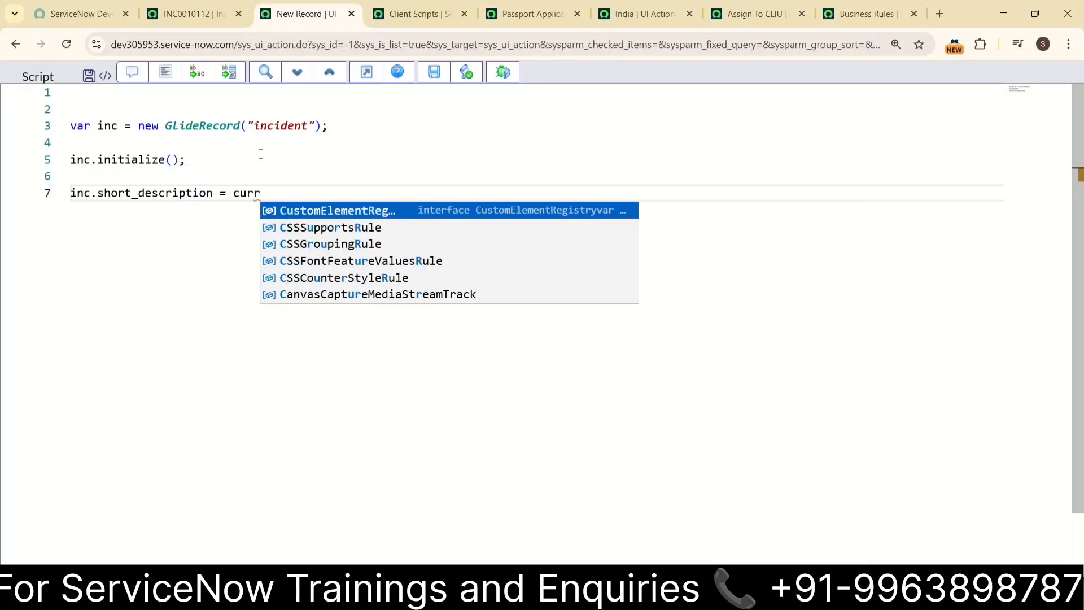
pyautogui.write('ent.')
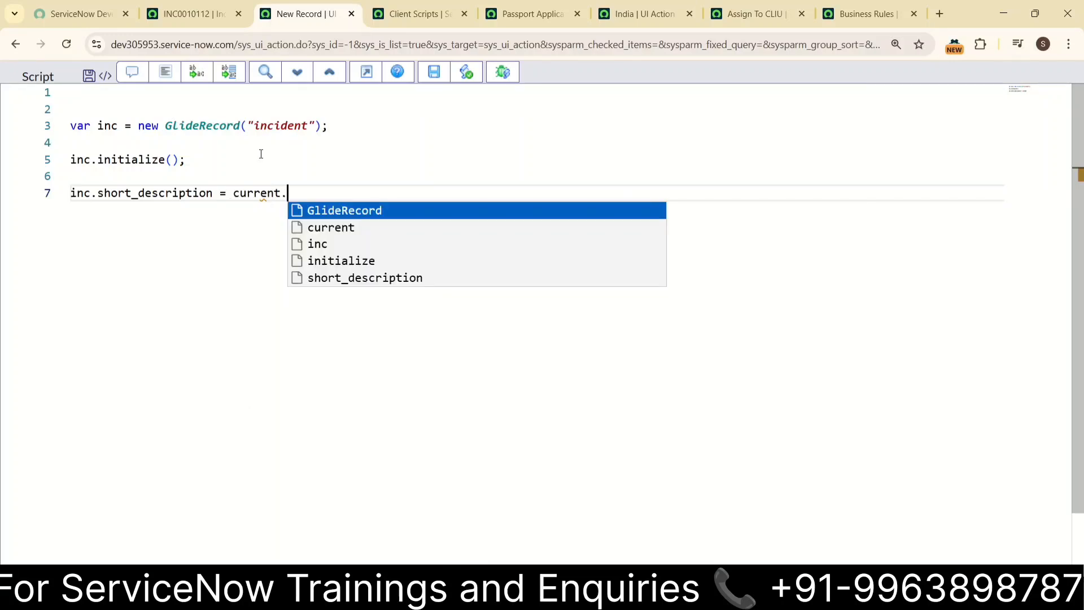
pyautogui.write('sho')
pyautogui.press('Return')
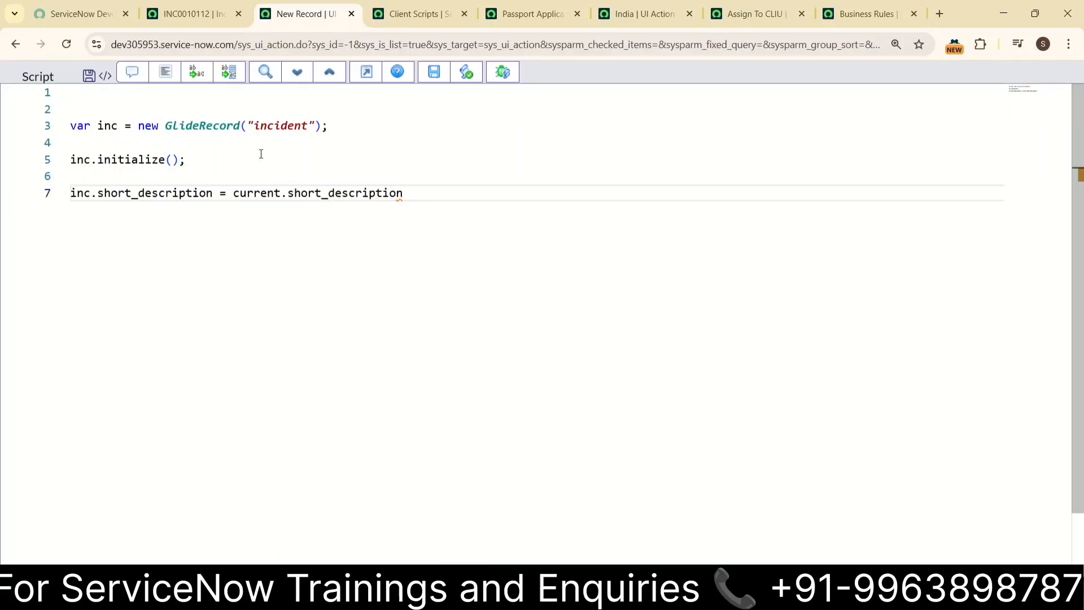
pyautogui.write(';')
pyautogui.press('Return')
pyautogui.press('Return')
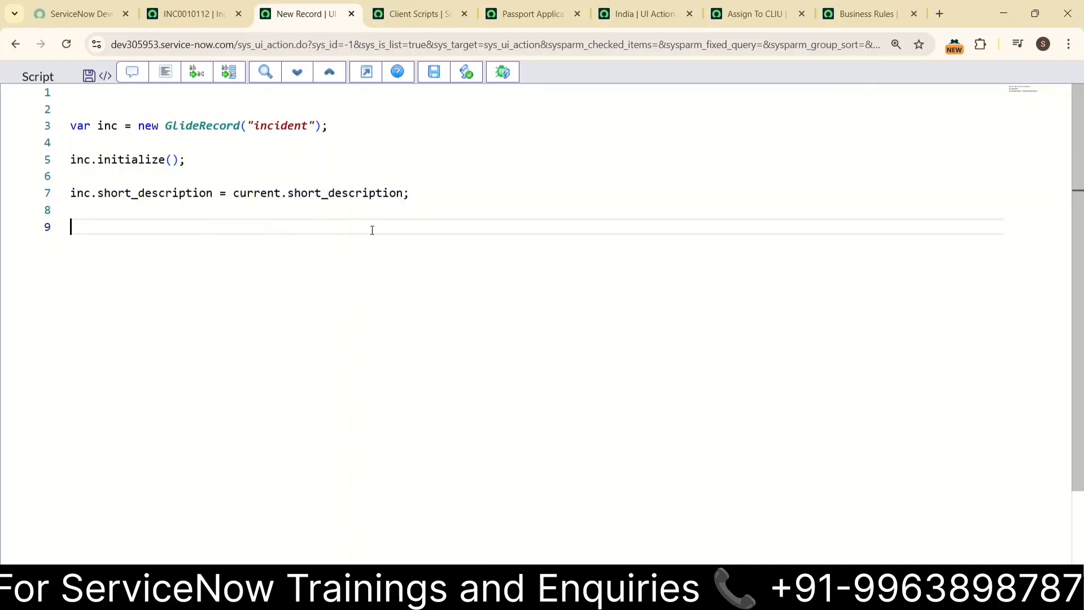
# - Copy the parent's category to the child with the line inc.category = current.category;
pyautogui.write('inc.')
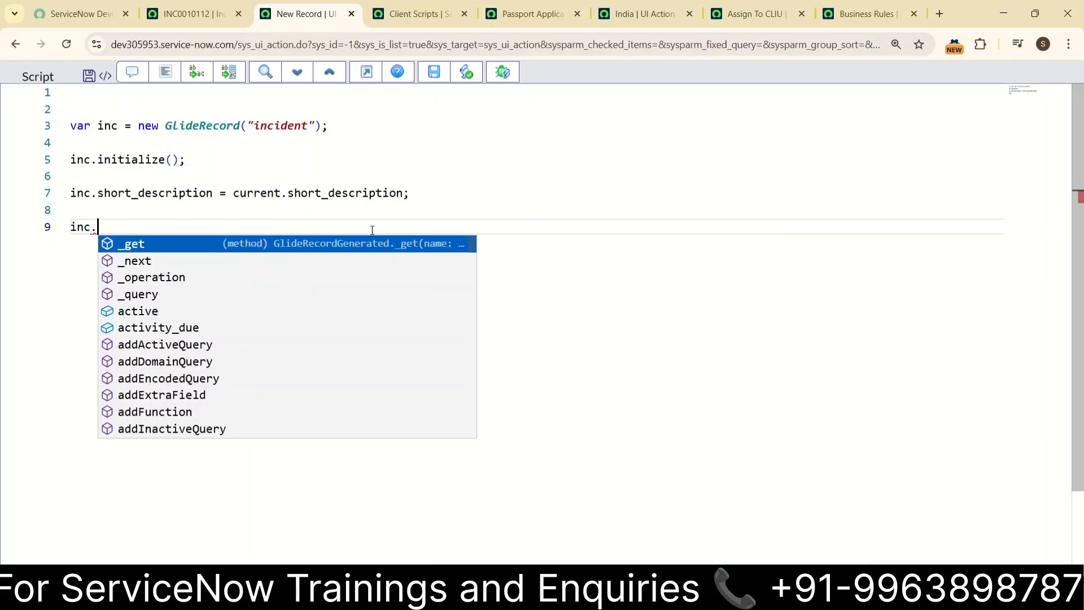
pyautogui.write('categ')
pyautogui.press('Return')
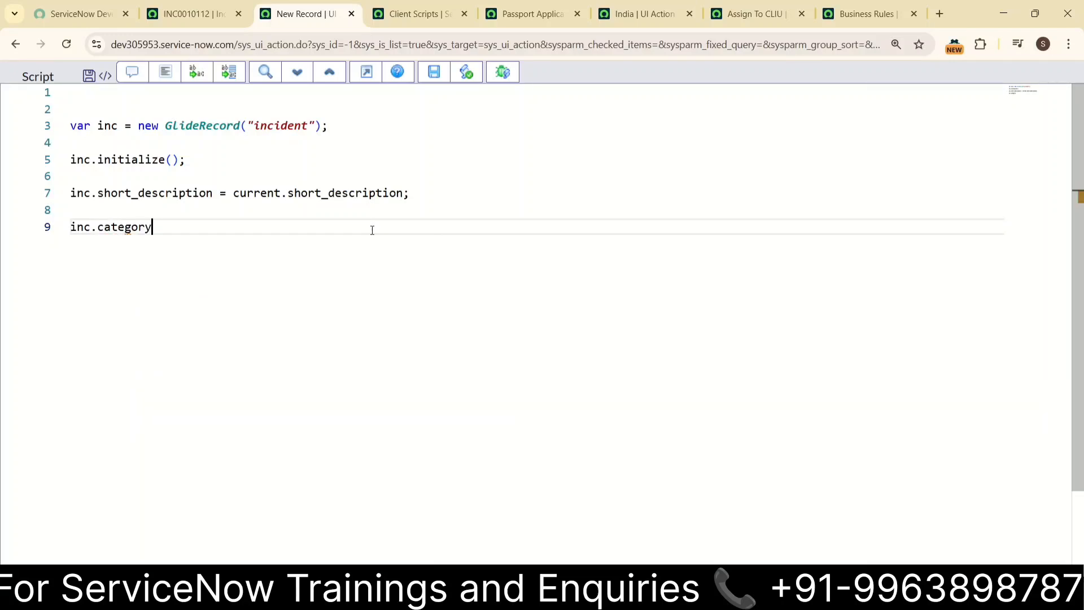
pyautogui.write('= cu')
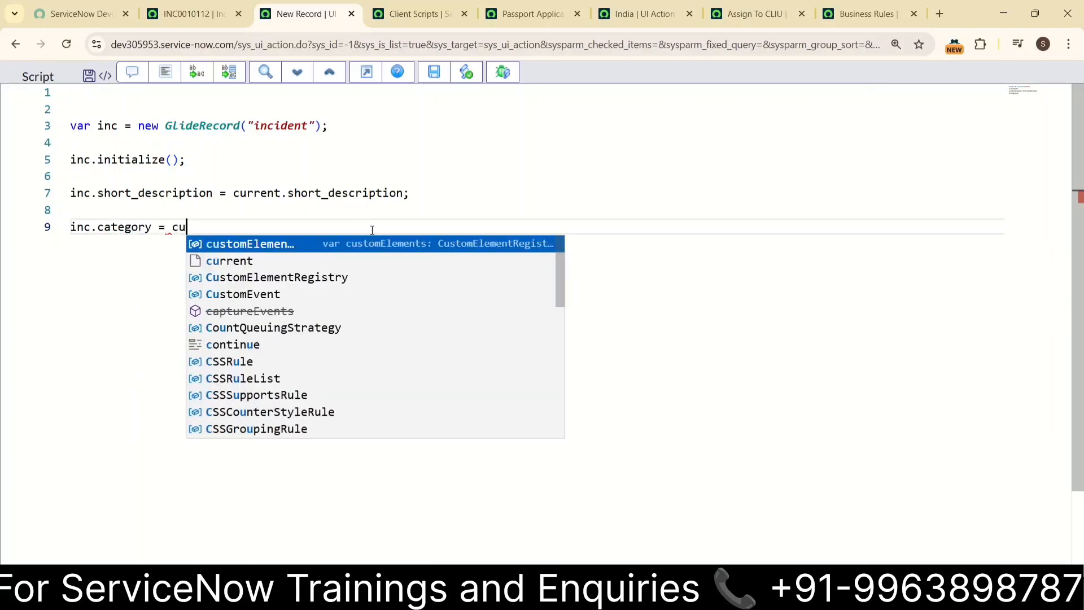
pyautogui.press('Down')
pyautogui.press('Return')
pyautogui.write('.')
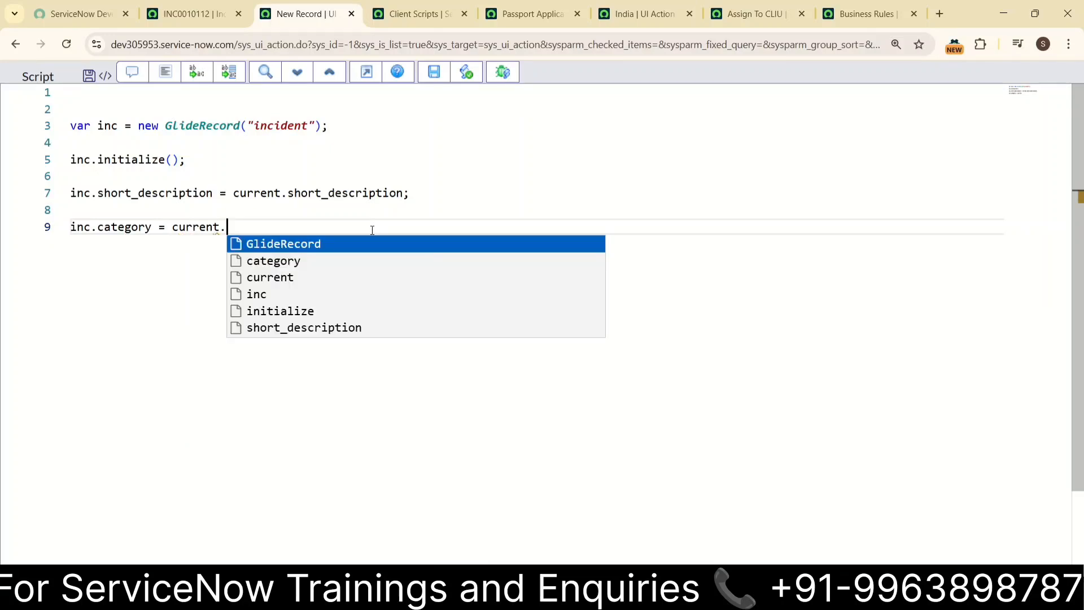
pyautogui.write('c')
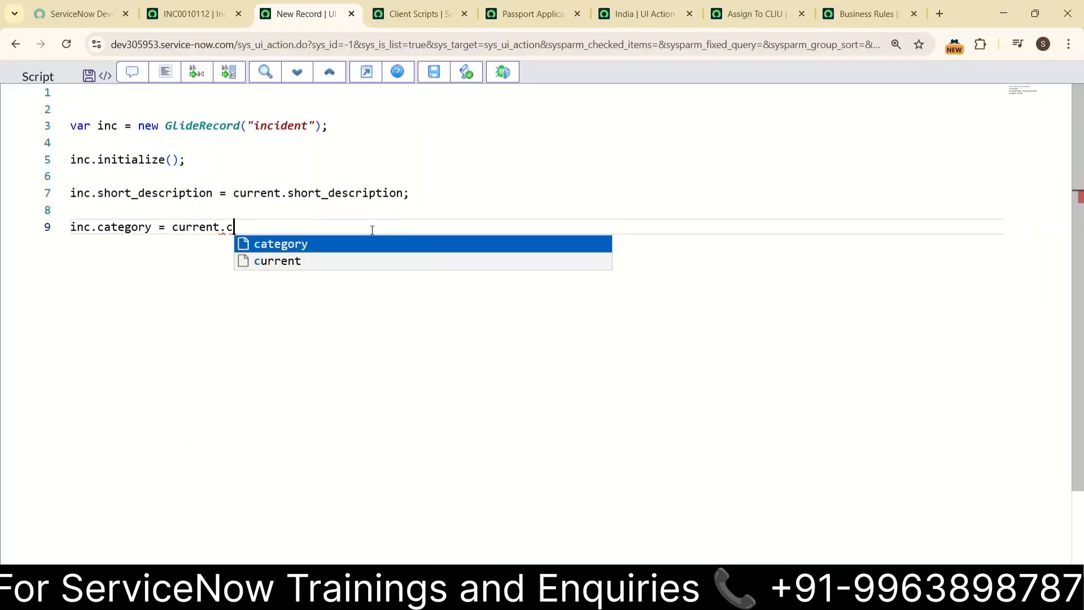
pyautogui.press('BackSpace')
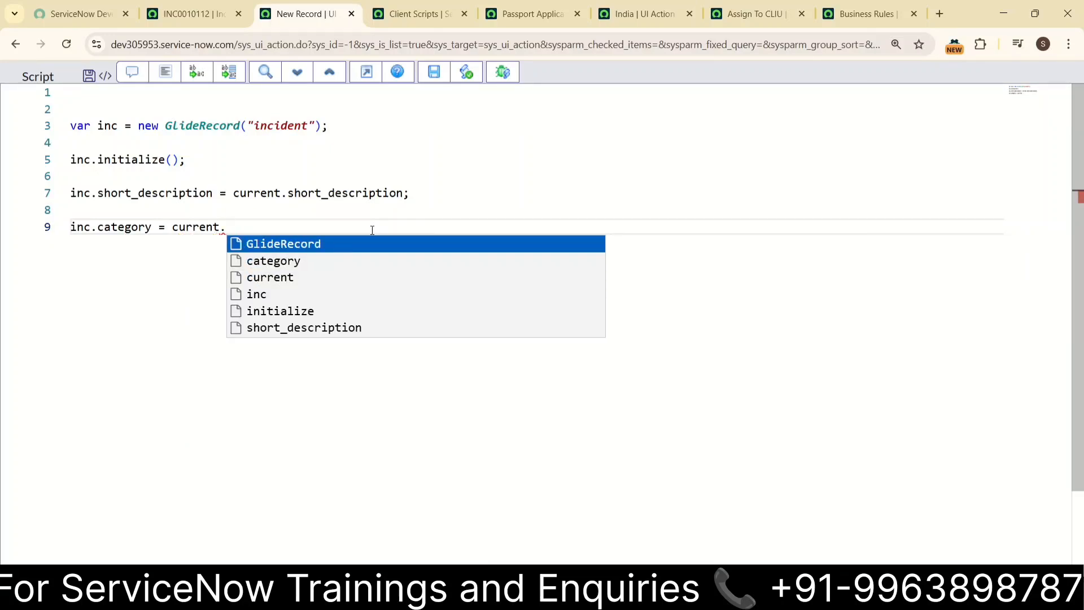
pyautogui.write('cate')
pyautogui.press('Return')
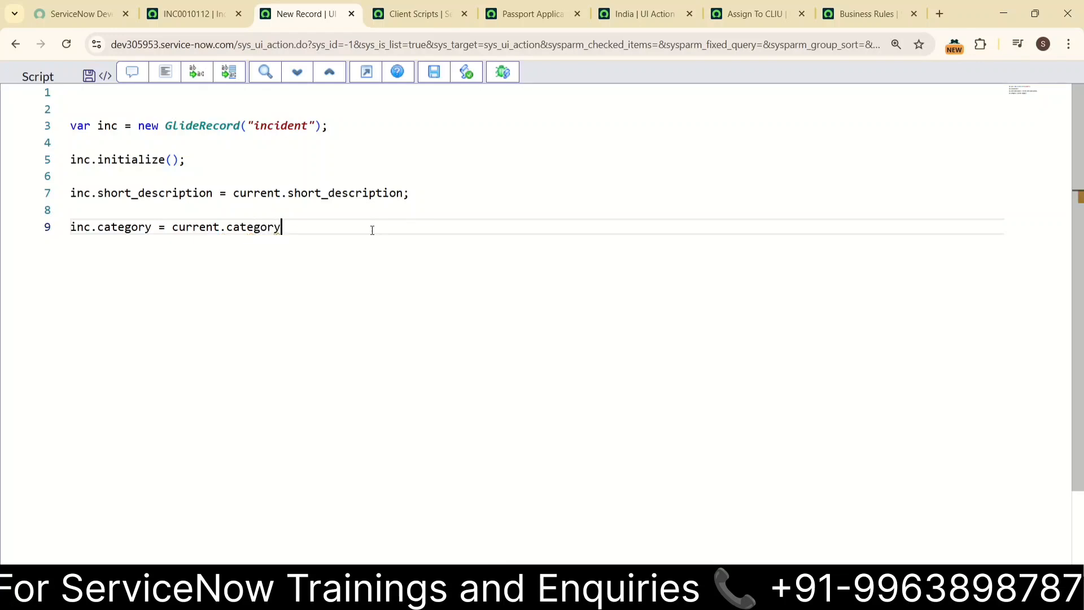
pyautogui.write(';')
pyautogui.press('Return')
pyautogui.press('Return')
pyautogui.press('Return')
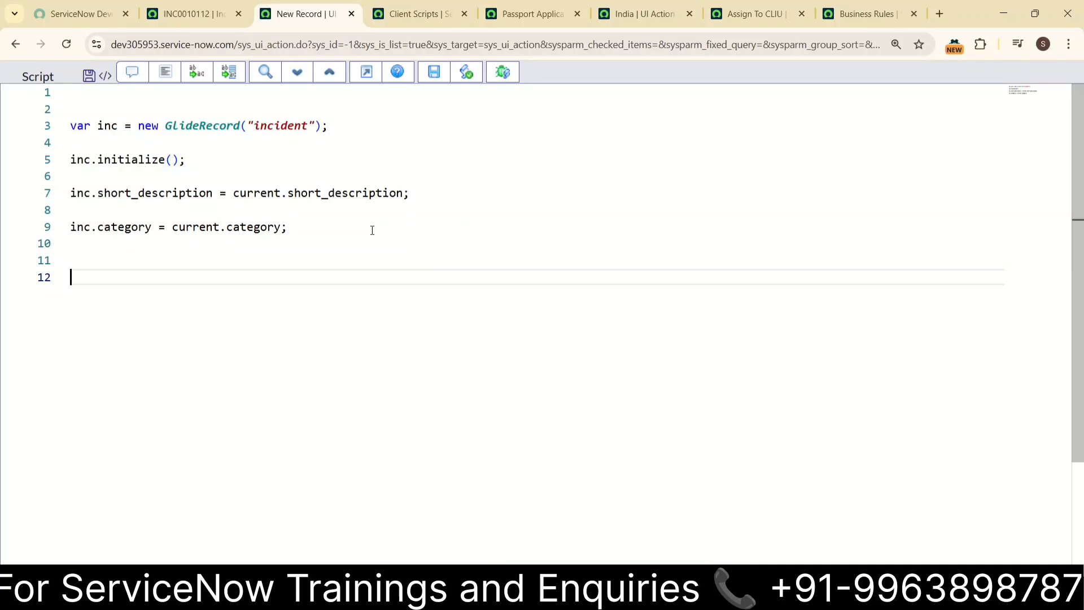
# - Link the child incident to its parent with the line inc.parent = current.sys_id;
pyautogui.write('inc.')
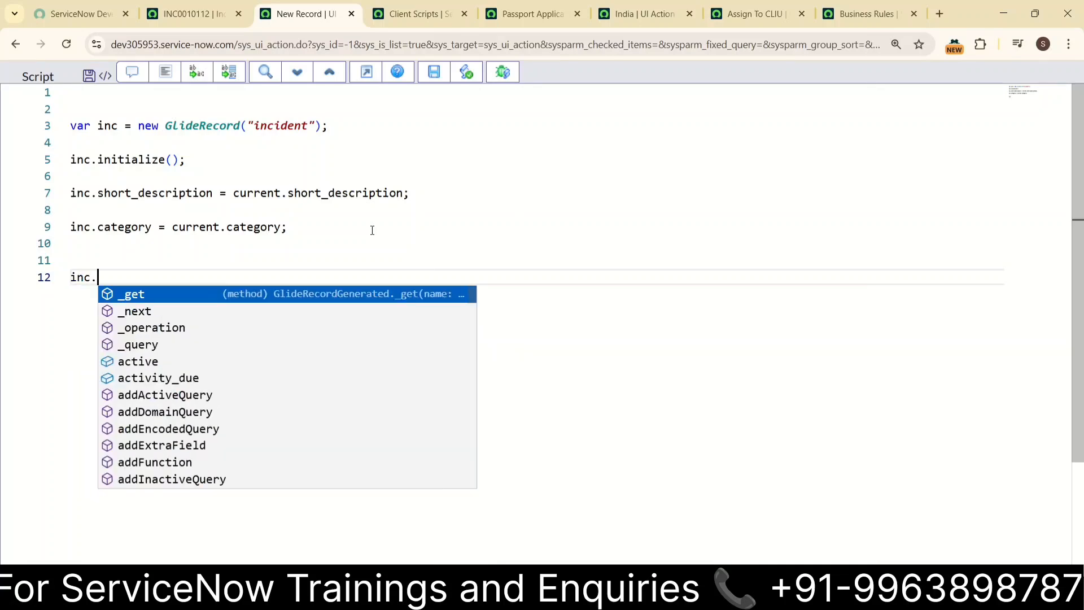
pyautogui.write('pa')
pyautogui.press('Return')
pyautogui.write('=')
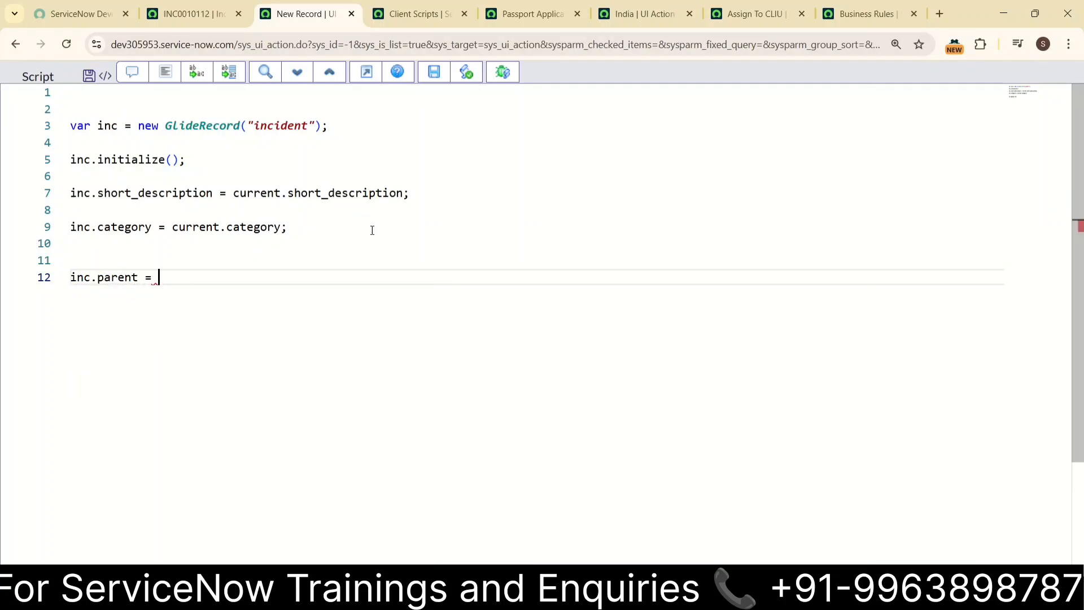
pyautogui.write(' current.')
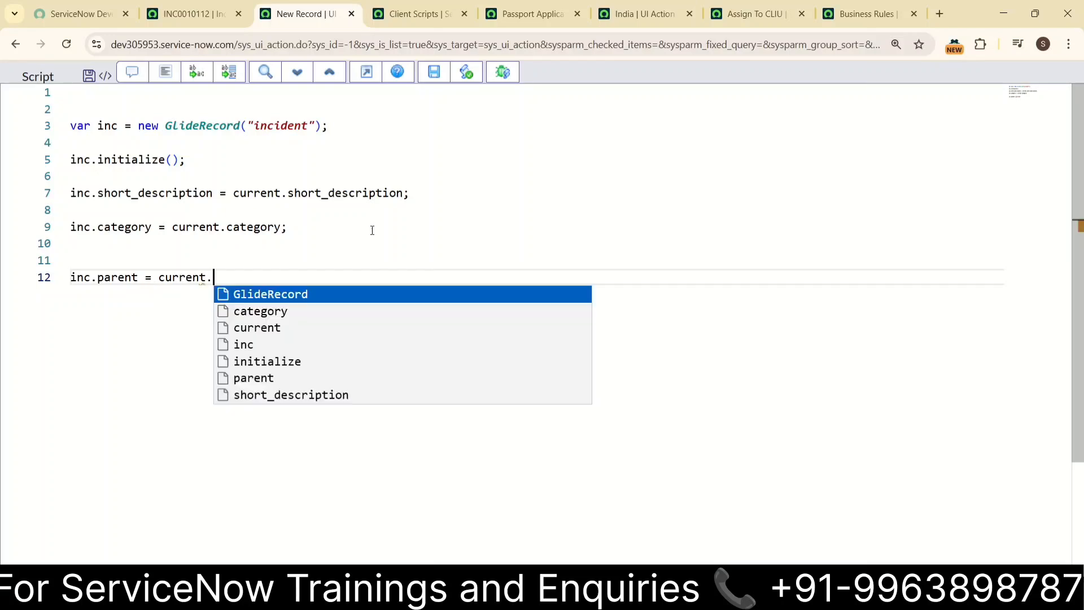
pyautogui.write('sys_id;')
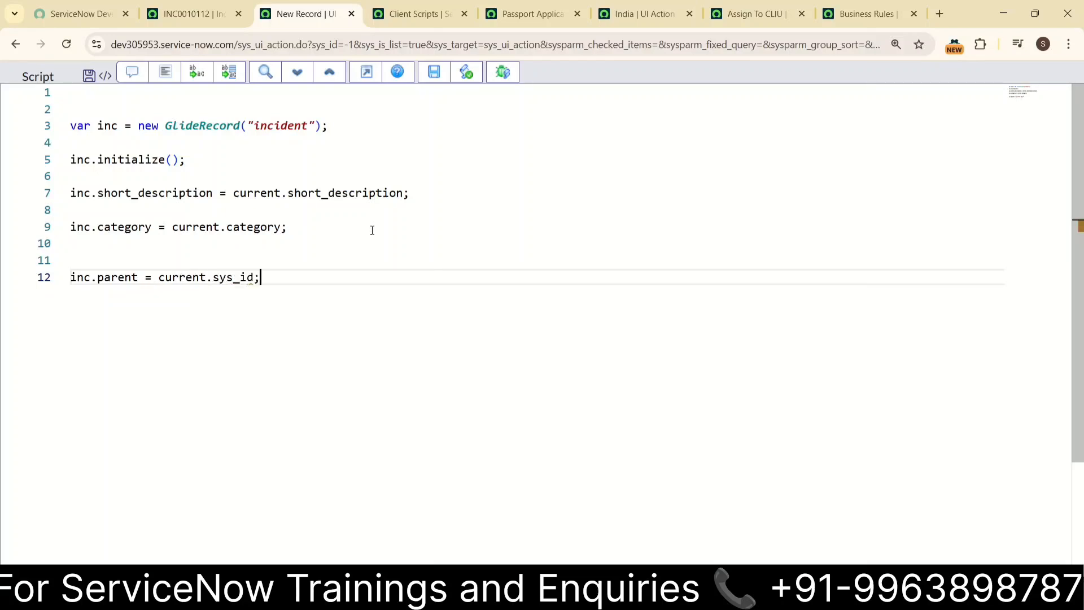
pyautogui.press('Return')
pyautogui.press('Return')
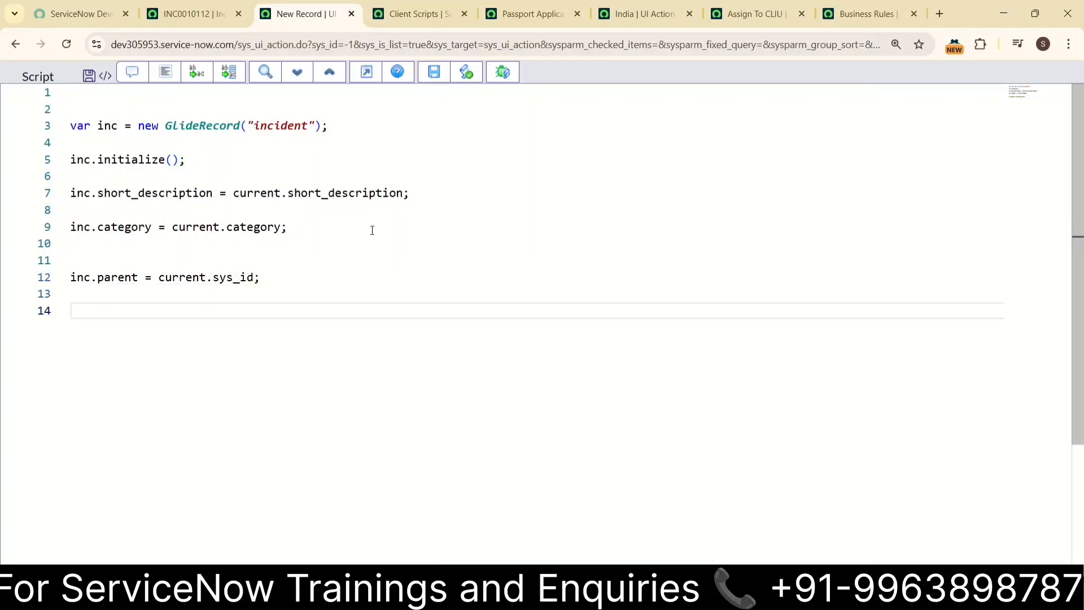
# - Insert the child incident record and store its ID with the line var sysID = inc.insert();
pyautogui.write('var sysID = inc.')
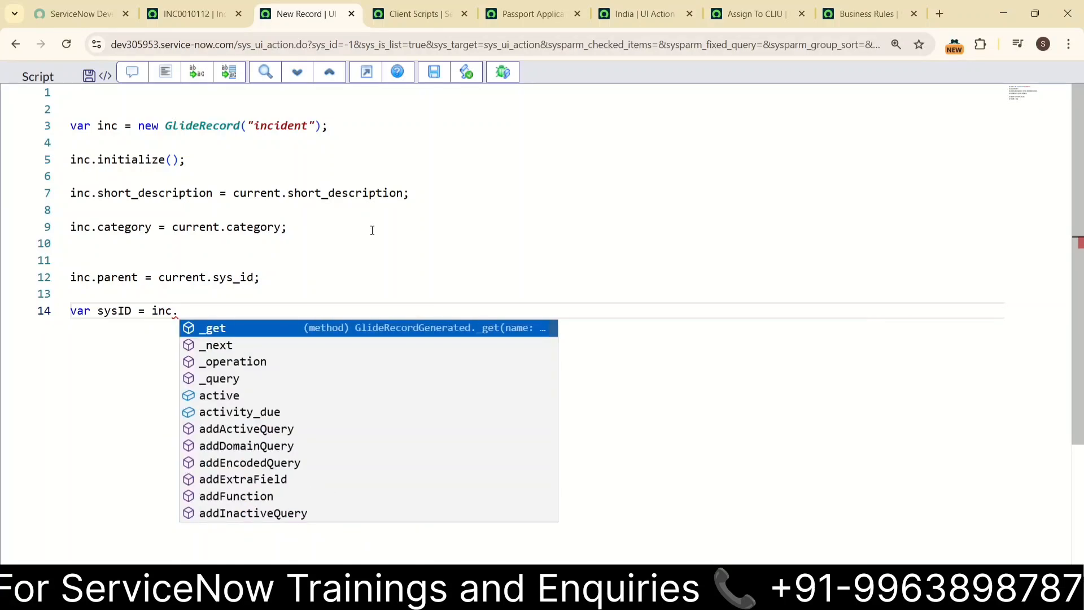
pyautogui.write('insert')
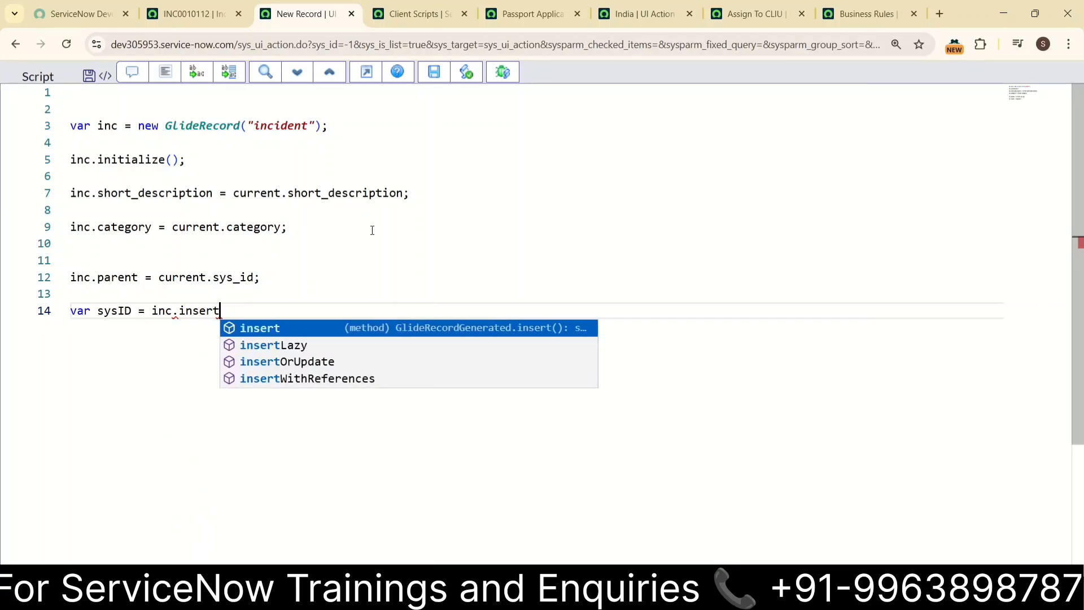
pyautogui.write('();')
pyautogui.press('Return')
pyautogui.press('Return')
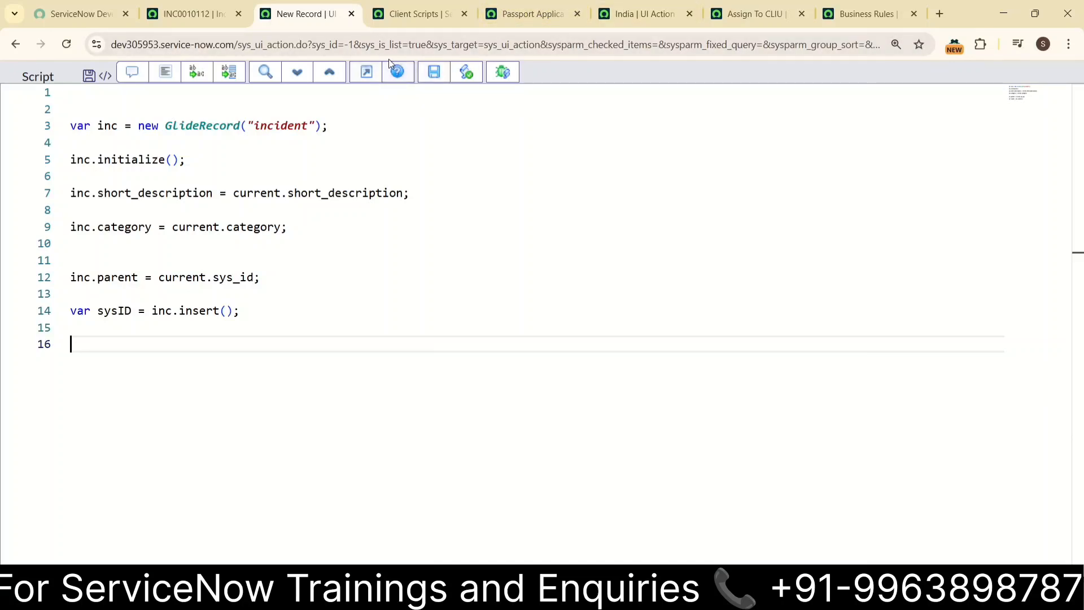
# - Exit the full-screen script editor and save the Create Child INC UI action
pyautogui.click(366, 72)
pyautogui.scroll(6, 565, 170)
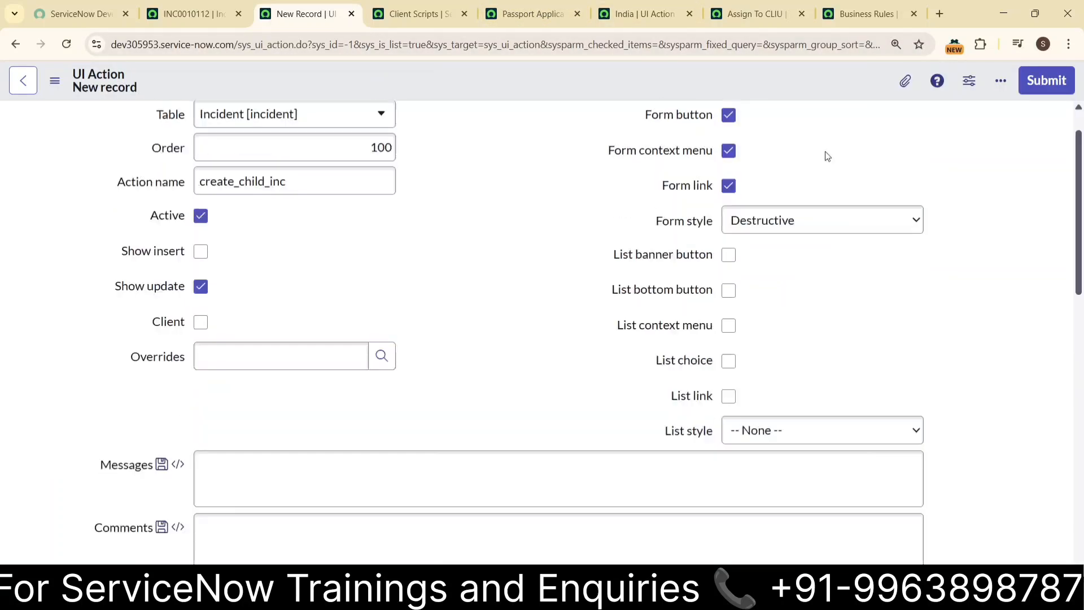
pyautogui.rightClick(743, 90)
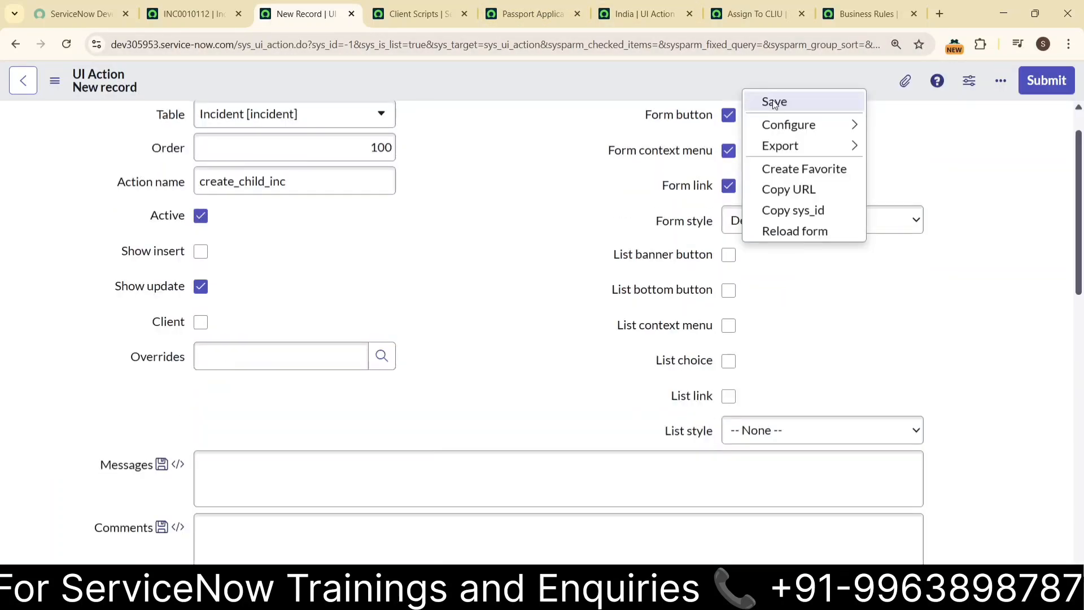
pyautogui.click(775, 103)
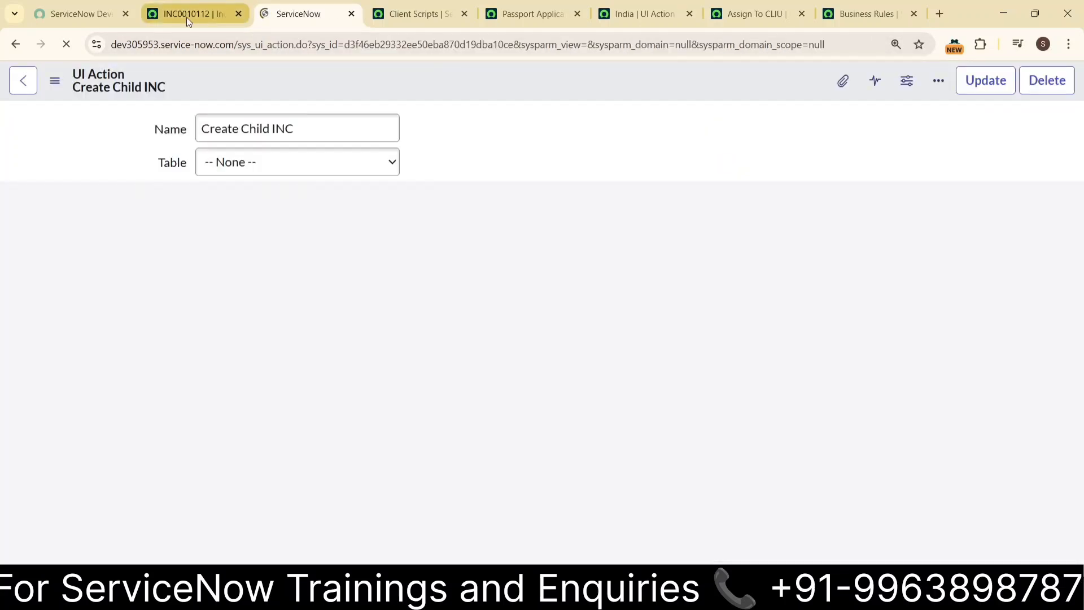
# - Check for the Create Child INC button on the reloaded incident and a new incident form, and review the UI action's settings
pyautogui.click(186, 17)
pyautogui.click(66, 45)
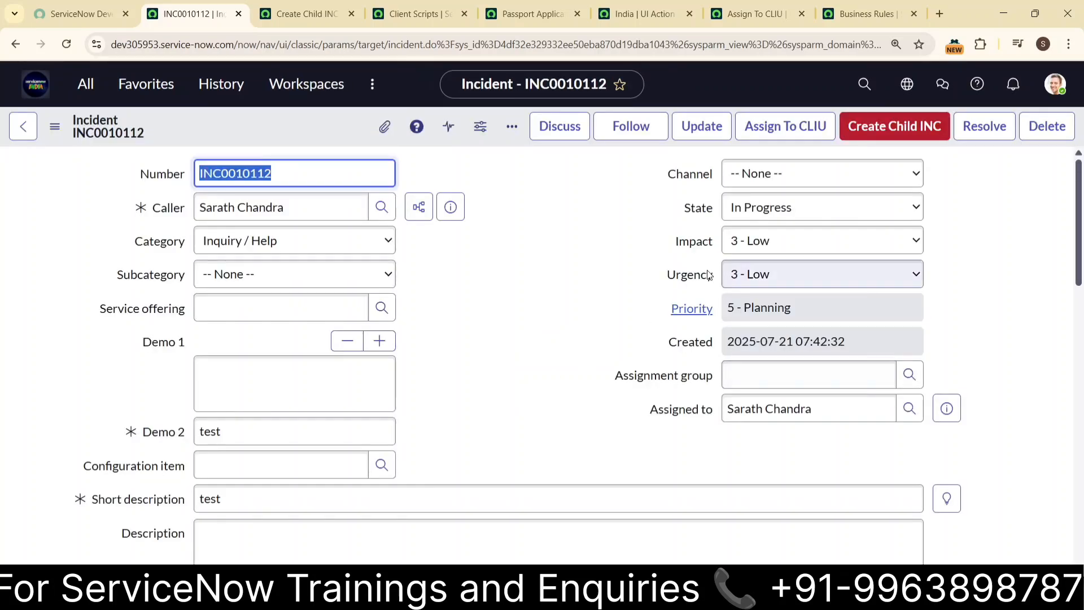
pyautogui.click(93, 86)
pyautogui.write('incide')
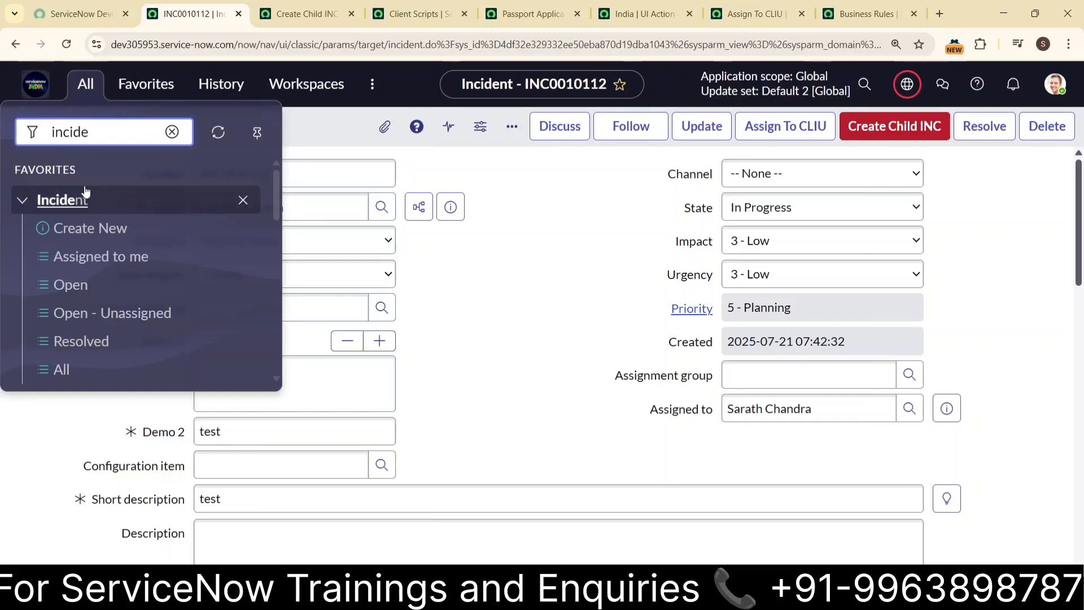
pyautogui.click(86, 227)
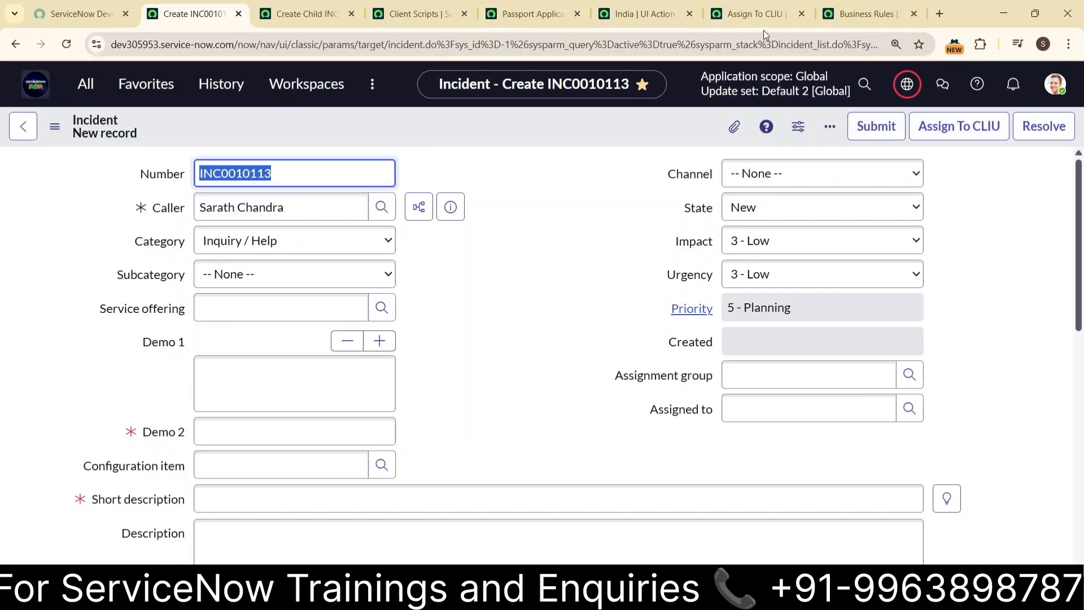
pyautogui.click(303, 21)
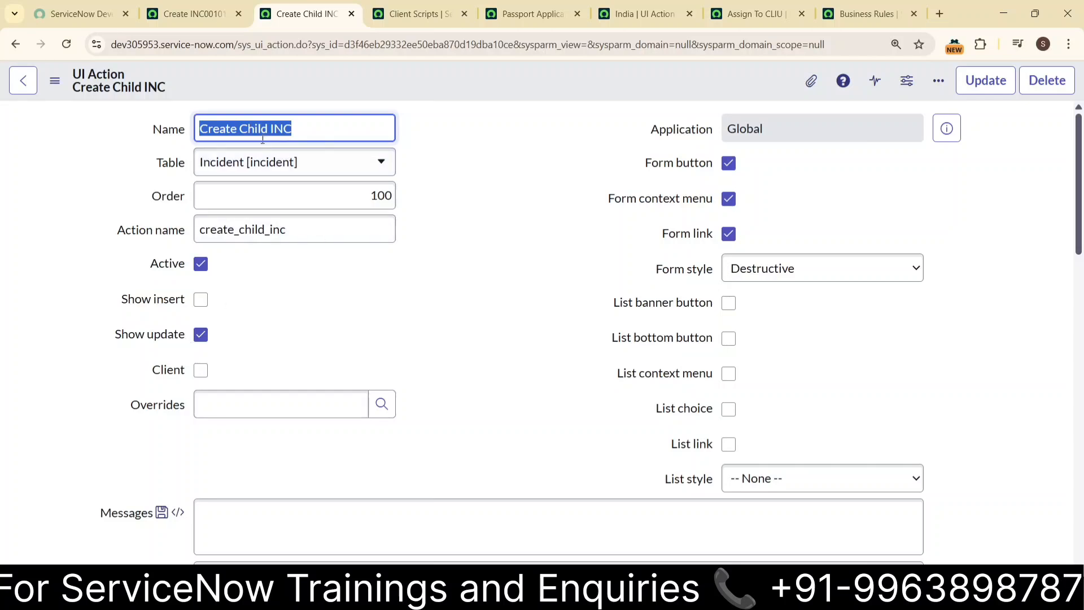
pyautogui.click(200, 16)
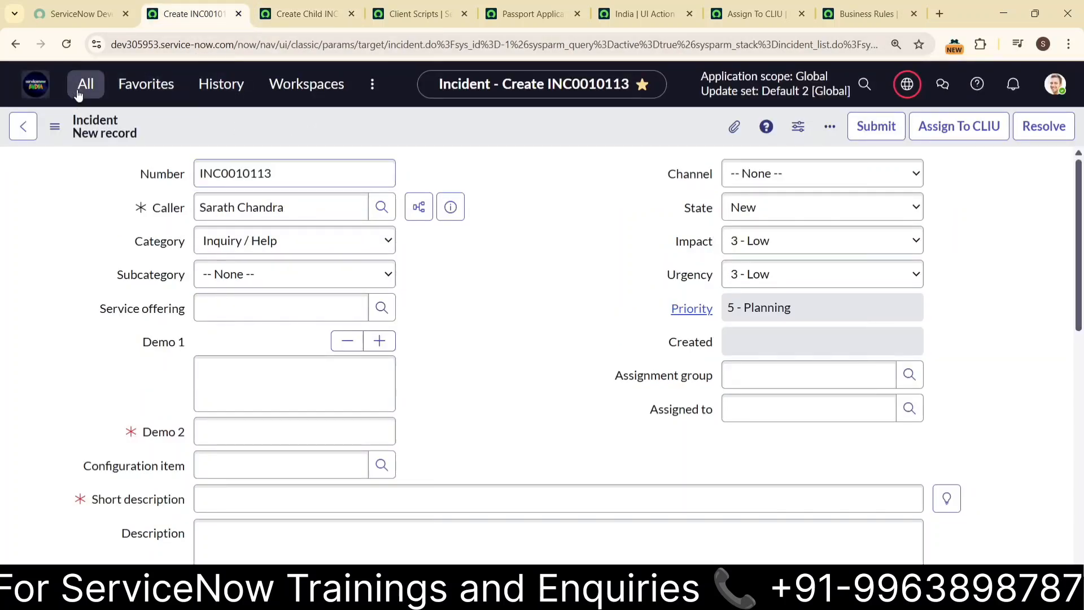
# - Open incident INC0010105 from the list of all incidents and examine its Child Incidents list
pyautogui.click(79, 94)
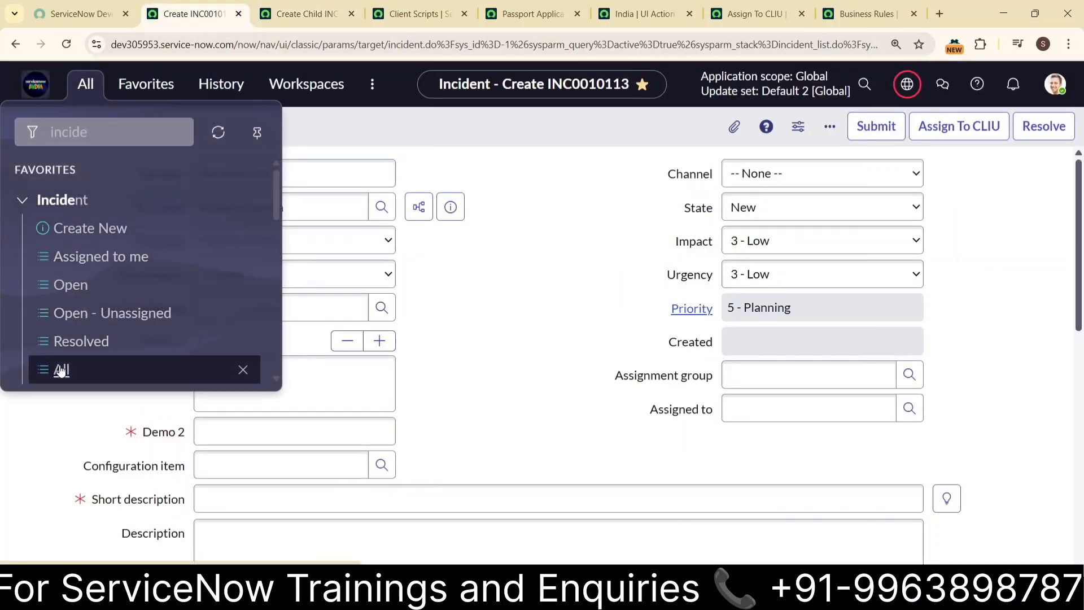
pyautogui.click(61, 370)
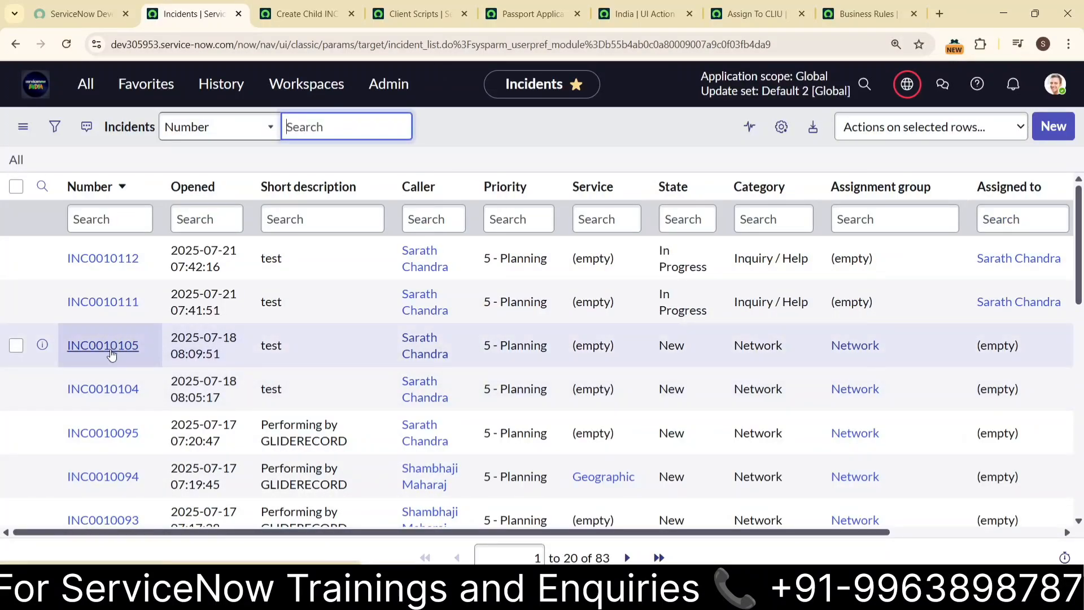
pyautogui.click(110, 350)
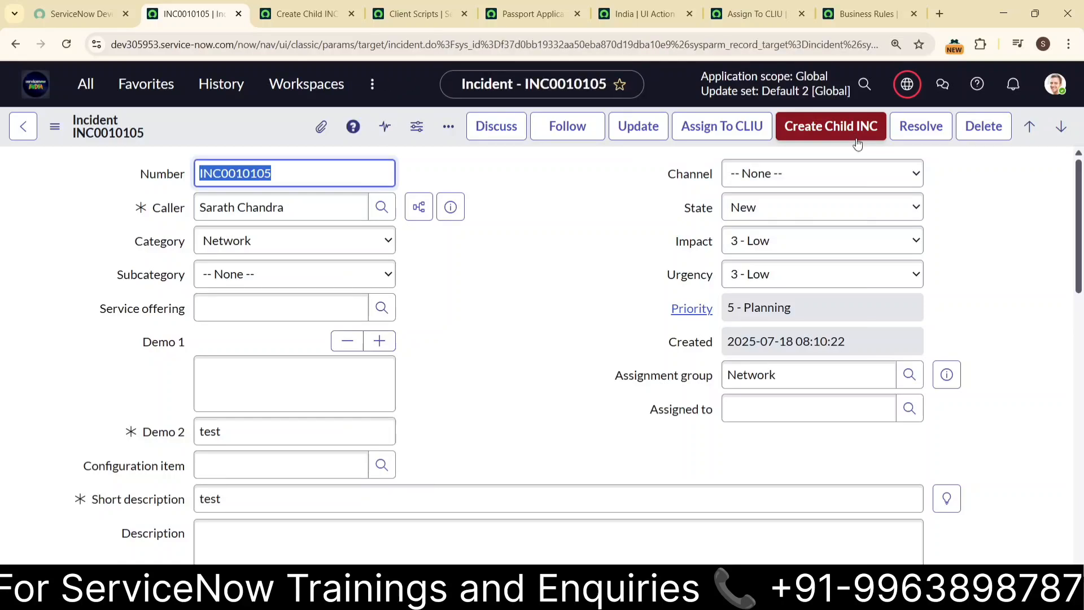
pyautogui.scroll(-10, 552, 411)
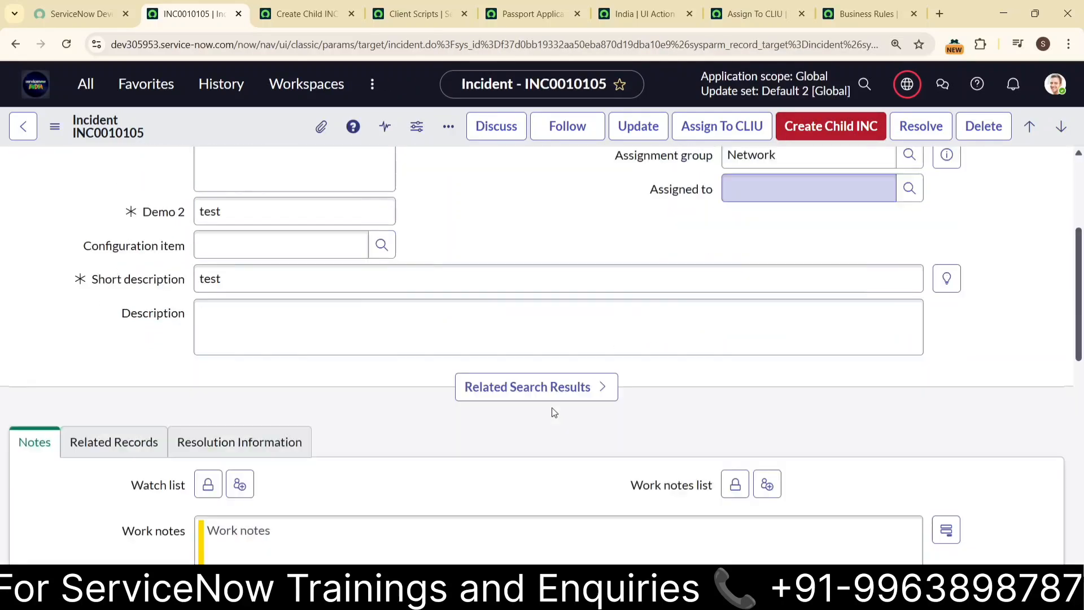
pyautogui.scroll(-5, 552, 412)
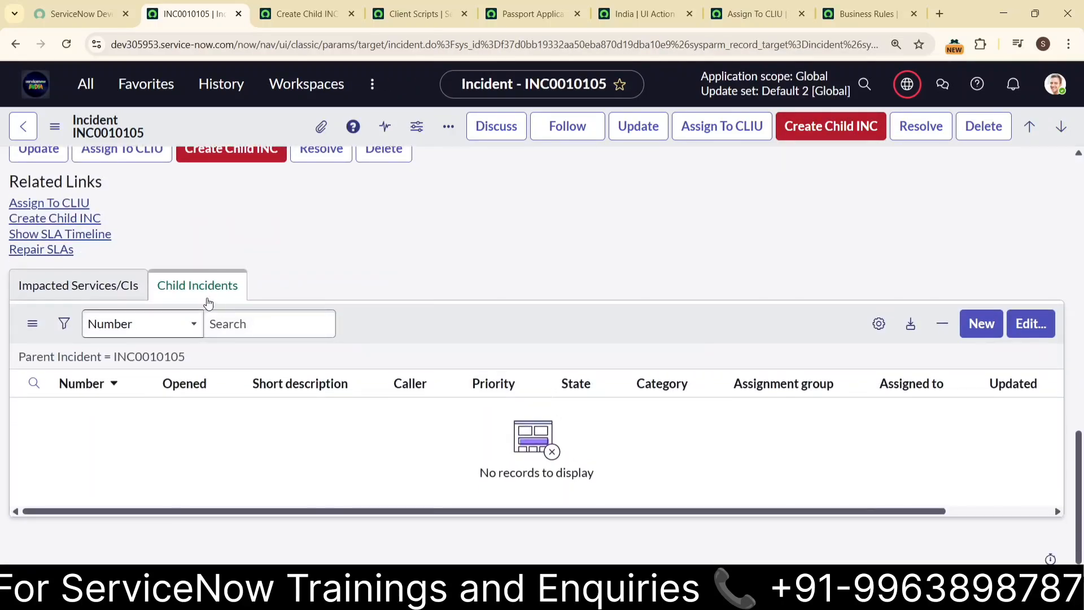
# - Create a child incident from INC0010105 with the Create Child INC action
pyautogui.scroll(11, 694, 221)
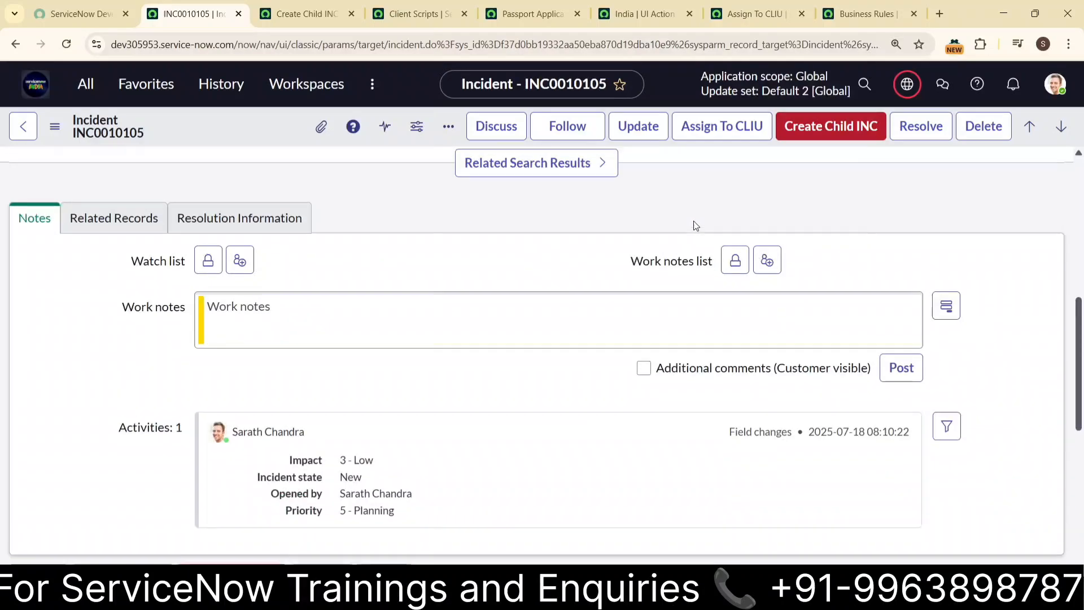
pyautogui.scroll(-6, 565, 316)
pyautogui.scroll(2, 483, 356)
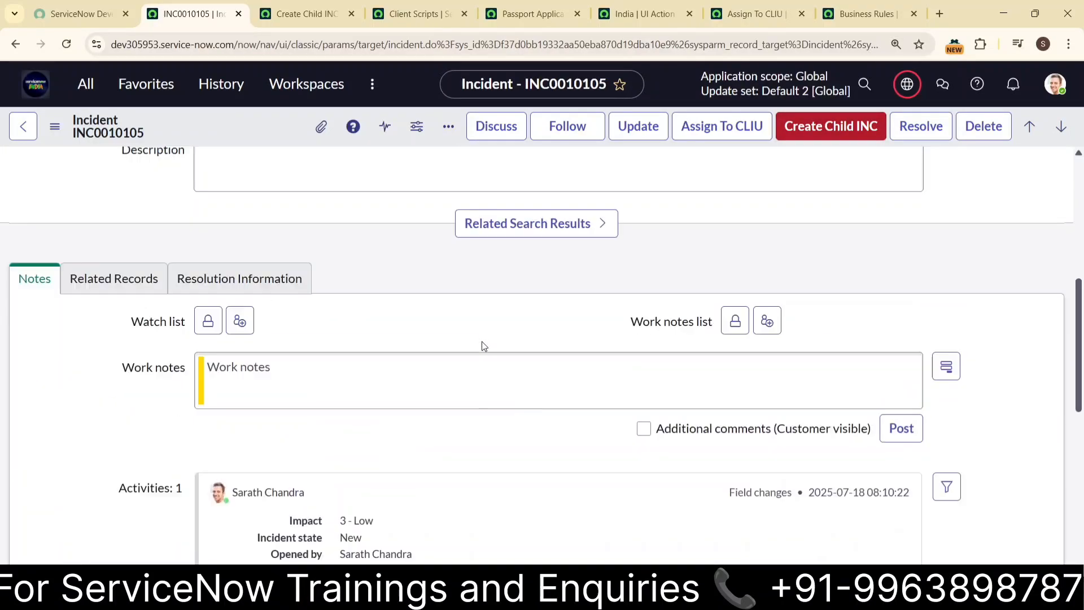
pyautogui.scroll(-4, 395, 350)
pyautogui.scroll(-5, 282, 443)
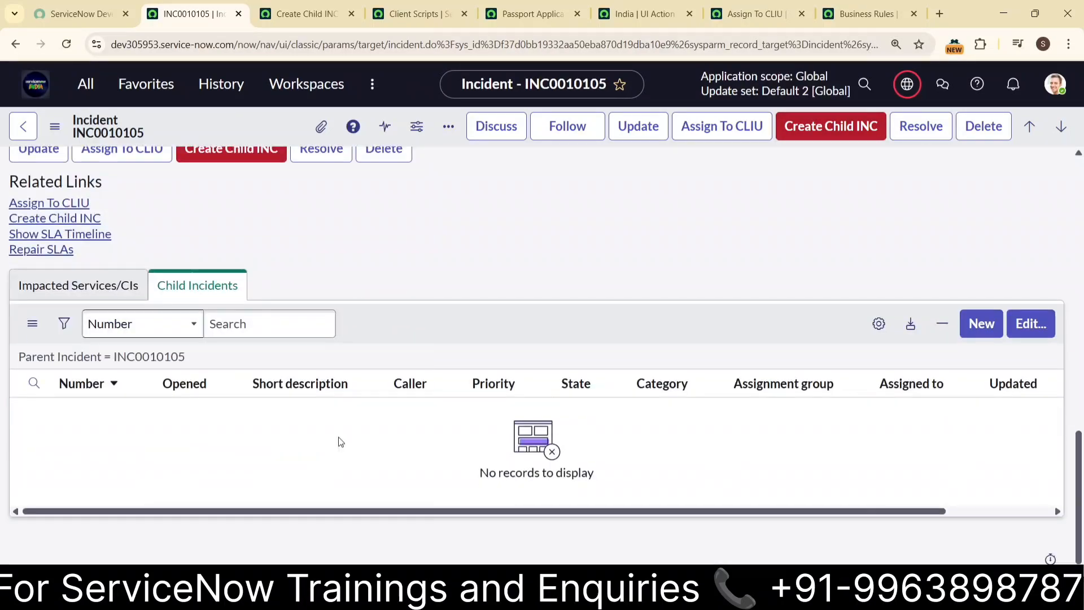
pyautogui.scroll(3, 237, 302)
pyautogui.click(241, 289)
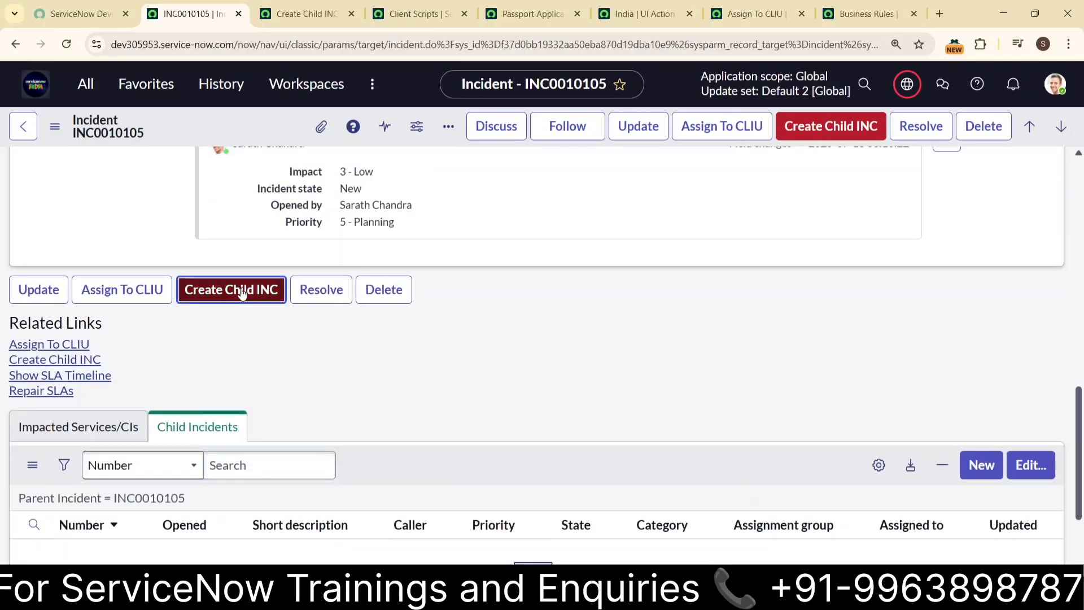
pyautogui.click(241, 291)
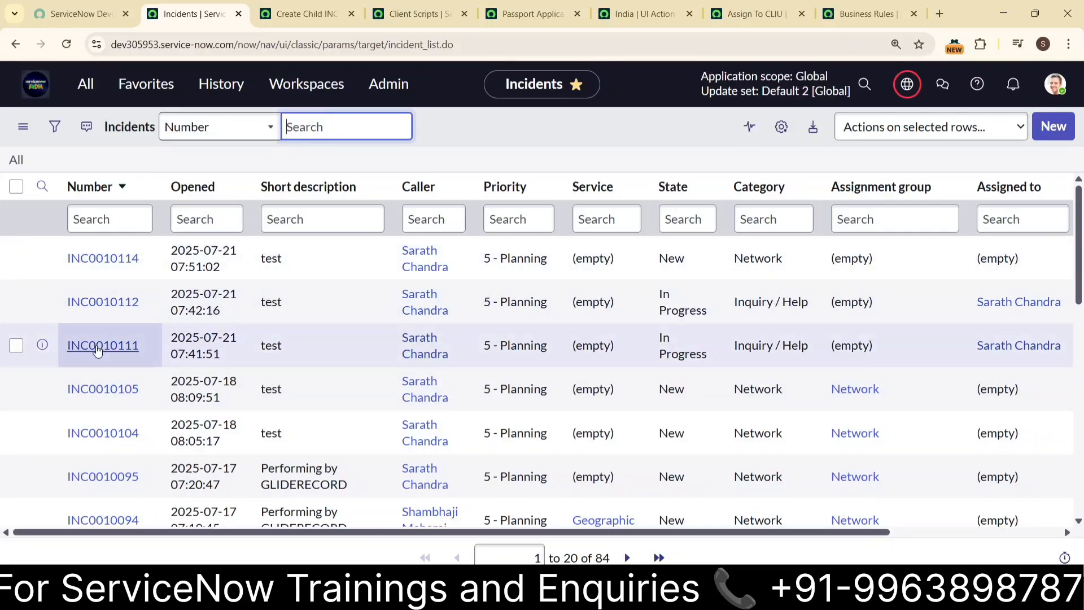
# - Open incident INC0010111 and run Create Child INC on it
pyautogui.click(97, 344)
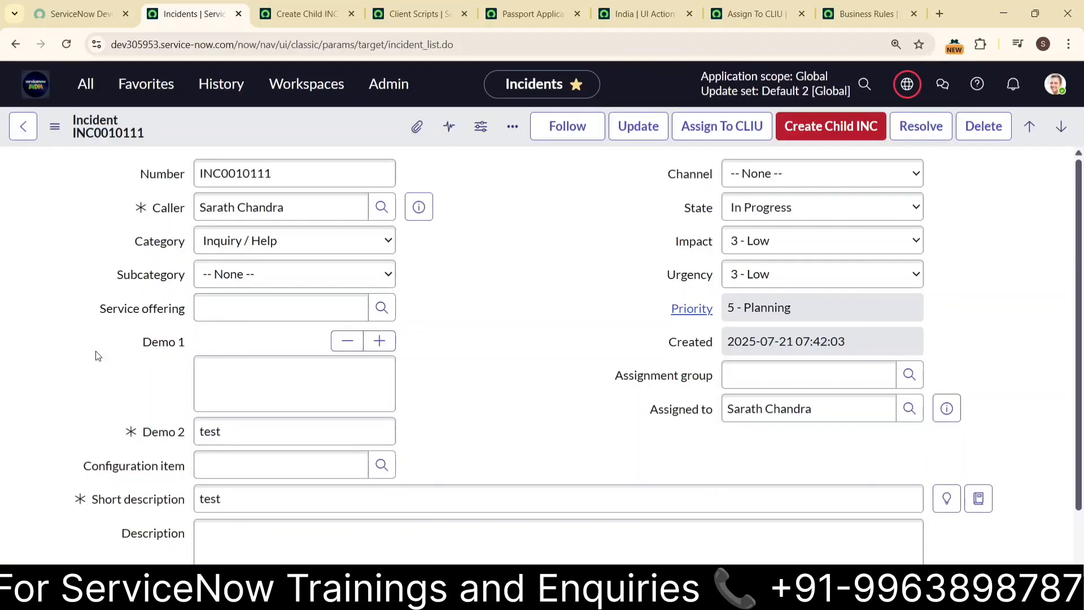
pyautogui.scroll(-10, 546, 367)
pyautogui.scroll(-3, 546, 366)
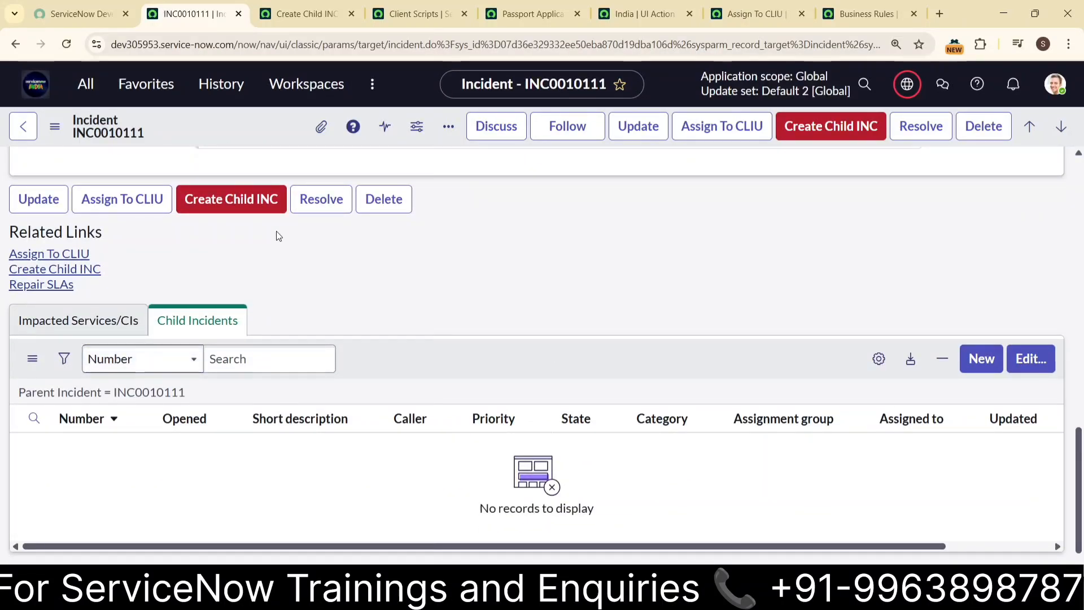
pyautogui.click(237, 205)
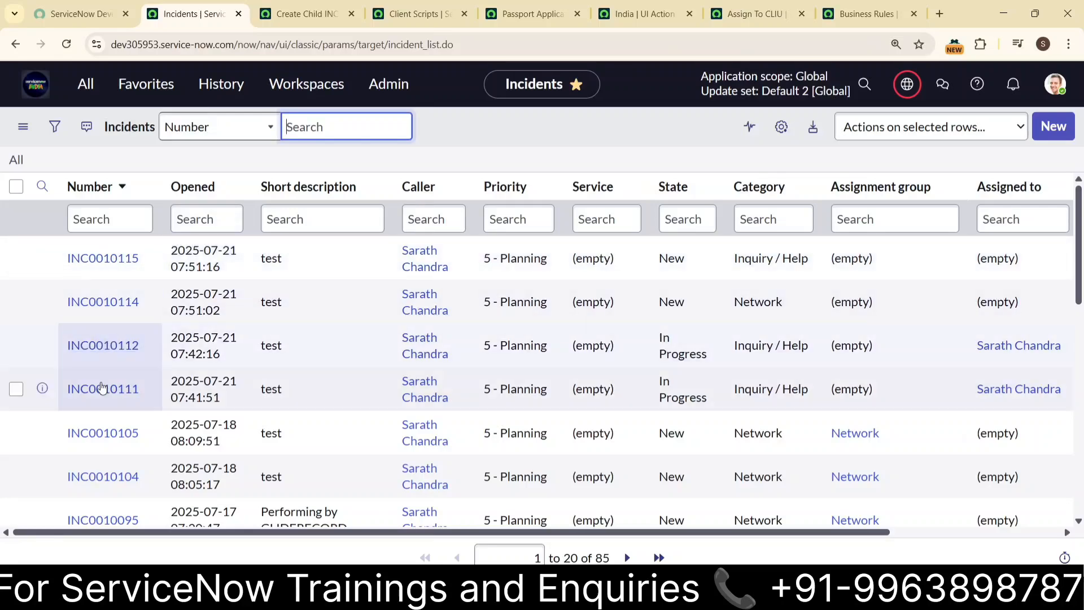
# - Reopen incident INC0010111 to review its notes and activities, and check the Create Child INC script
pyautogui.click(101, 389)
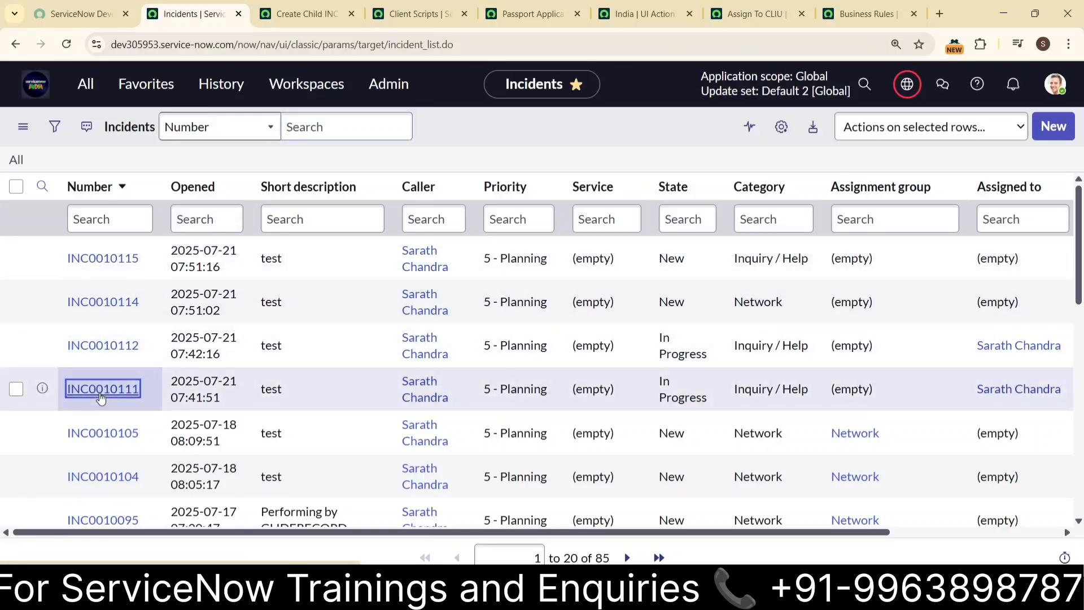
pyautogui.scroll(-10, 659, 402)
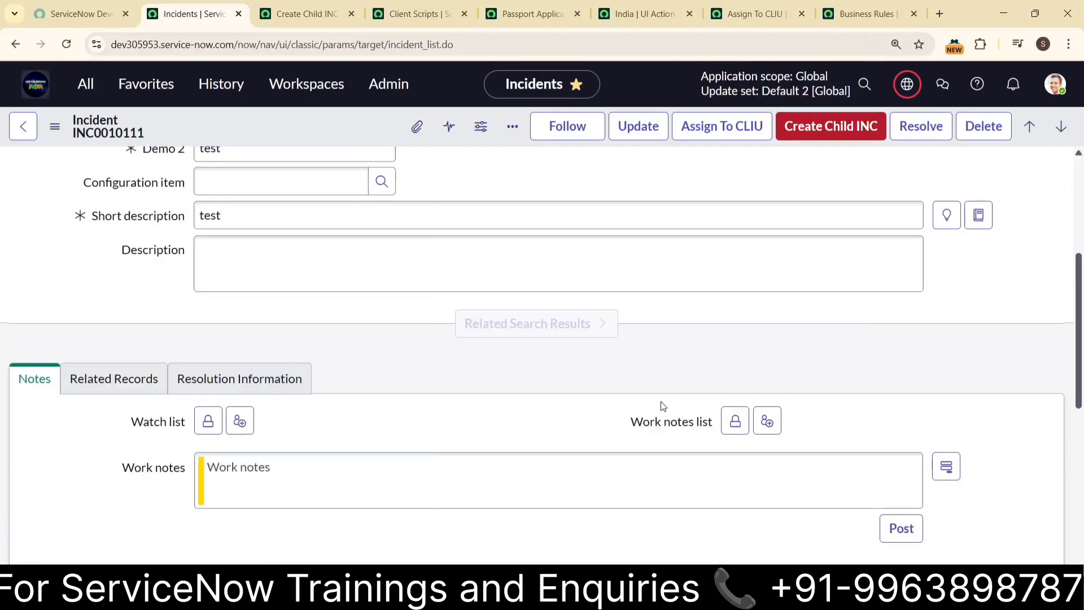
pyautogui.scroll(-10, 470, 380)
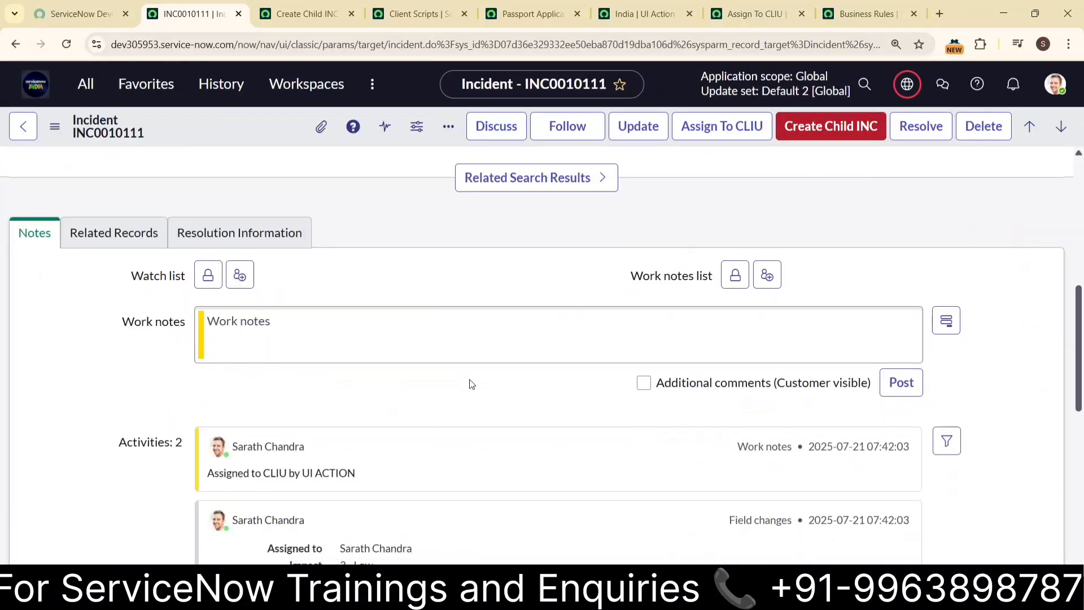
pyautogui.scroll(5, 473, 383)
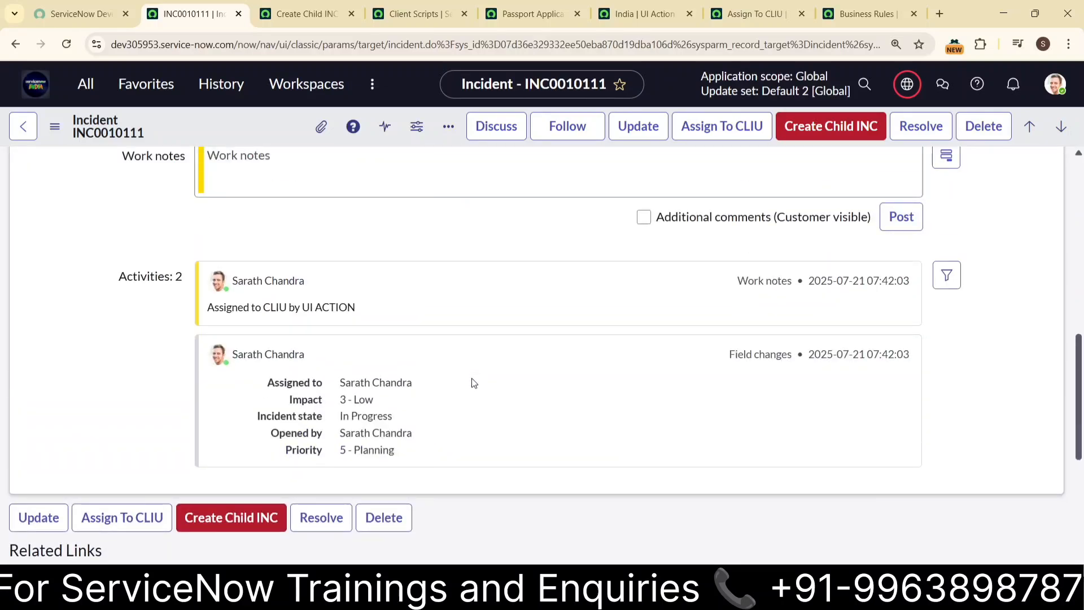
pyautogui.hotkey('ctrl', 'Tab')
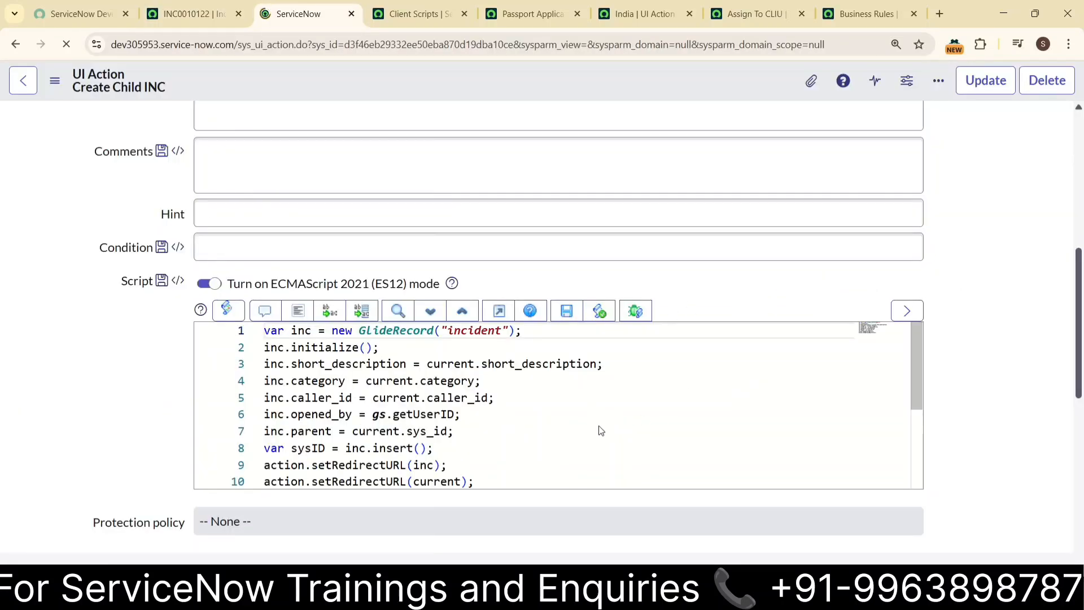
pyautogui.hotkey('ctrl', 'shift', 'Tab')
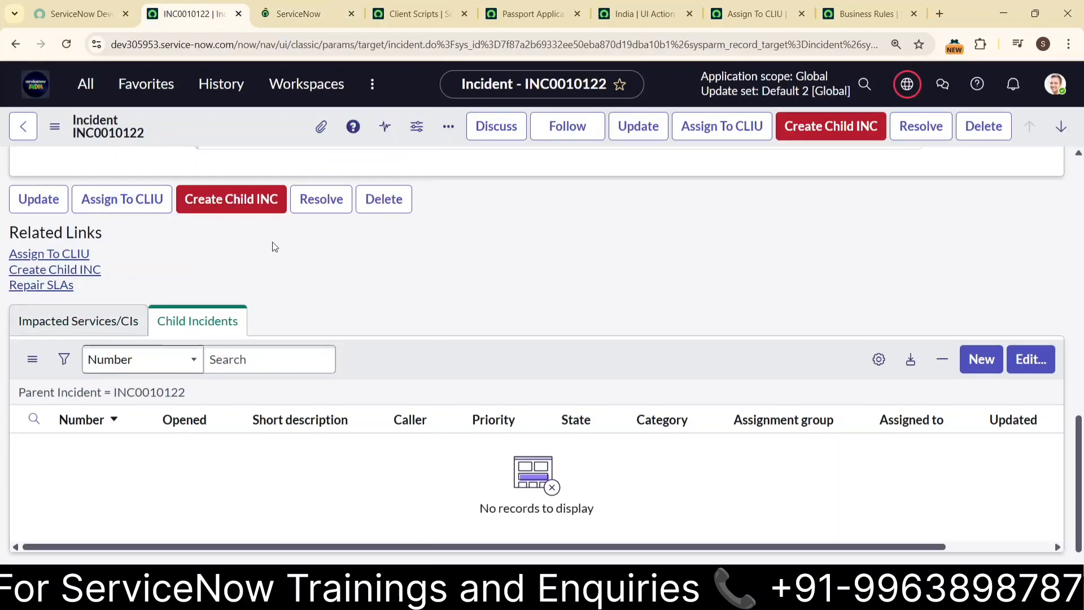
# - Open incident INC0010122 from the list of all incidents and try to create a child incident from it
pyautogui.scroll(12, 272, 243)
pyautogui.click(17, 131)
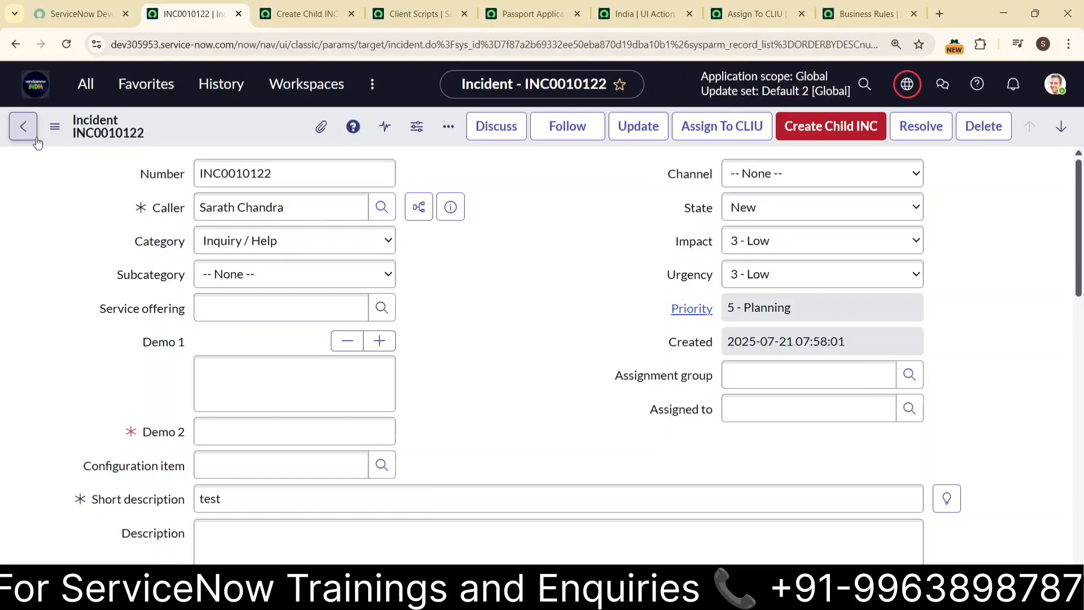
pyautogui.click(85, 85)
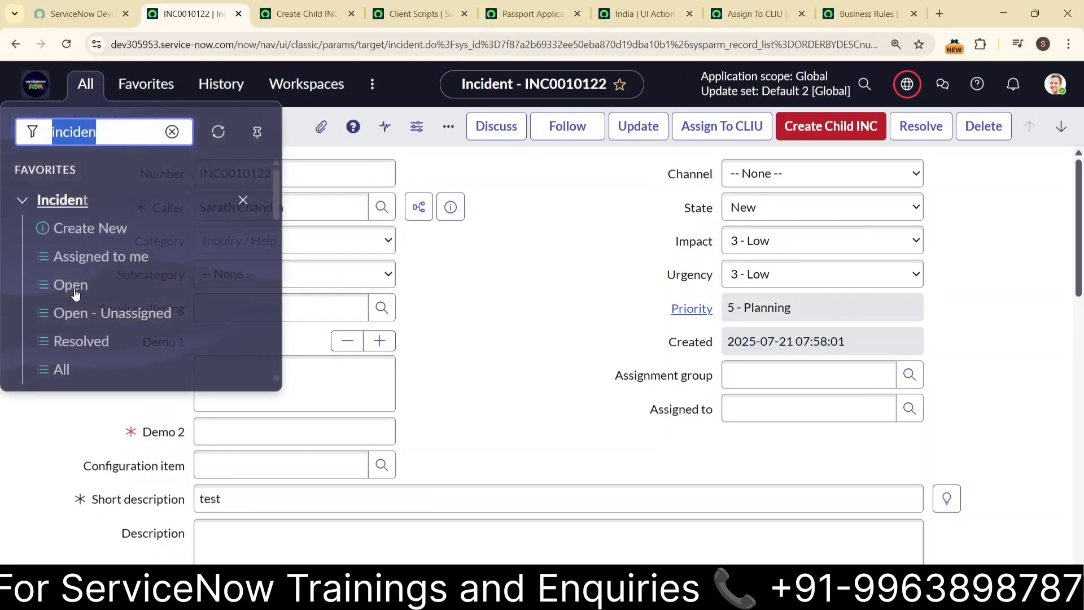
pyautogui.click(58, 369)
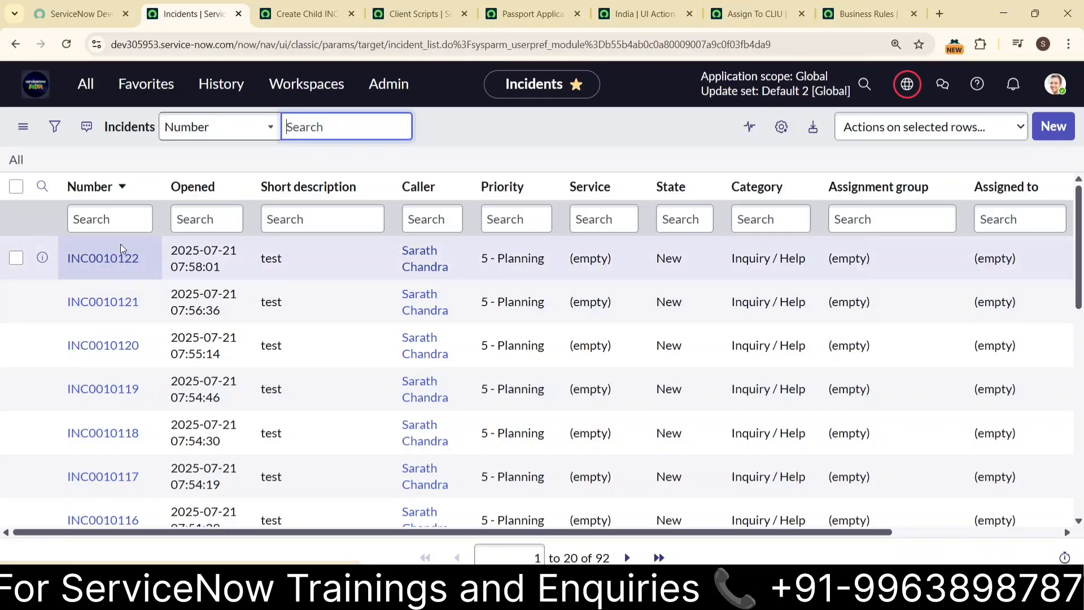
pyautogui.click(106, 256)
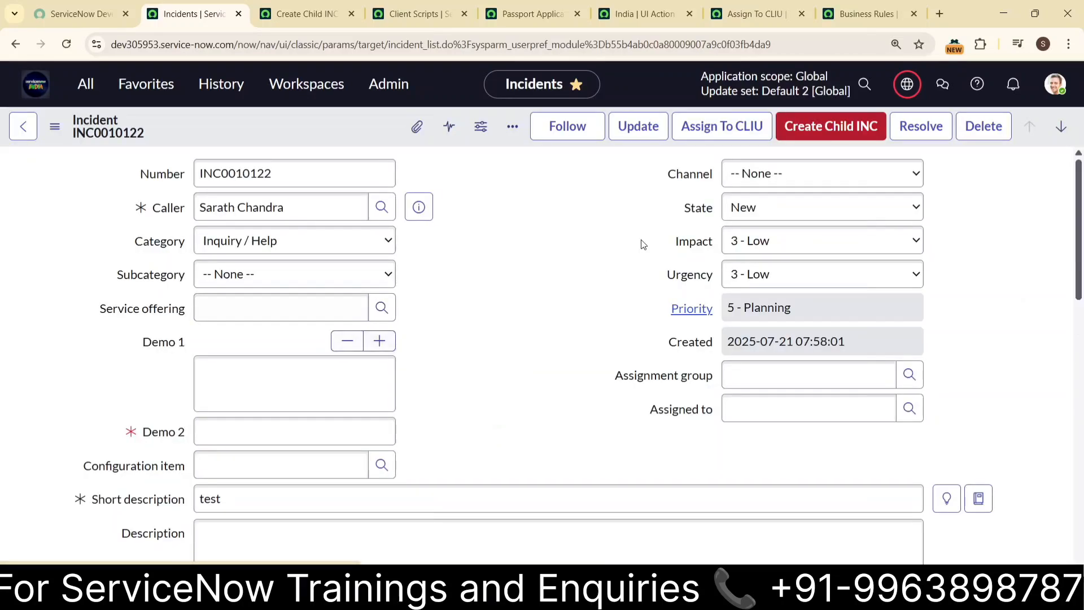
pyautogui.click(831, 131)
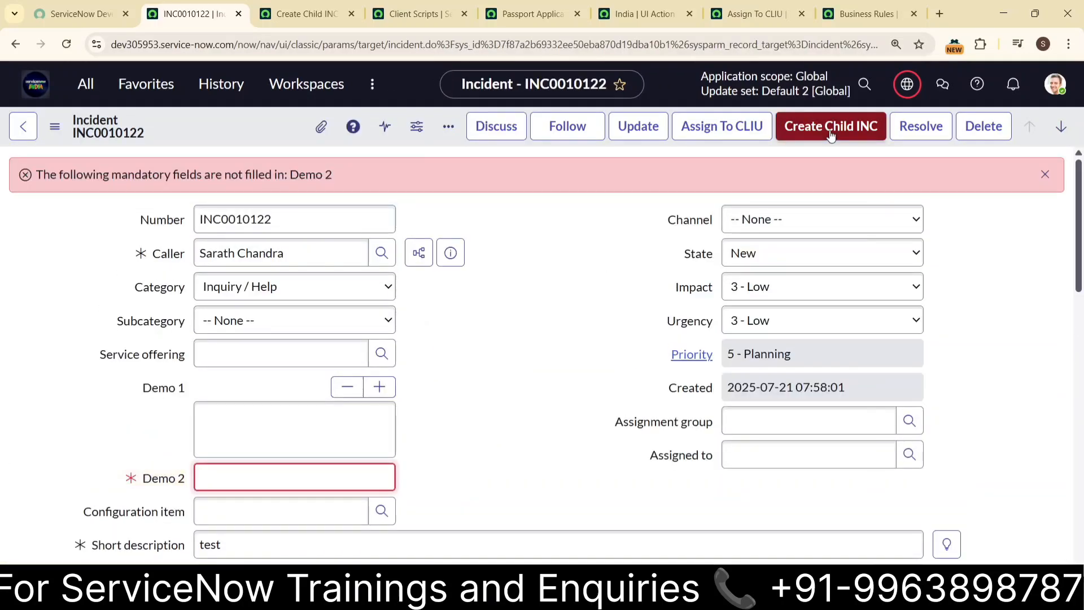
# - Fill in the mandatory Demo 2 field with "test" on INC0010122 and run Create Child INC
pyautogui.write('t')
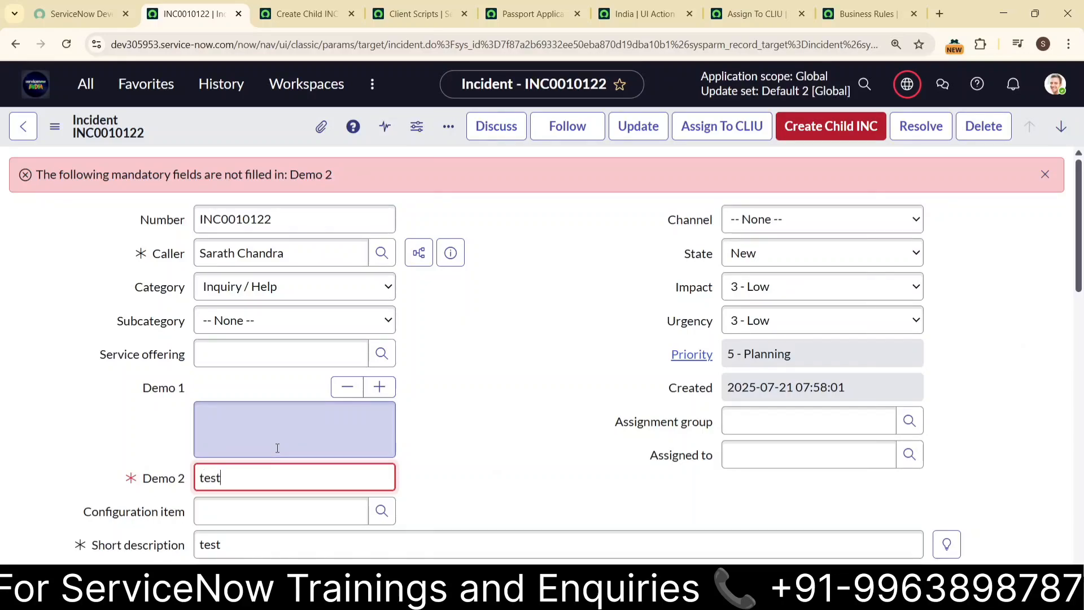
pyautogui.write('est')
pyautogui.click(817, 131)
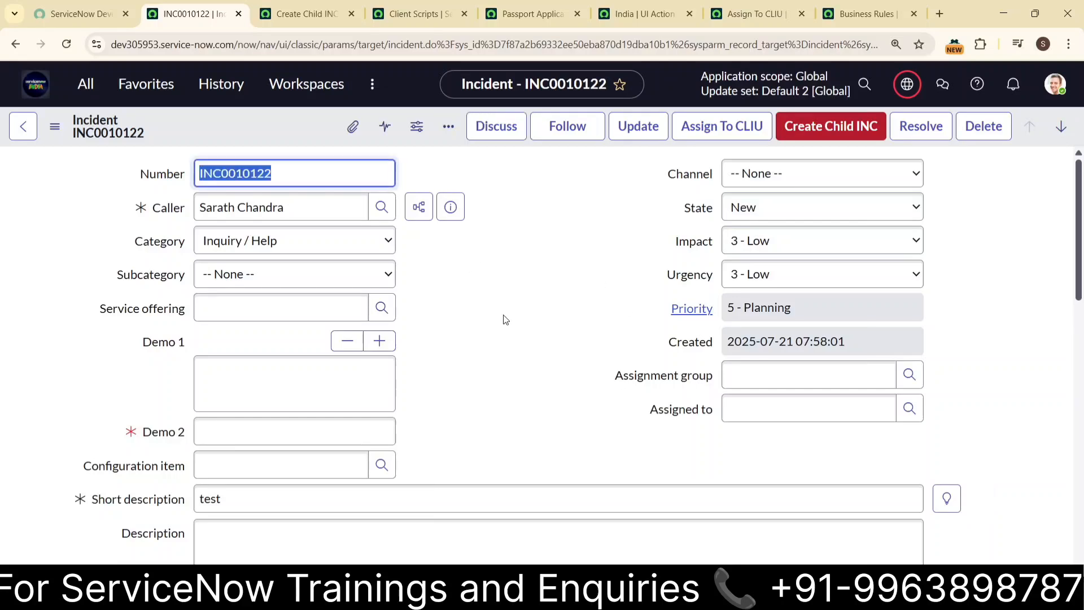
# - Return to the incident list and open incident INC0010123 to check its fields
pyautogui.click(23, 126)
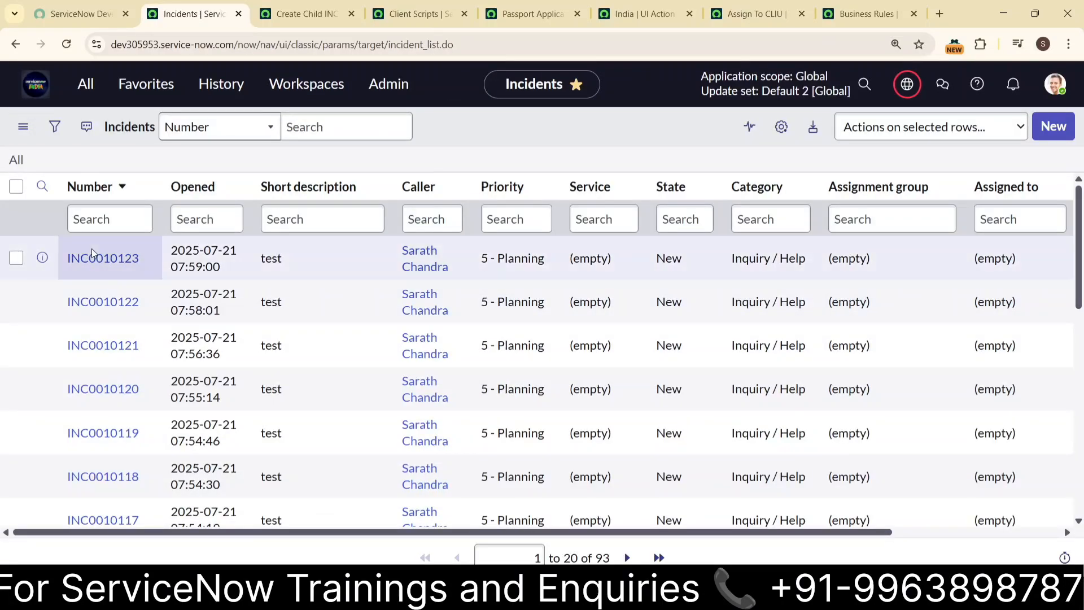
pyautogui.click(106, 260)
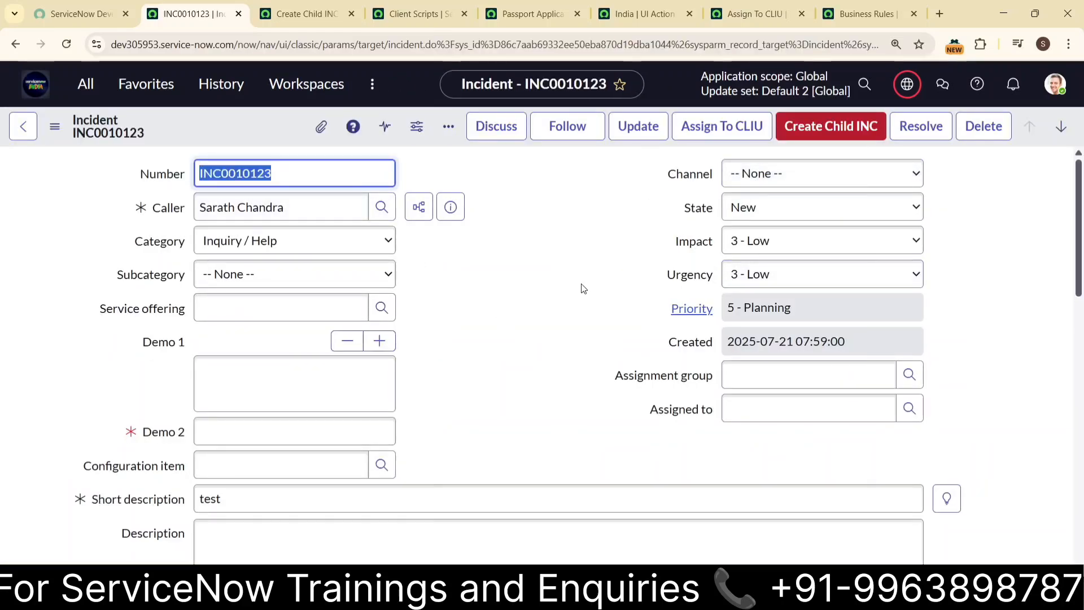
pyautogui.click(604, 271)
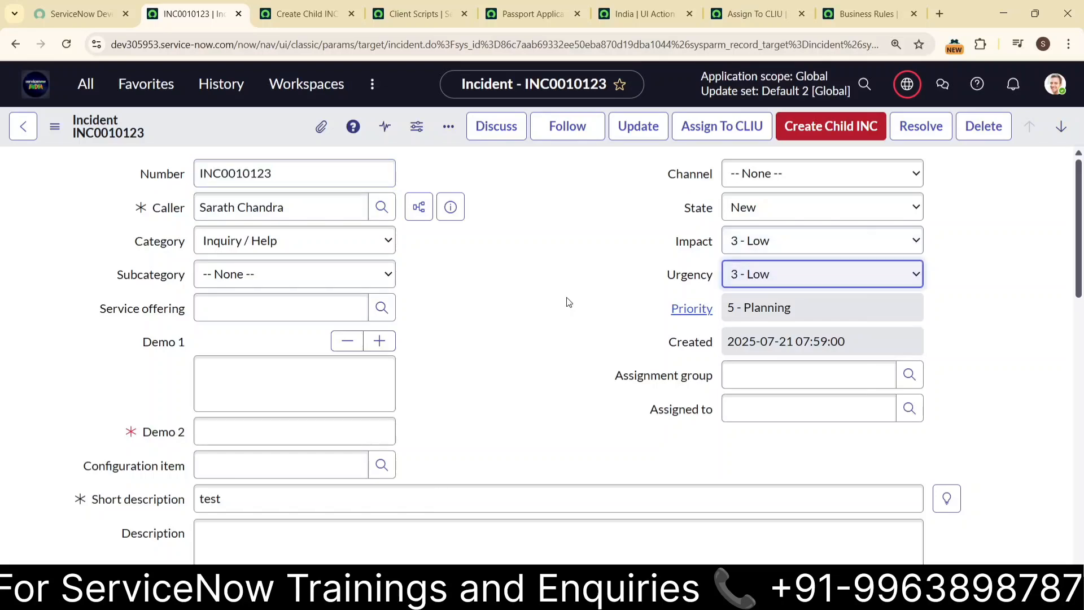
# - Close all browser tabs after the incident's tab and open the Scripts - Background page
pyautogui.rightClick(203, 16)
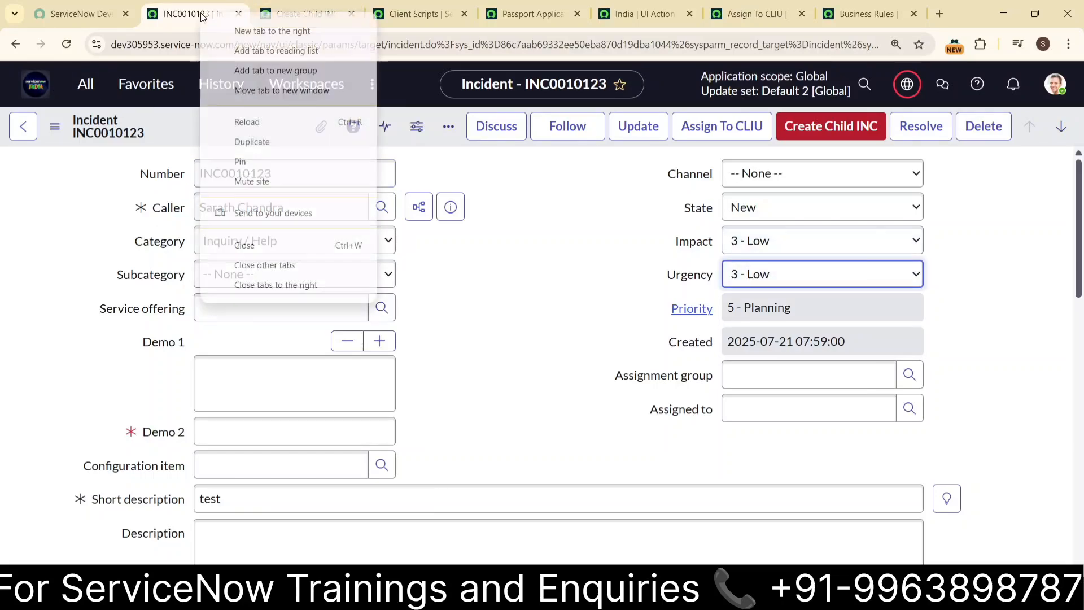
pyautogui.click(258, 285)
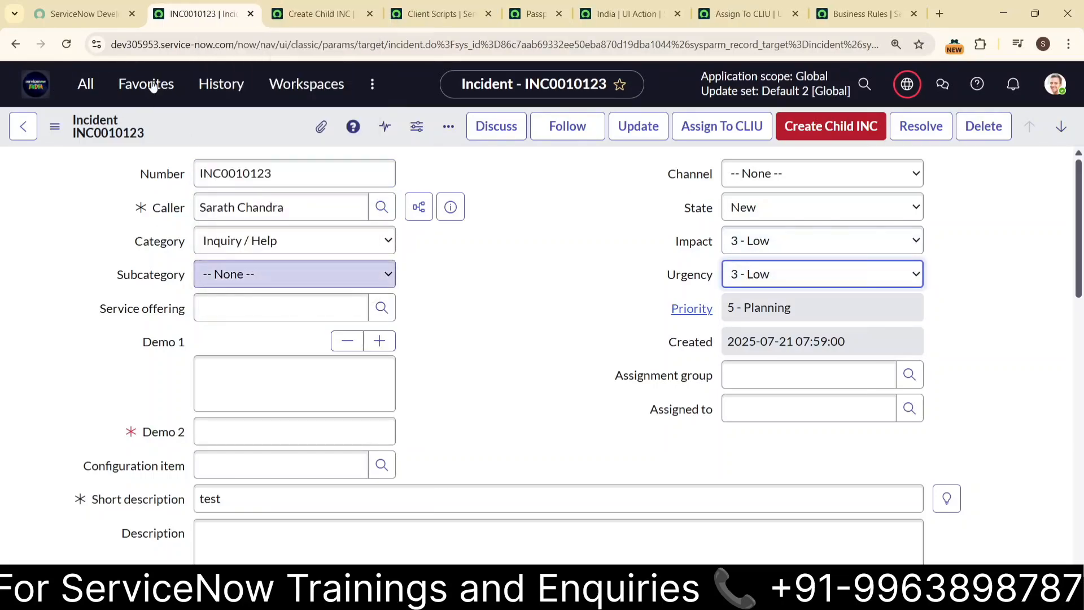
pyautogui.click(92, 95)
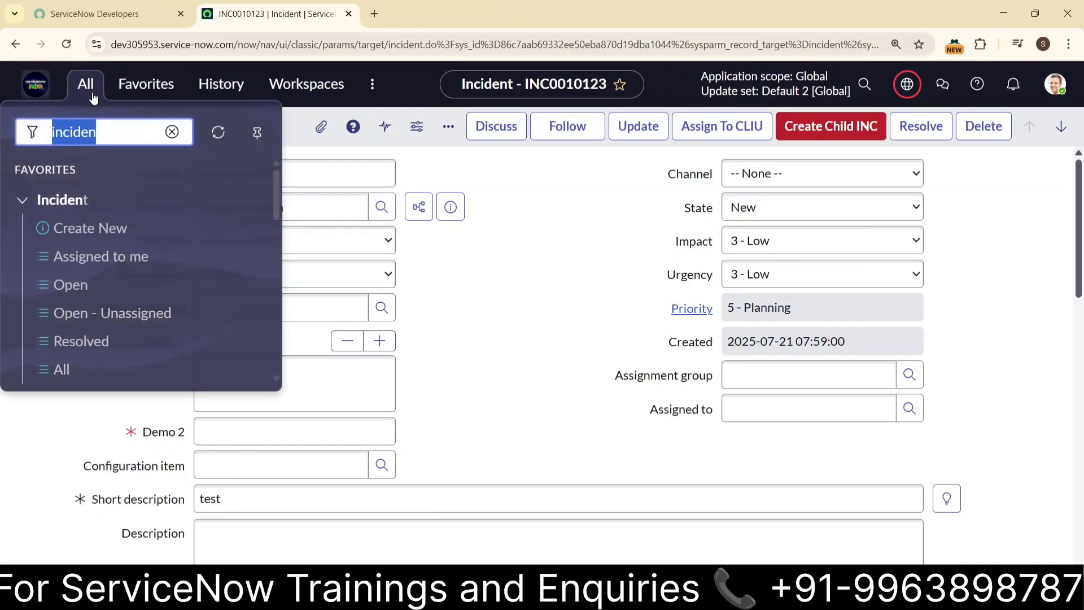
pyautogui.write('sc')
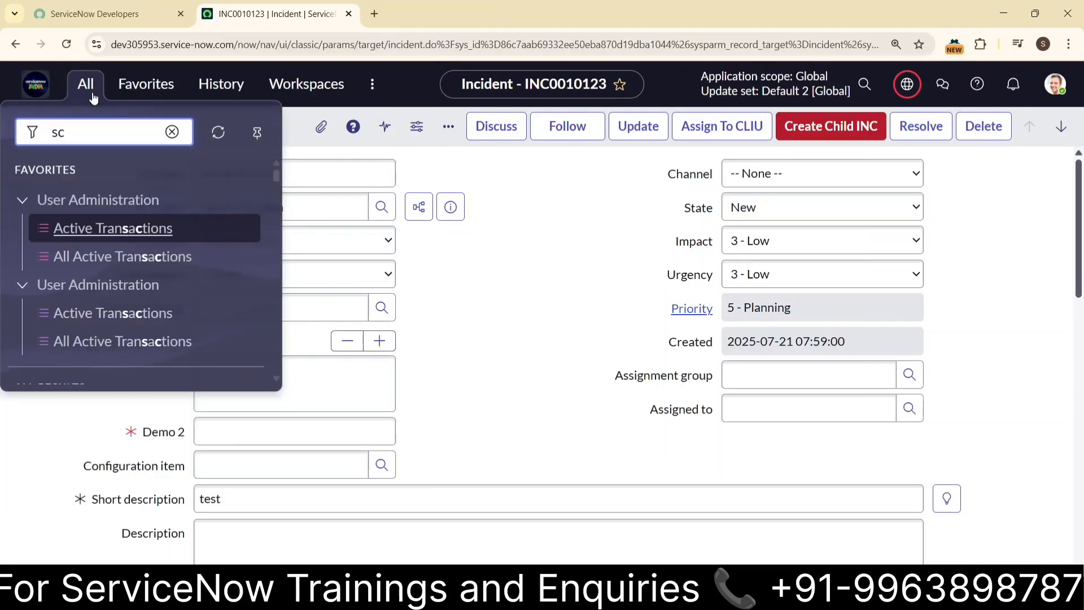
pyautogui.write('ipts')
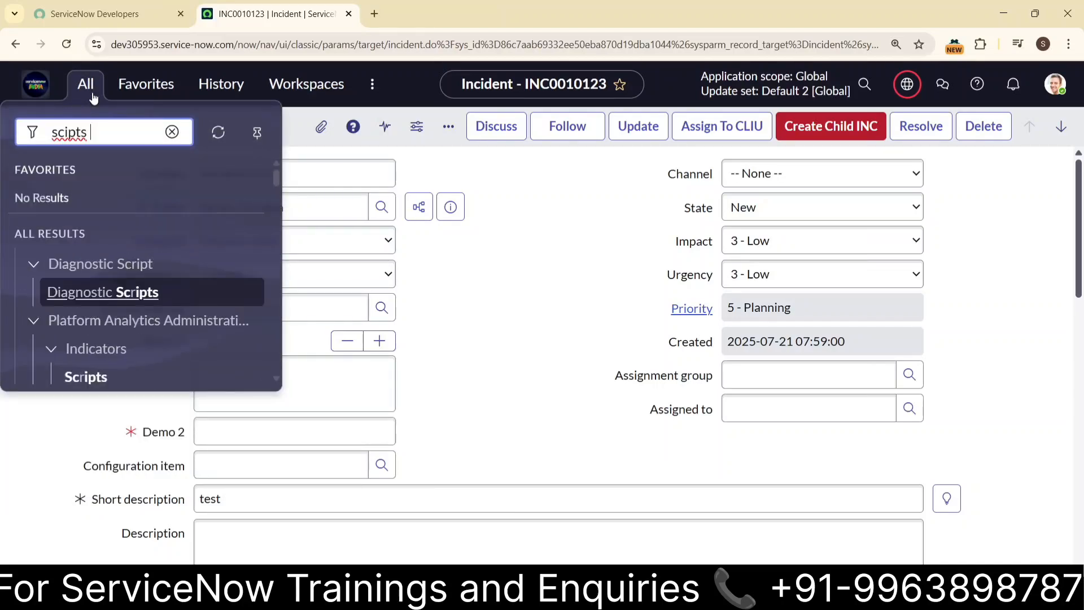
pyautogui.write(' b')
pyautogui.click(120, 293)
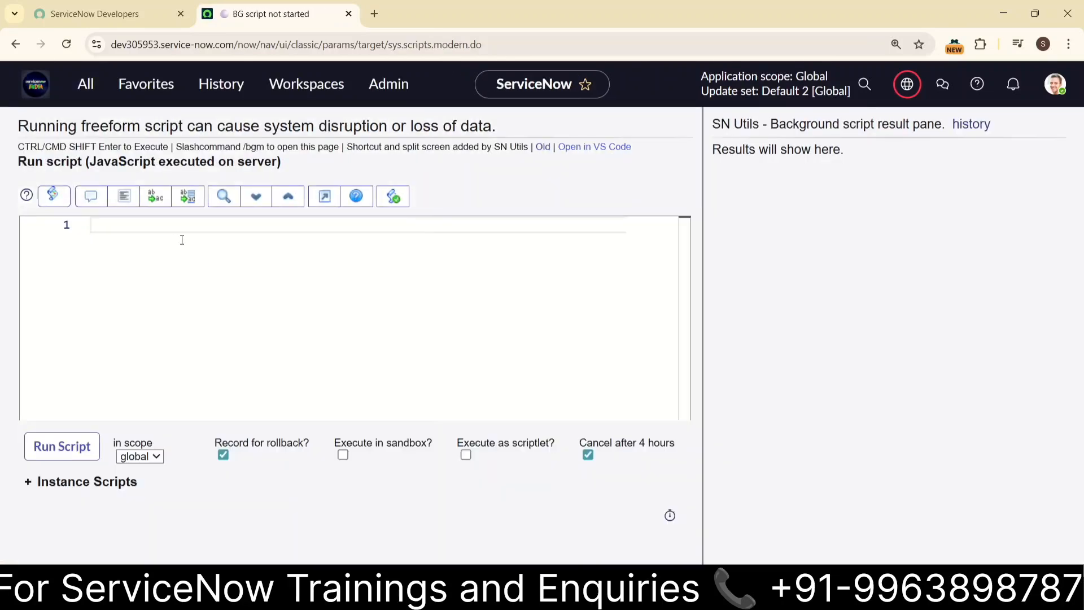
# - Insert a GlideRecord script that creates an incident with short description " Testing from script", and clear its faulty for-loop line
pyautogui.write('for(i=;i<5,i++)  var gr = new GlideRecord("incident");  gr.initialize();  gr.short_description = " Testing from script";  gr.caller_id = "sys_id";  gr.insert();')
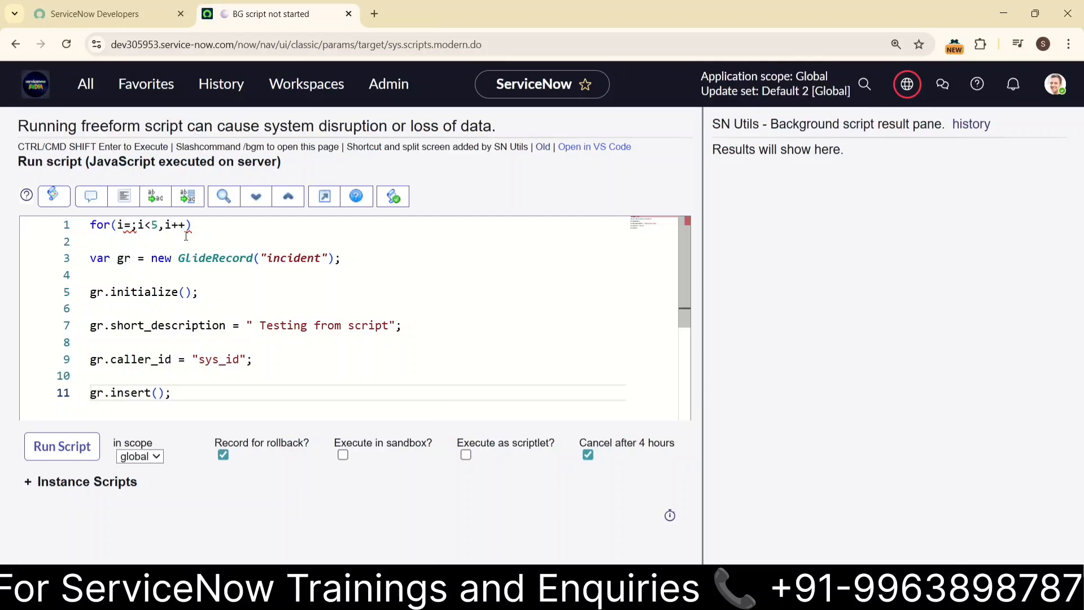
pyautogui.click(135, 226)
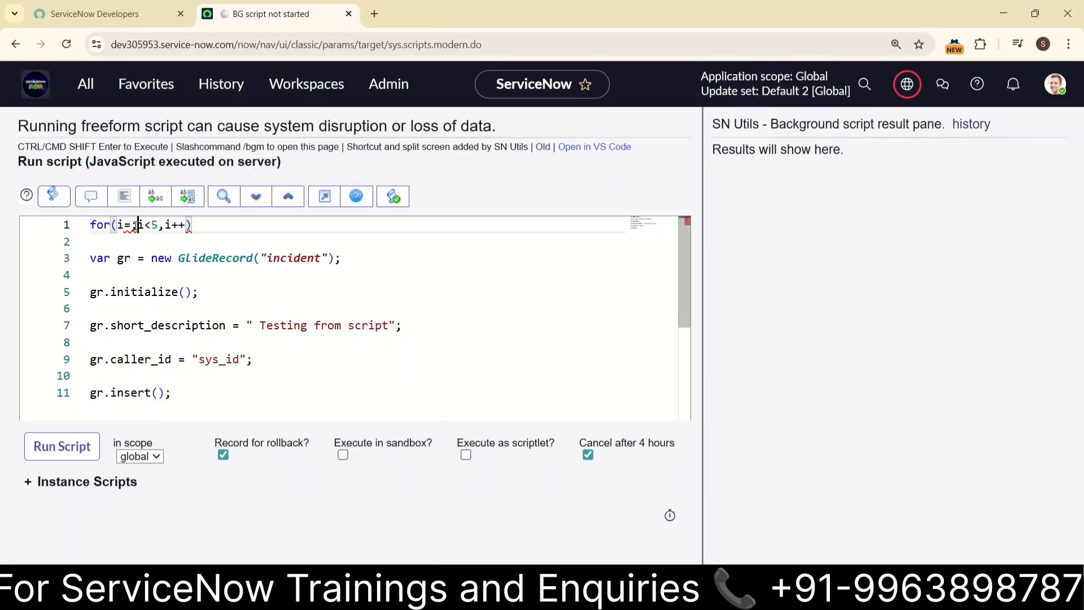
pyautogui.press('BackSpace')
pyautogui.press('BackSpace')
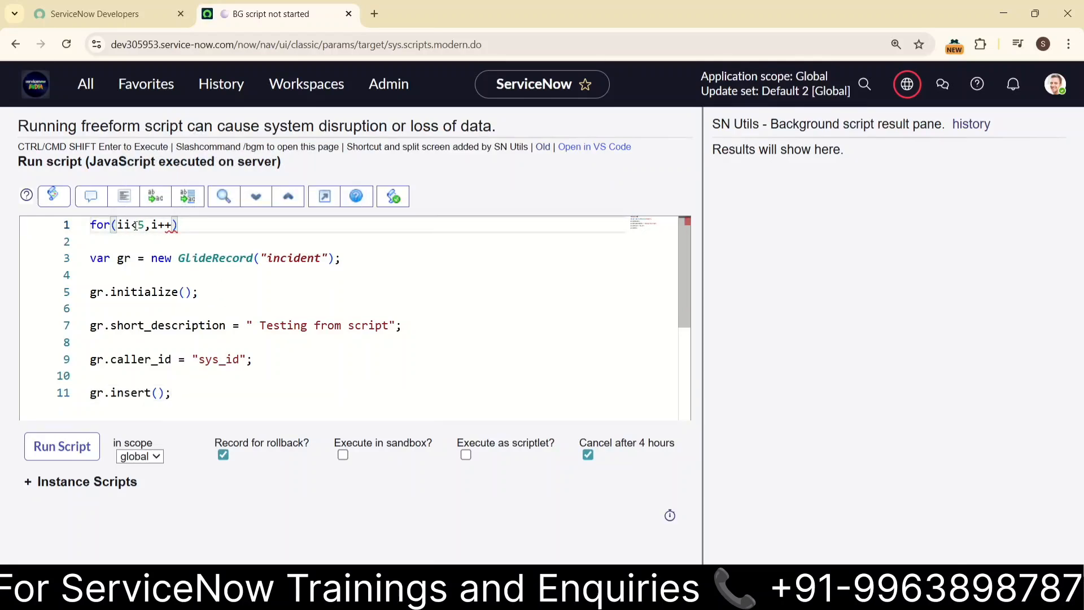
pyautogui.write('=')
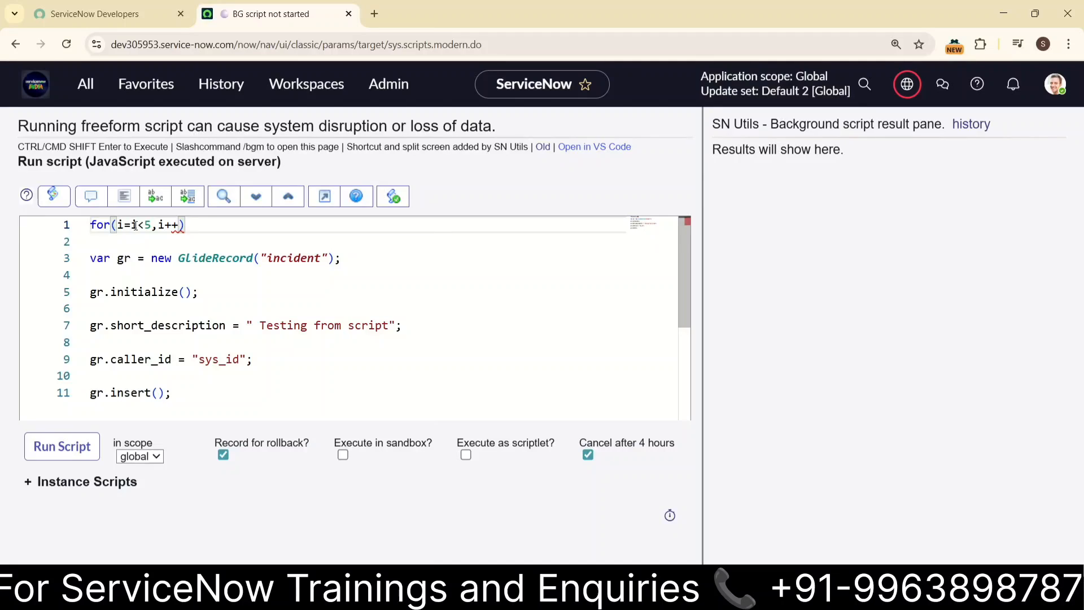
pyautogui.press('BackSpace')
pyautogui.press('BackSpace')
pyautogui.press('BackSpace')
pyautogui.press('BackSpace')
pyautogui.press('BackSpace')
pyautogui.press('BackSpace')
pyautogui.press('BackSpace')
pyautogui.press('BackSpace')
pyautogui.press('BackSpace')
pyautogui.press('BackSpace')
pyautogui.press('BackSpace')
pyautogui.press('BackSpace')
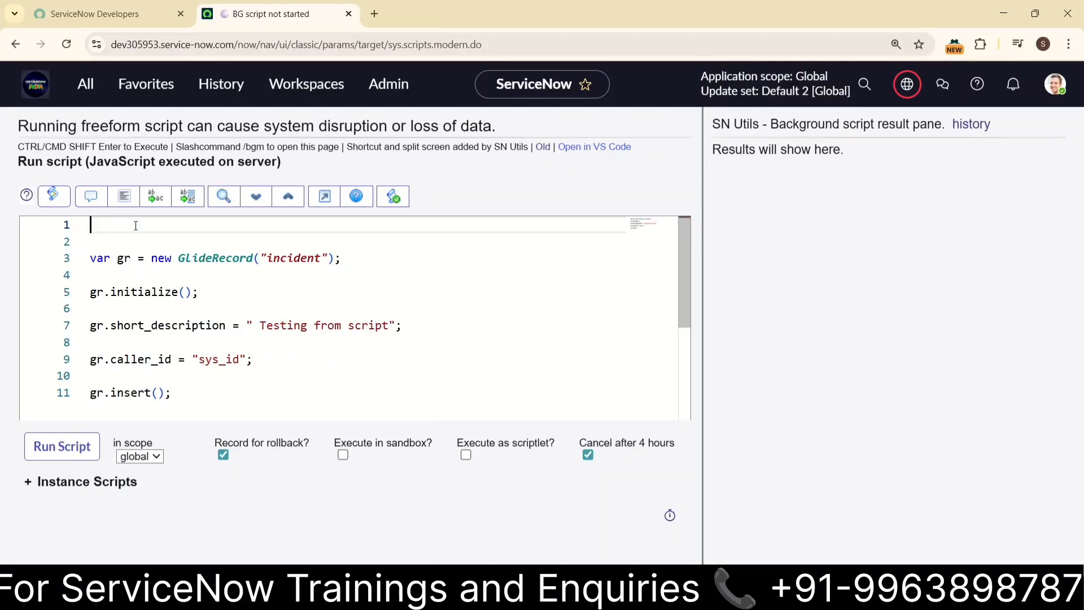
# - Write a for-loop header on the script's first line that starts at var i=0 and increments with i++
pyautogui.write('for(var ')
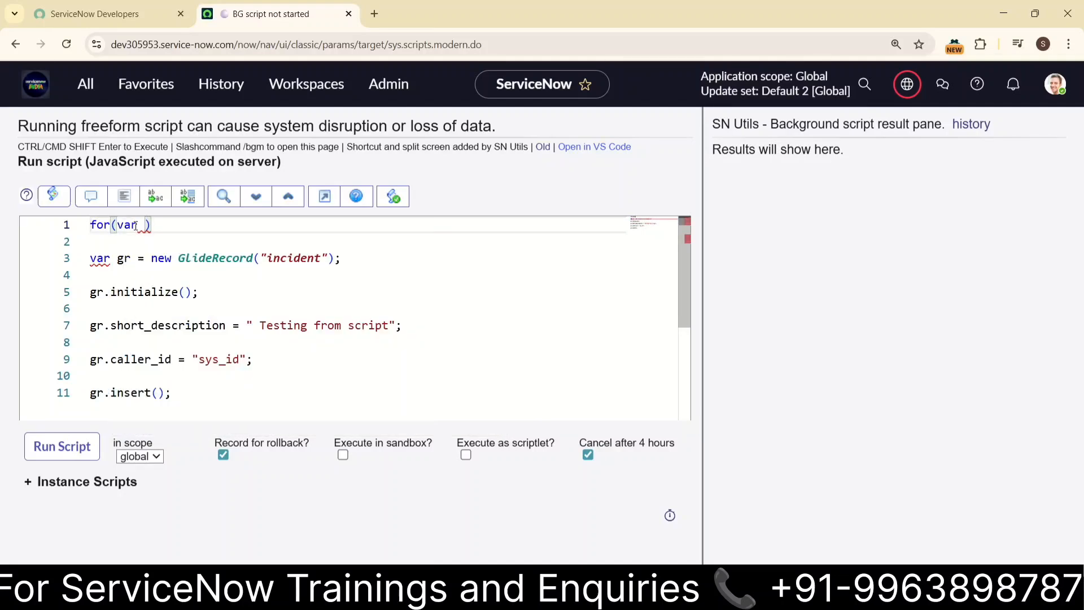
pyautogui.write('i=0;')
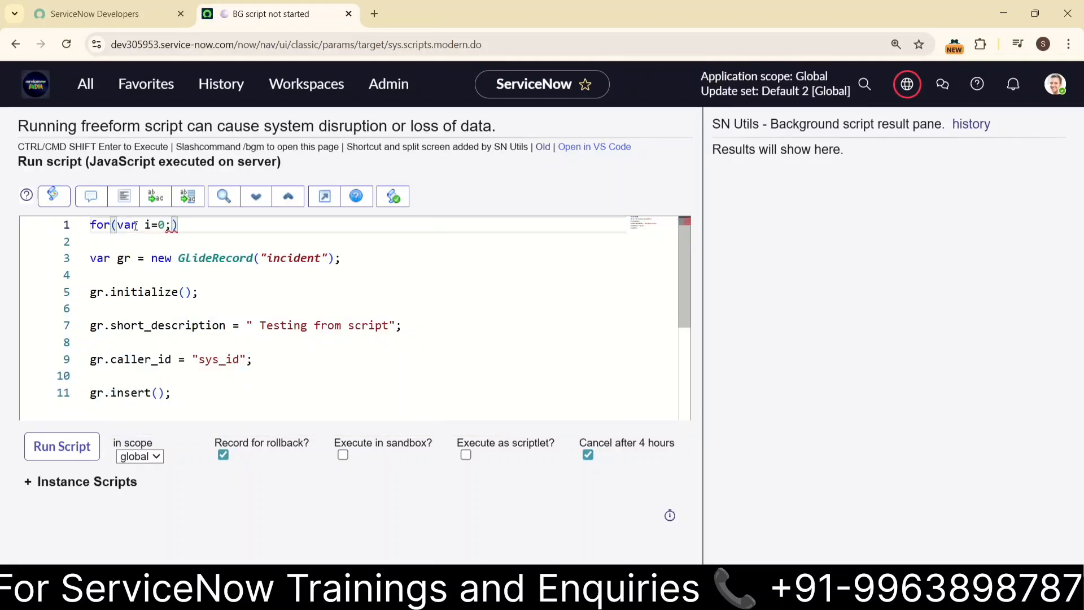
pyautogui.write('i')
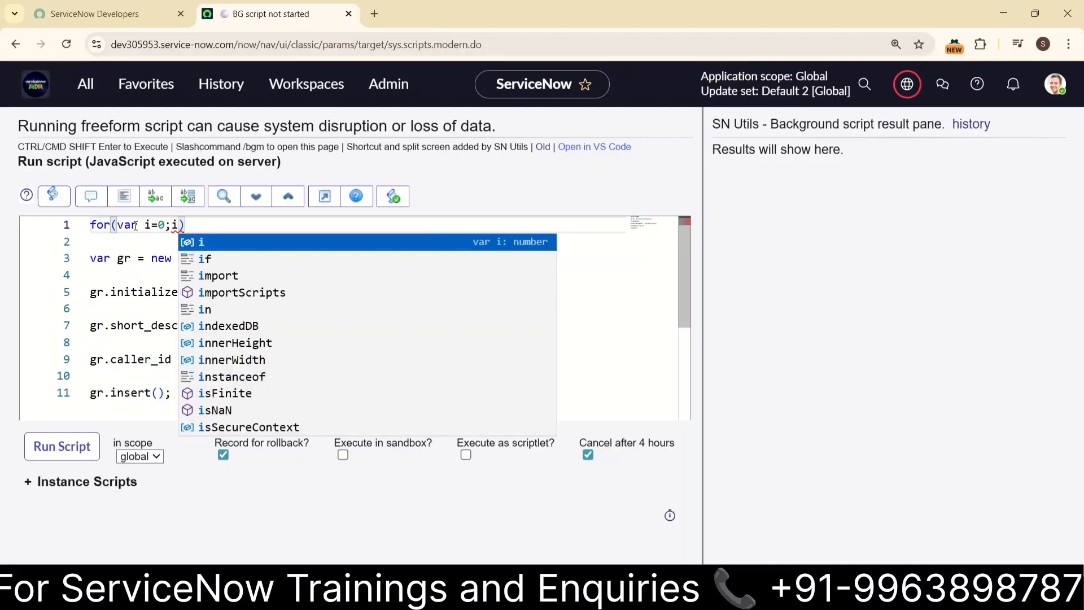
pyautogui.write('<')
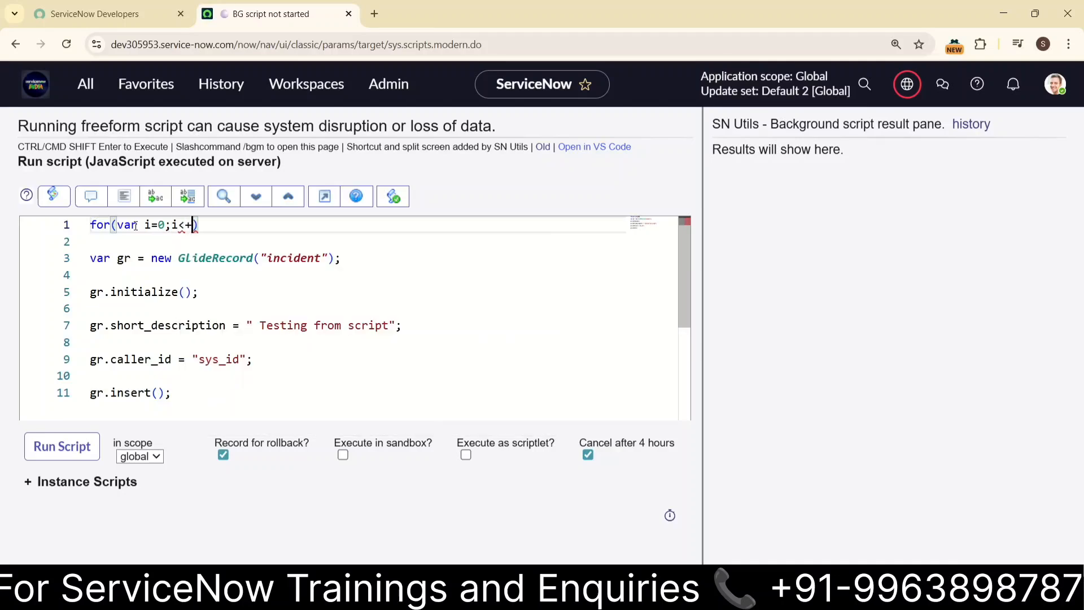
pyautogui.write('+;i++')
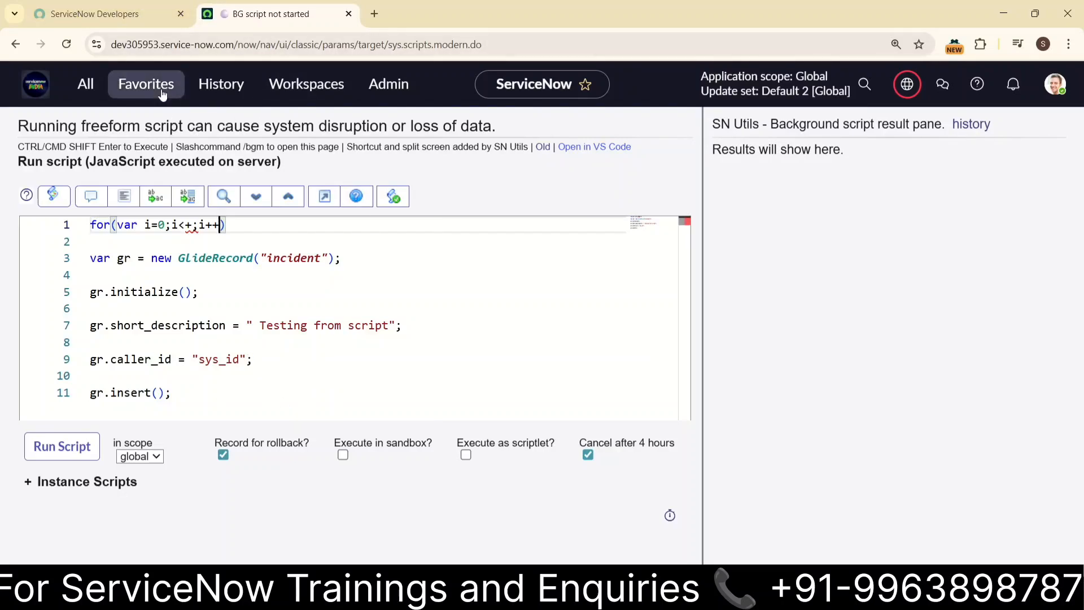
# - Open the recently visited new incident record from the history in a separate browser tab
pyautogui.click(218, 84)
pyautogui.scroll(-5, 169, 297)
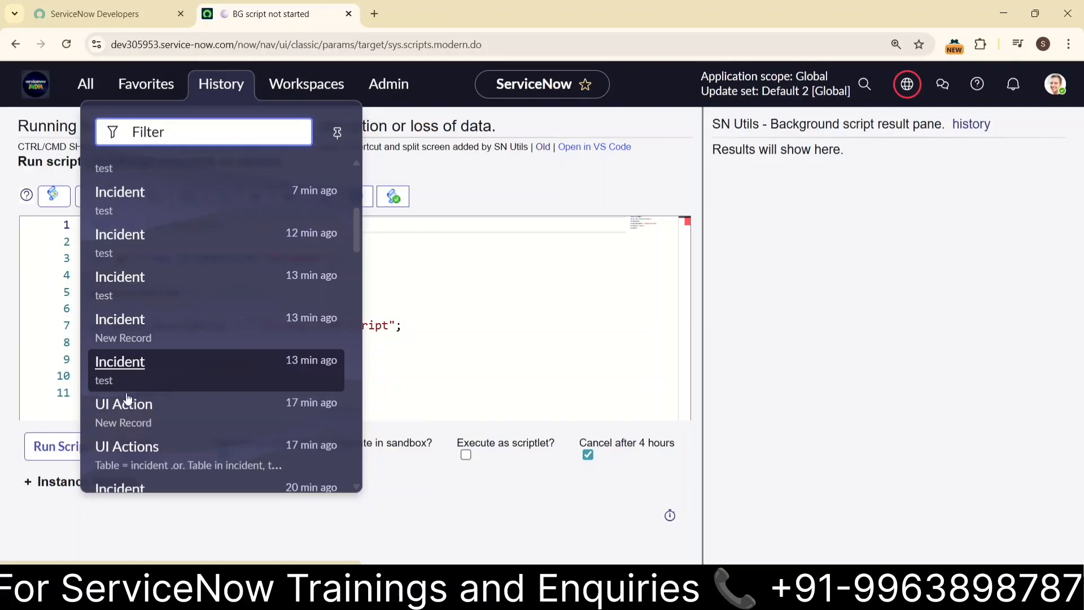
pyautogui.keyDown('ctrl'); pyautogui.click(122, 321); pyautogui.keyUp('ctrl')
pyautogui.click(487, 7)
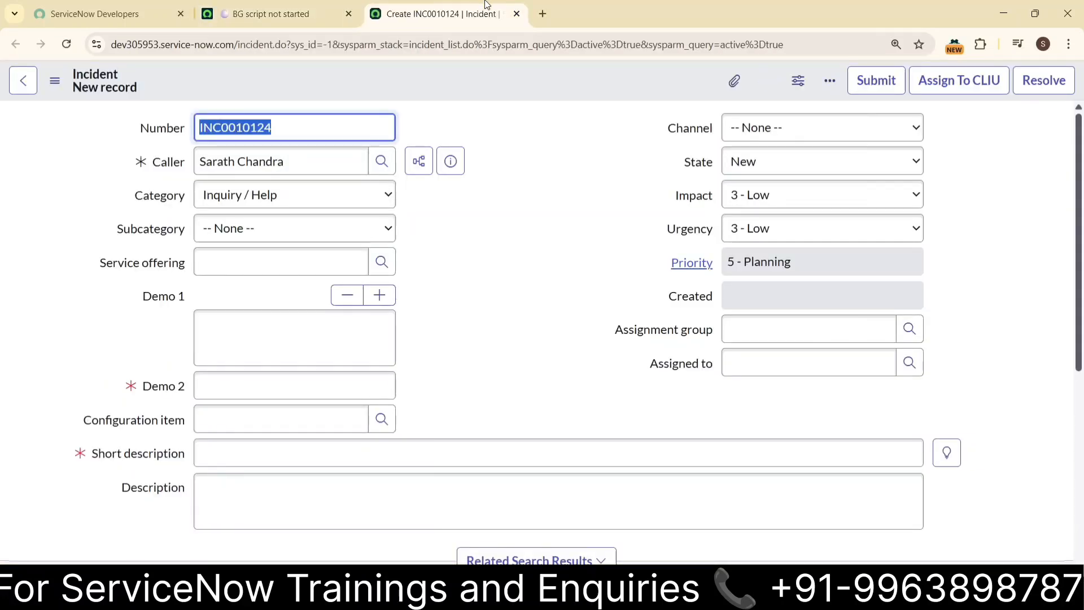
# - Return to the background script and set the for-loop condition to i<6
pyautogui.click(291, 15)
pyautogui.click(192, 225)
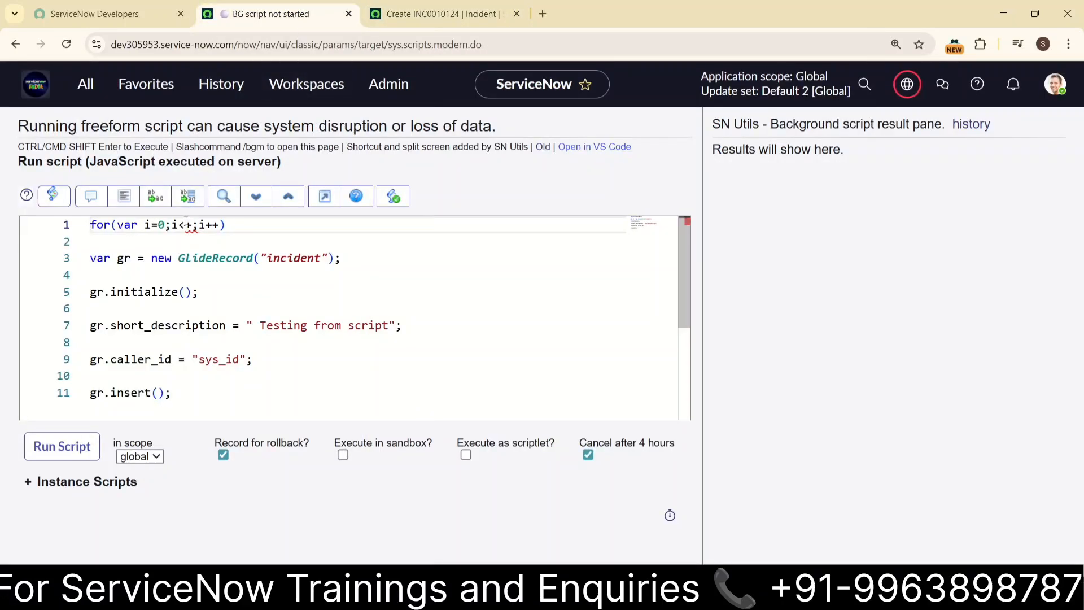
pyautogui.press('BackSpace')
pyautogui.write('6')
# - Open the caller's user record from the new incident form and copy its sys_id
pyautogui.click(453, 15)
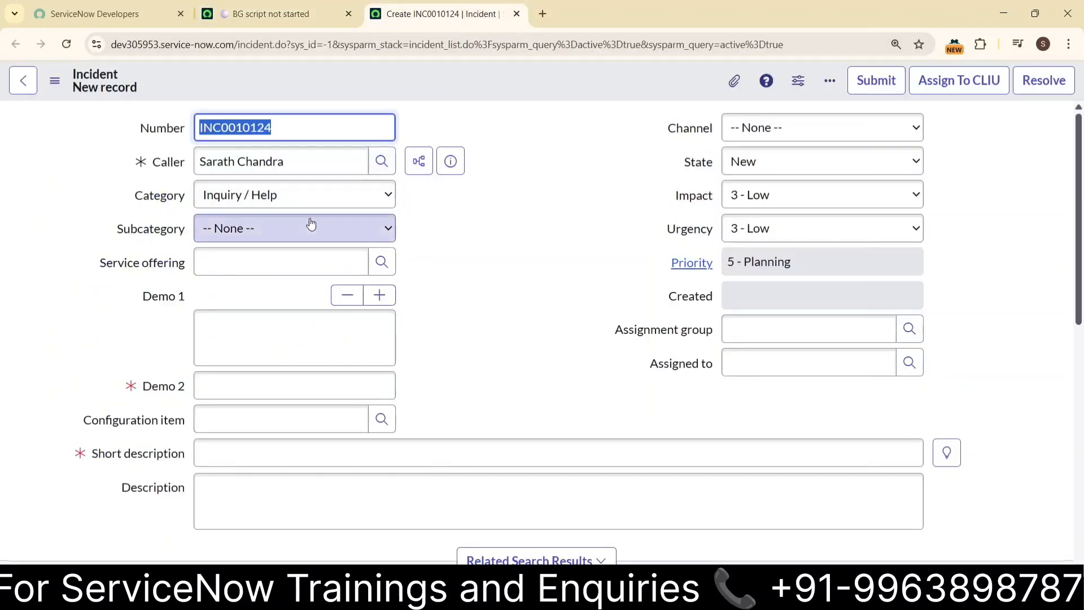
pyautogui.click(448, 162)
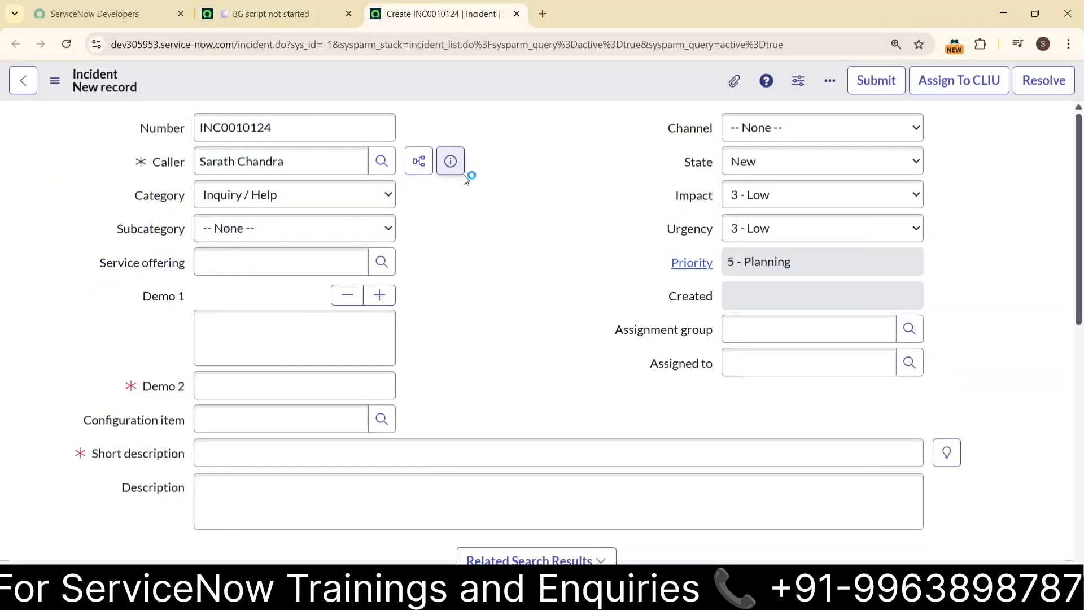
pyautogui.click(679, 205)
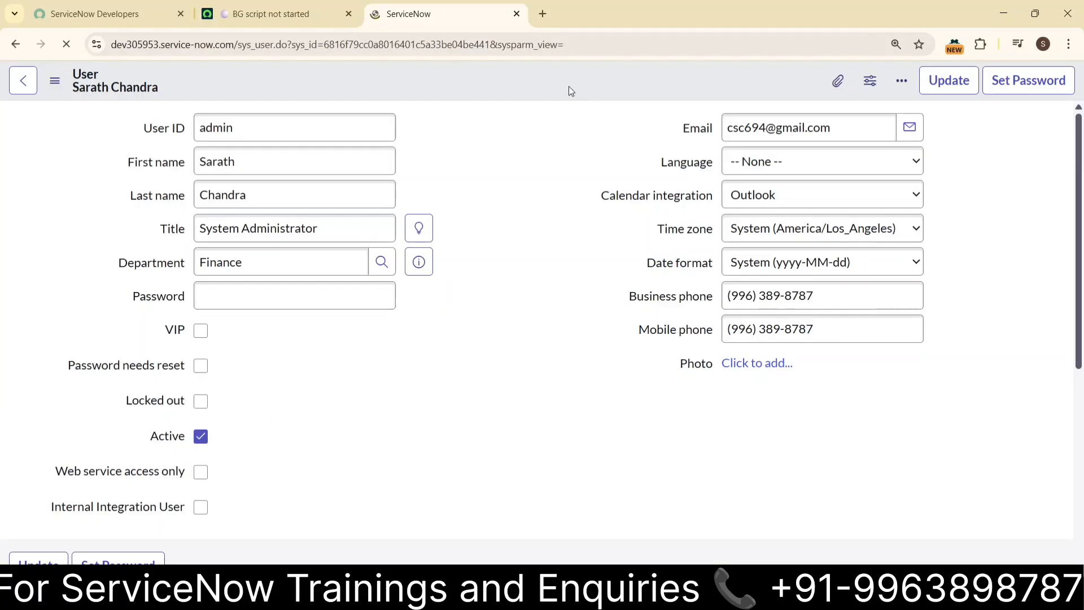
pyautogui.rightClick(548, 77)
pyautogui.click(465, 80)
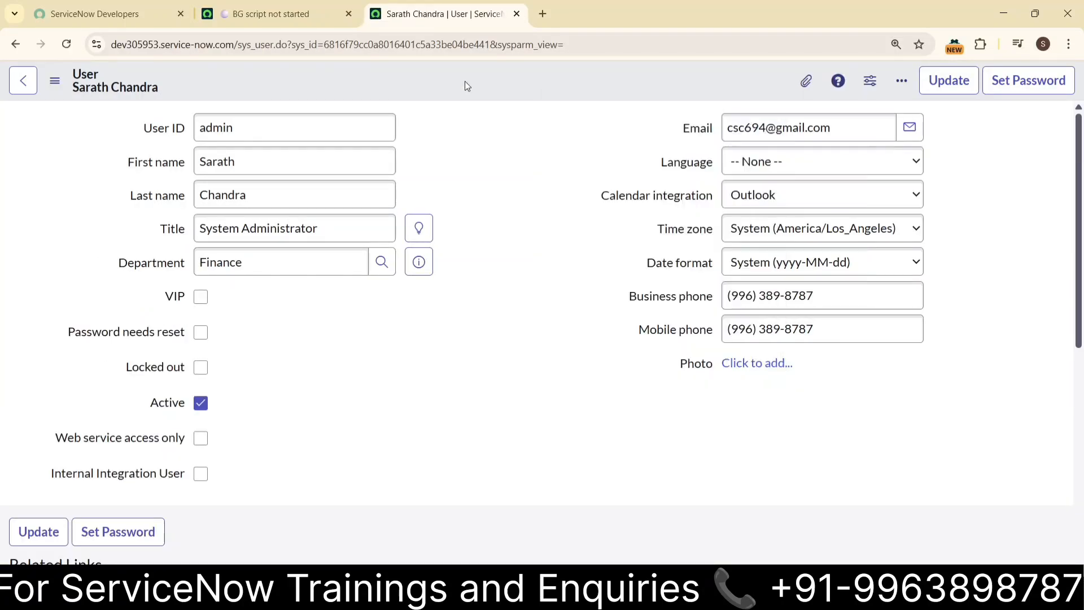
pyautogui.rightClick(466, 80)
pyautogui.click(537, 292)
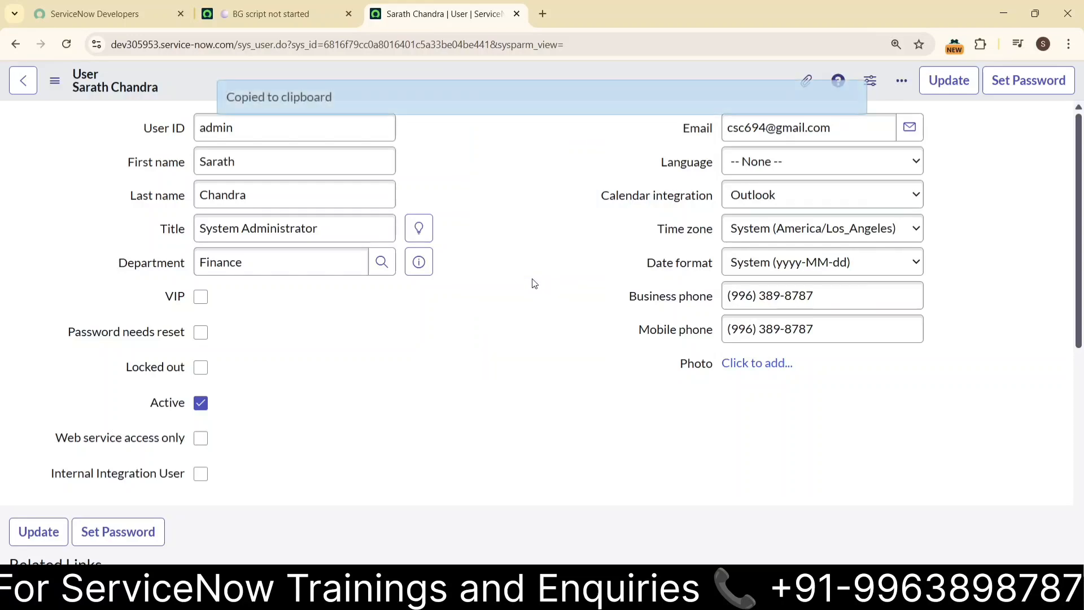
# - Replace the sys_id placeholder in gr.caller_id with the copied caller sys_id and run the background script
pyautogui.click(298, 17)
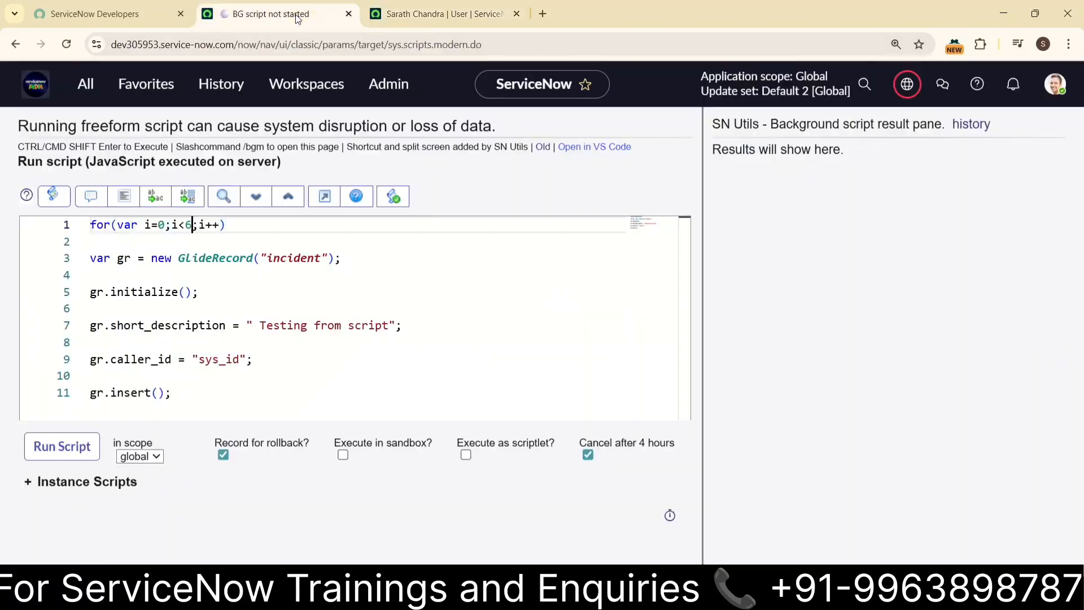
pyautogui.doubleClick(200, 360)
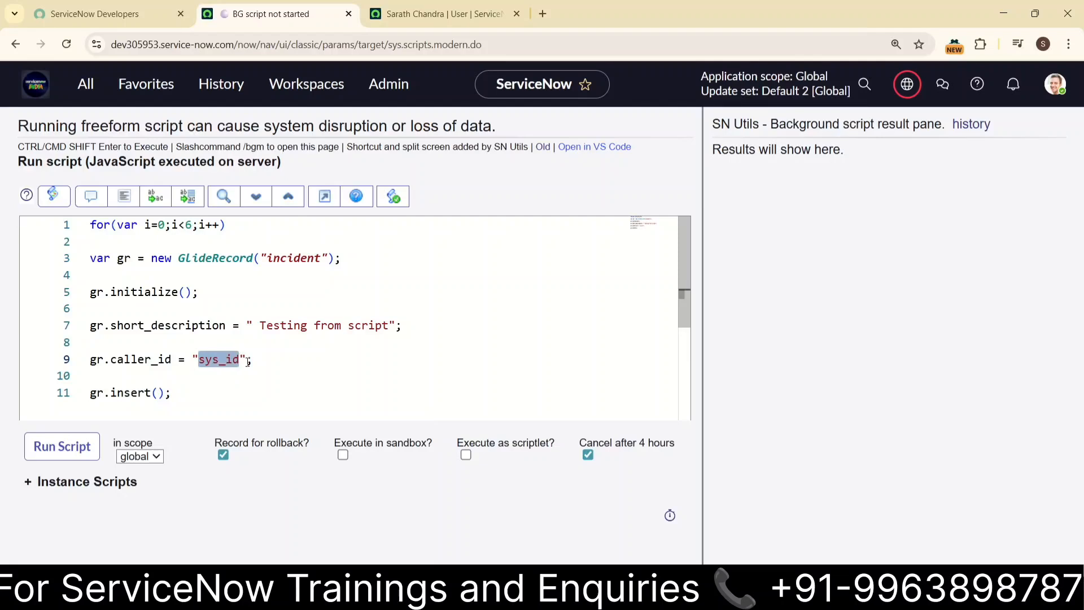
pyautogui.hotkey('ctrl', 'v')
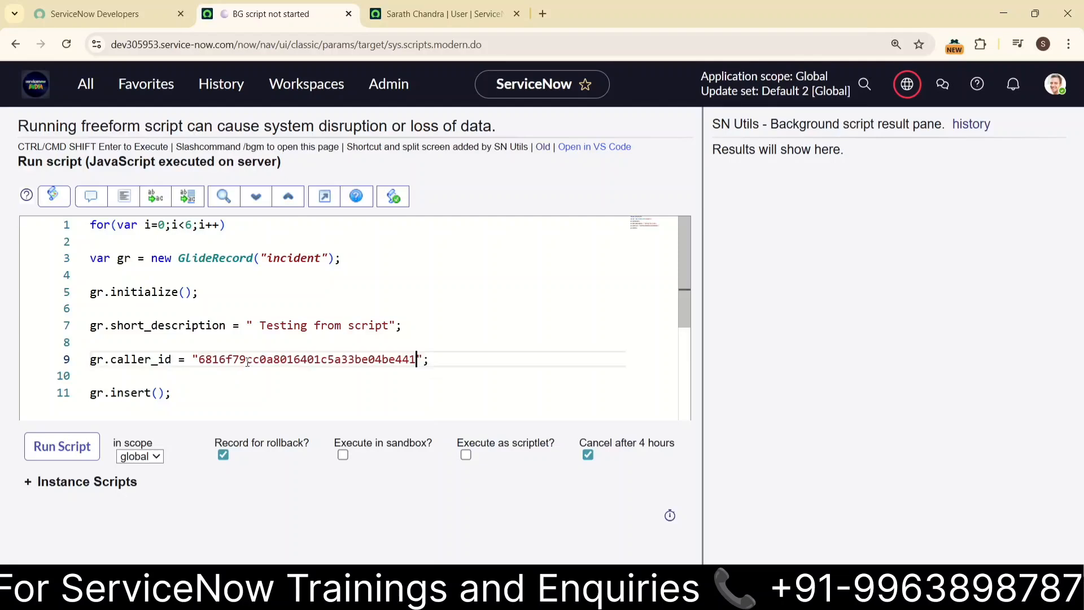
pyautogui.click(89, 448)
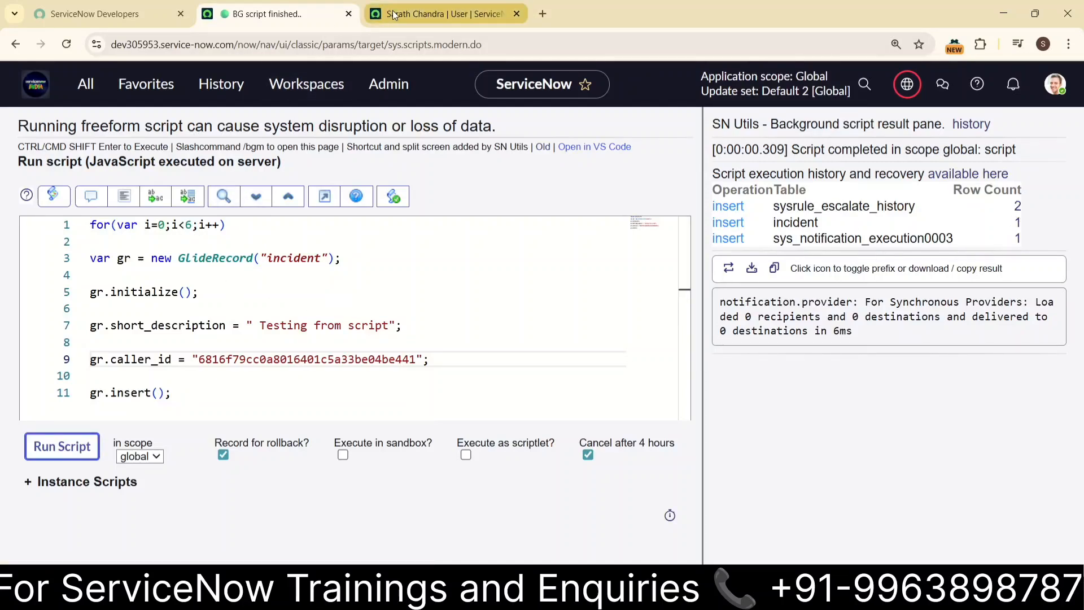
# - Find the Incident module and open the list of all incidents in a separate browser tab
pyautogui.click(93, 94)
pyautogui.write('scipts b')
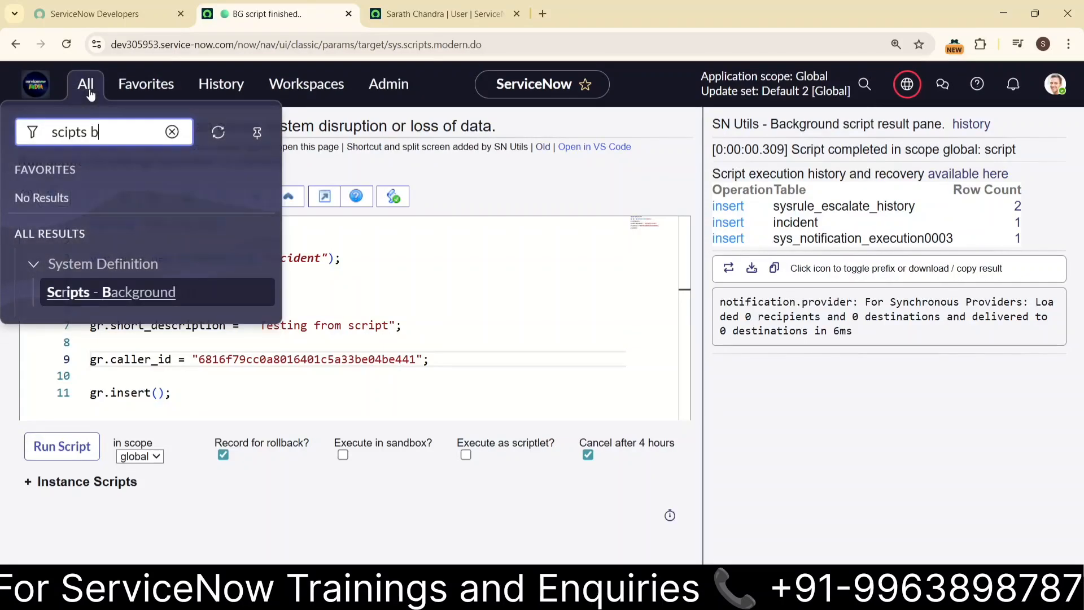
pyautogui.hotkey('ctrl', 'a')
pyautogui.write('inc')
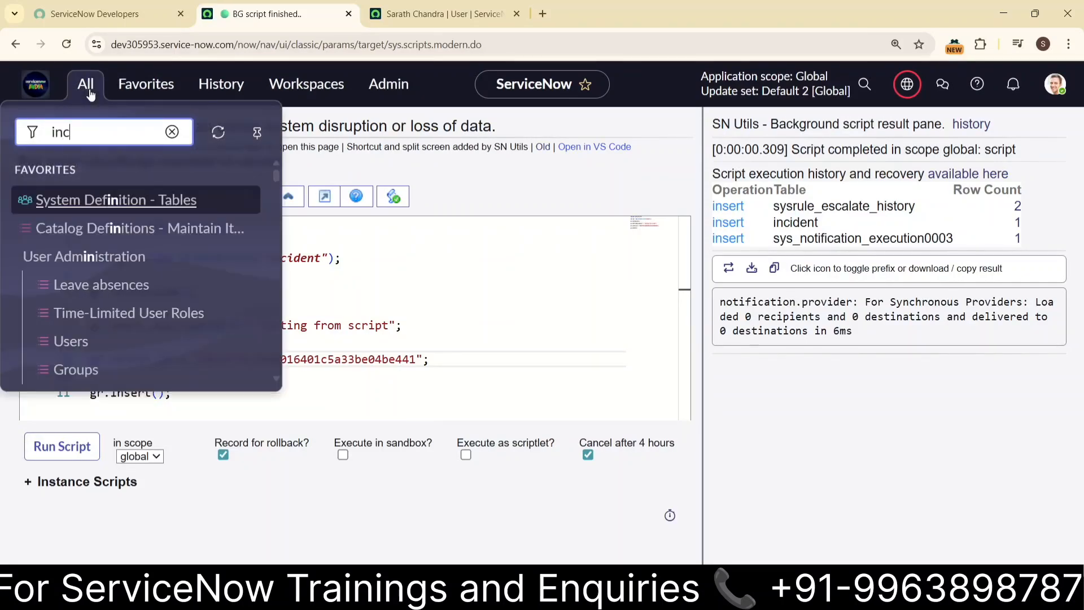
pyautogui.write('idne')
pyautogui.press('BackSpace')
pyautogui.press('BackSpace')
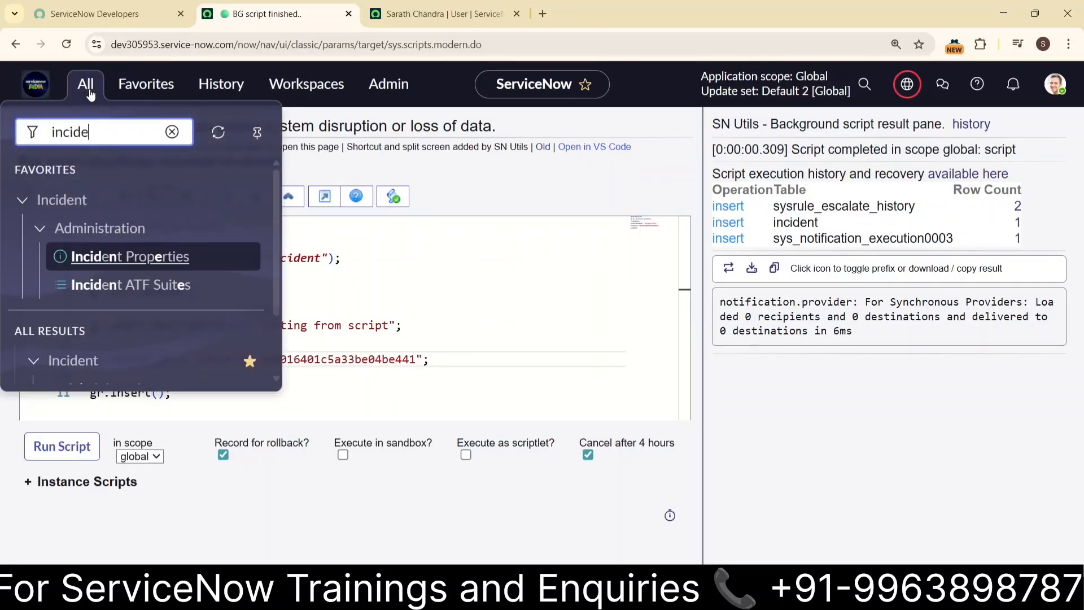
pyautogui.write('e')
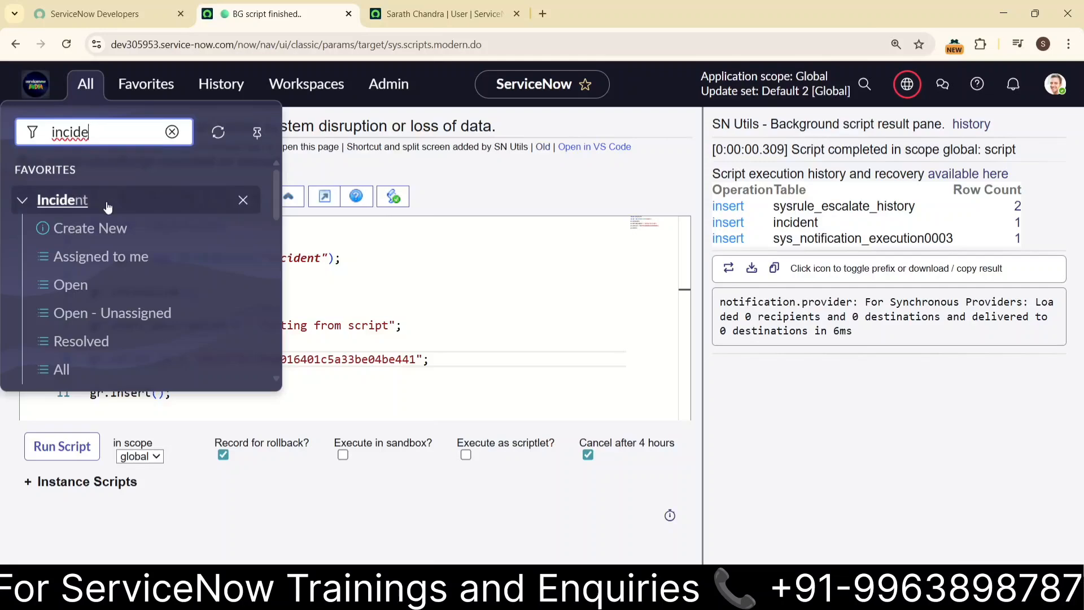
pyautogui.keyDown('ctrl'); pyautogui.click(57, 369); pyautogui.keyUp('ctrl')
pyautogui.click(621, 13)
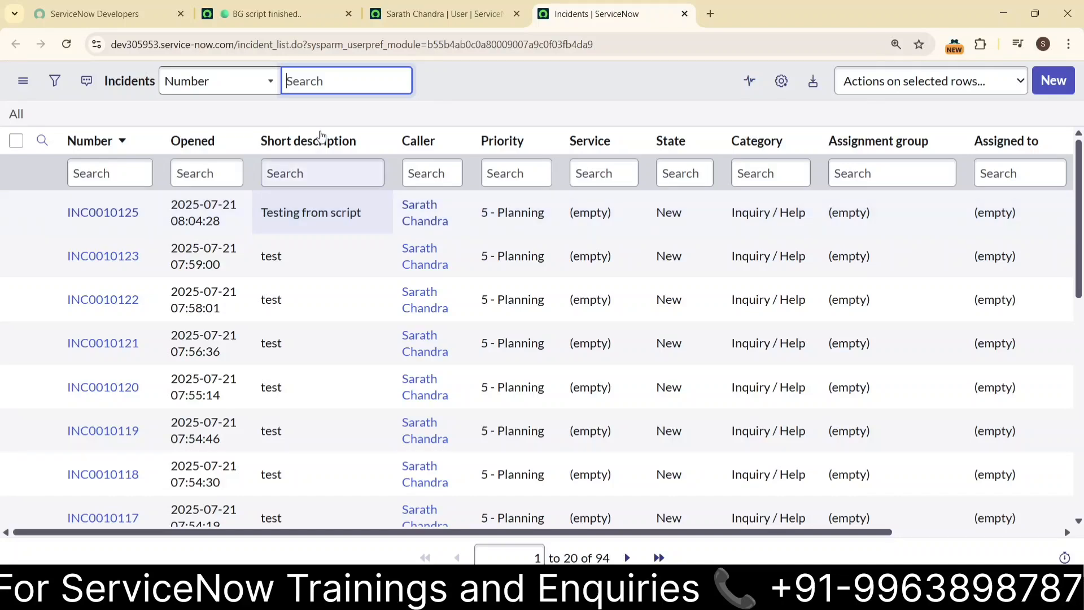
# - Return to the background script, enclose the GlideRecord code in the for loop's curly braces, and run the script
pyautogui.click(321, 4)
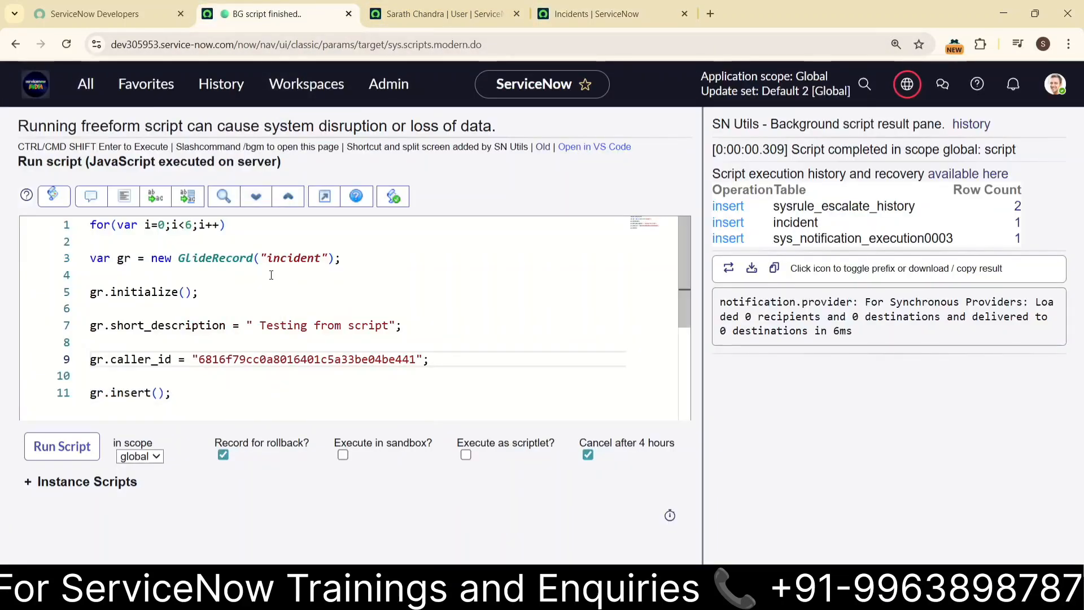
pyautogui.click(181, 240)
pyautogui.write('{')
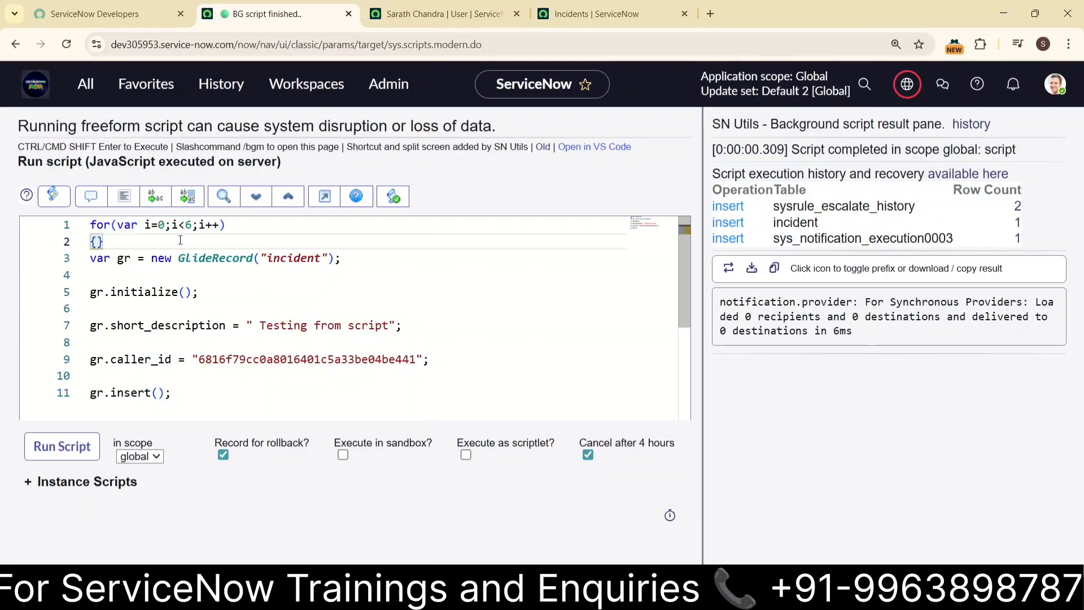
pyautogui.press('Delete')
pyautogui.click(174, 393)
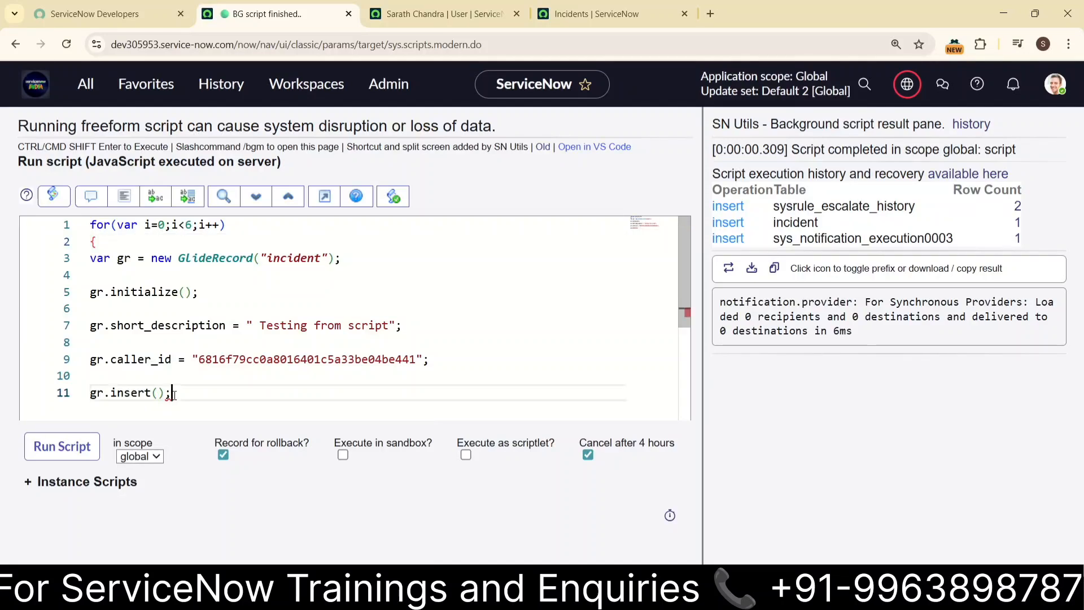
pyautogui.press('Return')
pyautogui.press('Return')
pyautogui.write('}')
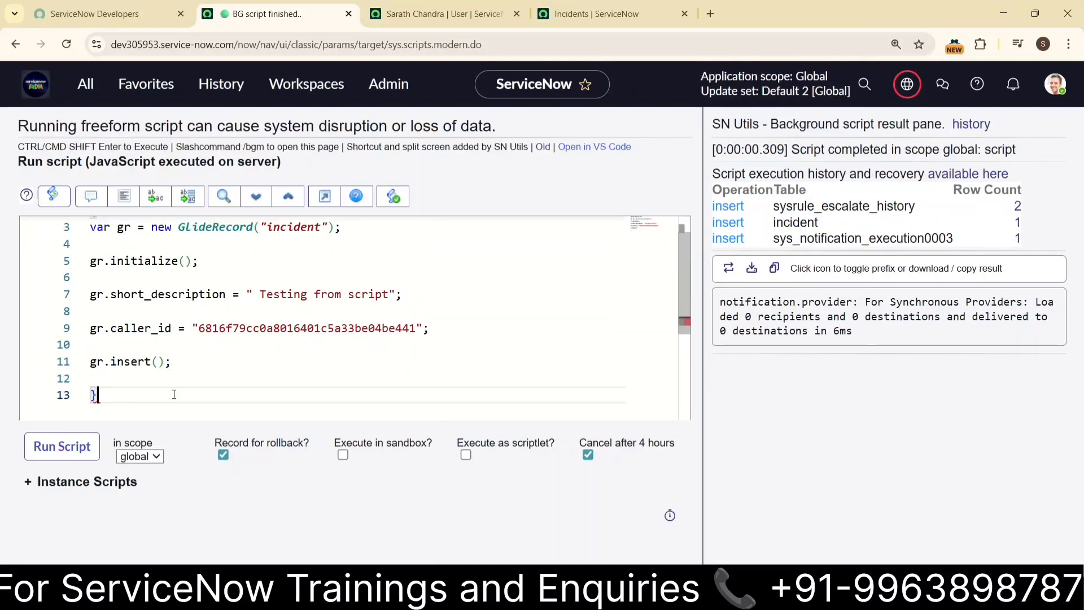
pyautogui.scroll(1, 395, 310)
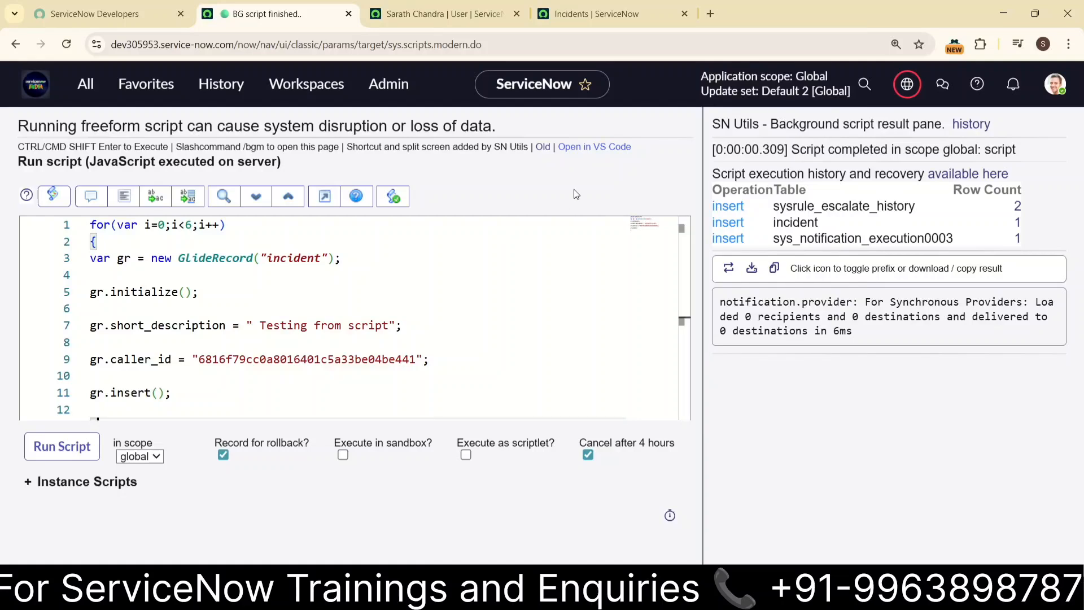
pyautogui.click(49, 449)
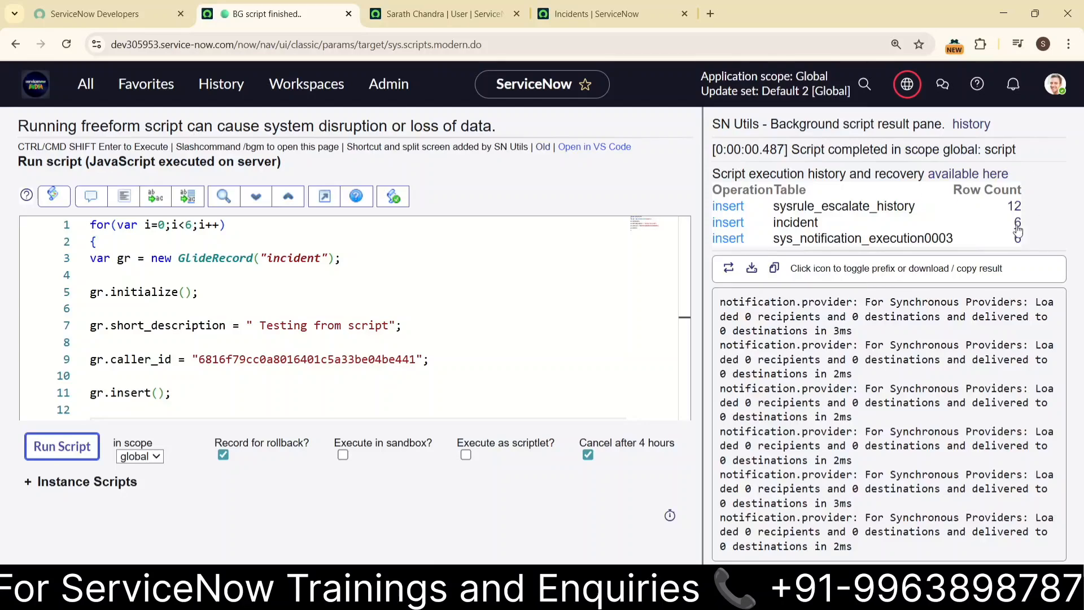
# - Reload the incident list and examine the newest records with the short description "Testing from script"
pyautogui.click(594, 16)
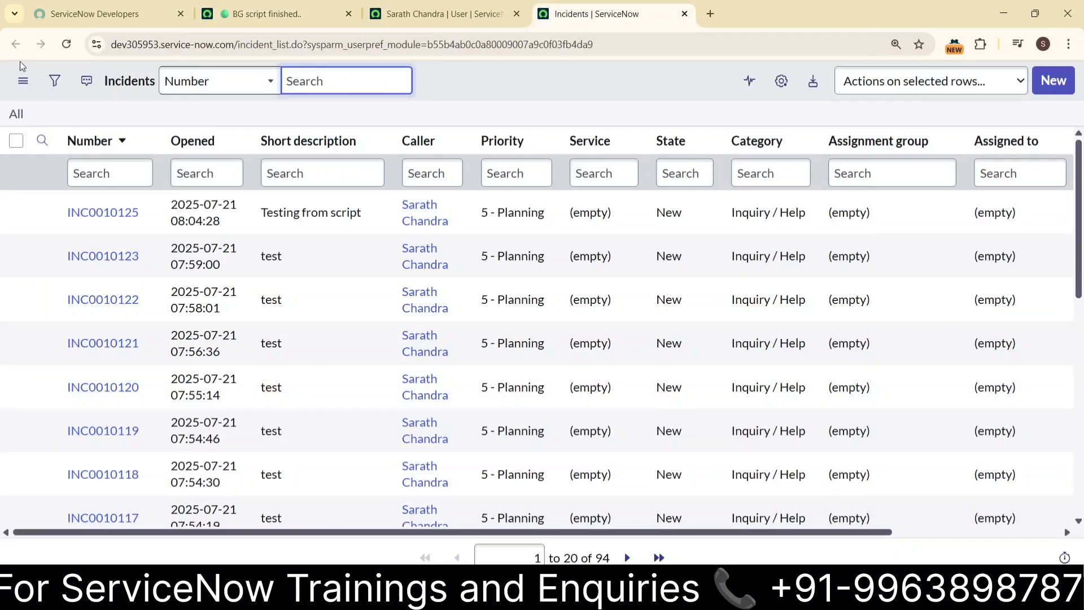
pyautogui.click(66, 46)
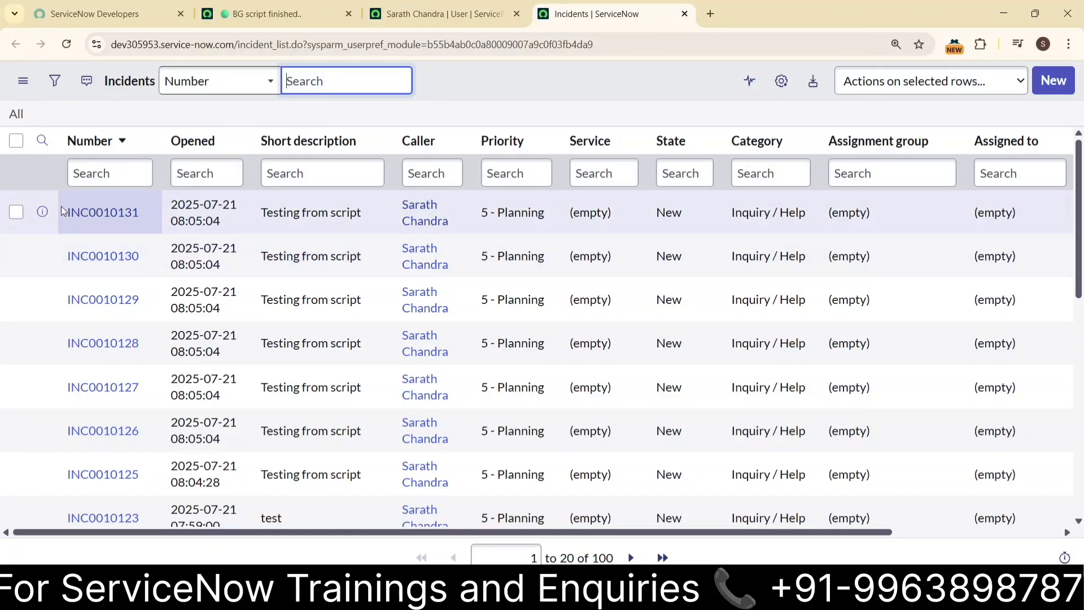
pyautogui.moveTo(63, 212); pyautogui.dragTo(380, 434)
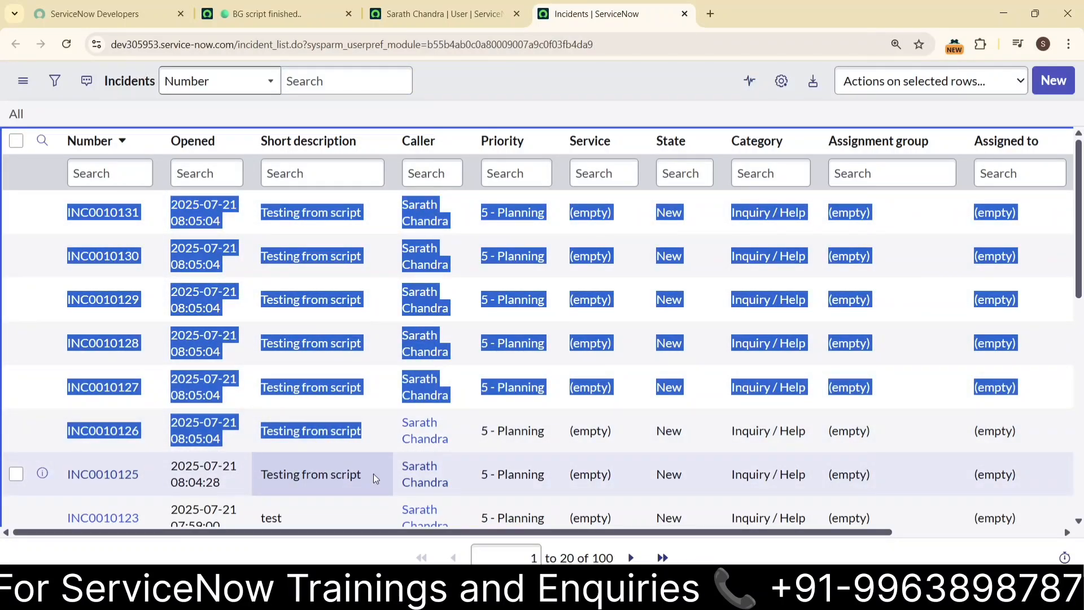
# - Return to the background script and add the comment "// 0,1,2,3,4,5" after the for-loop header
pyautogui.click(314, 4)
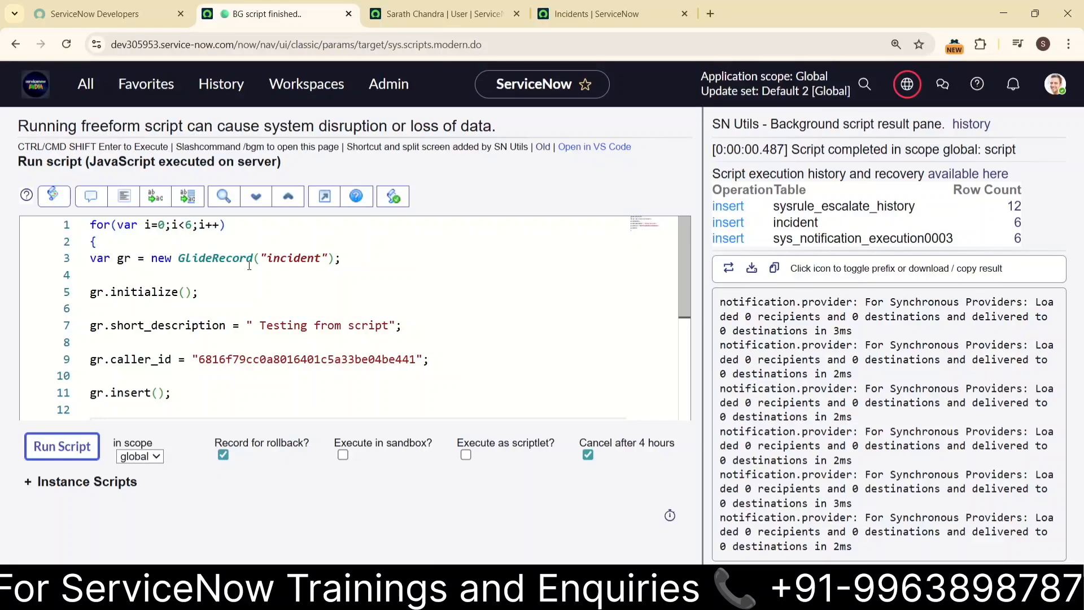
pyautogui.click(265, 230)
pyautogui.write('//')
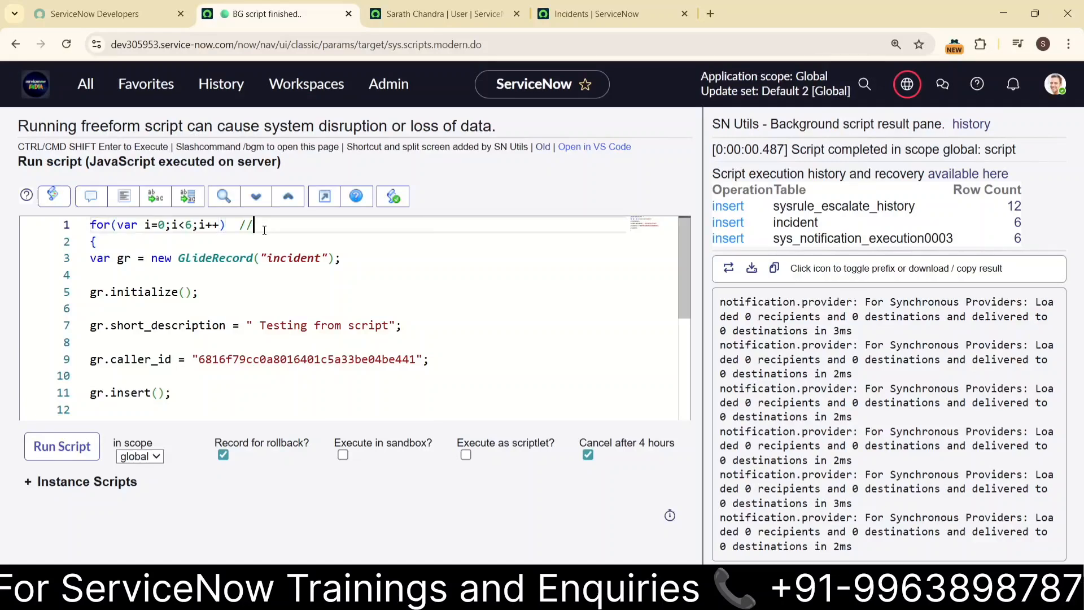
pyautogui.write(' @,1,2,3,4,5,6')
pyautogui.press('BackSpace')
pyautogui.press('BackSpace')
pyautogui.moveTo(336, 226); pyautogui.dragTo(259, 231)
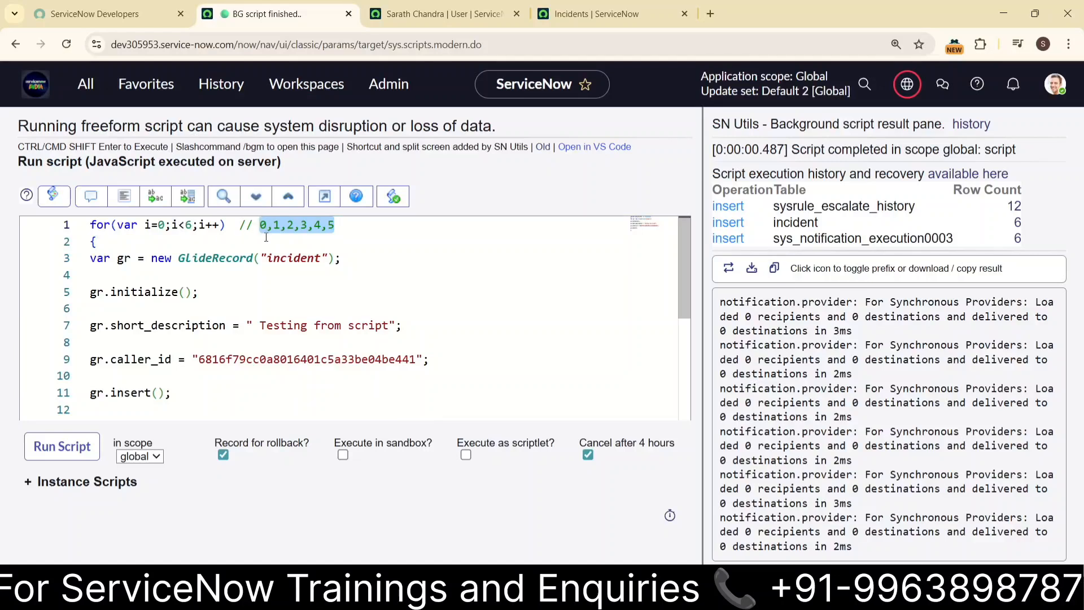
pyautogui.click(266, 237)
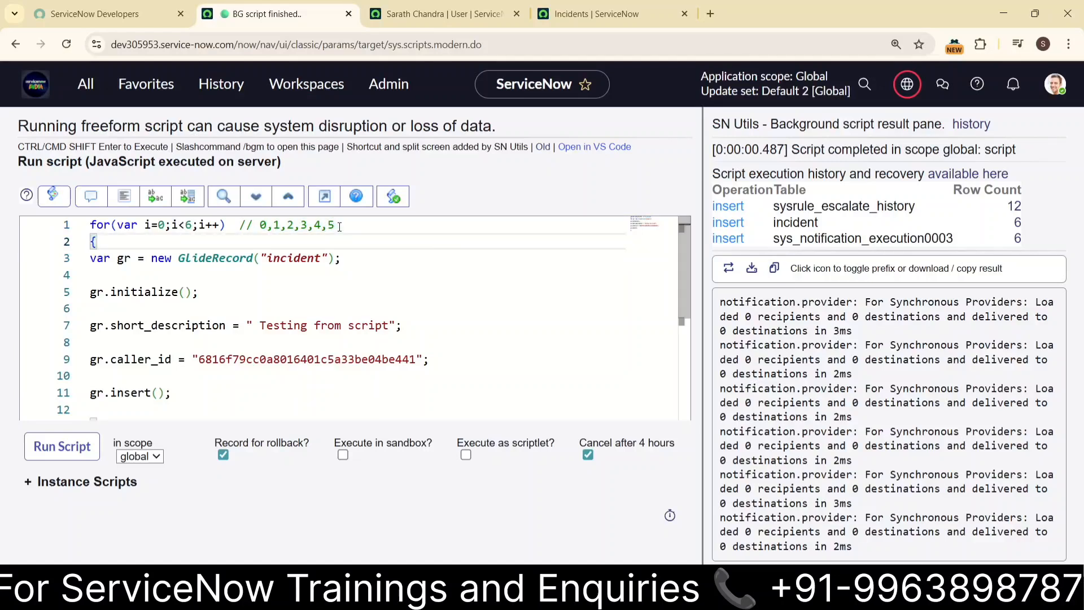
pyautogui.moveTo(335, 226); pyautogui.dragTo(254, 226)
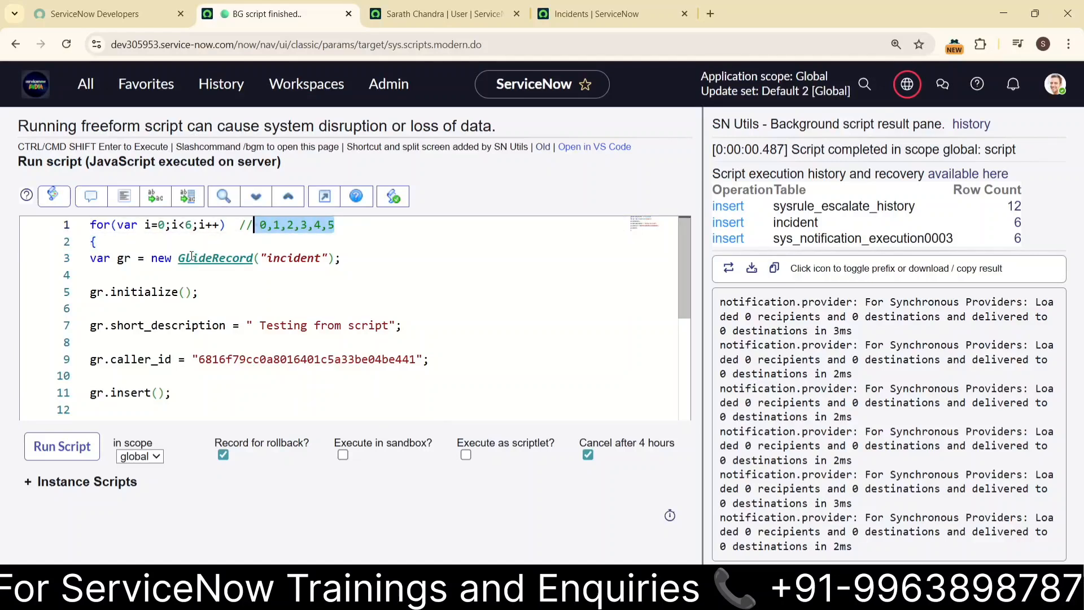
# - Set the for-loop condition to i<10 and extend the iteration comment with ",6,7,8,9"
pyautogui.click(193, 224)
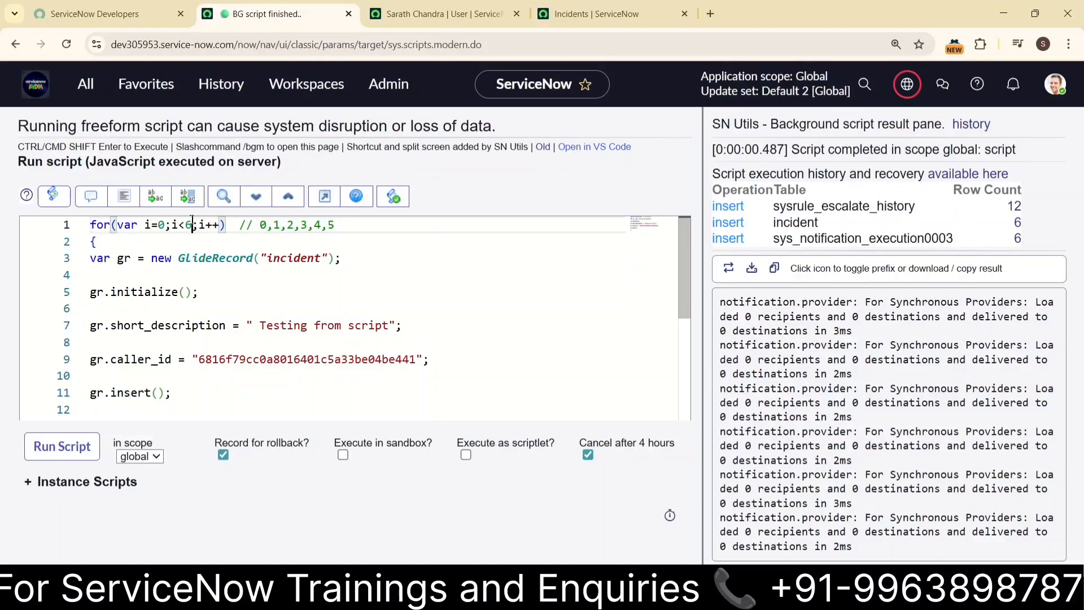
pyautogui.press('BackSpace')
pyautogui.write('10')
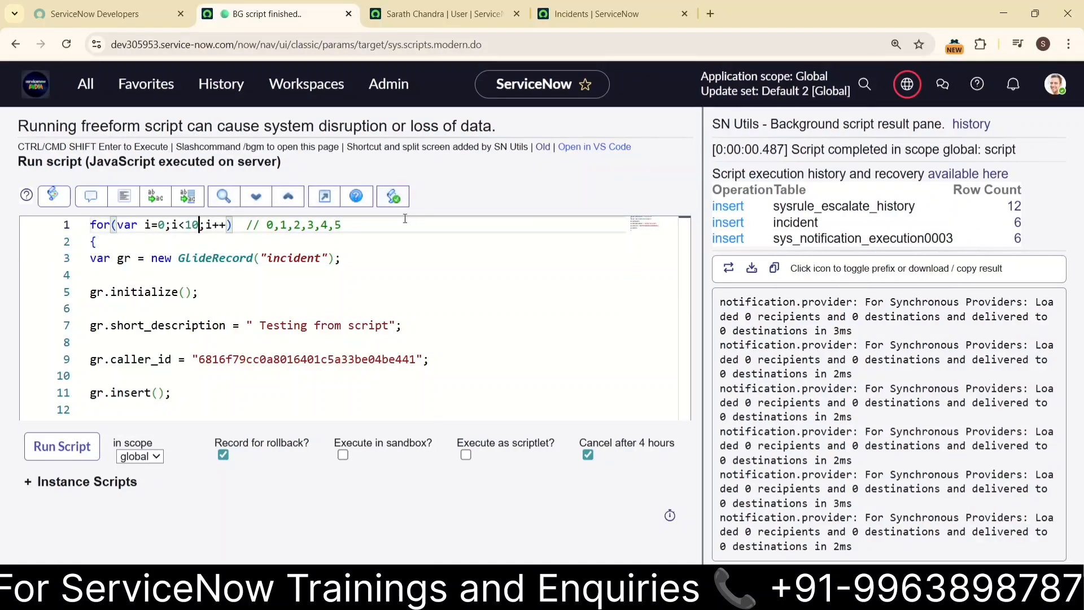
pyautogui.click(387, 226)
pyautogui.write(',6,7,8,9')
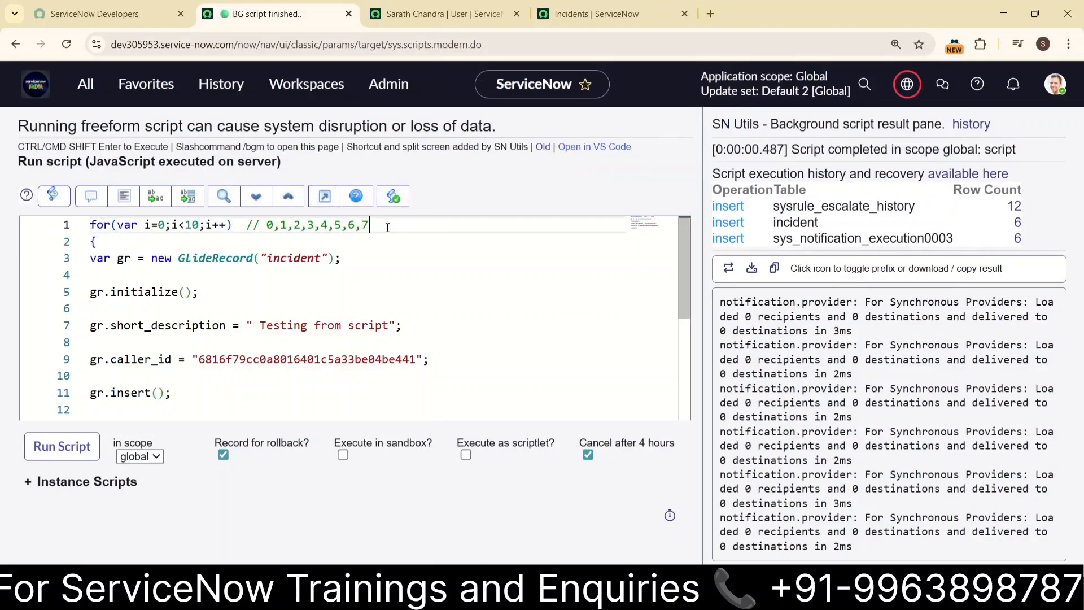